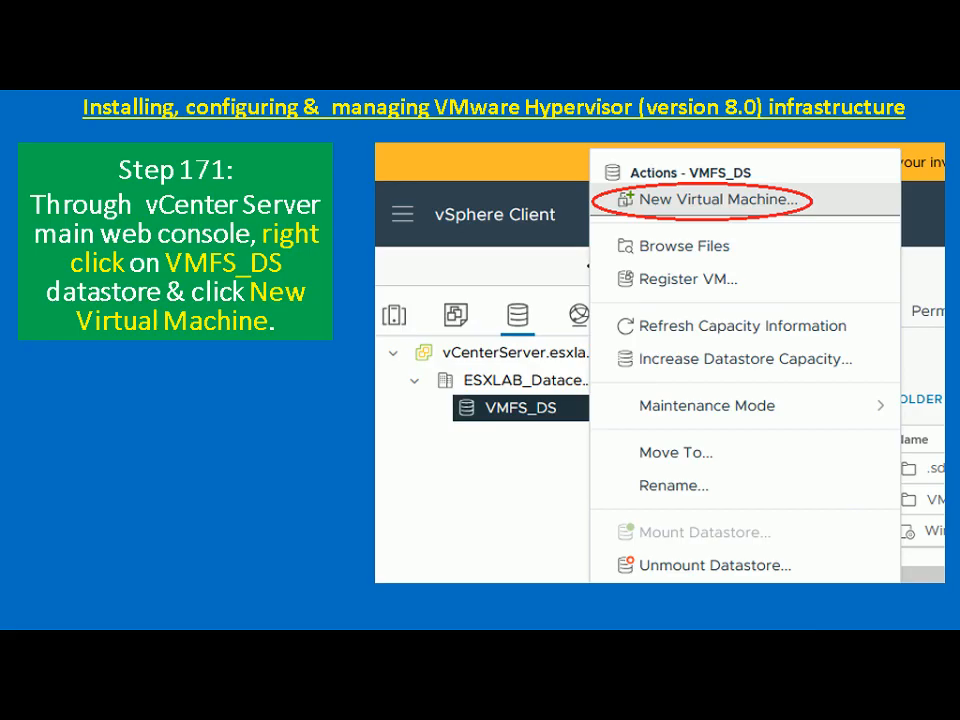
Leave the slide show for the remote vSphere session showing the VMFS_DS datastore files.
key(alt+Tab)
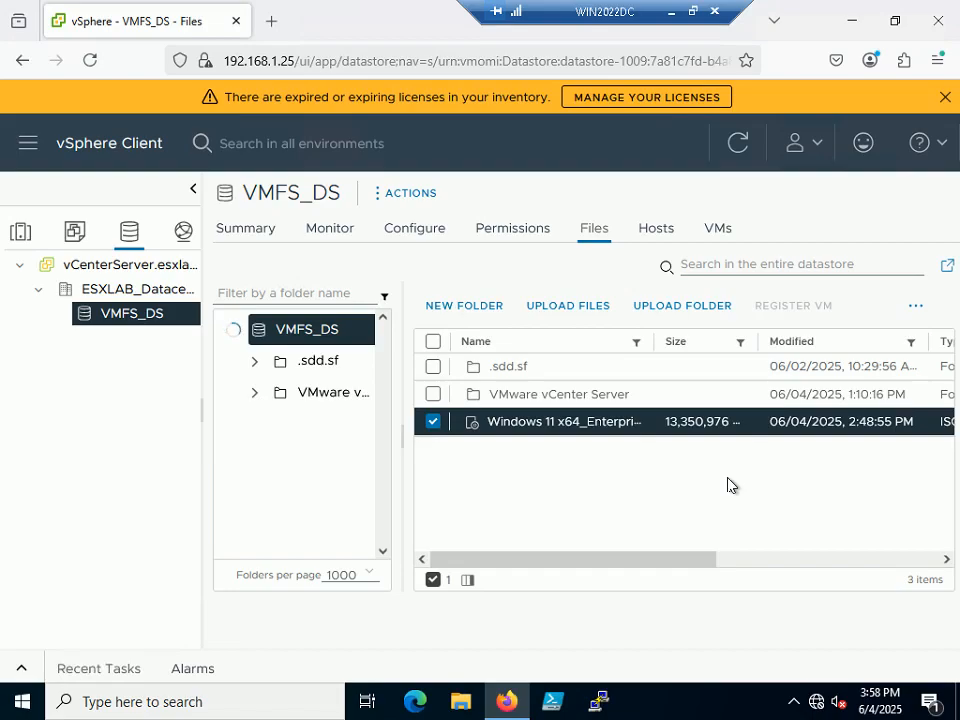
Start the New Virtual Machine wizard from the VMFS_DS datastore's Actions menu.
click(692, 12)
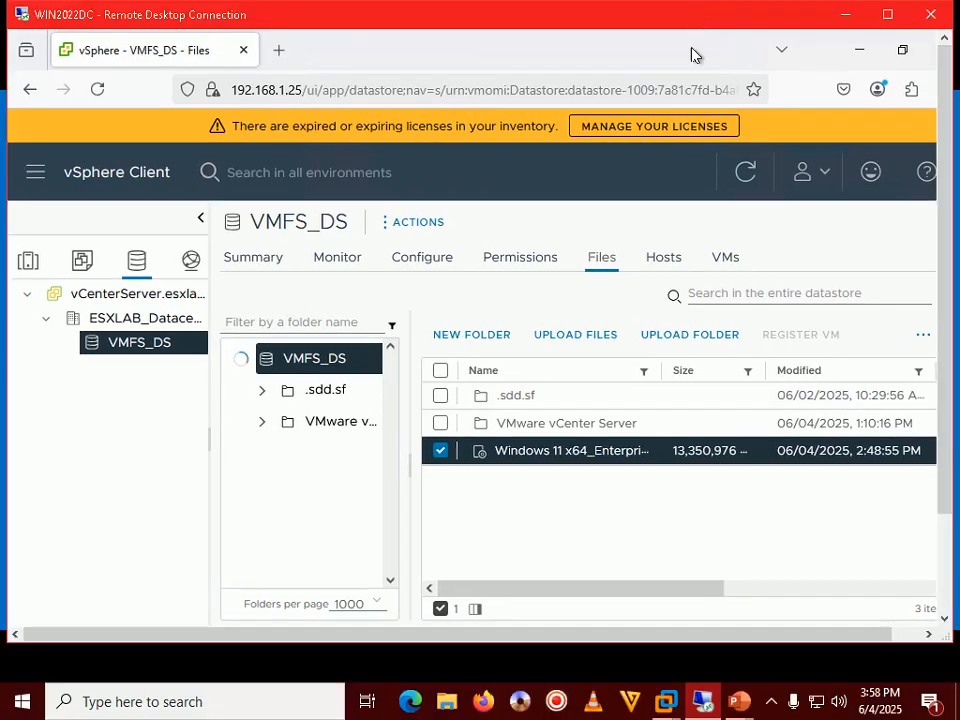
click(768, 701)
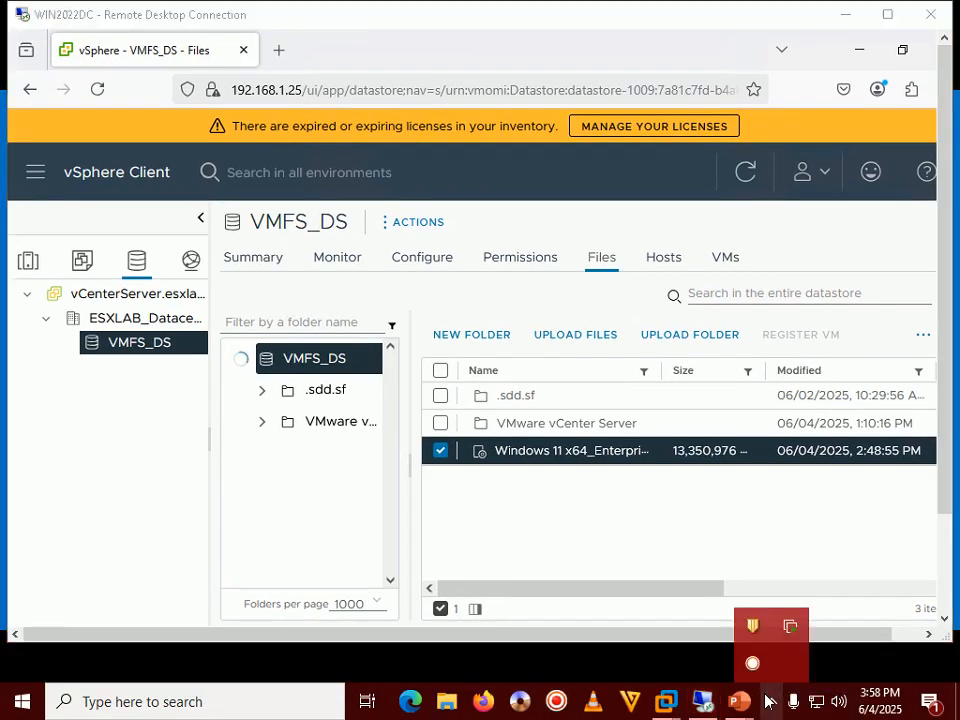
double_click(631, 21)
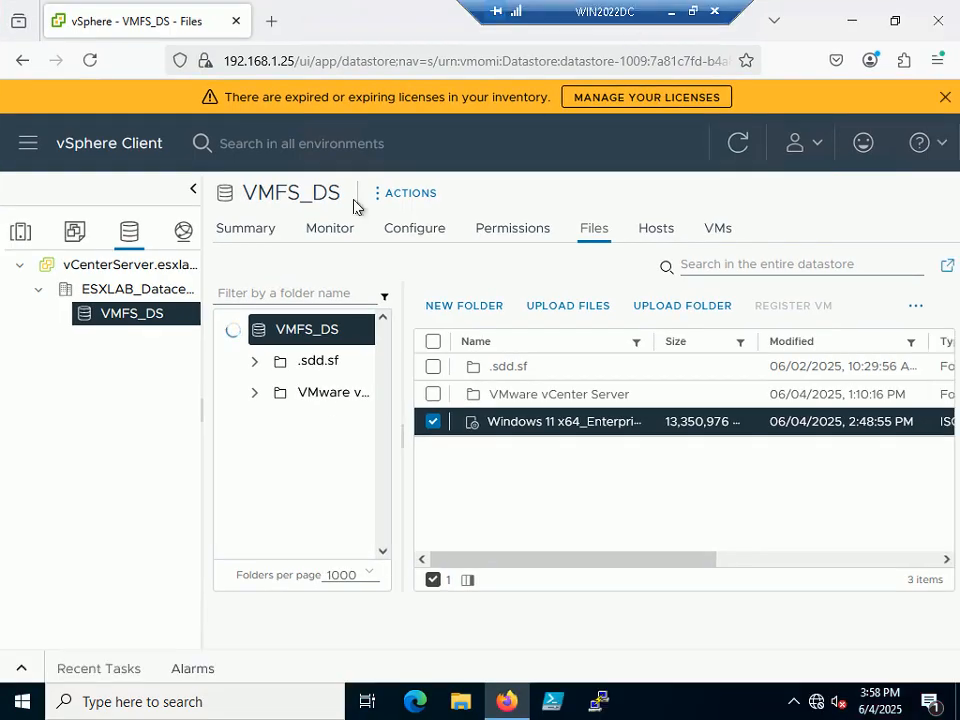
right_click(130, 320)
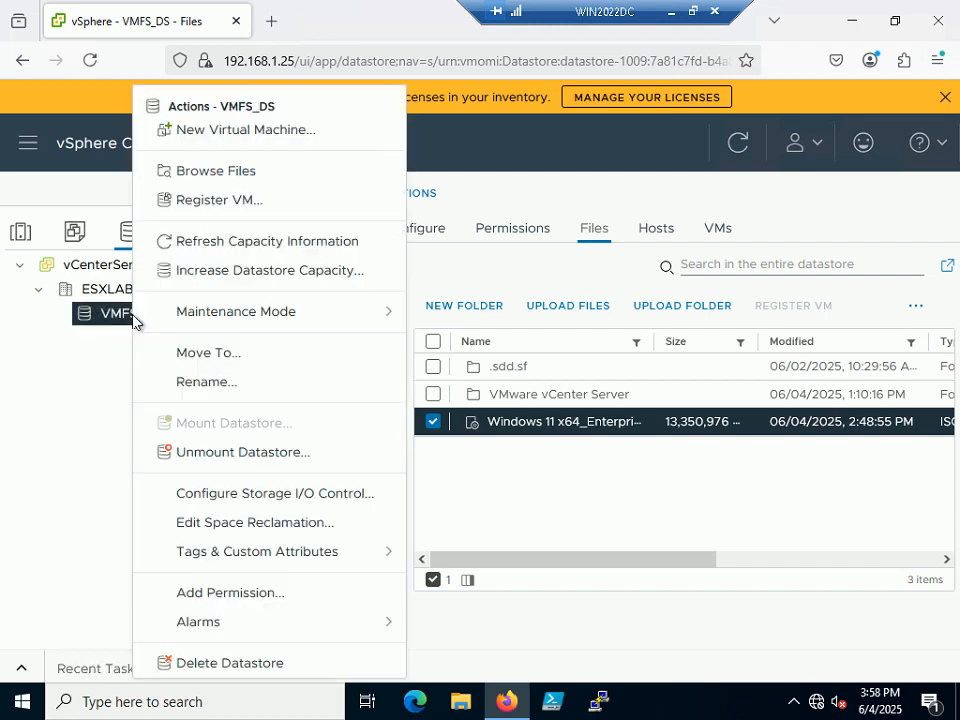
click(290, 133)
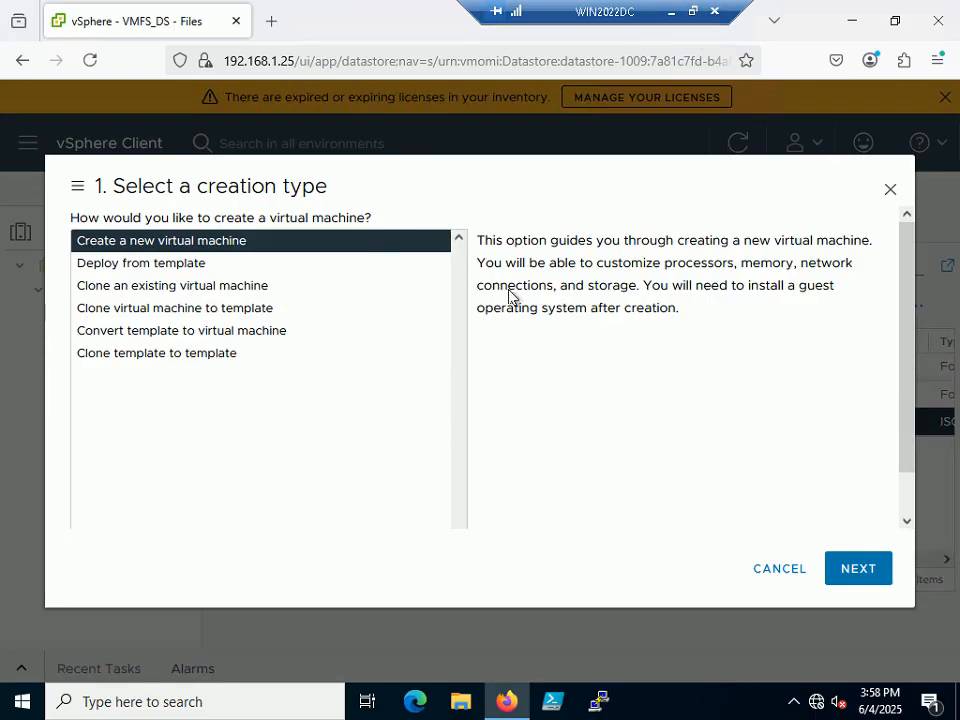
Bring the tutorial slide show forward and advance to the next slide.
click(693, 12)
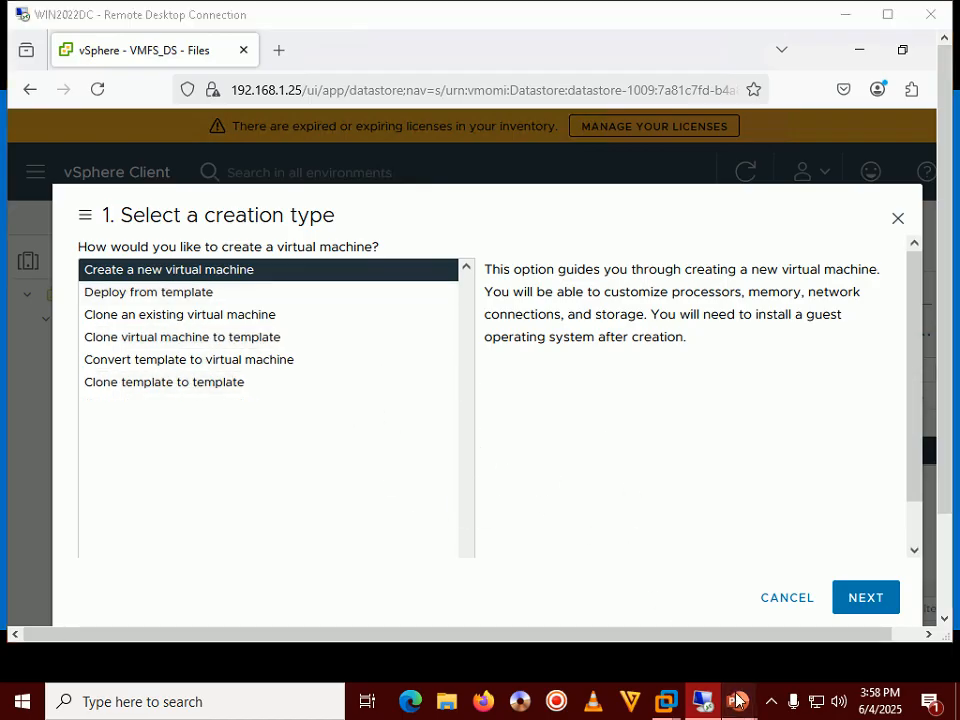
mouse_move(738, 701)
click(785, 593)
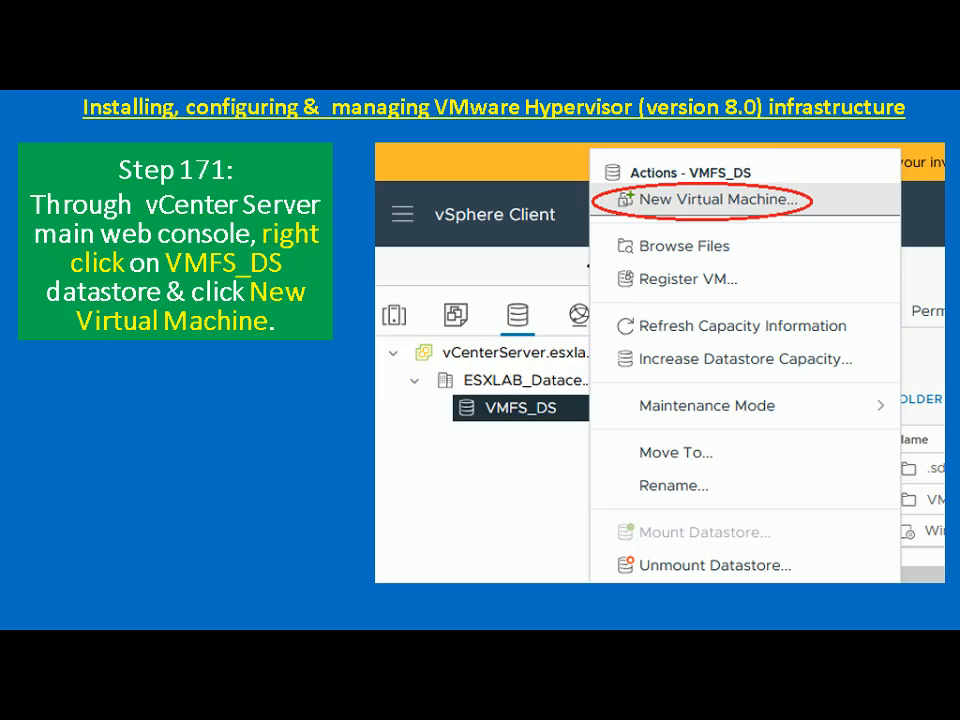
key(Right)
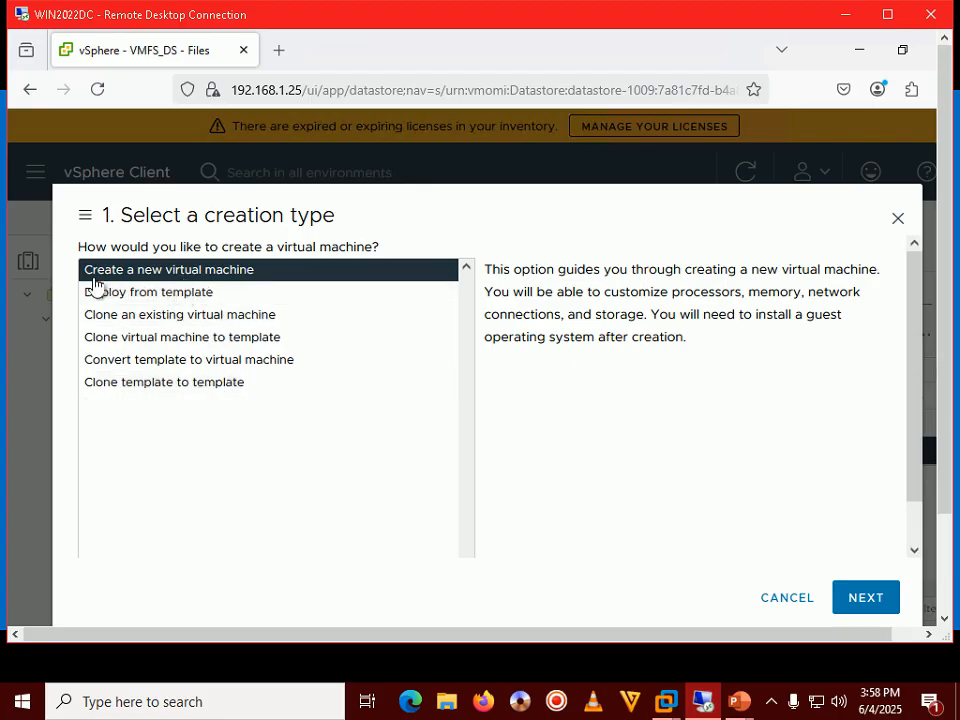
Keep 'Create a new virtual machine' as the creation type and continue to naming.
click(146, 292)
click(154, 272)
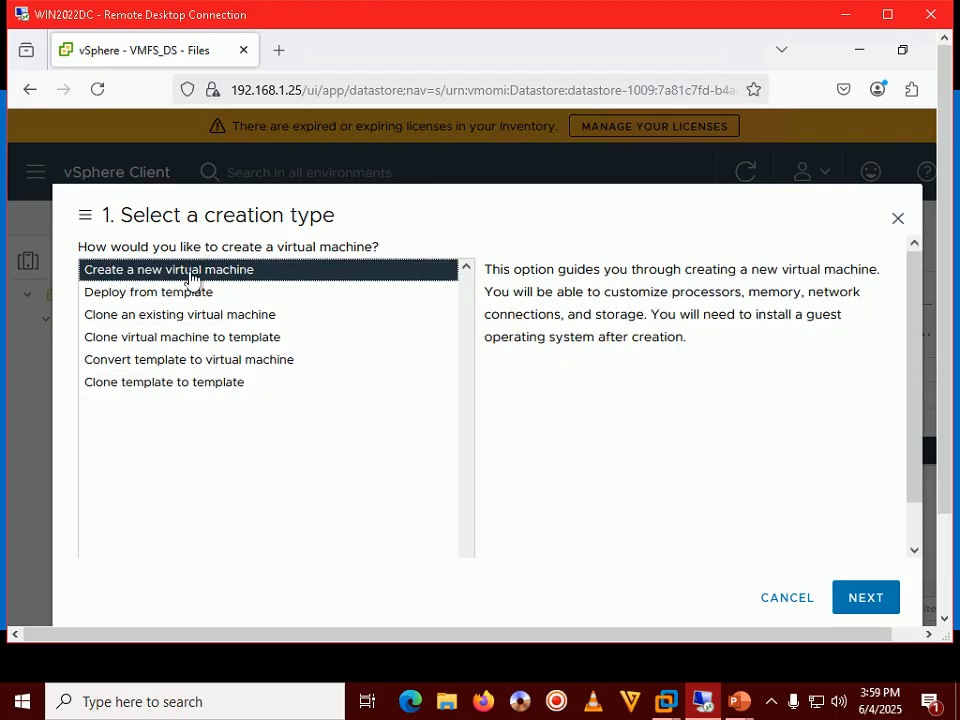
click(856, 592)
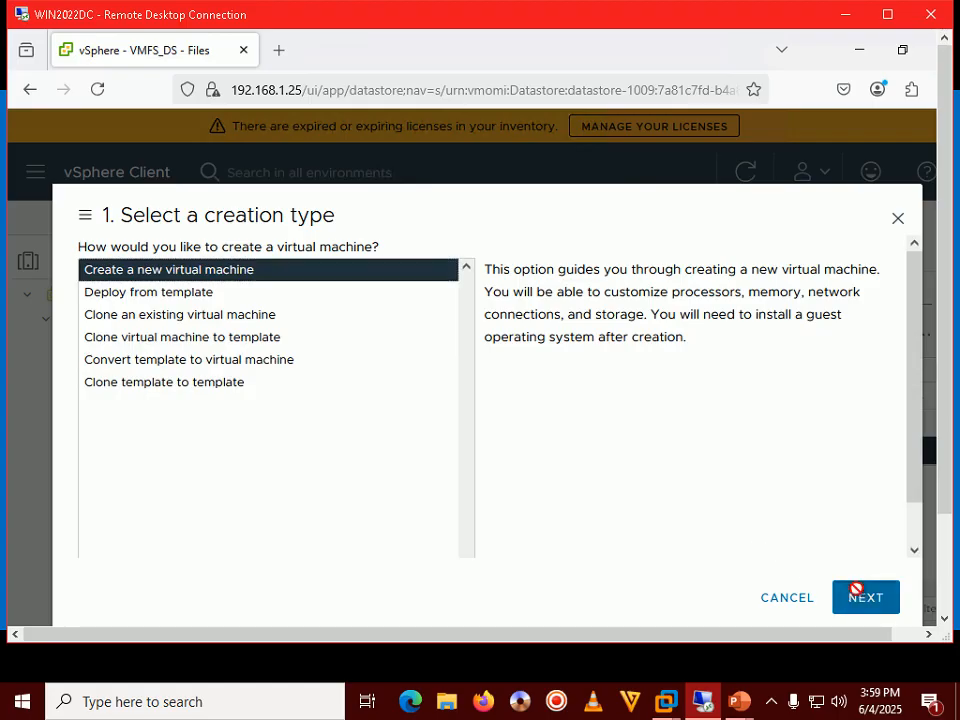
Bring the tutorial slide show forward and advance to the Step 173 slide.
mouse_move(737, 705)
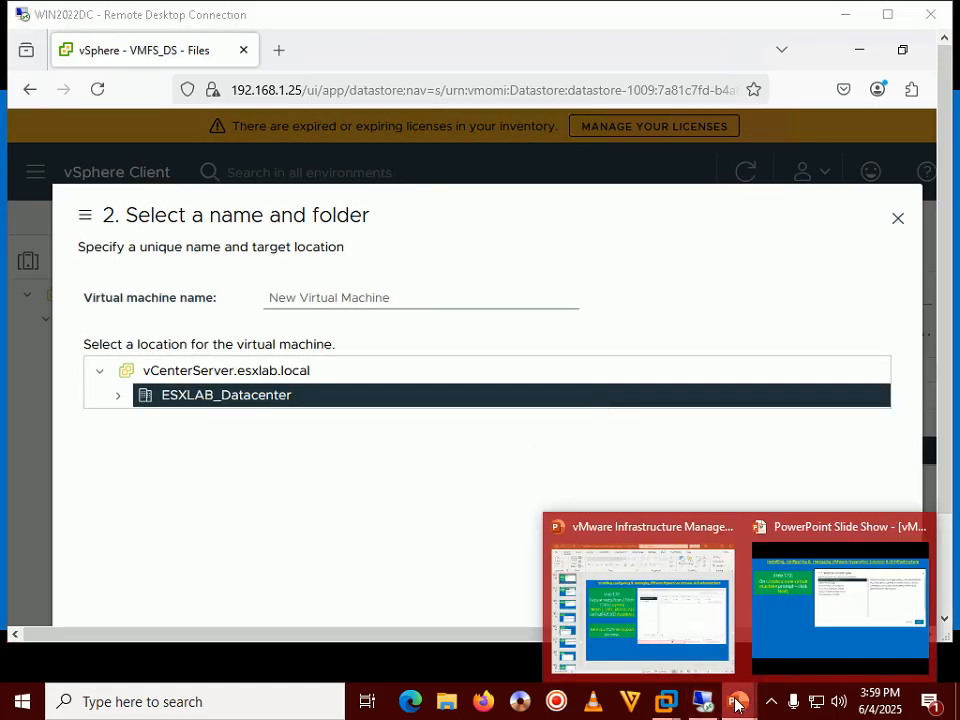
click(810, 590)
click(807, 588)
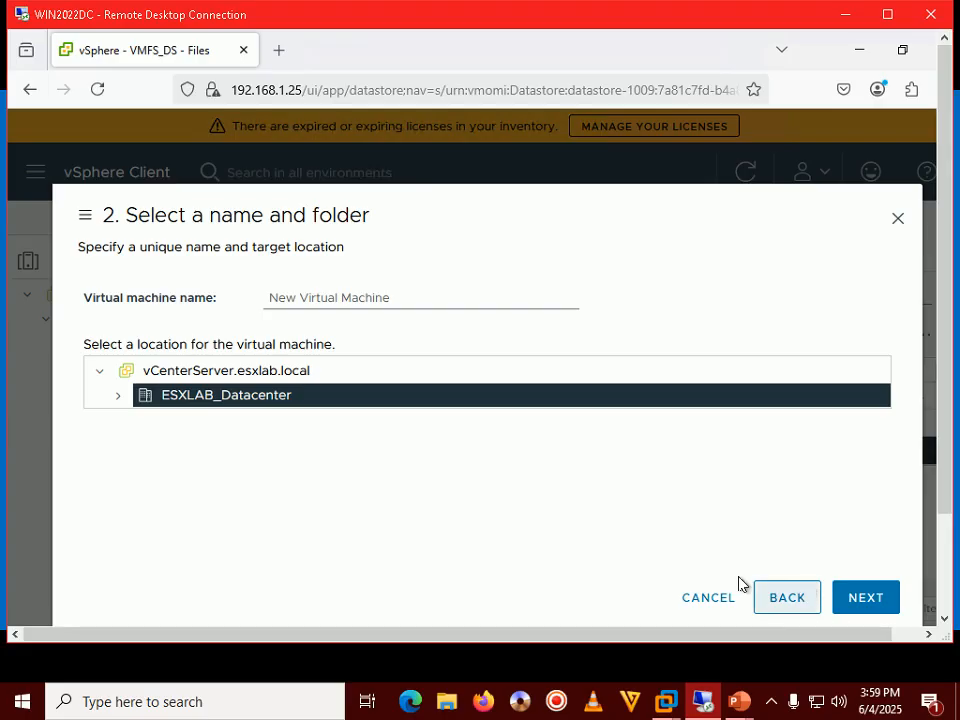
Name the virtual machine WIN11CL and continue to the compute resource step.
drag(397, 298, 262, 300)
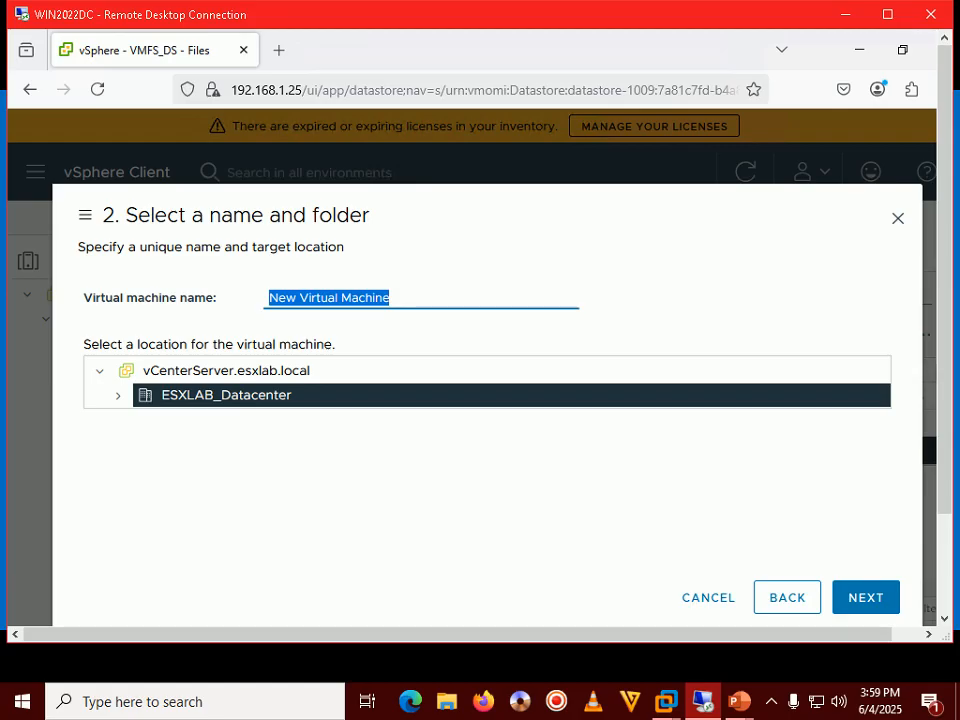
text(WI)
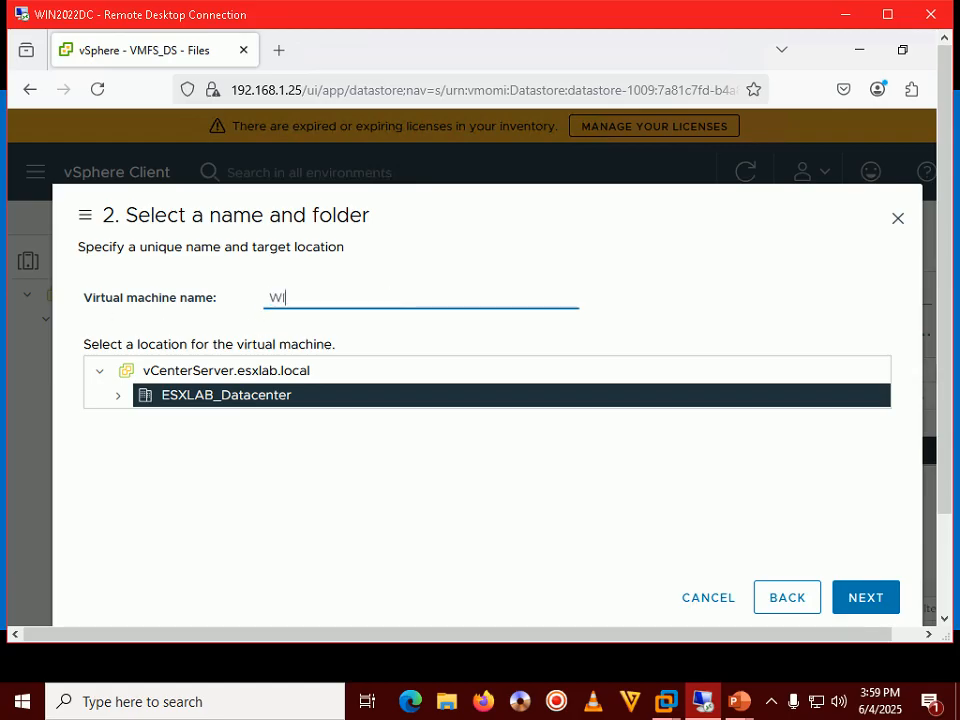
text(N11CL)
click(857, 596)
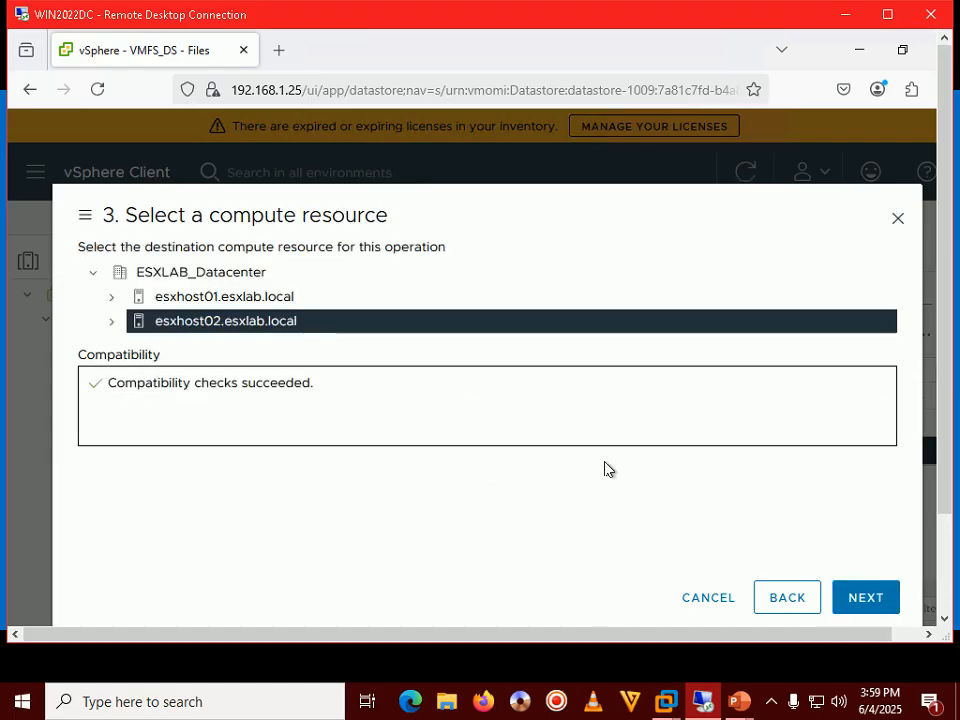
mouse_move(737, 700)
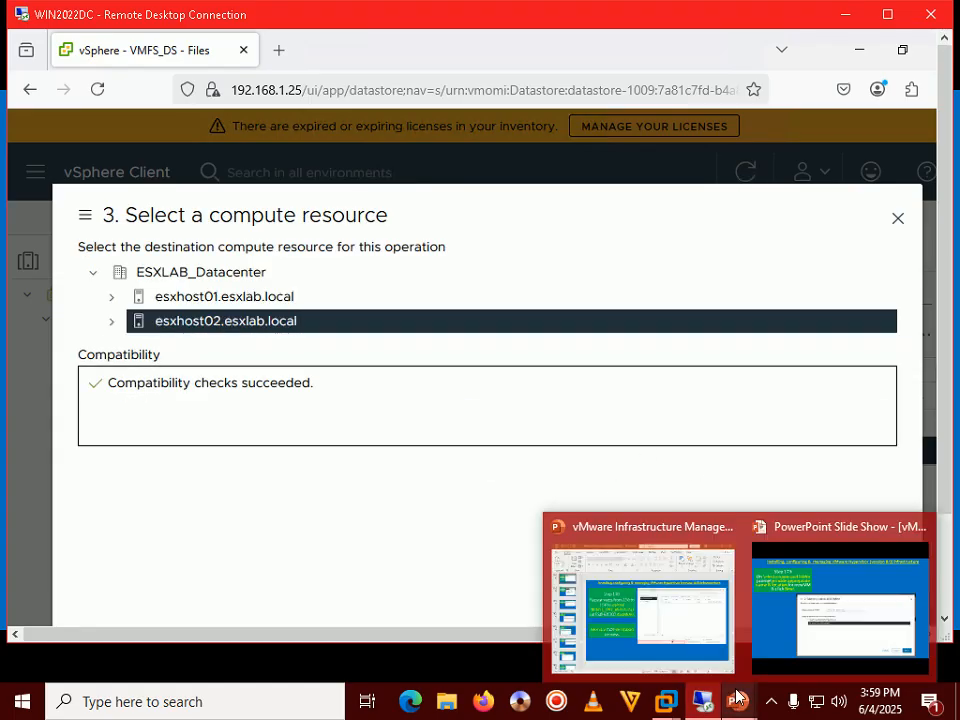
click(797, 584)
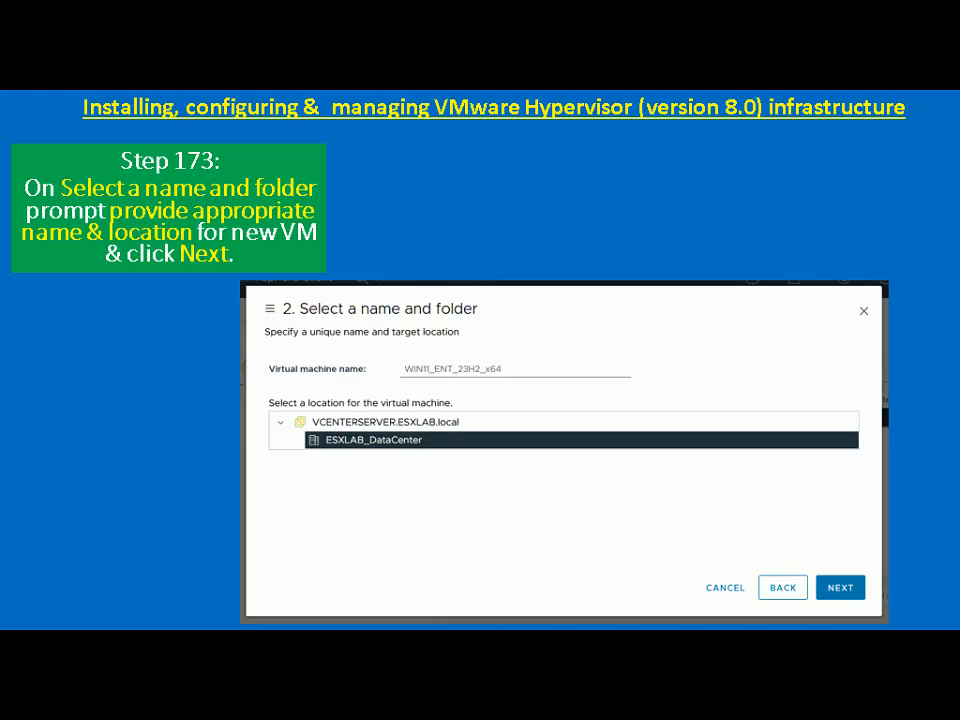
Advance the tutorial to Step 174 and return to the remote vSphere session.
key(Right)
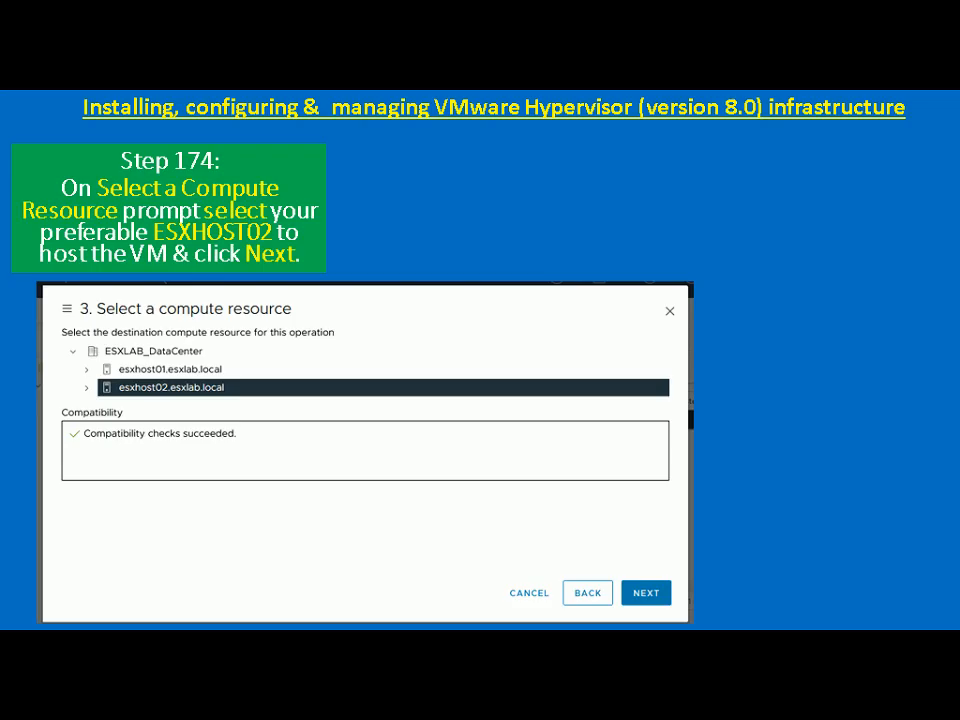
key(alt+Tab)
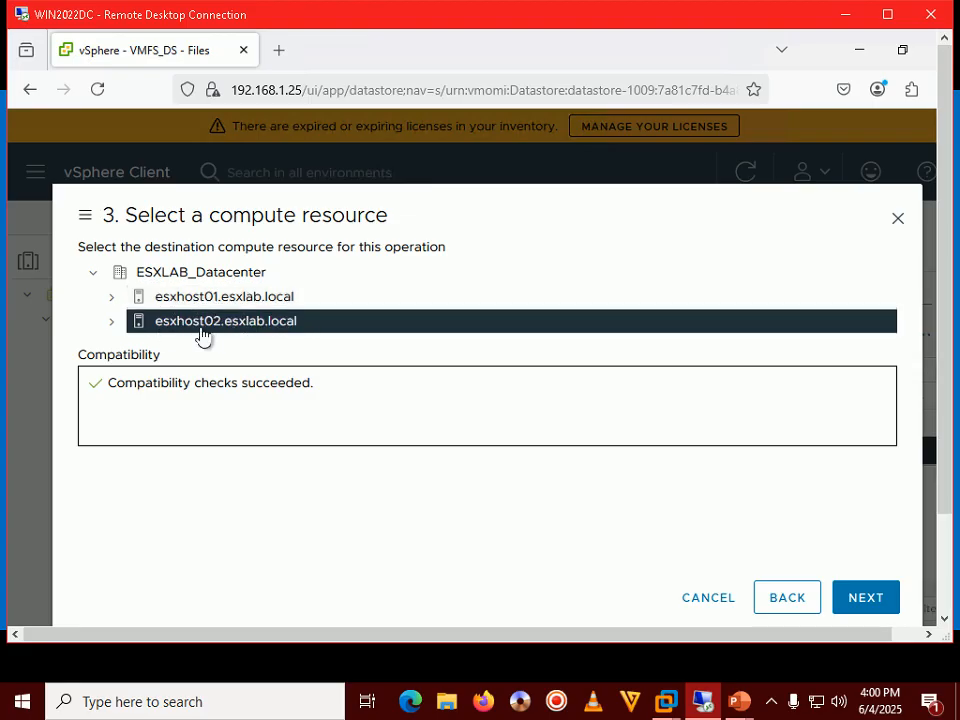
Accept esxhost02, view the Step 175 slide, and widen the Name column to show VMFS_DS.
click(865, 598)
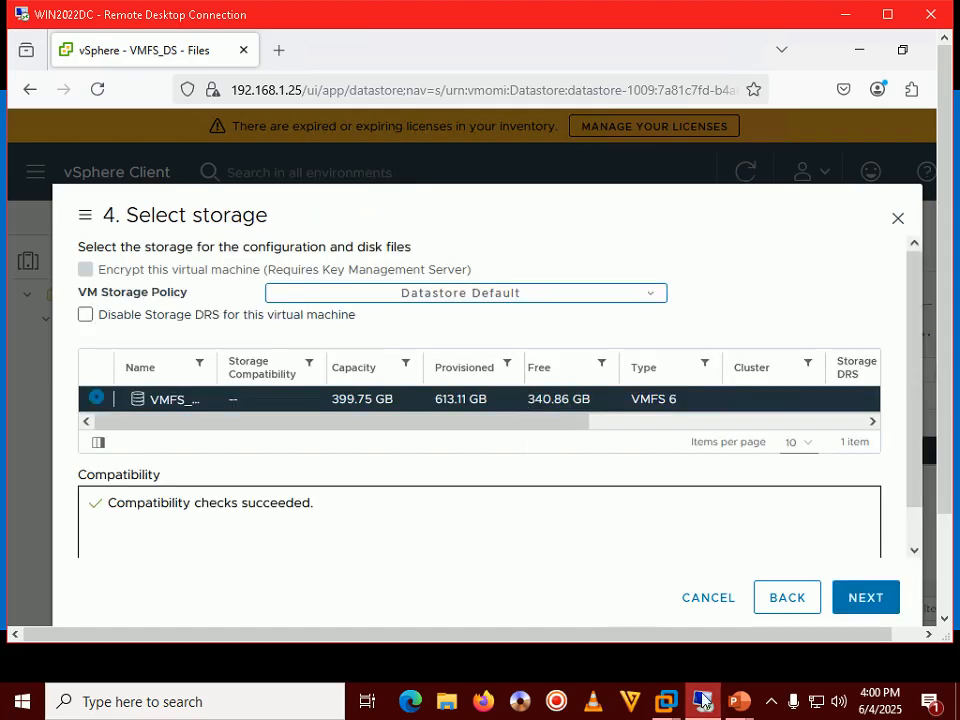
mouse_move(740, 703)
click(811, 610)
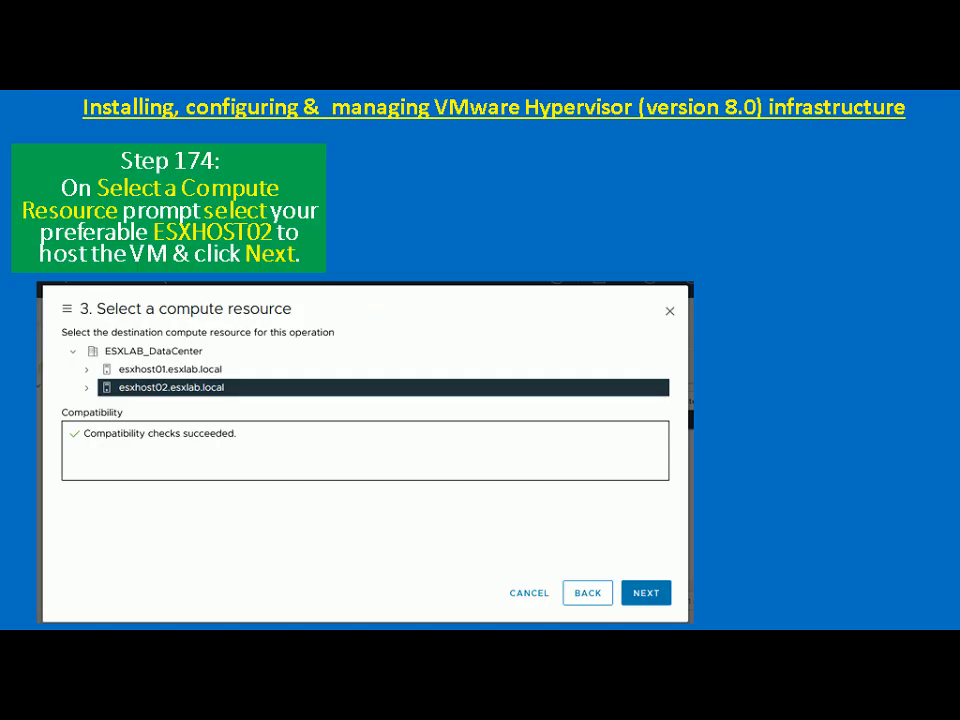
key(Right)
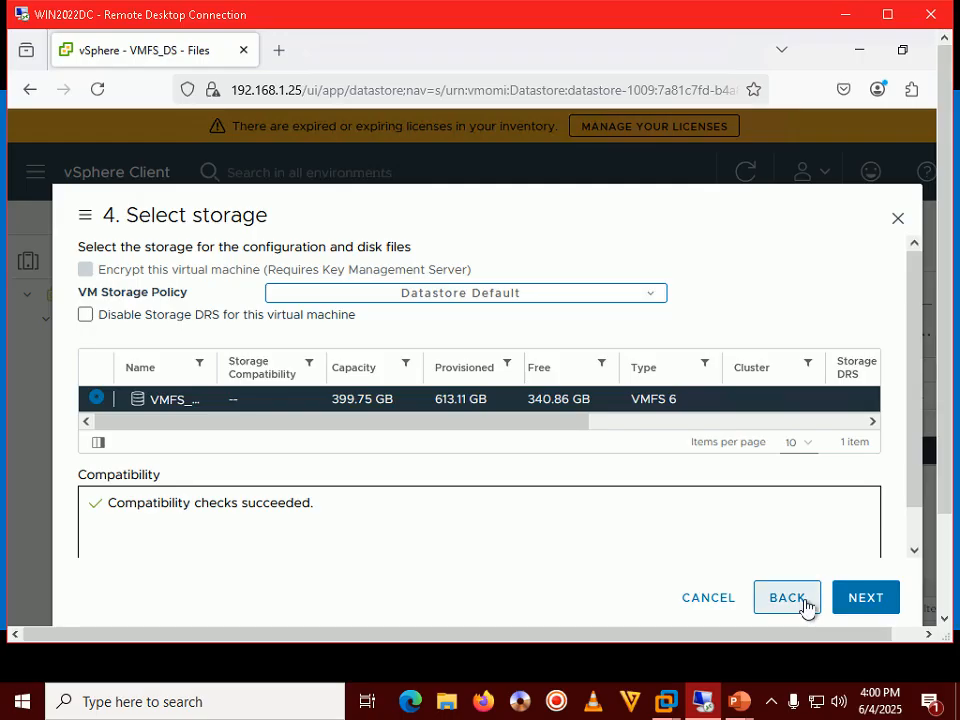
double_click(695, 26)
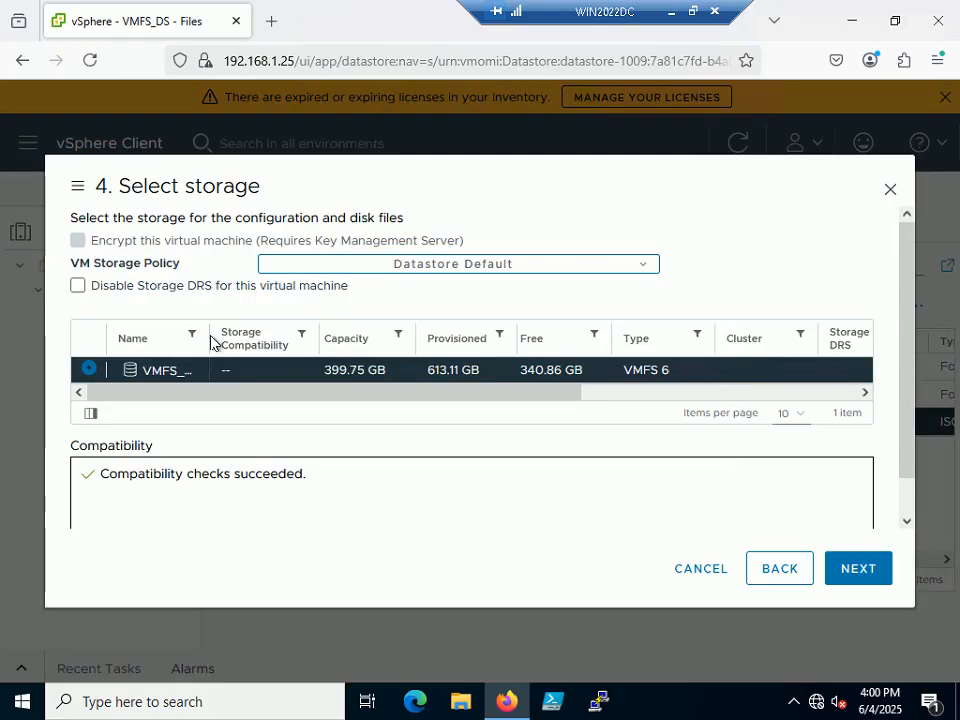
drag(209, 338, 270, 338)
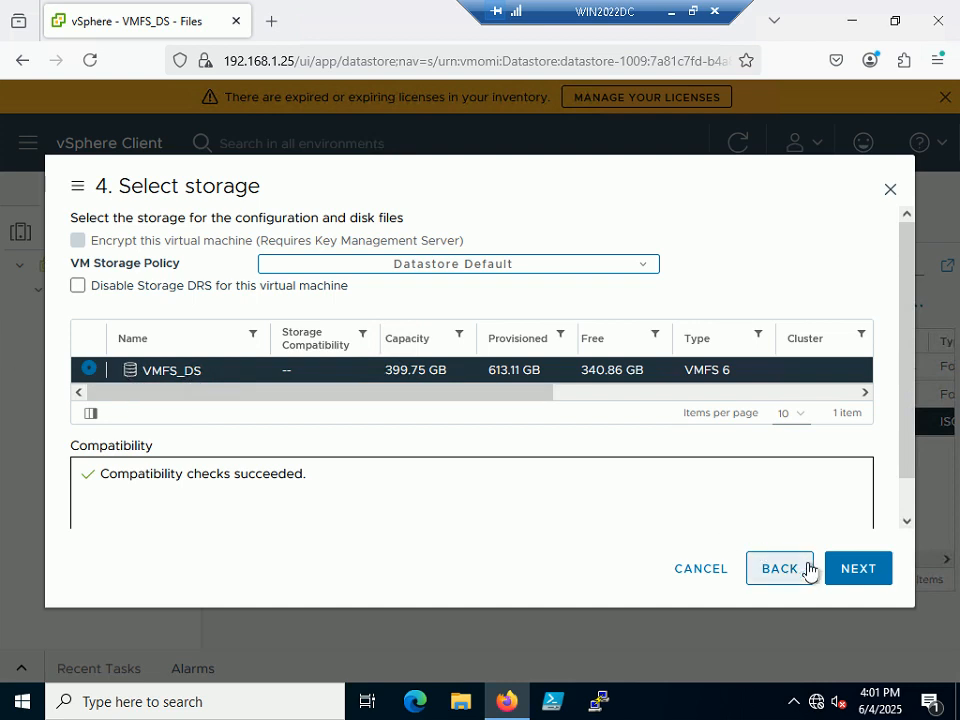
Confirm VMFS_DS storage, reach vmx-21 compatibility, and view the Step 176 tutorial slide.
click(857, 569)
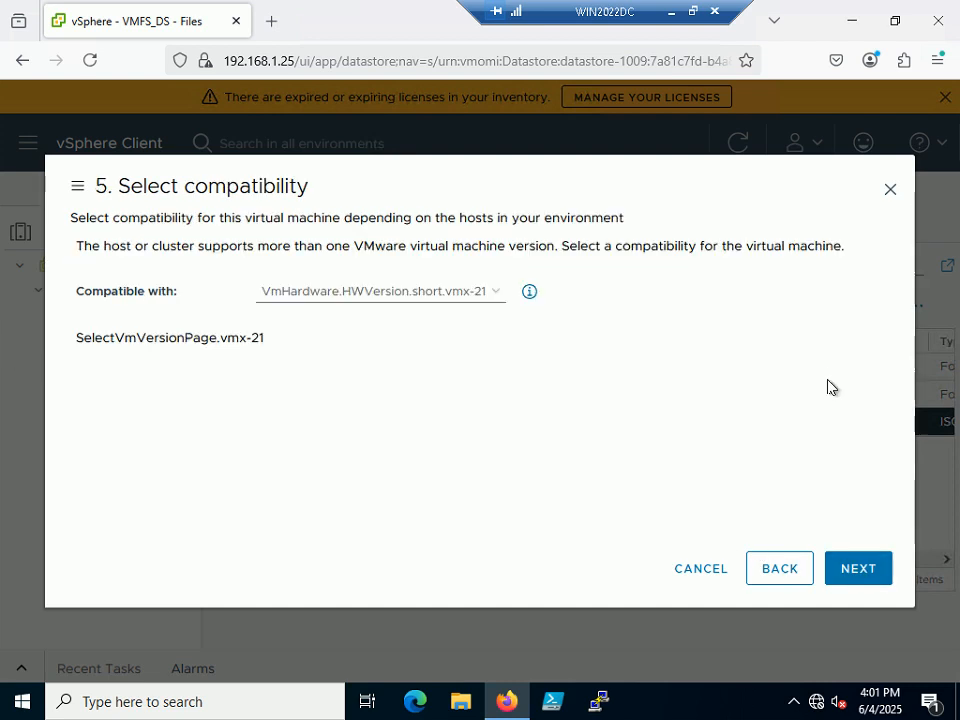
click(693, 12)
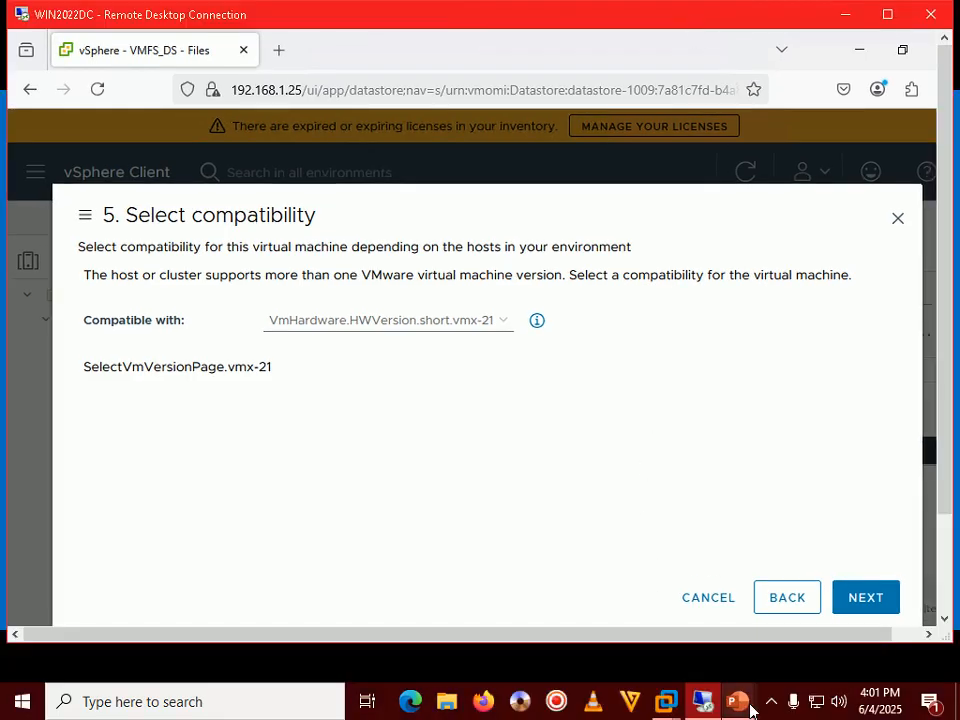
mouse_move(741, 703)
click(808, 632)
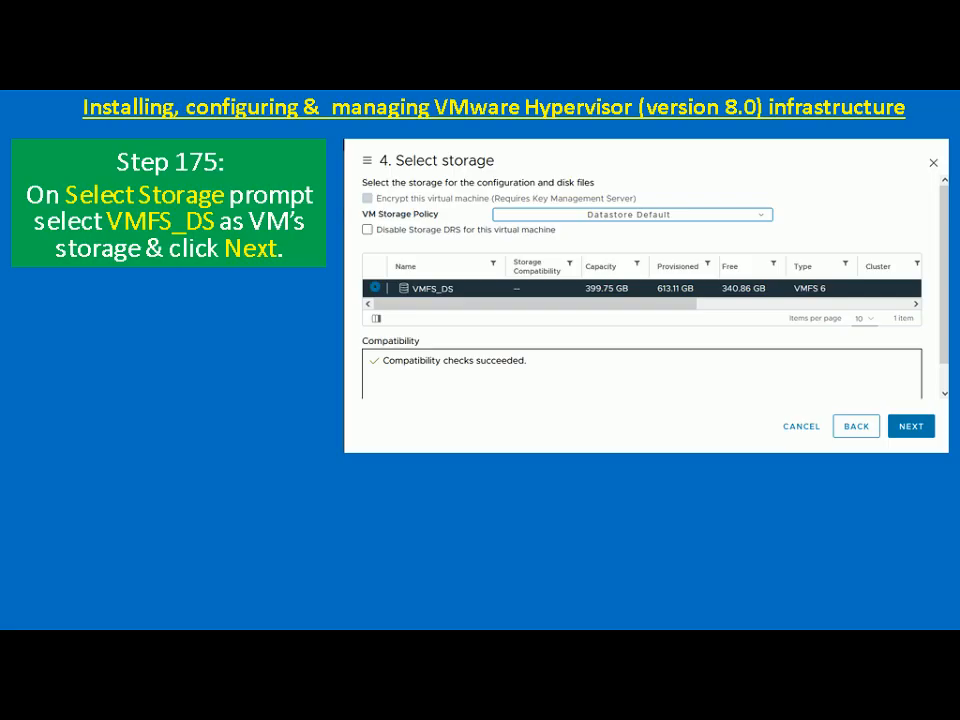
key(Right)
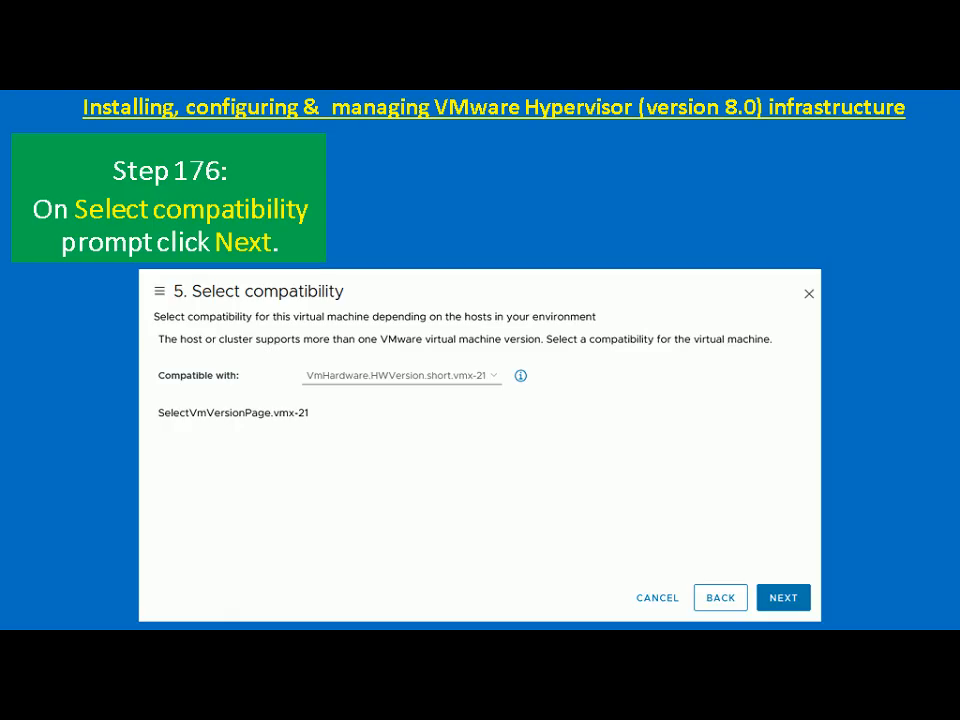
key(alt+Tab)
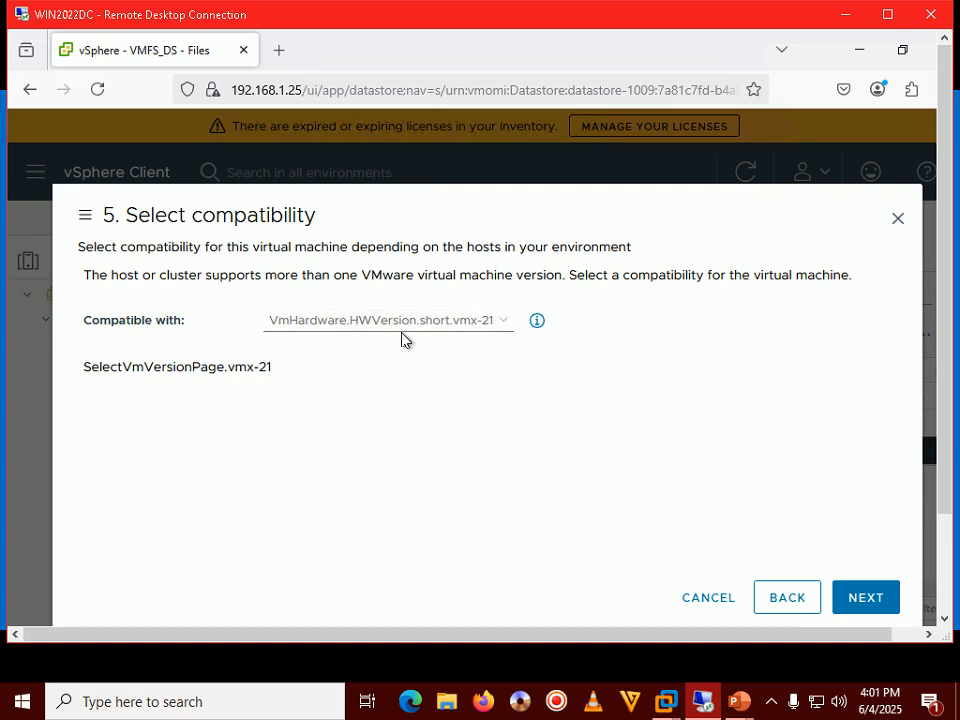
Accept vmx-21 compatibility, check the next tutorial slide, and open the Guest OS Version list.
click(874, 601)
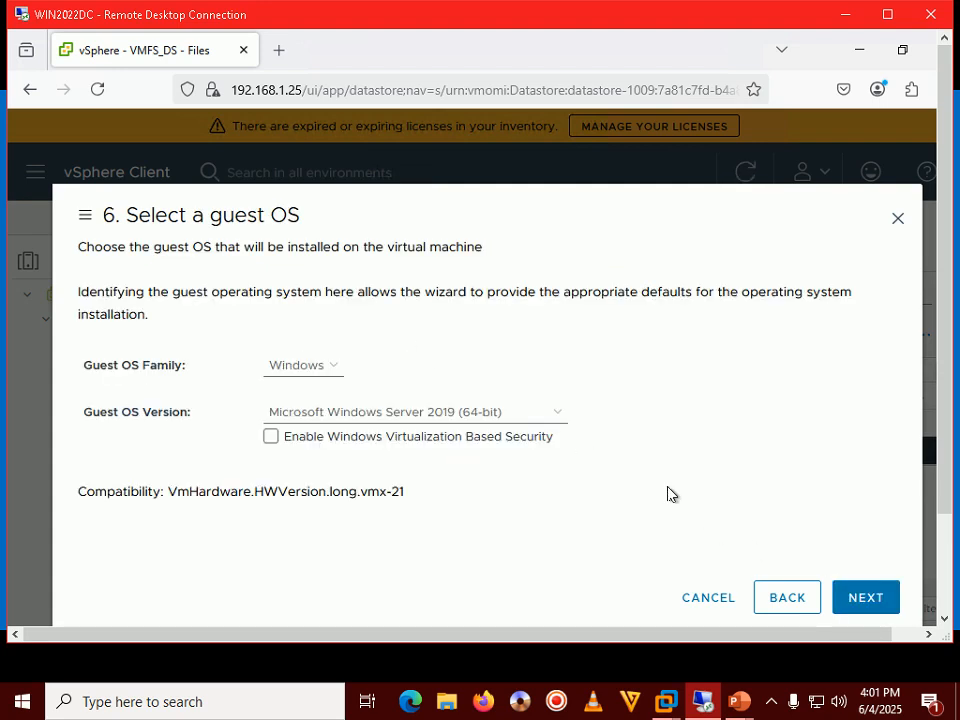
mouse_move(703, 703)
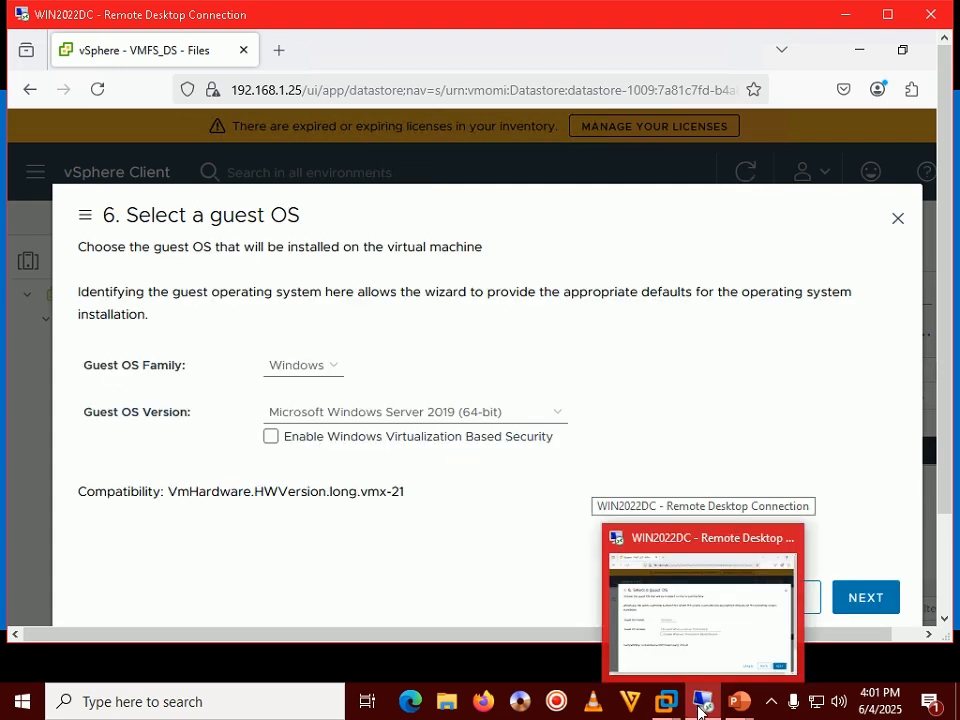
mouse_move(738, 703)
click(792, 630)
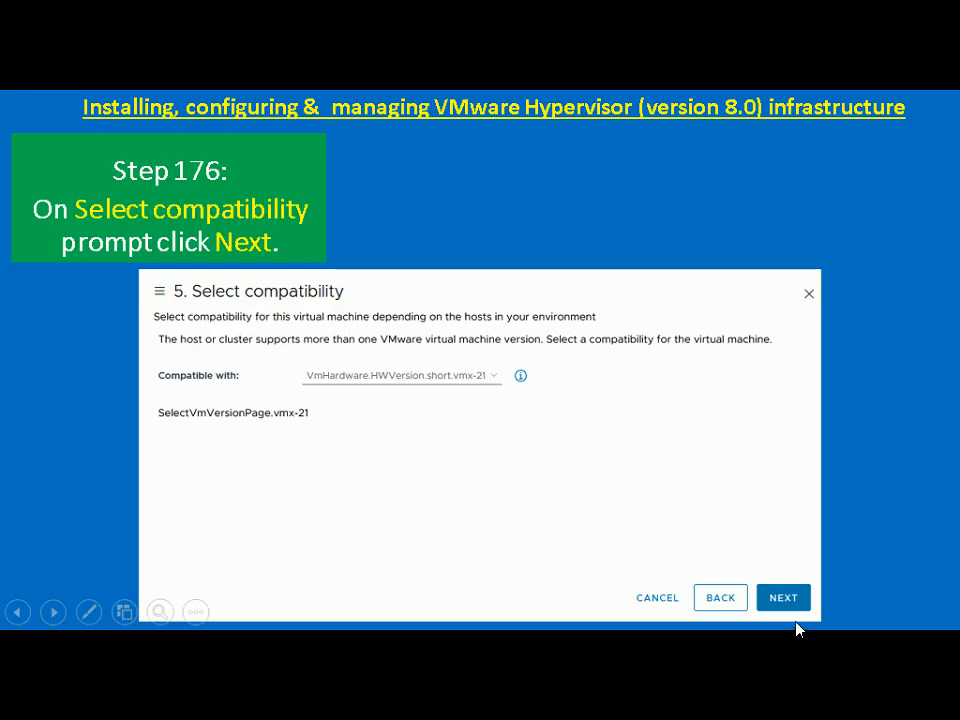
click(798, 619)
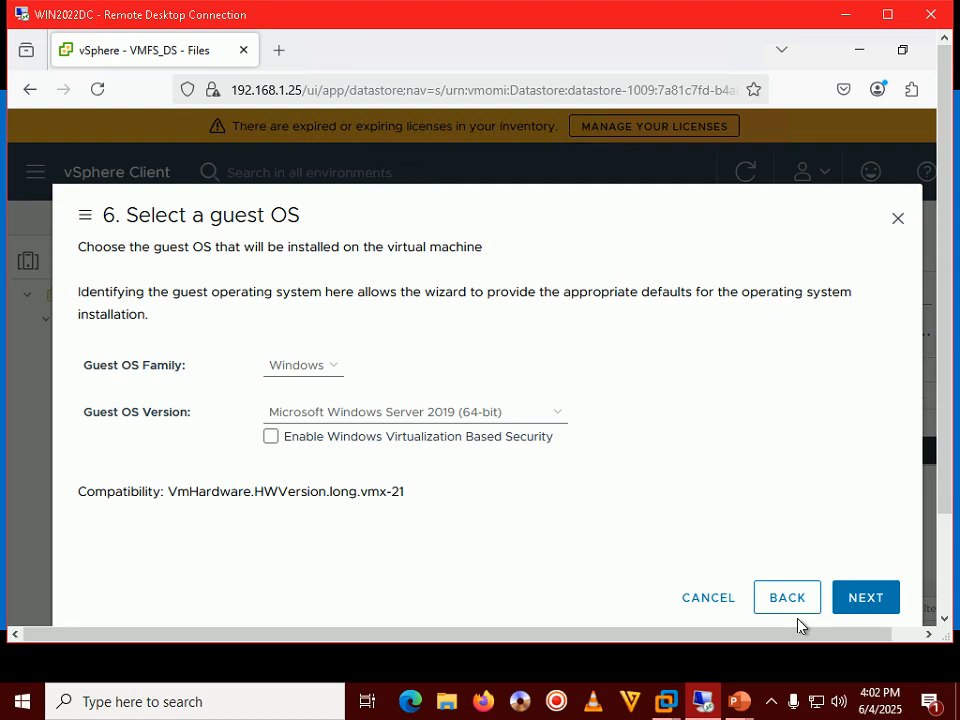
double_click(681, 24)
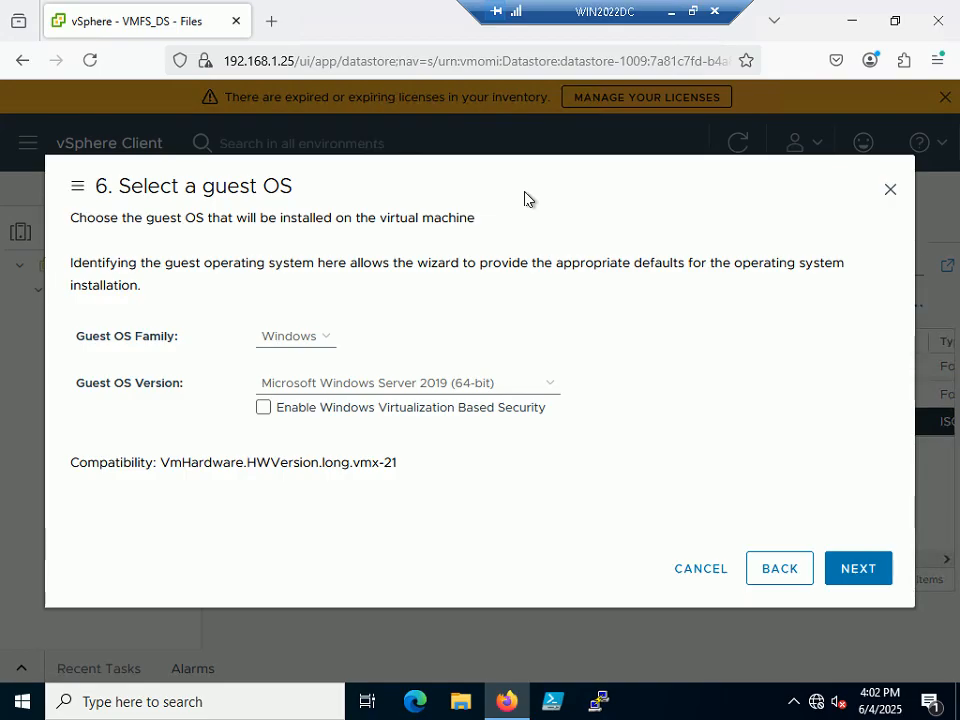
click(512, 384)
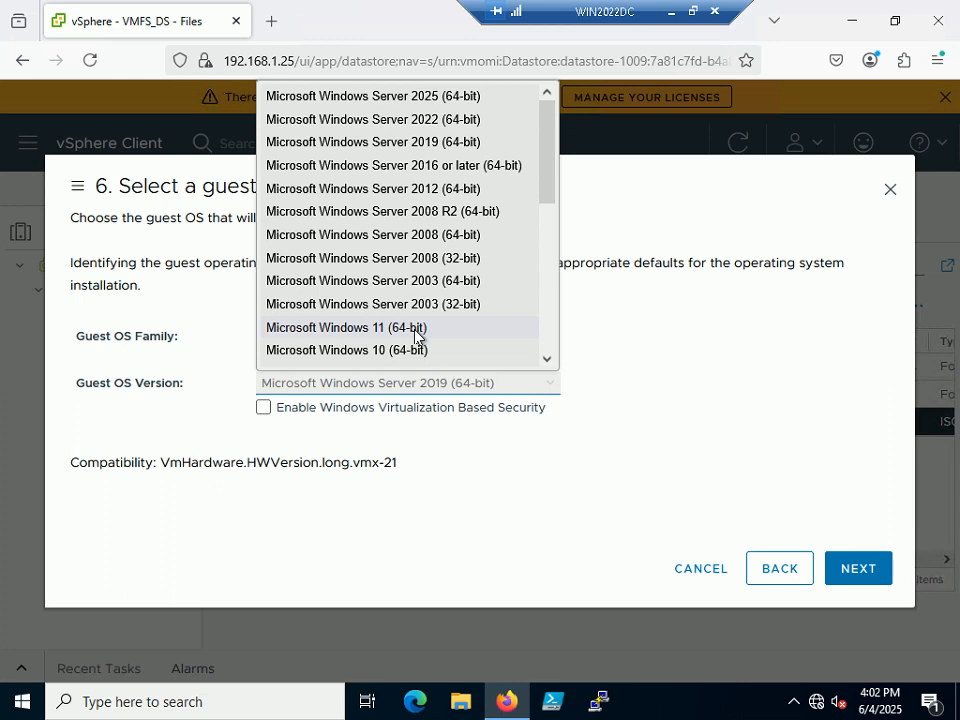
Try Microsoft Windows 11 (64-bit), then switch the guest OS family to Other.
click(351, 334)
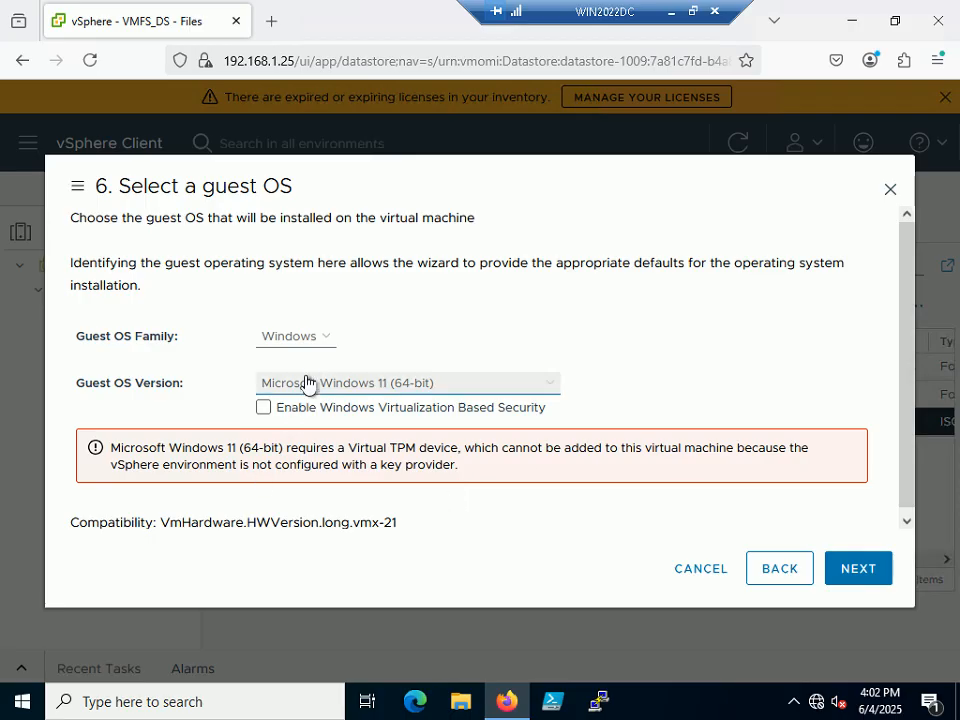
click(326, 341)
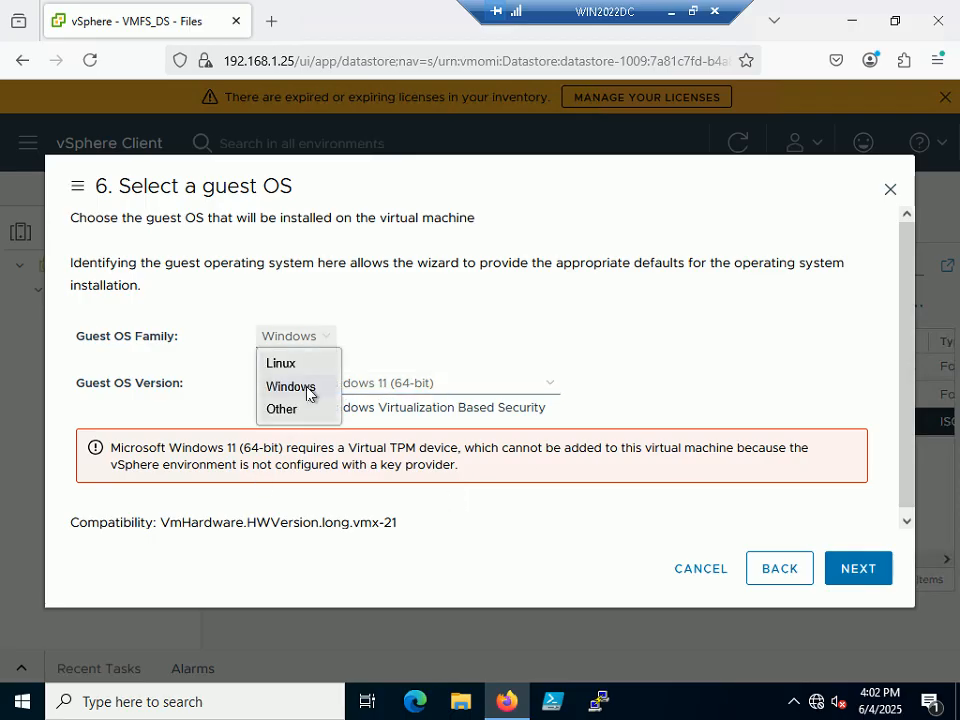
click(285, 410)
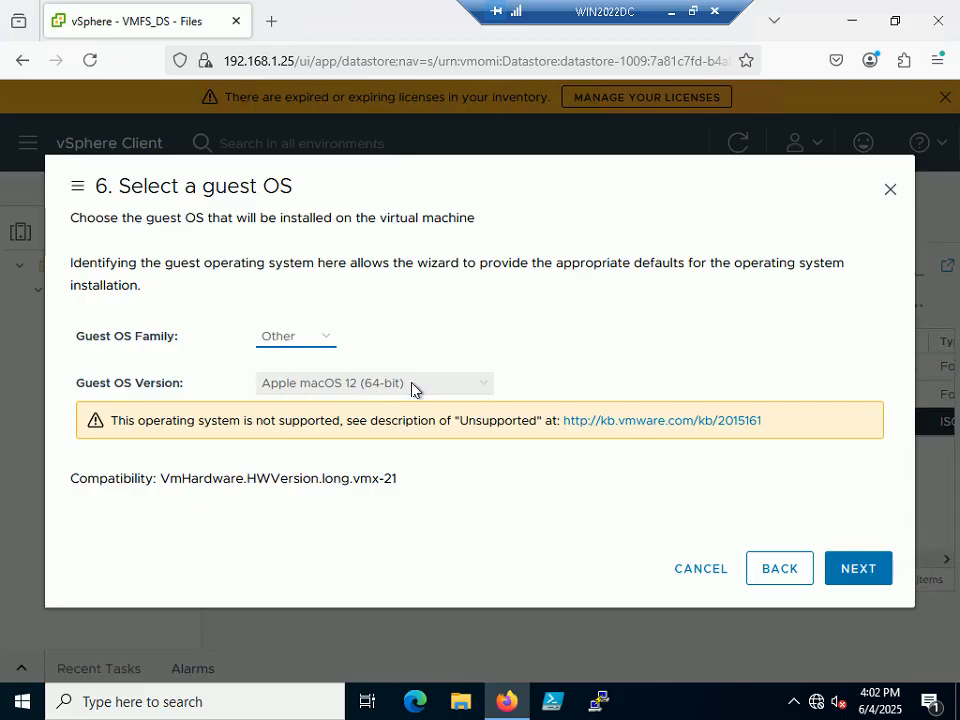
Browse the Other family's versions and set the guest OS version to Other (64-bit).
click(412, 387)
drag(480, 133, 484, 305)
click(302, 246)
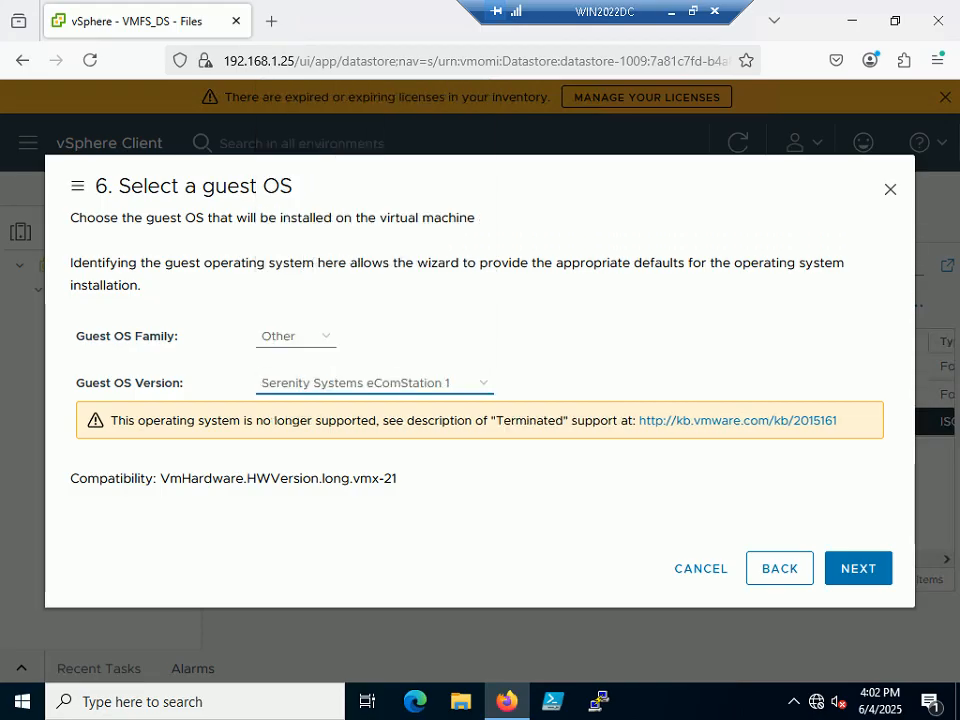
click(360, 383)
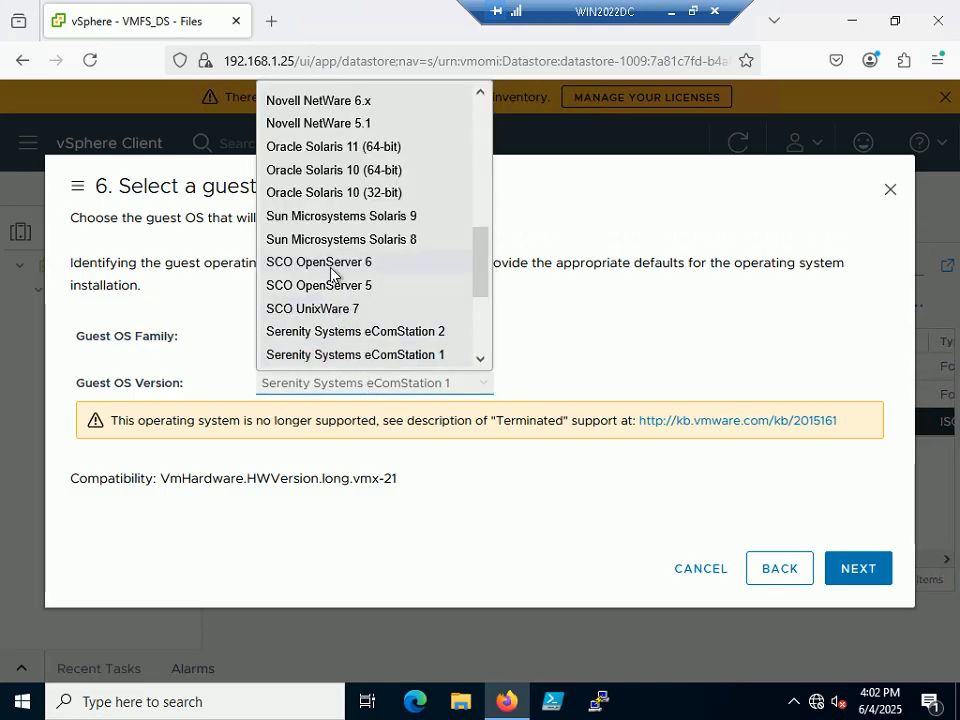
scroll(333, 273, up, 2)
scroll(333, 273, up, 4)
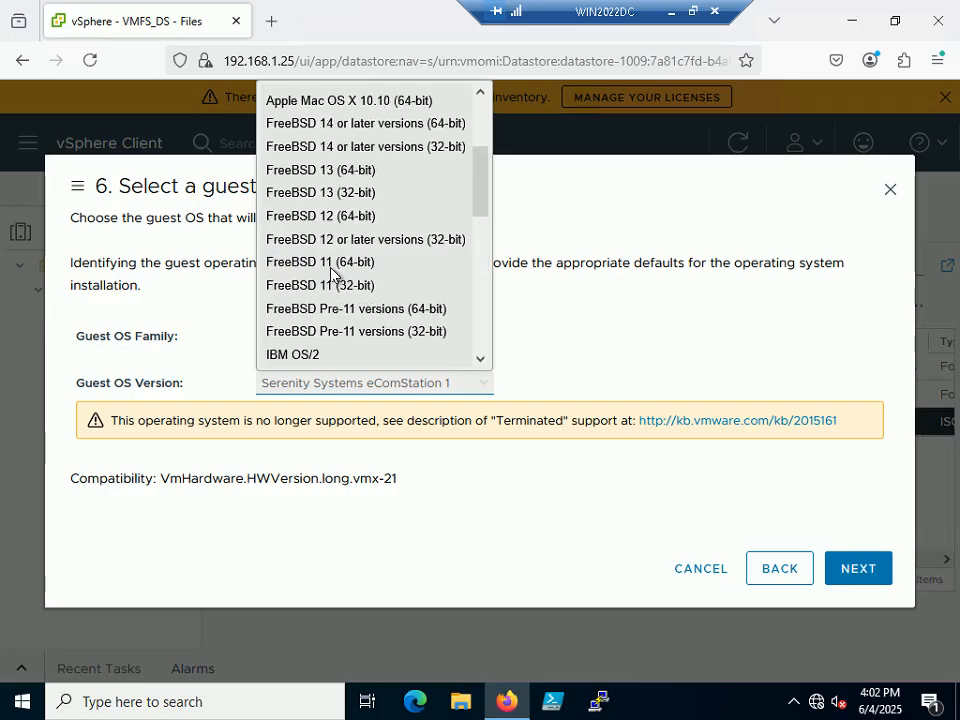
scroll(333, 273, down, 9)
scroll(332, 273, up, 2)
scroll(332, 273, down, 2)
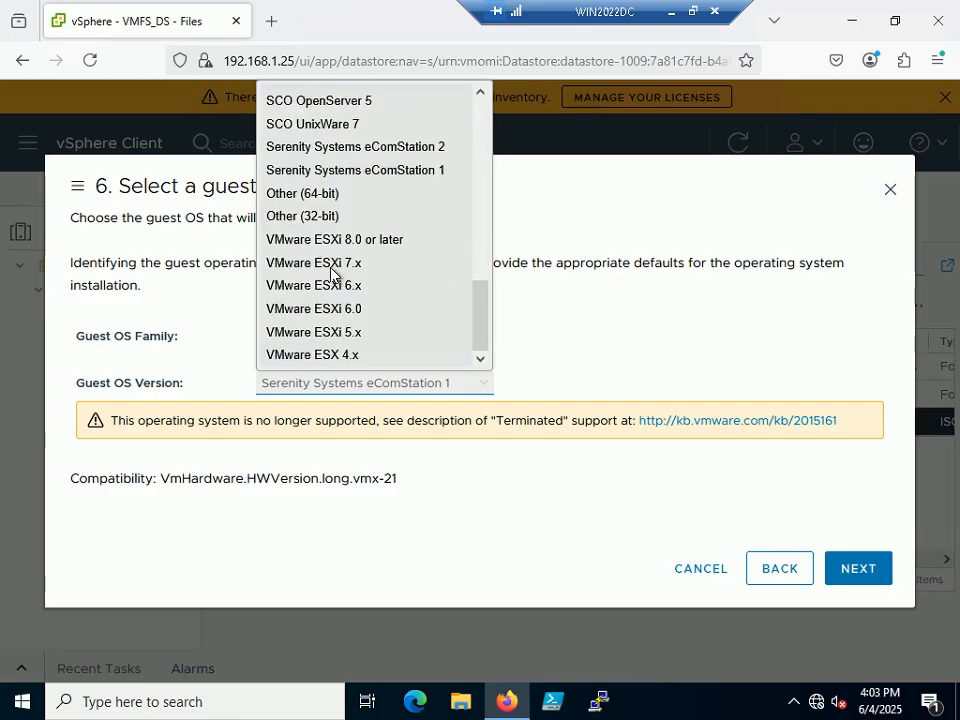
click(328, 199)
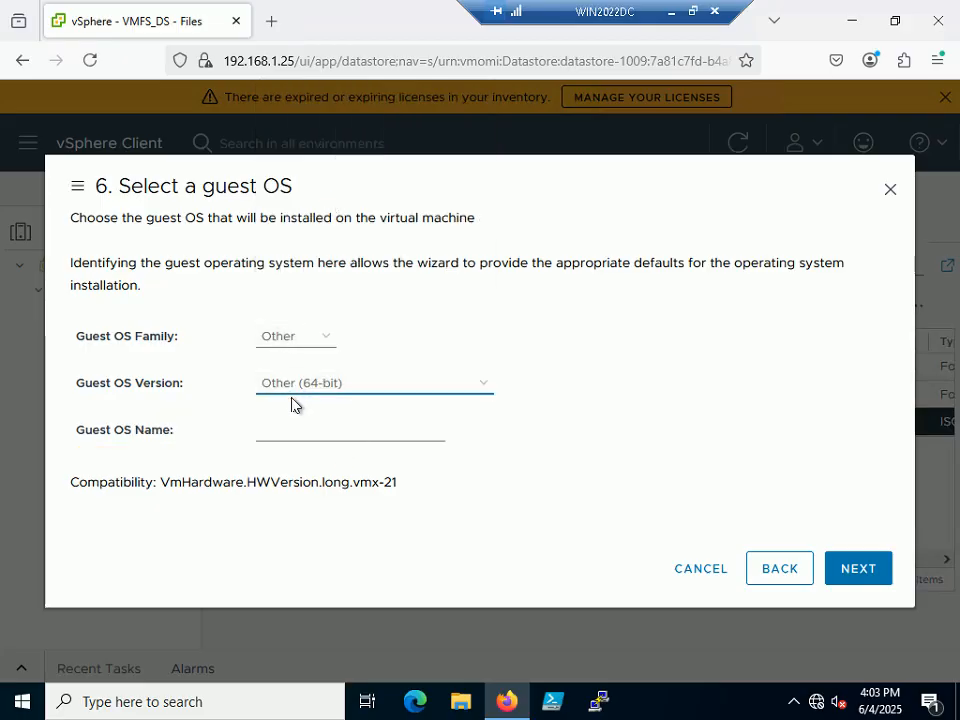
Enter WIN11_23H2_x64 as the guest OS name and advance to Customize hardware.
click(260, 434)
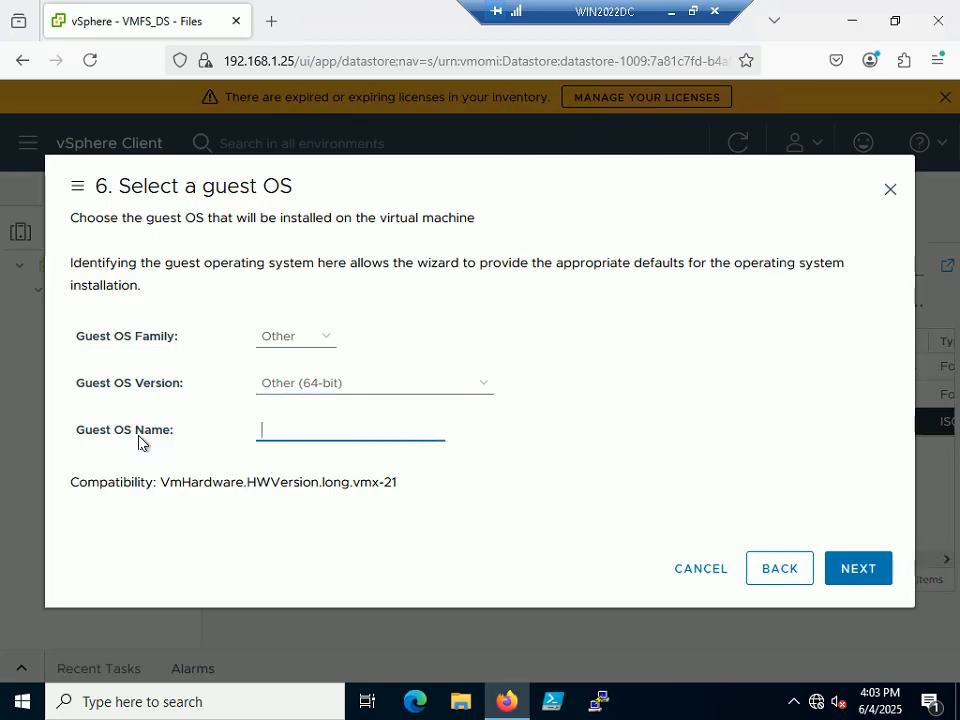
text(WIN11_2)
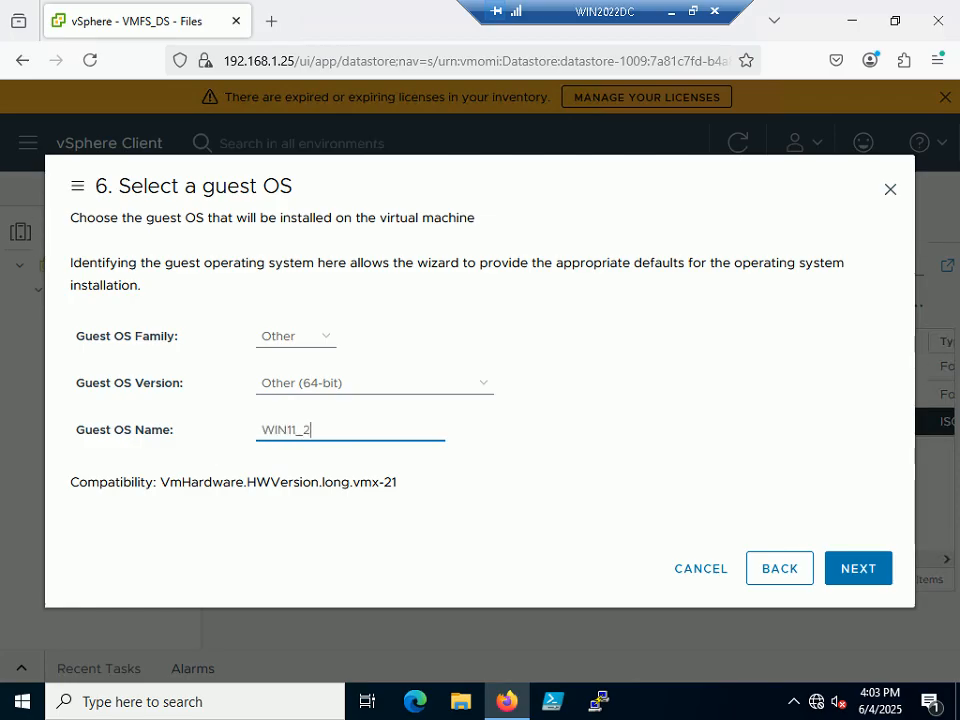
text(3H2_x64)
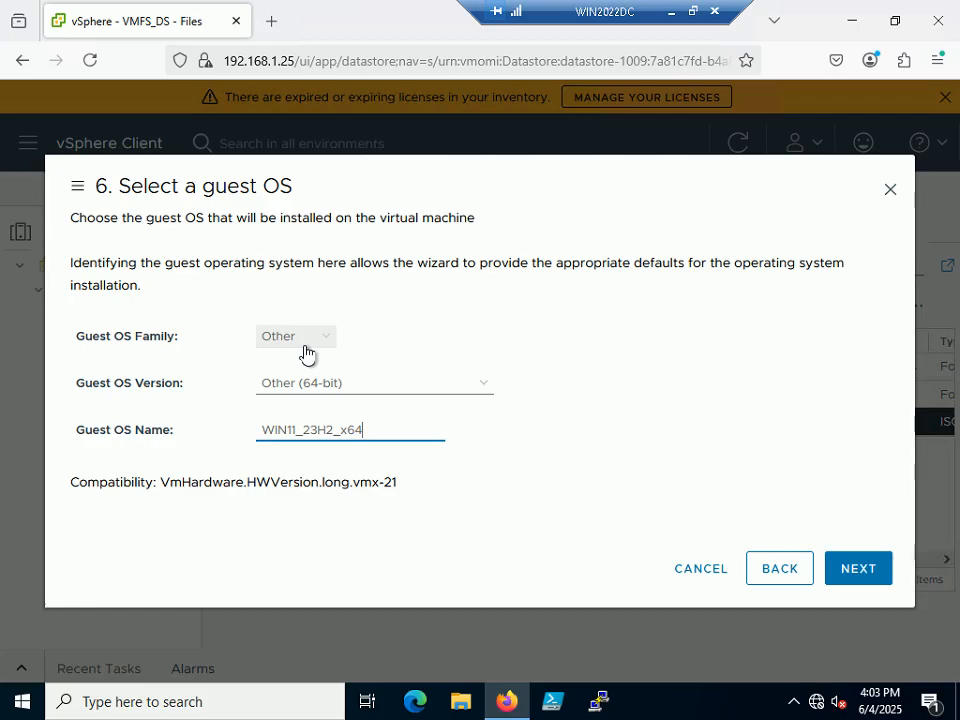
click(878, 574)
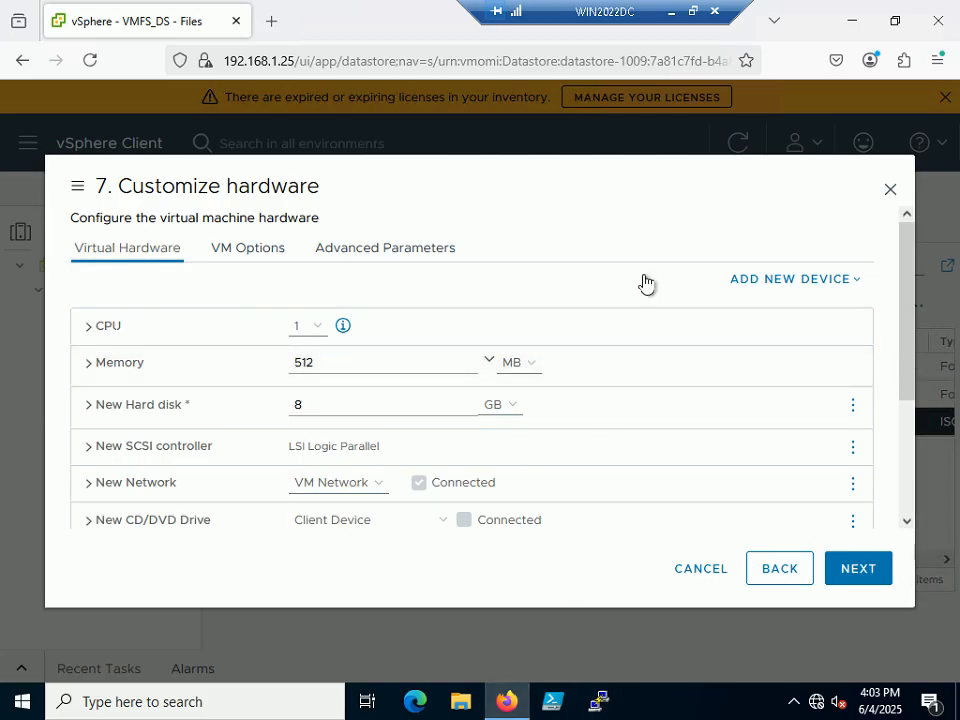
click(693, 11)
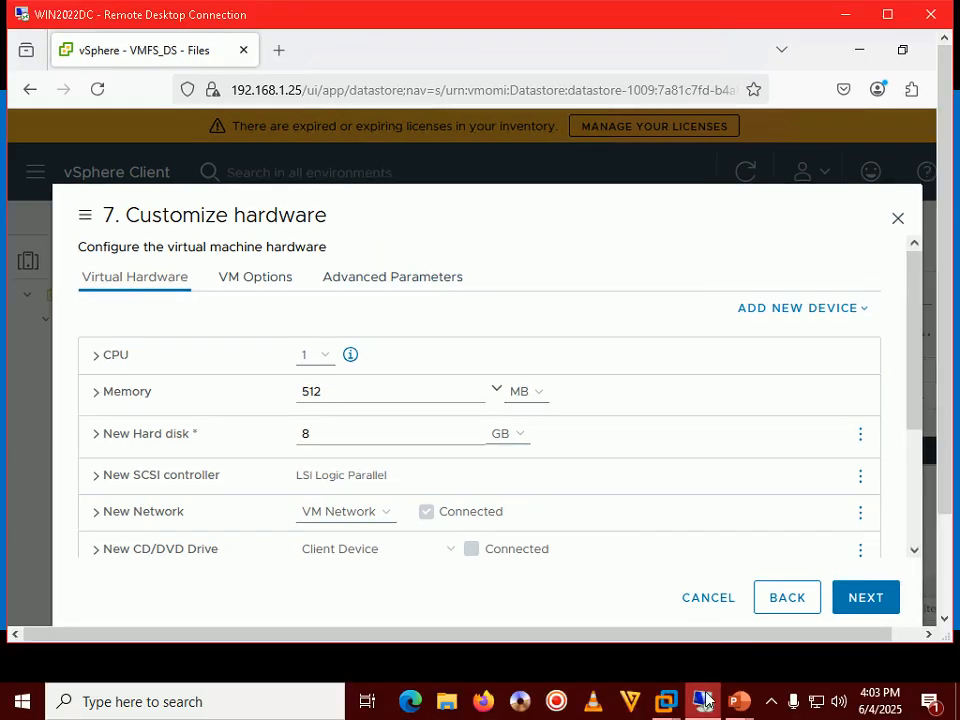
mouse_move(739, 701)
click(806, 608)
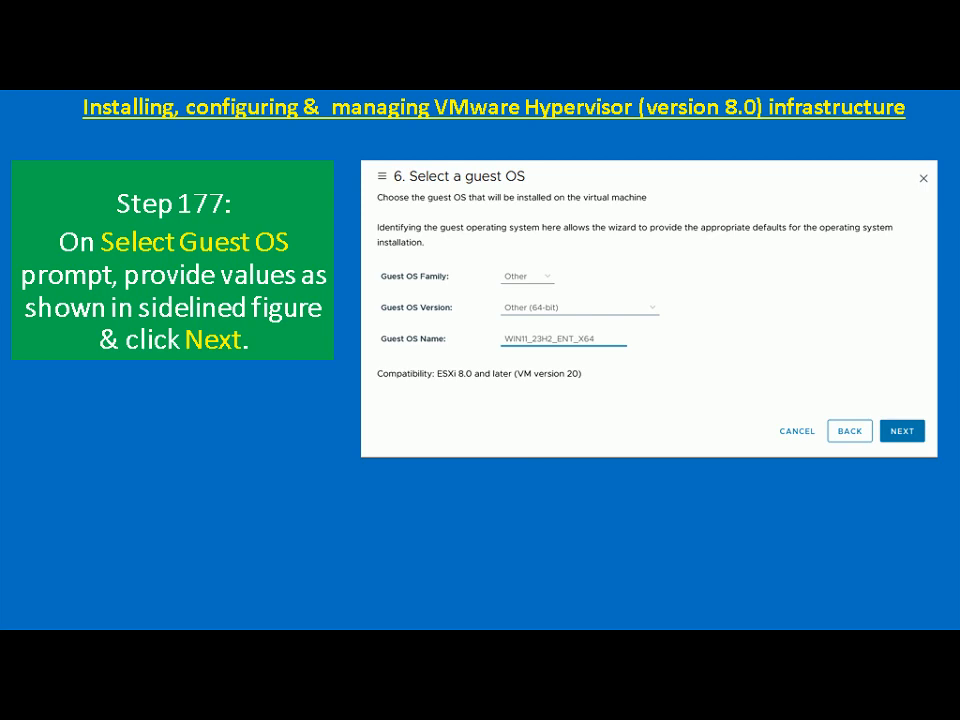
key(Right)
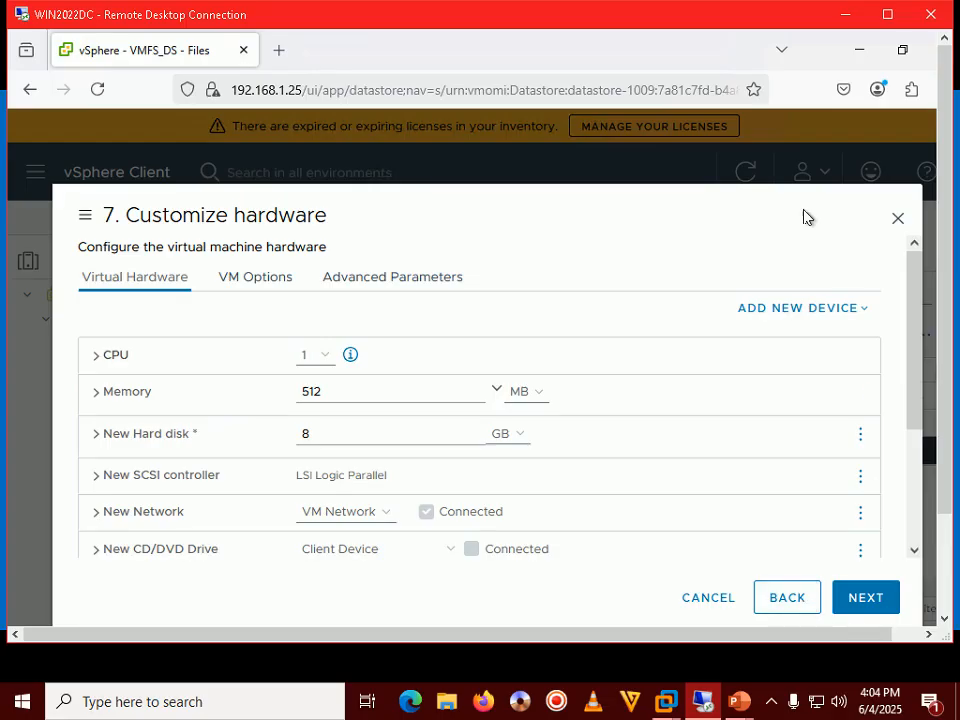
double_click(729, 19)
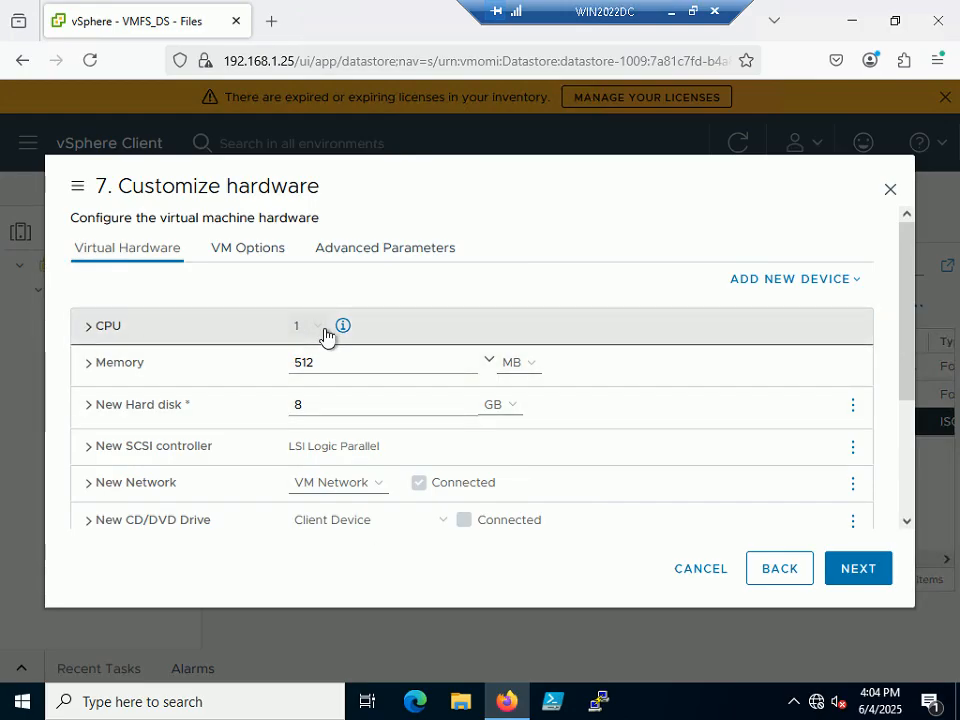
Set the new virtual machine's memory to 16 GB.
double_click(304, 363)
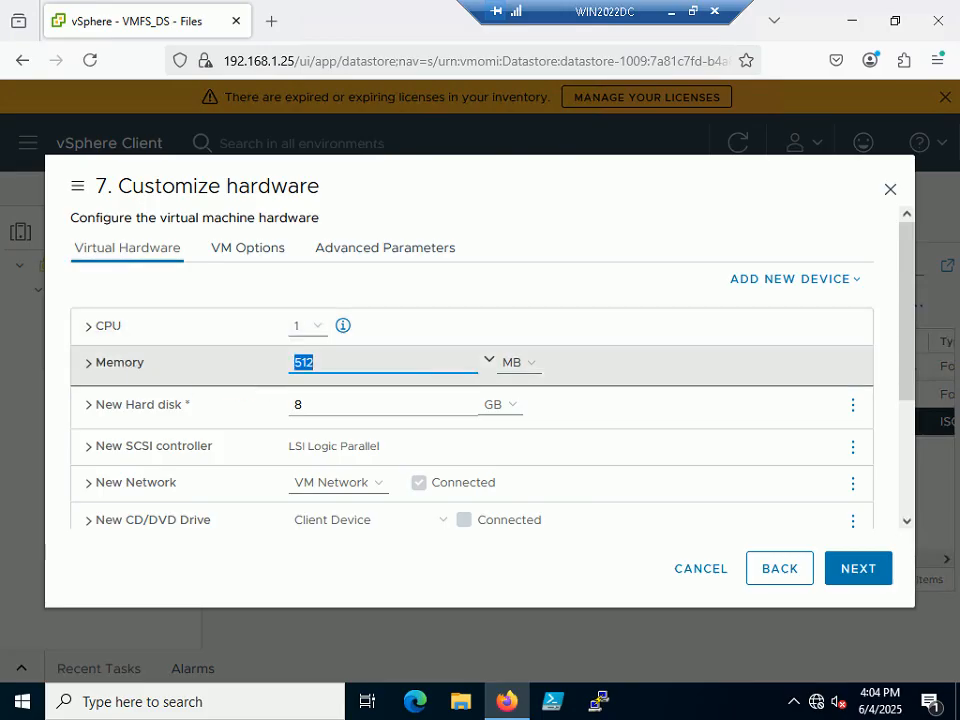
text(16)
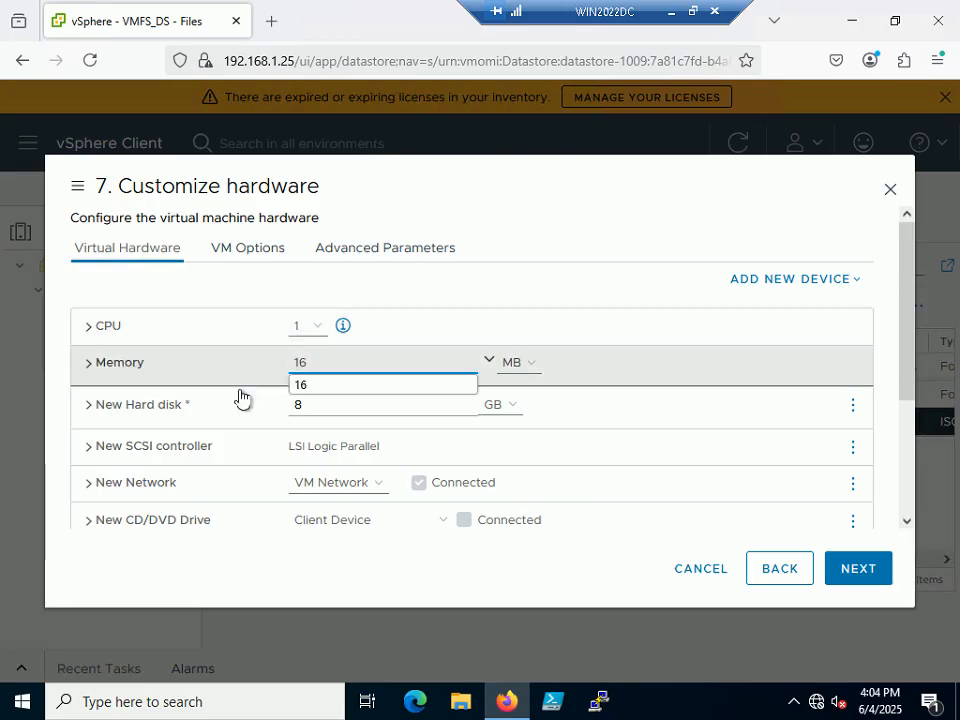
click(526, 363)
click(519, 411)
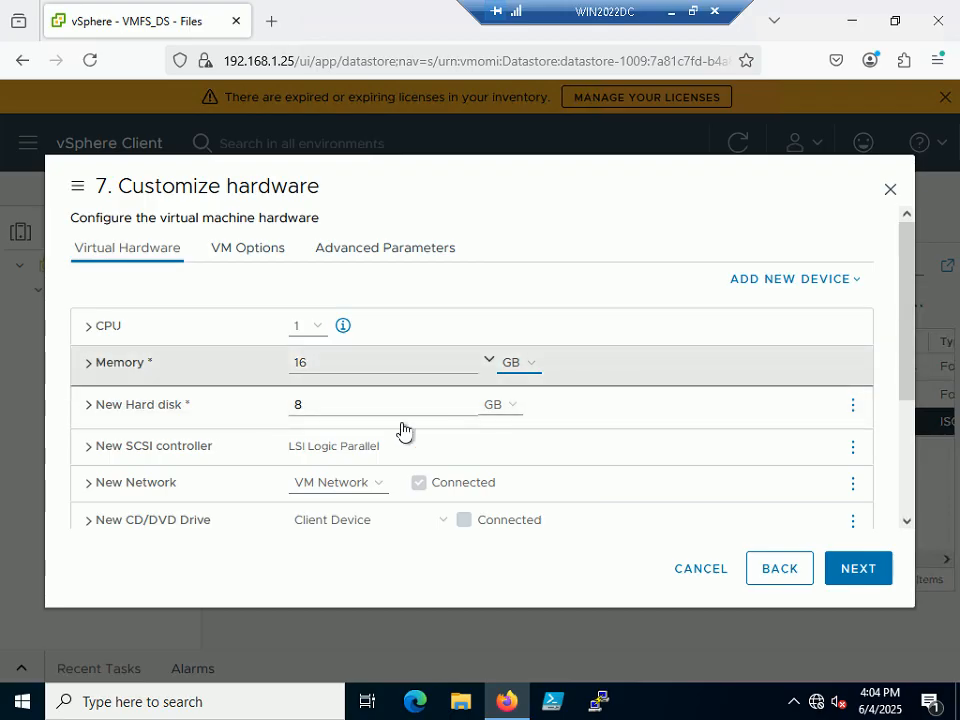
Change the new hard disk size to 100 GB.
key(ctrl+a)
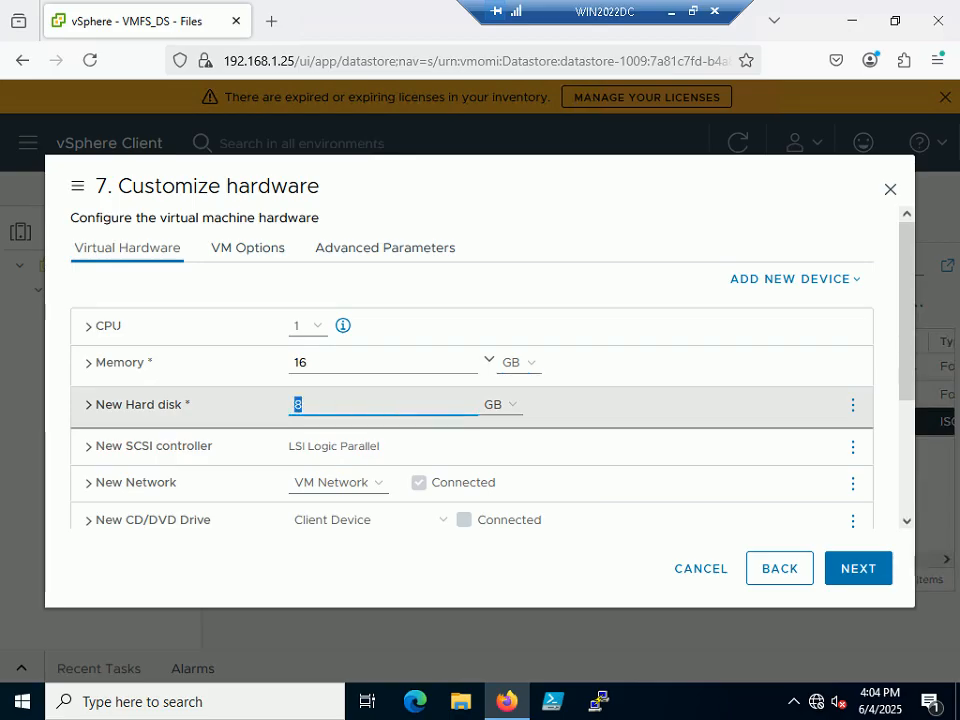
text(100)
click(625, 415)
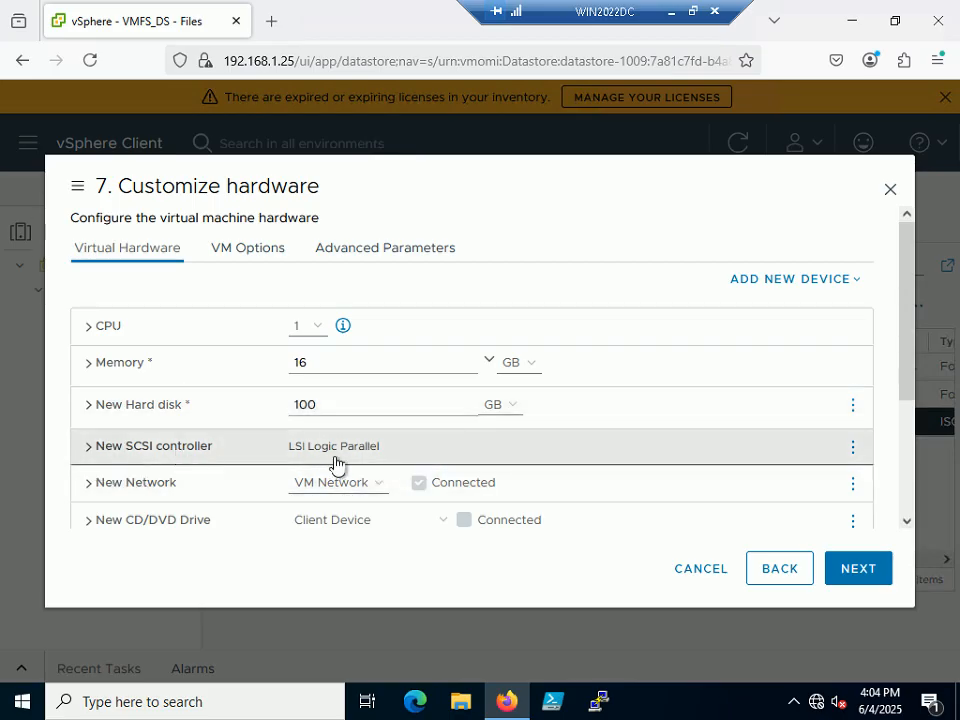
click(391, 451)
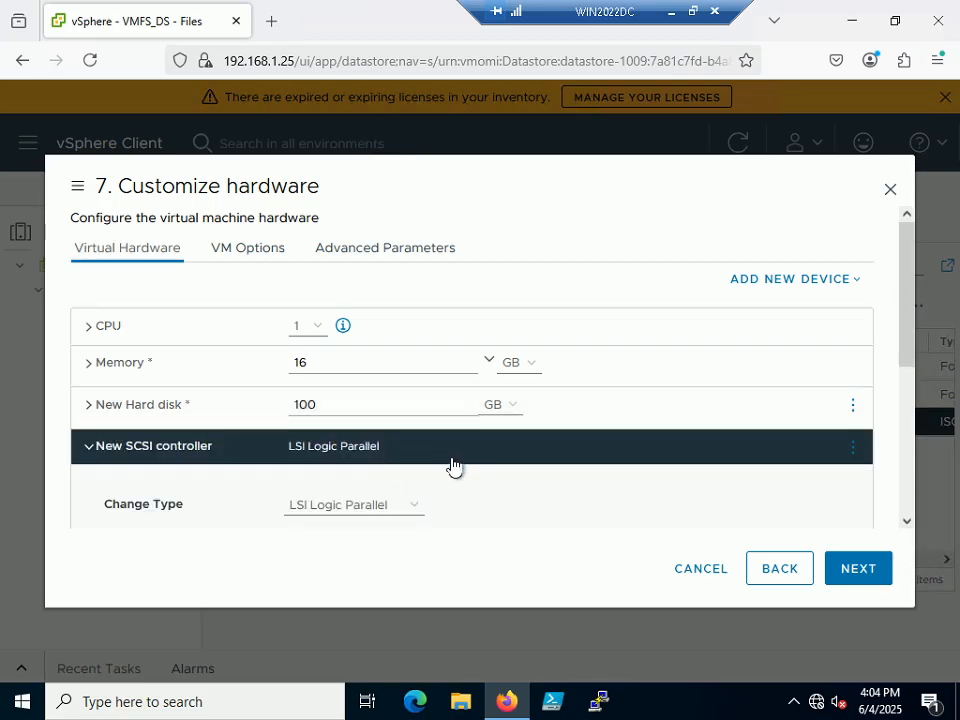
click(416, 506)
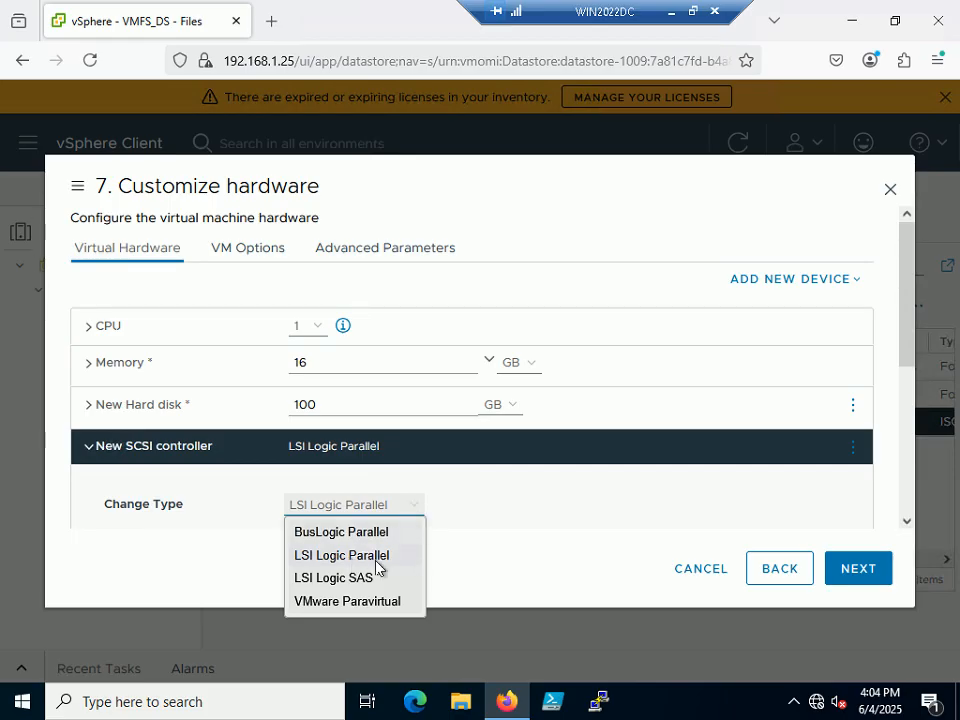
click(362, 587)
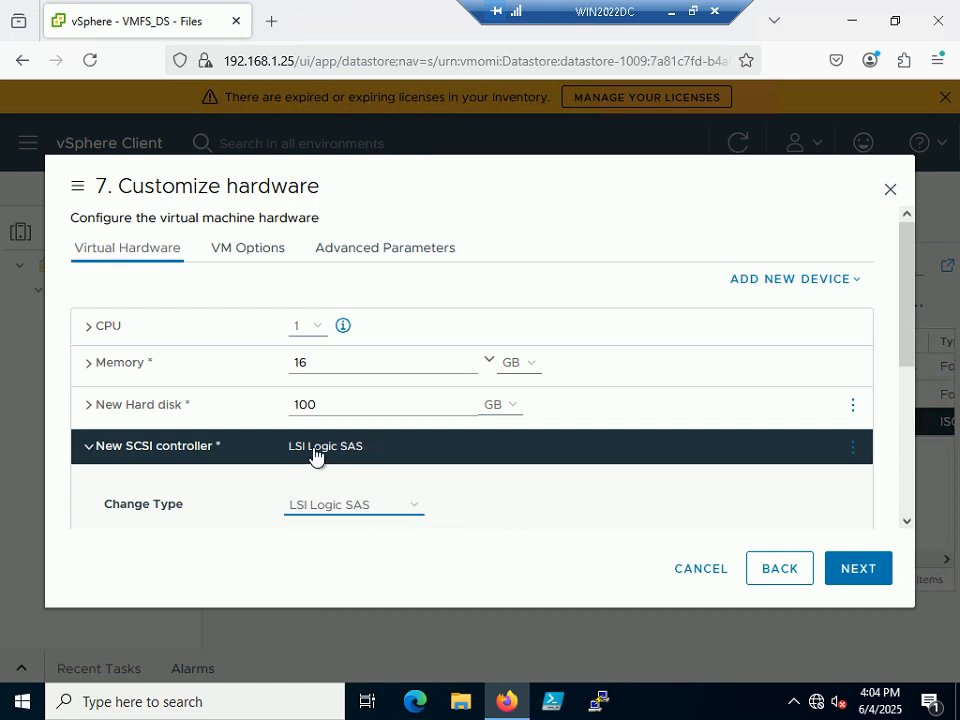
scroll(452, 333, down, 2)
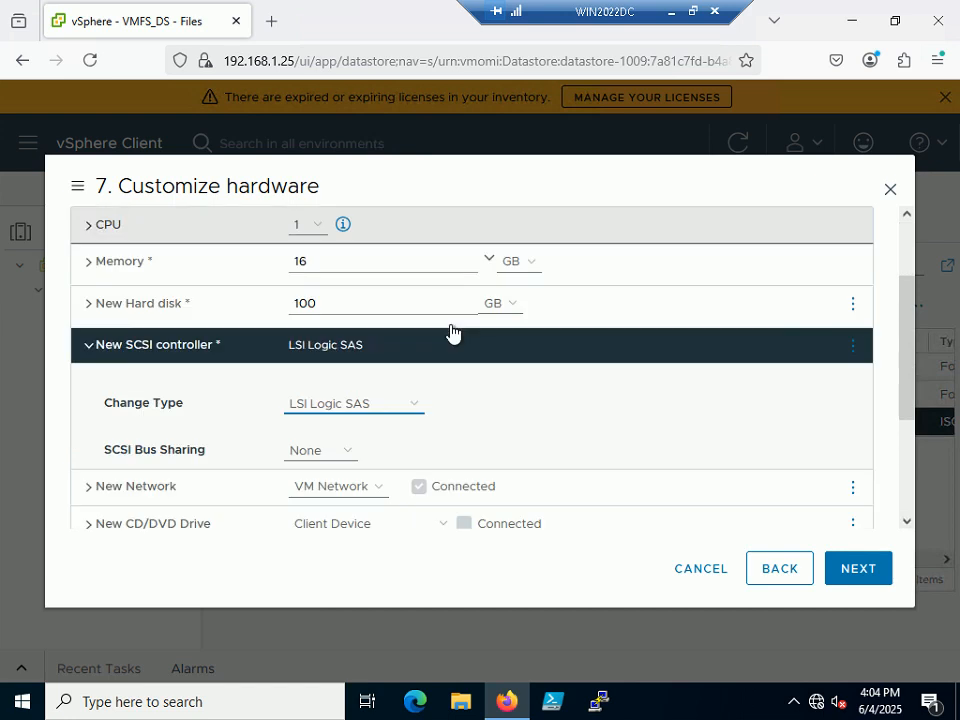
scroll(452, 333, down, 2)
scroll(452, 333, up, 2)
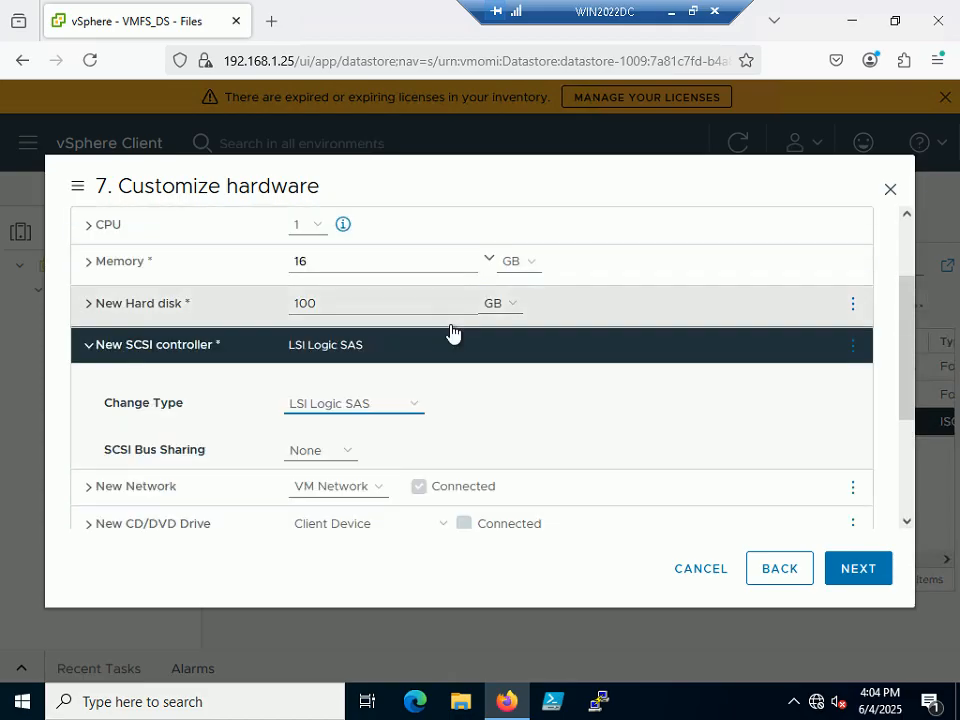
scroll(452, 333, down, 2)
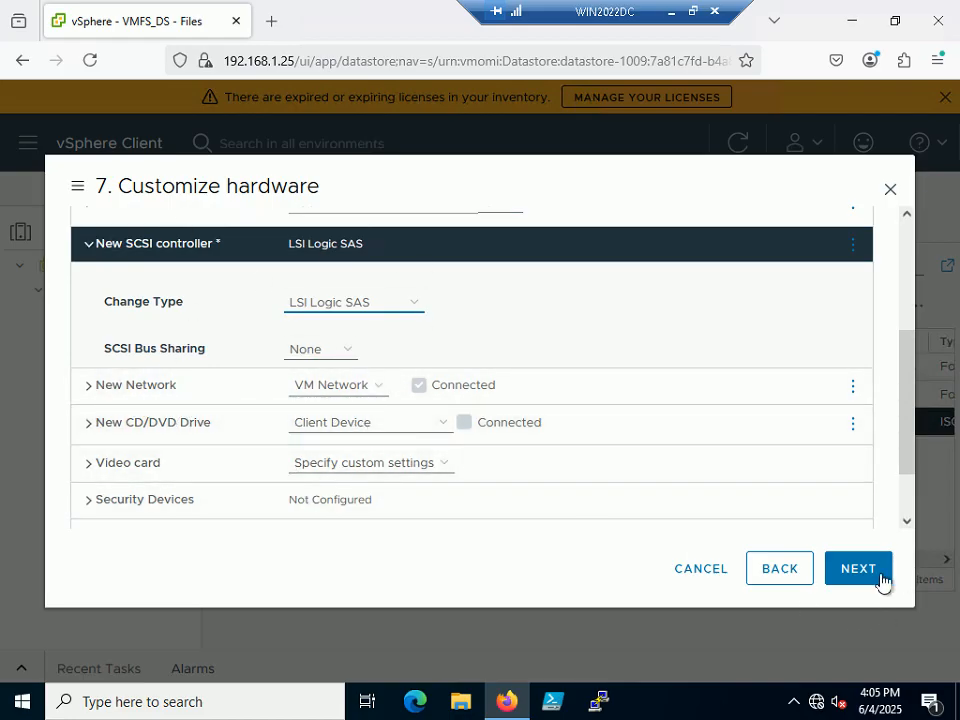
Advance the wizard to Ready to complete and move the tutorial slide show one slide forward.
click(868, 572)
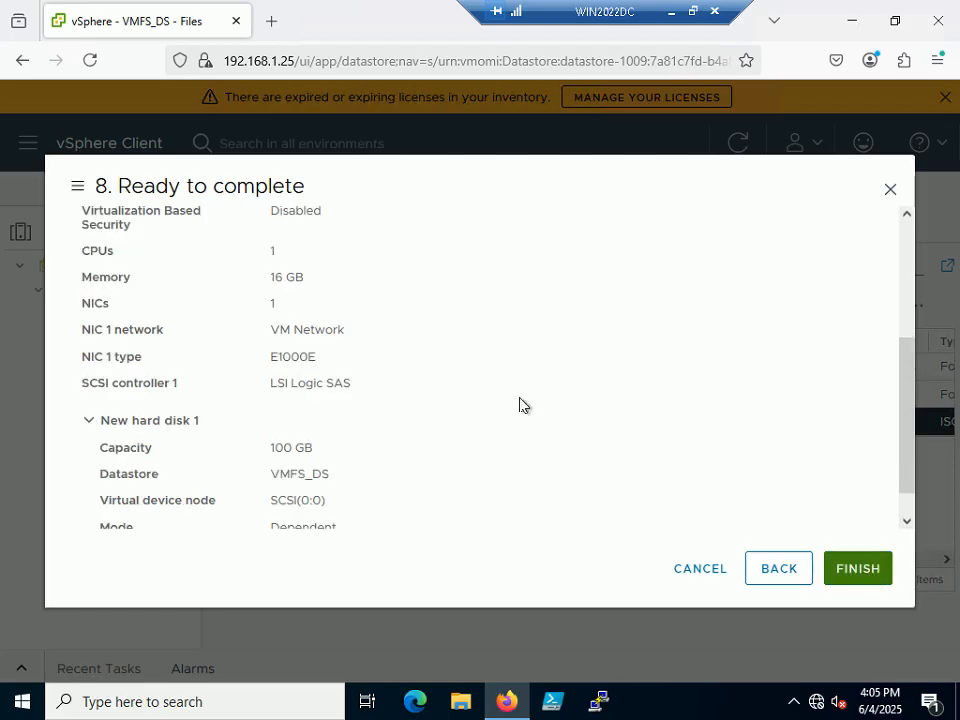
click(692, 11)
mouse_move(738, 697)
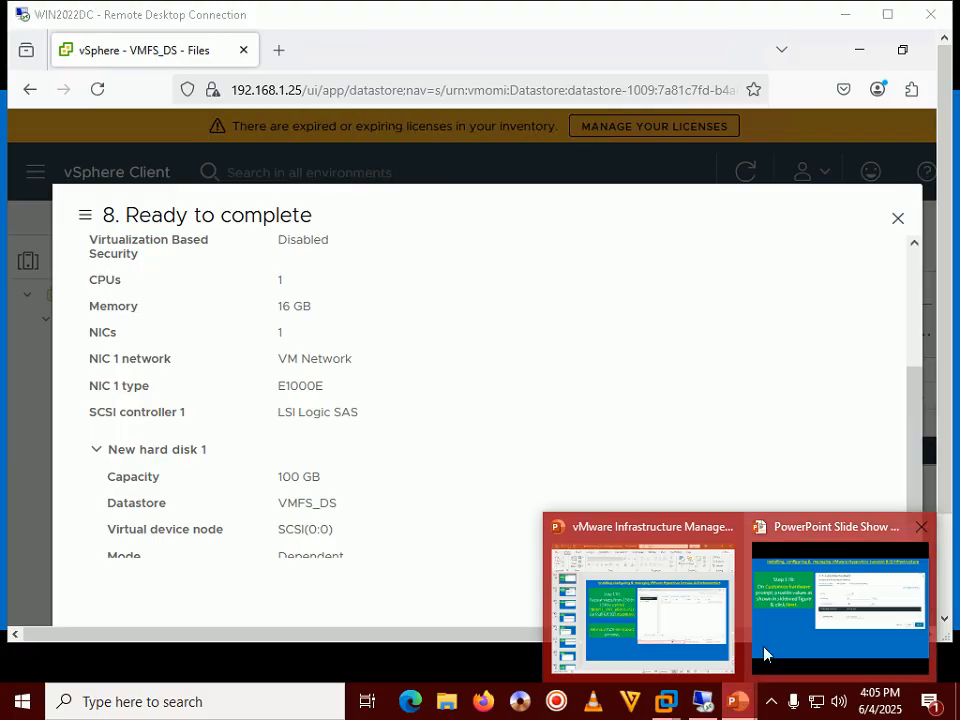
click(763, 655)
key(Right)
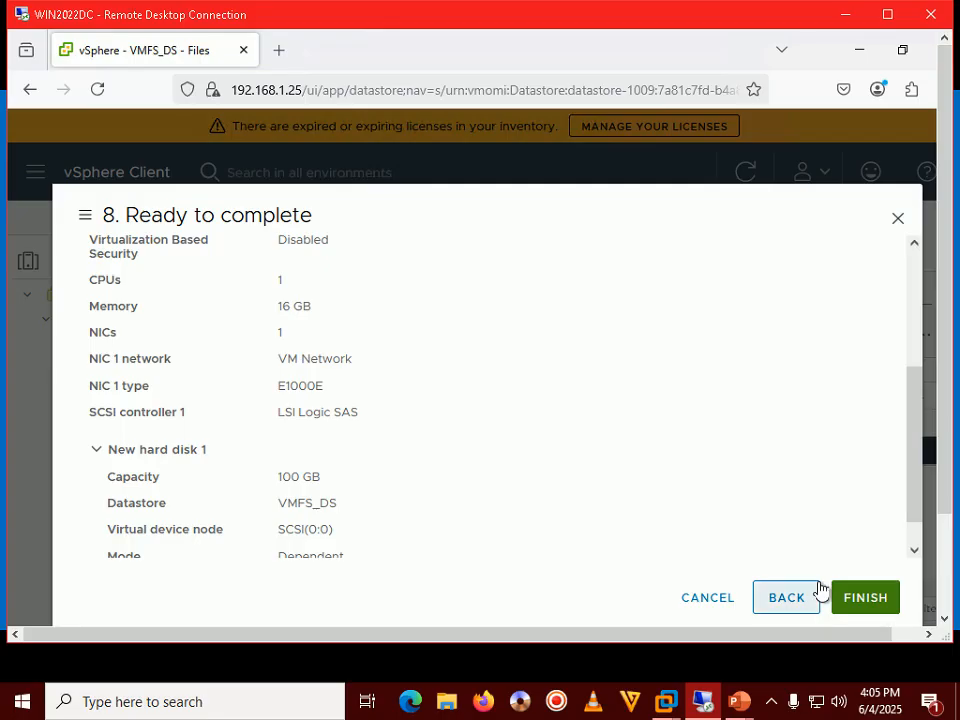
Review the summary's WIN11CL name, ESXLAB_Datacenter folder, esxhost02 host and VMFS_DS datastore.
drag(909, 450, 905, 330)
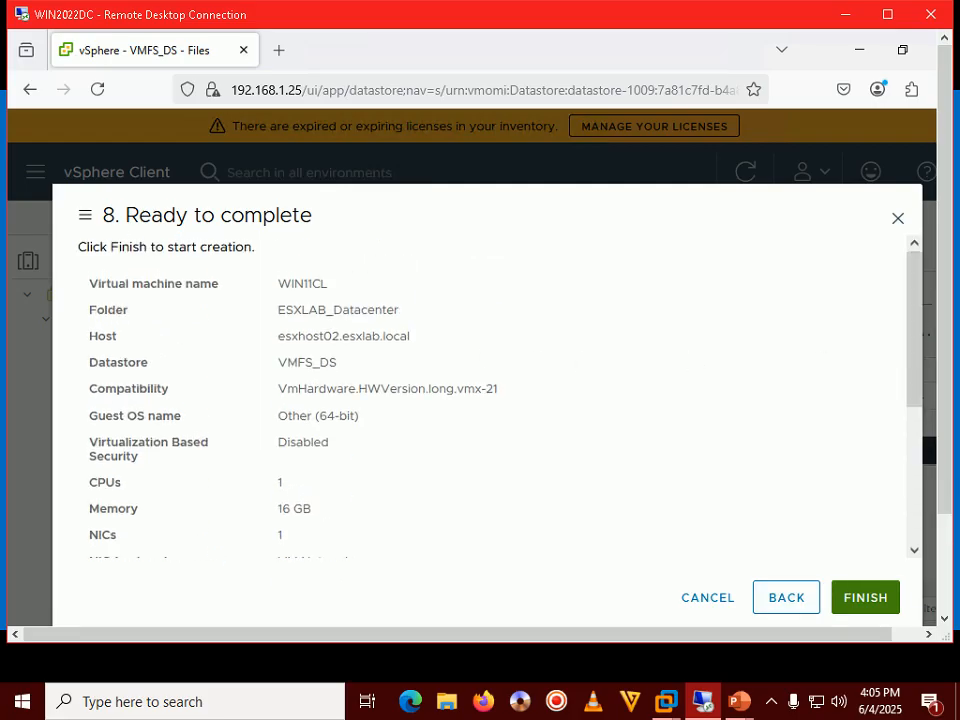
drag(291, 284, 331, 283)
drag(269, 309, 415, 314)
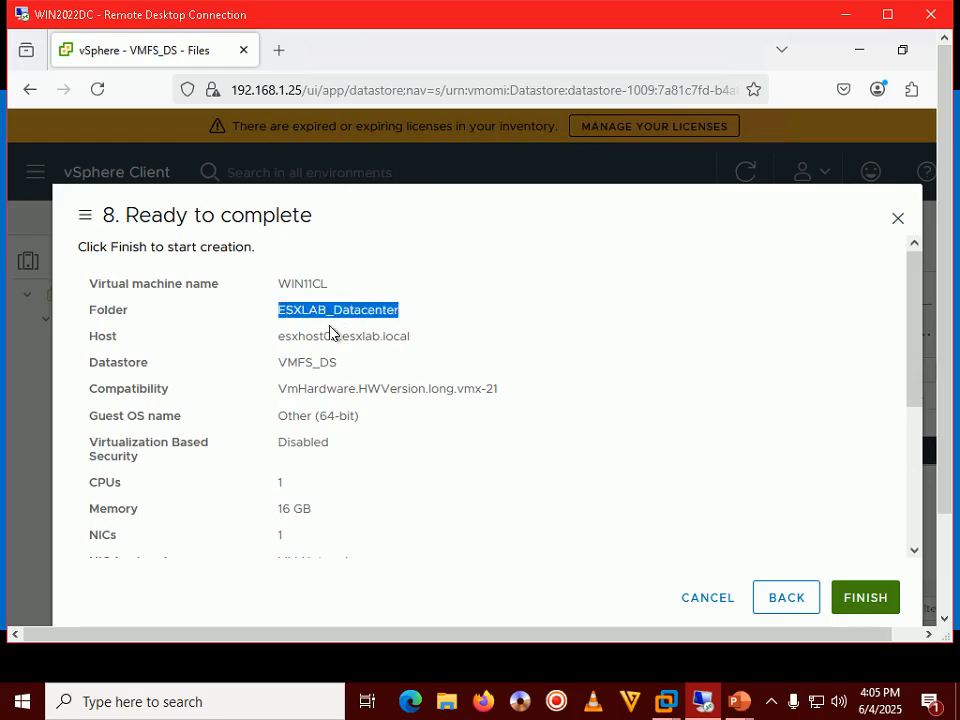
drag(291, 336, 305, 336)
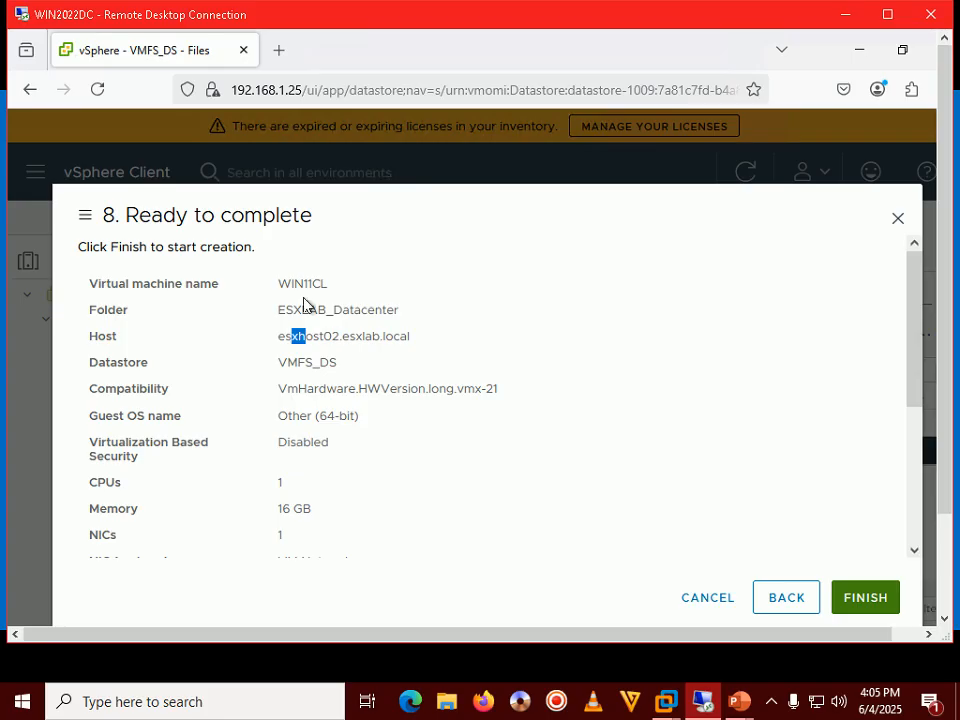
drag(291, 284, 332, 288)
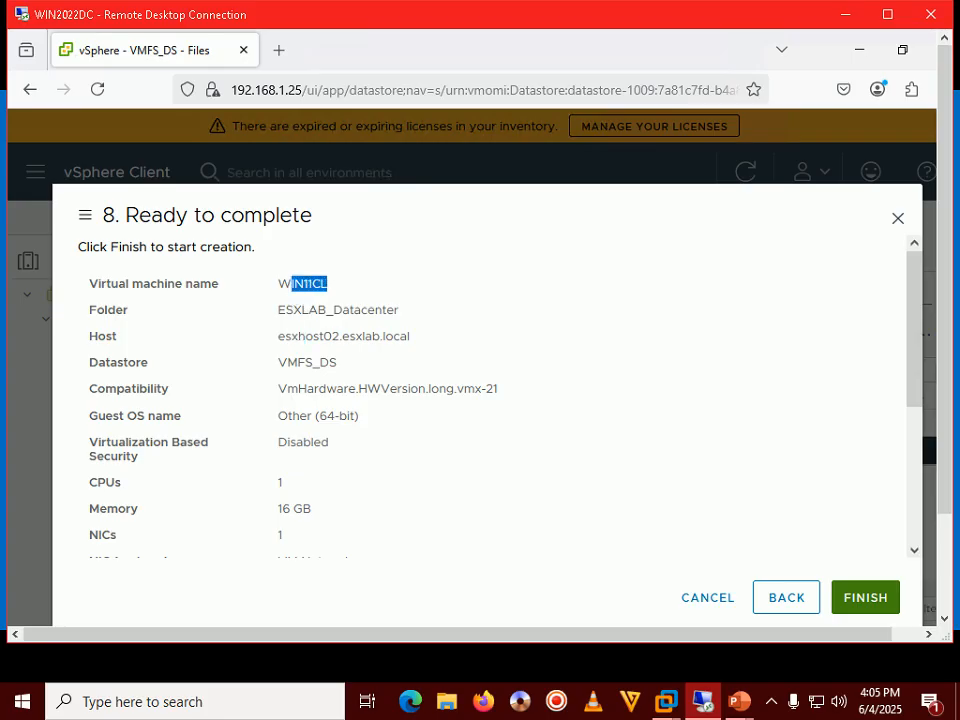
drag(279, 336, 343, 336)
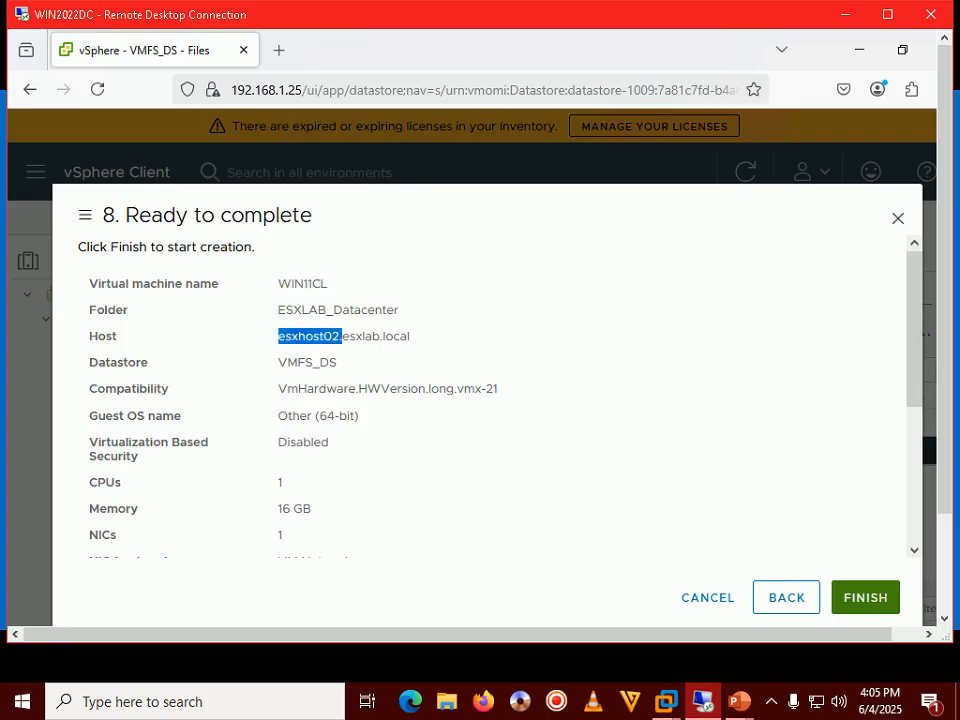
drag(278, 362, 358, 364)
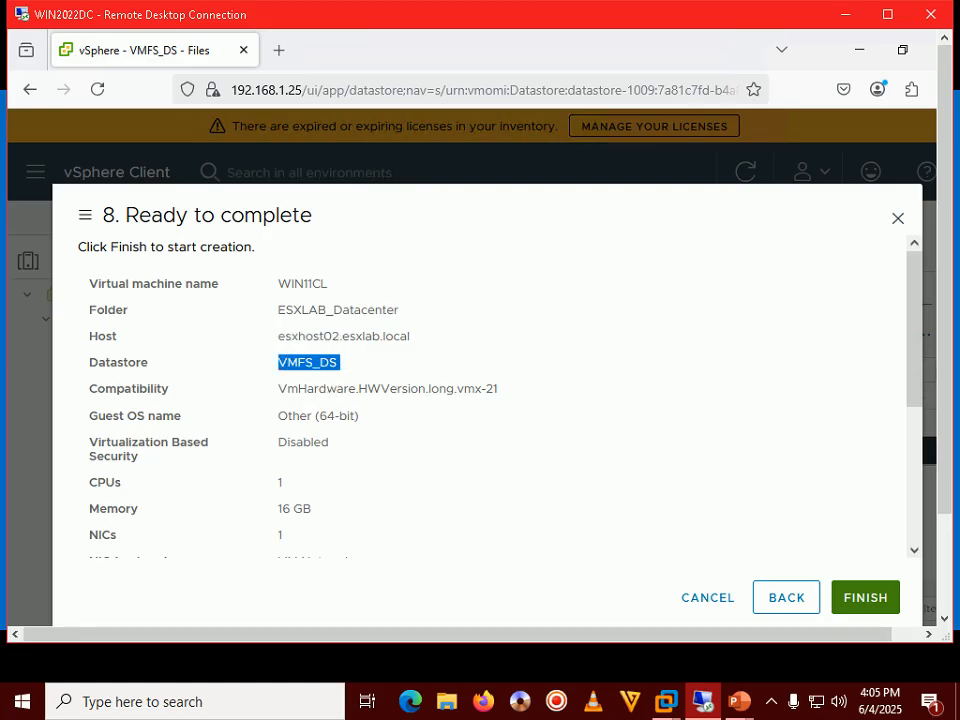
Check the compatibility version, 100 GB disk and LSI Logic SAS controller, then finish the wizard.
scroll(317, 373, down, 2)
drag(277, 288, 512, 289)
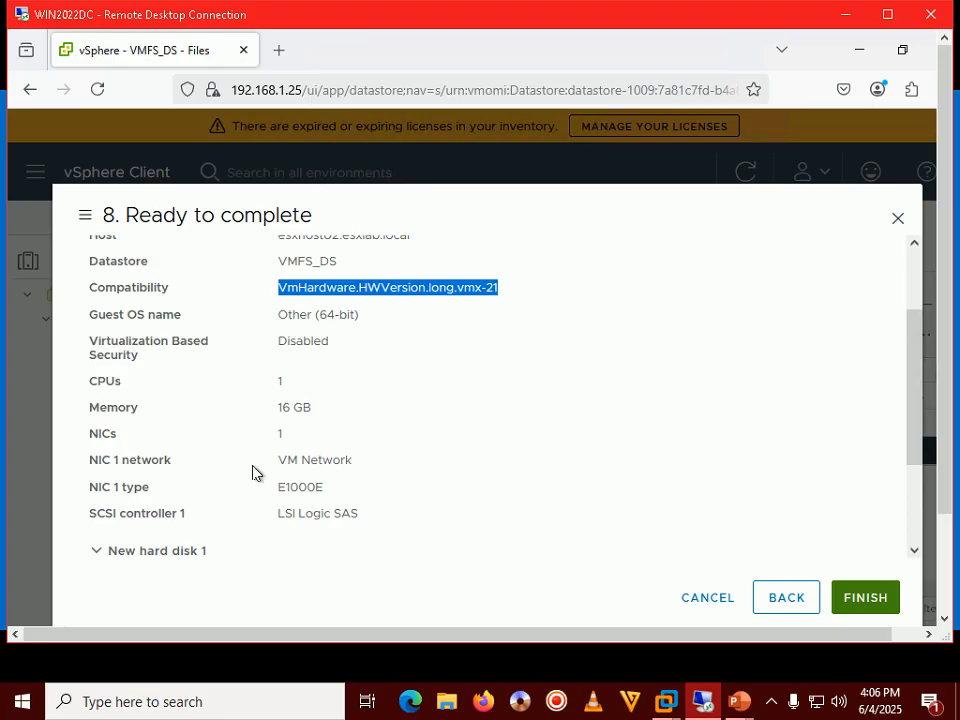
scroll(311, 474, down, 2)
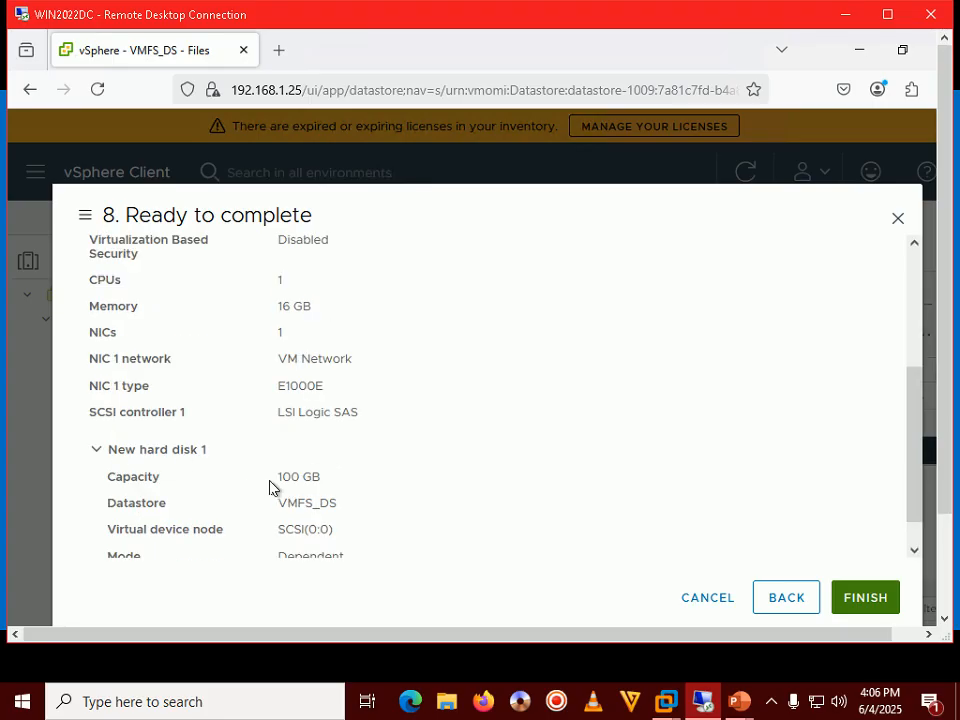
drag(270, 487, 340, 477)
drag(276, 412, 370, 420)
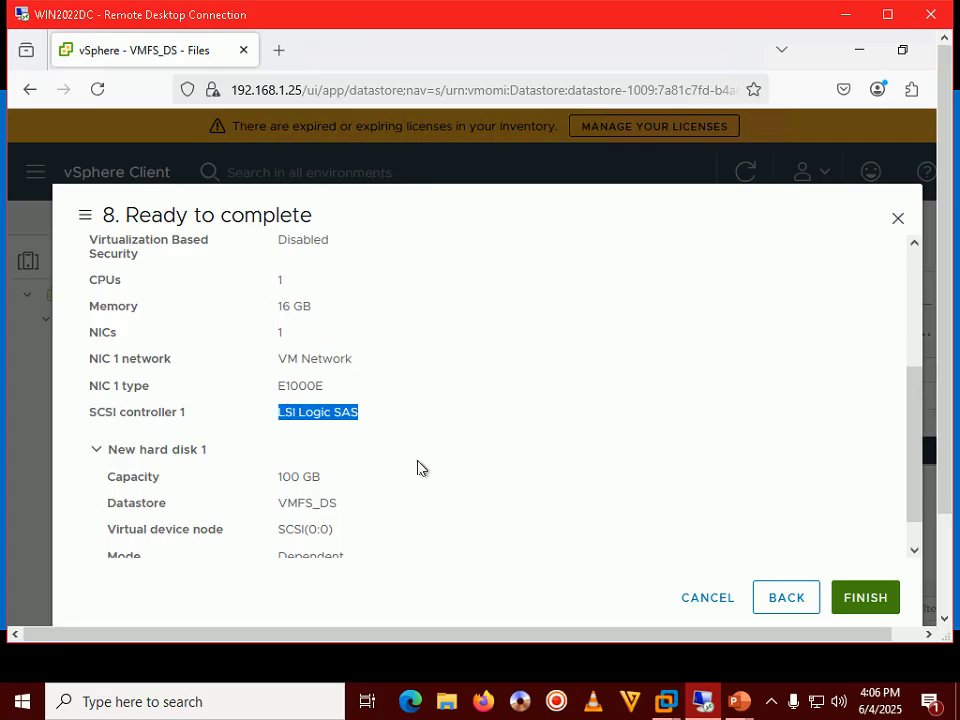
click(866, 598)
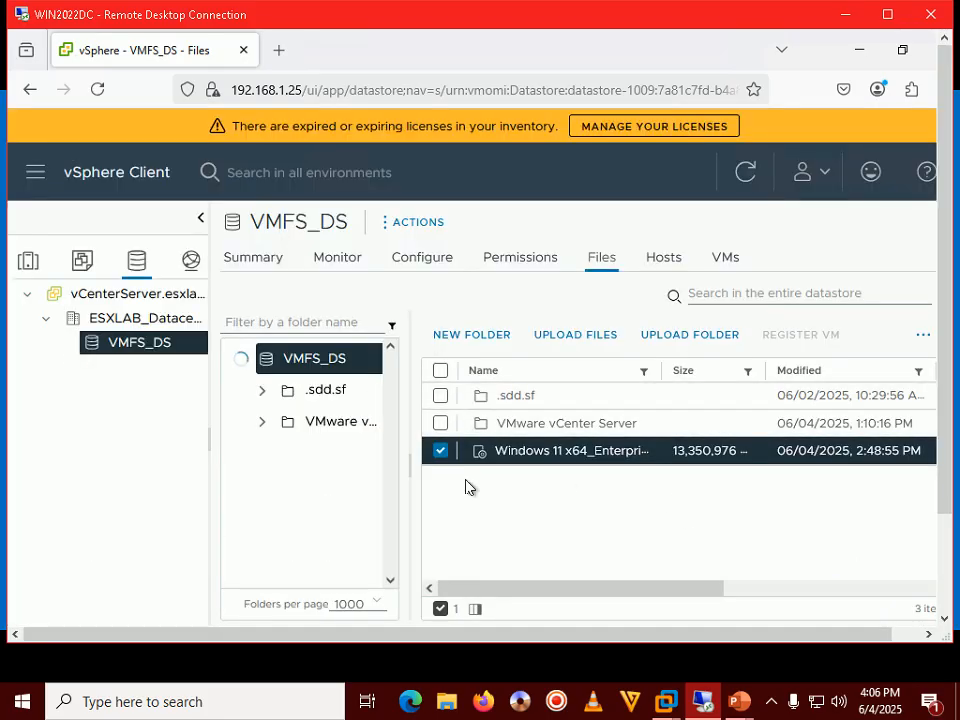
List VMFS_DS's virtual machines to confirm WIN11CL, then advance the tutorial slide show.
click(722, 259)
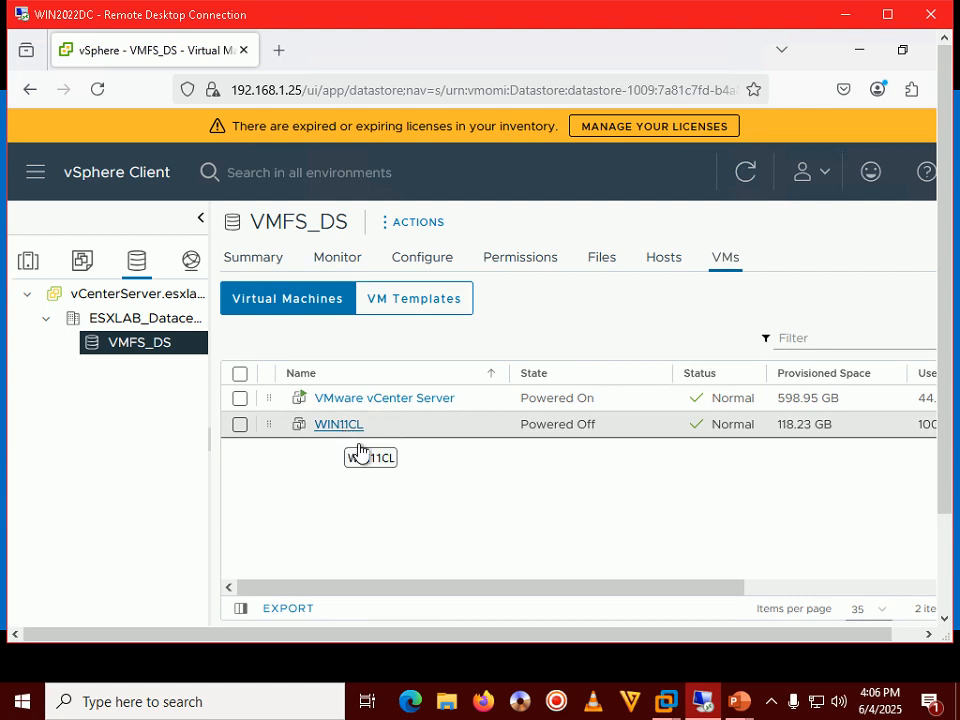
mouse_move(738, 701)
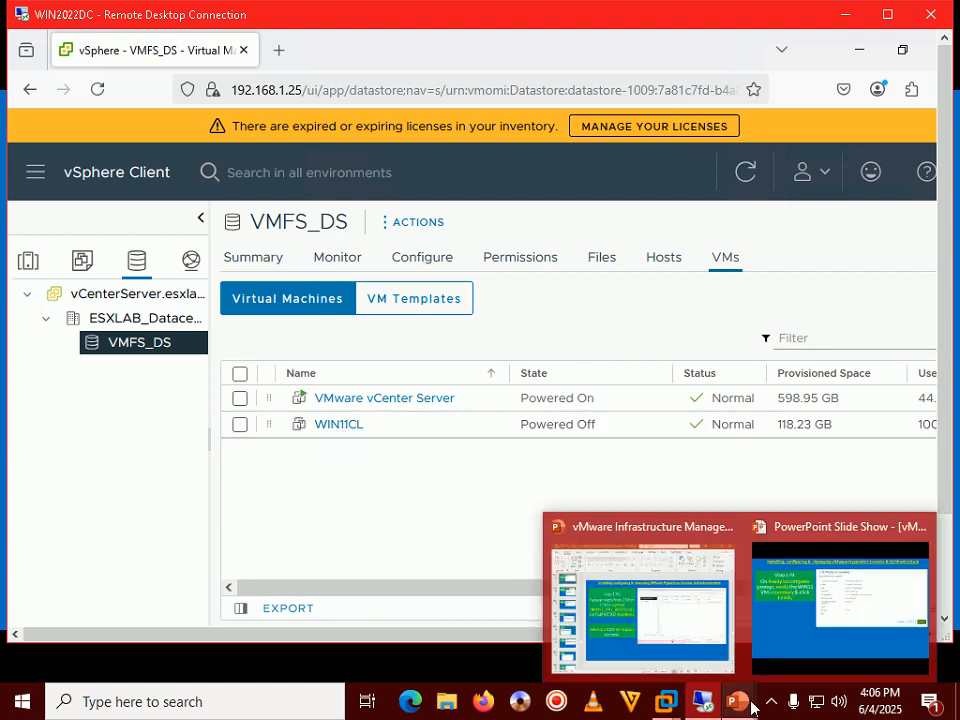
click(803, 641)
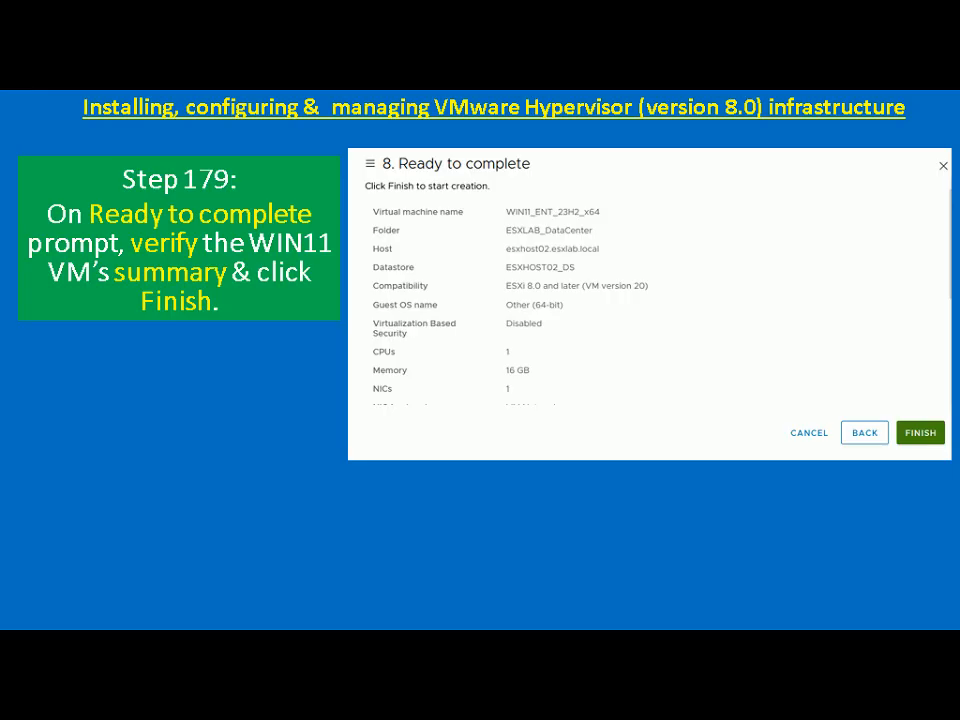
key(Right)
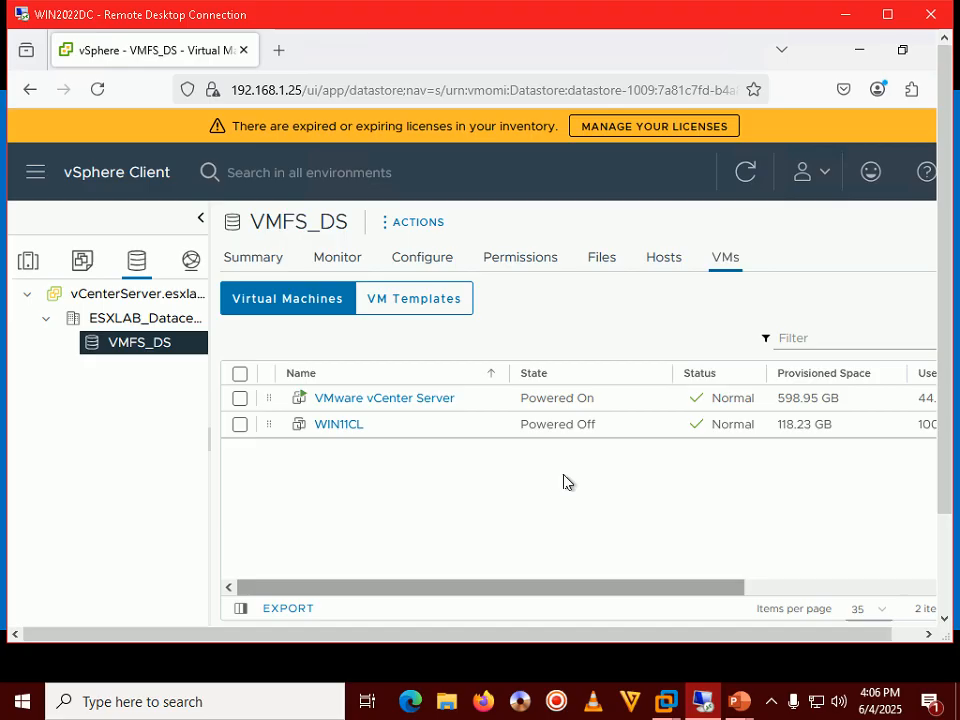
Open Edit Settings for the WIN11CL VM, then bring the tutorial slide show forward.
double_click(639, 24)
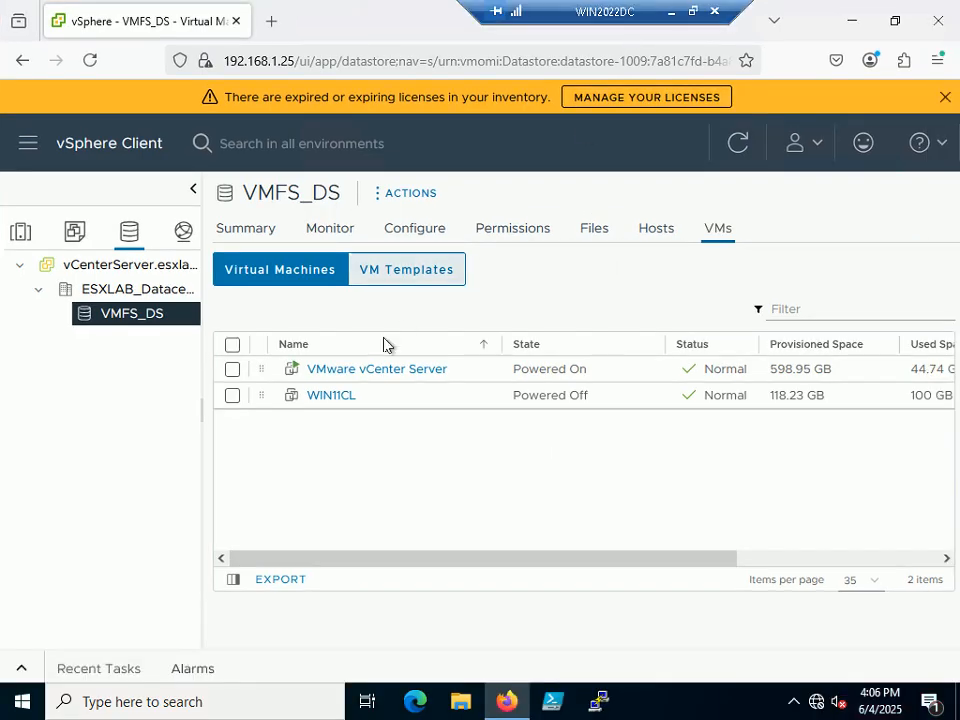
right_click(336, 401)
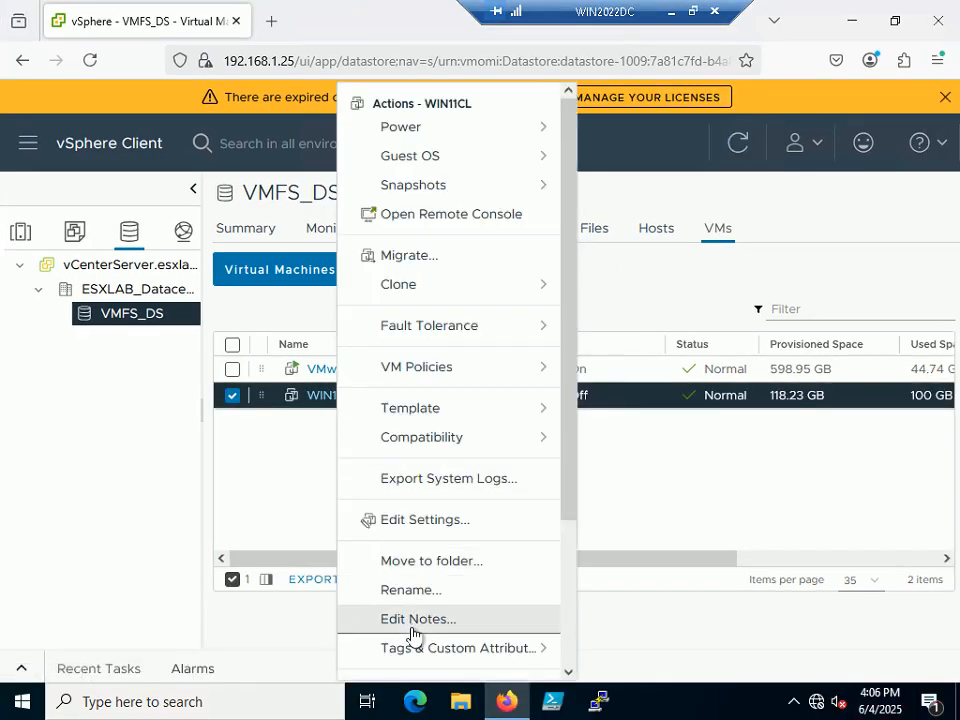
click(452, 521)
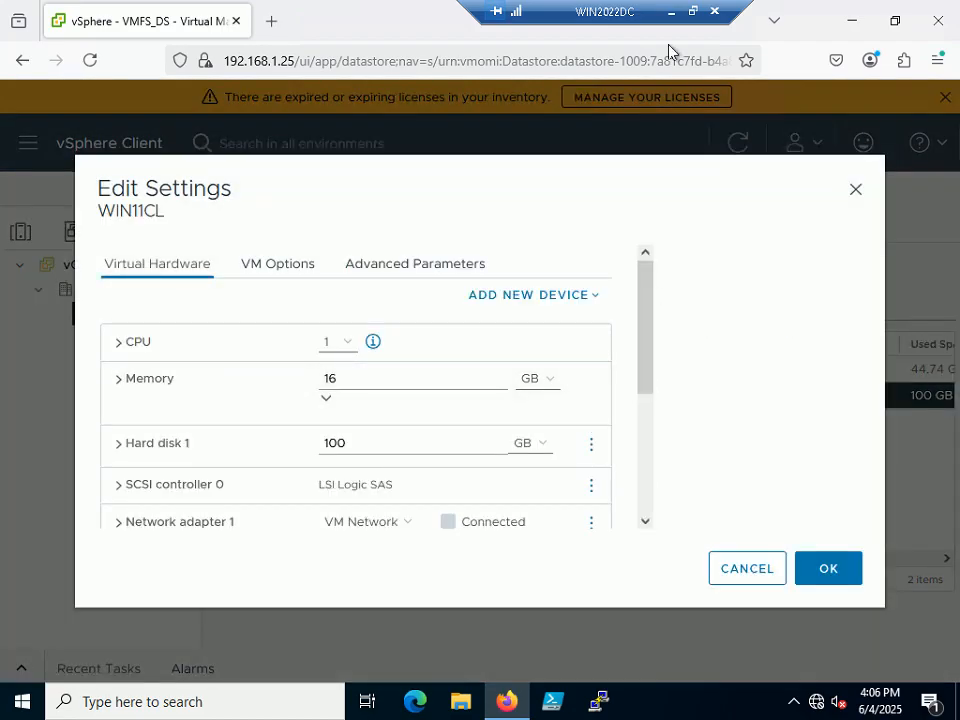
click(692, 11)
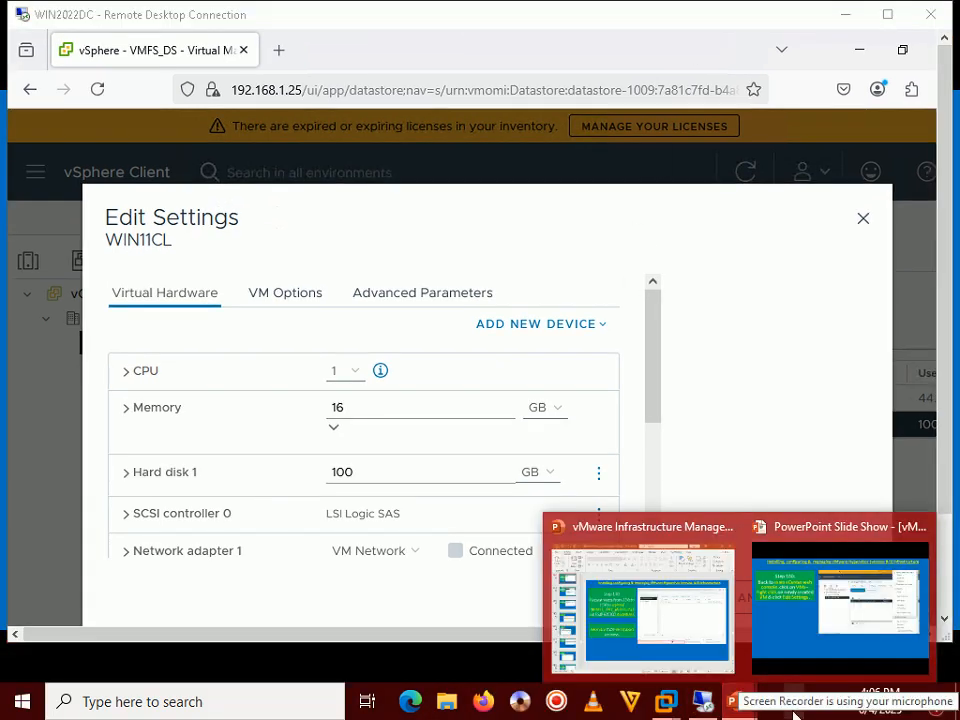
click(811, 653)
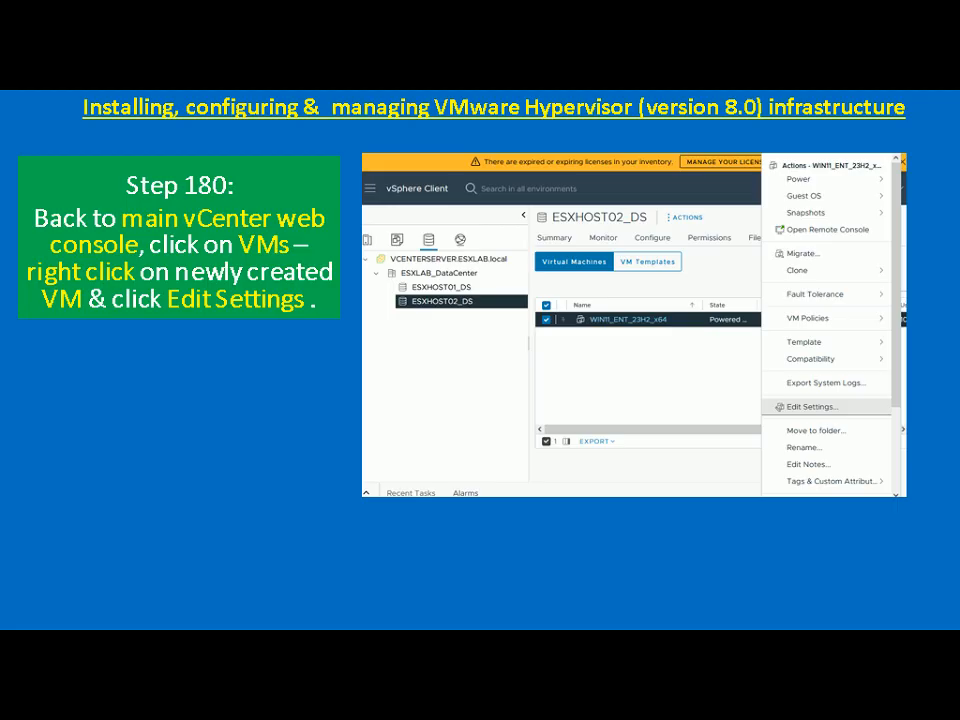
Move the slide show to Step 181 and return to the remote desktop session.
key(Right)
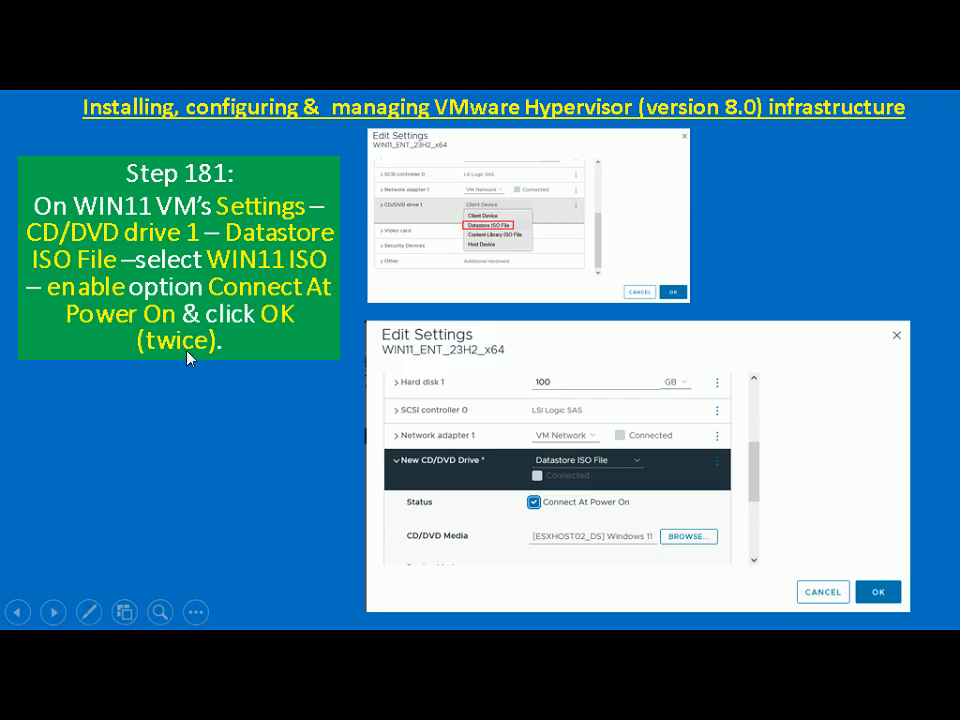
key(alt+Tab)
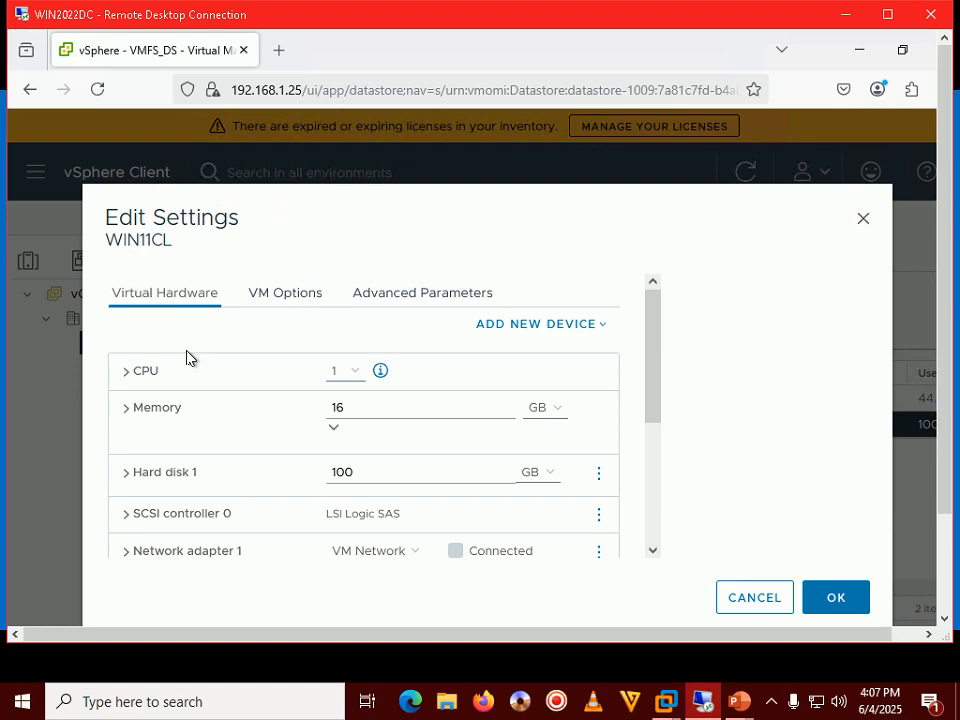
Expand WIN11CL's CD/DVD drive 1 and list its media source options.
double_click(543, 14)
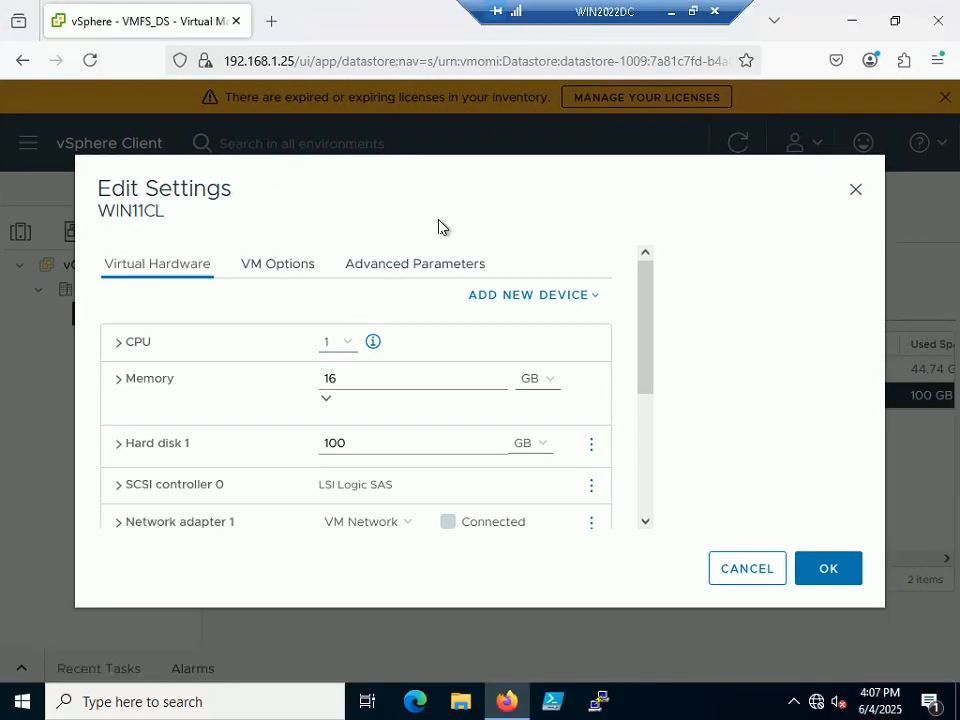
scroll(313, 456, down, 2)
scroll(313, 456, down, 2)
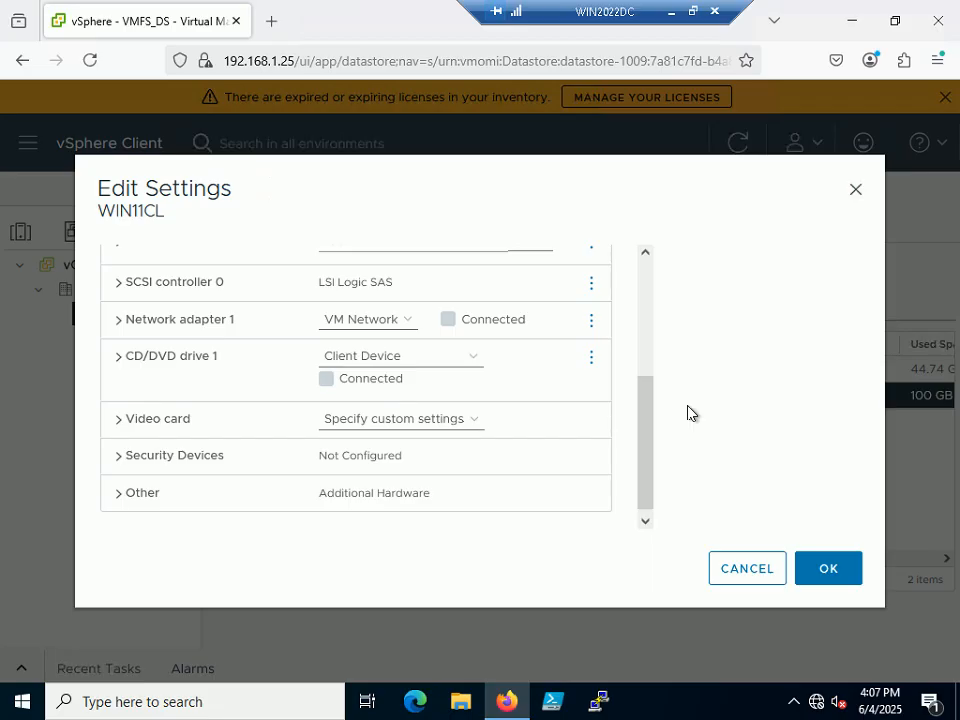
click(115, 358)
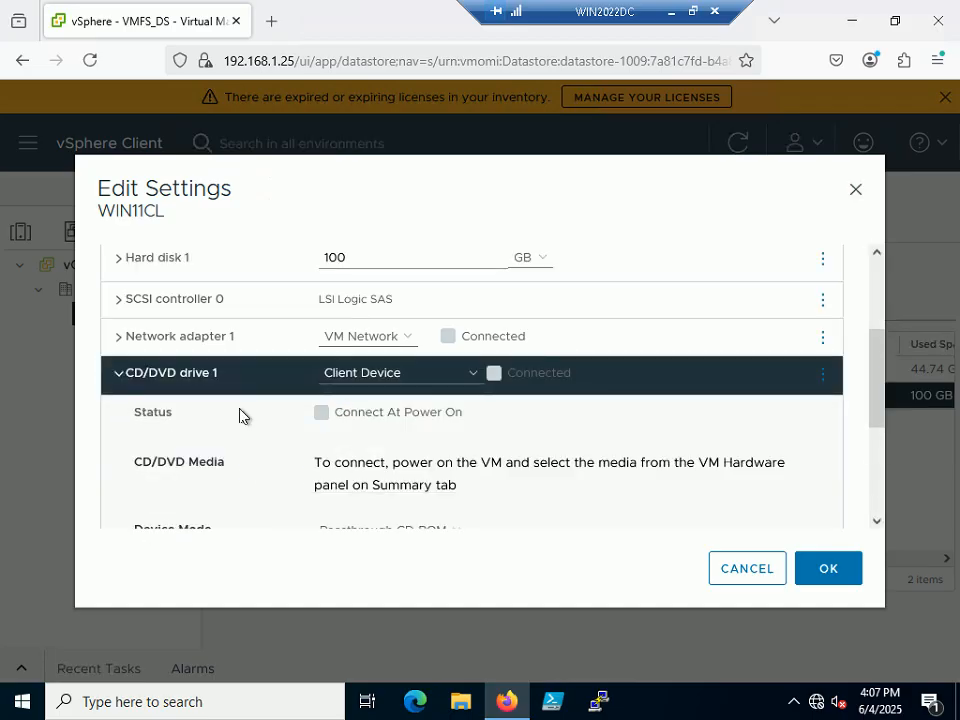
scroll(255, 435, down, 2)
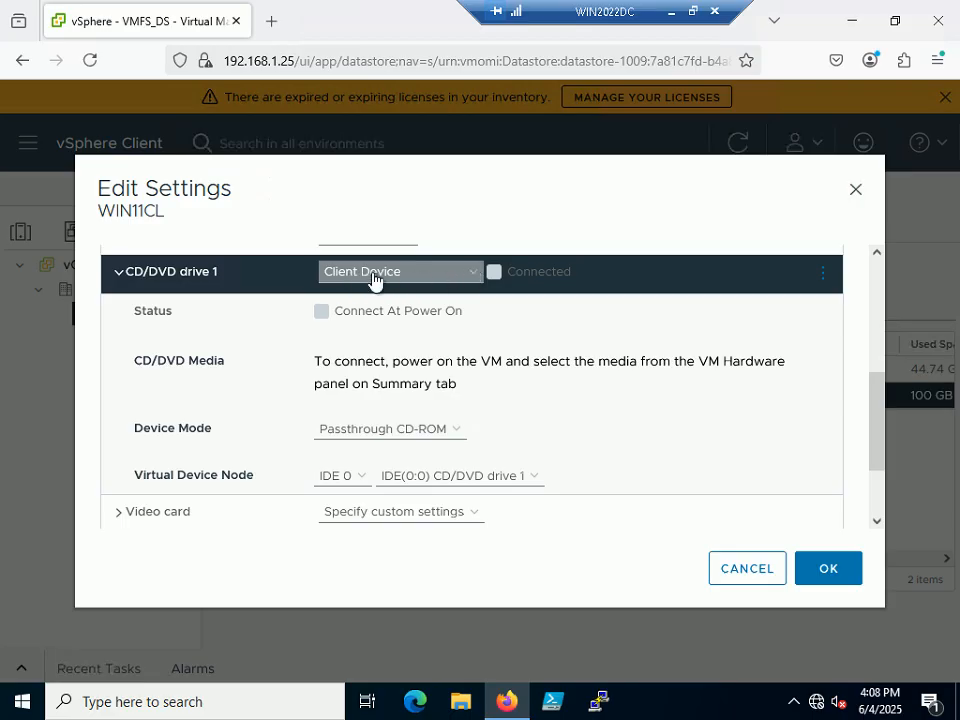
click(473, 273)
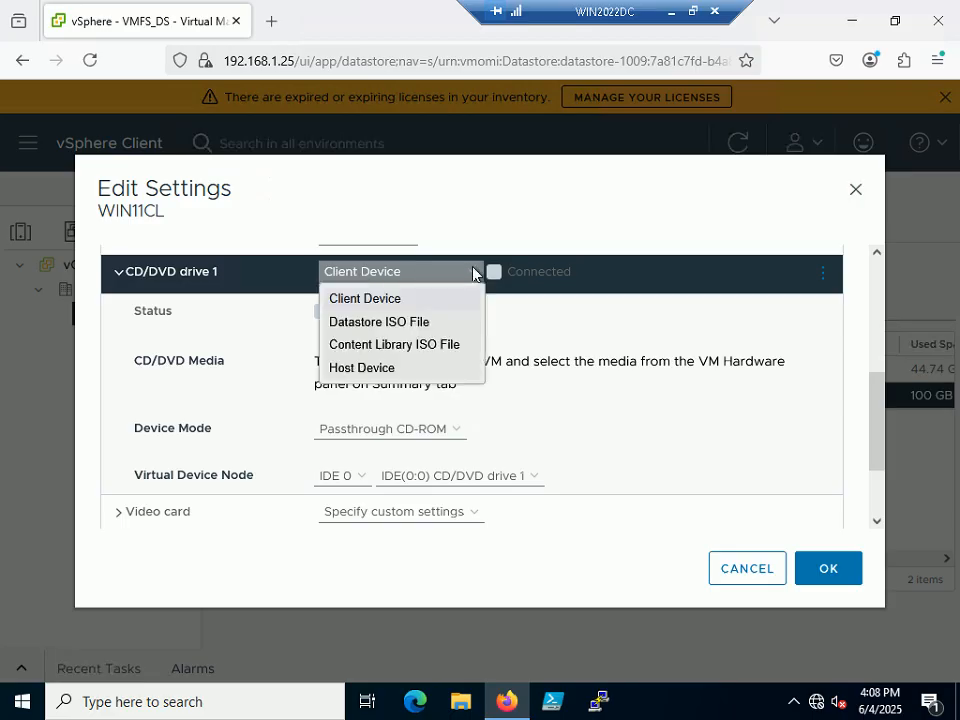
Point CD/DVD drive 1 at Windows 11 x64_Enterprise.iso on the VMFS_DS datastore.
click(379, 324)
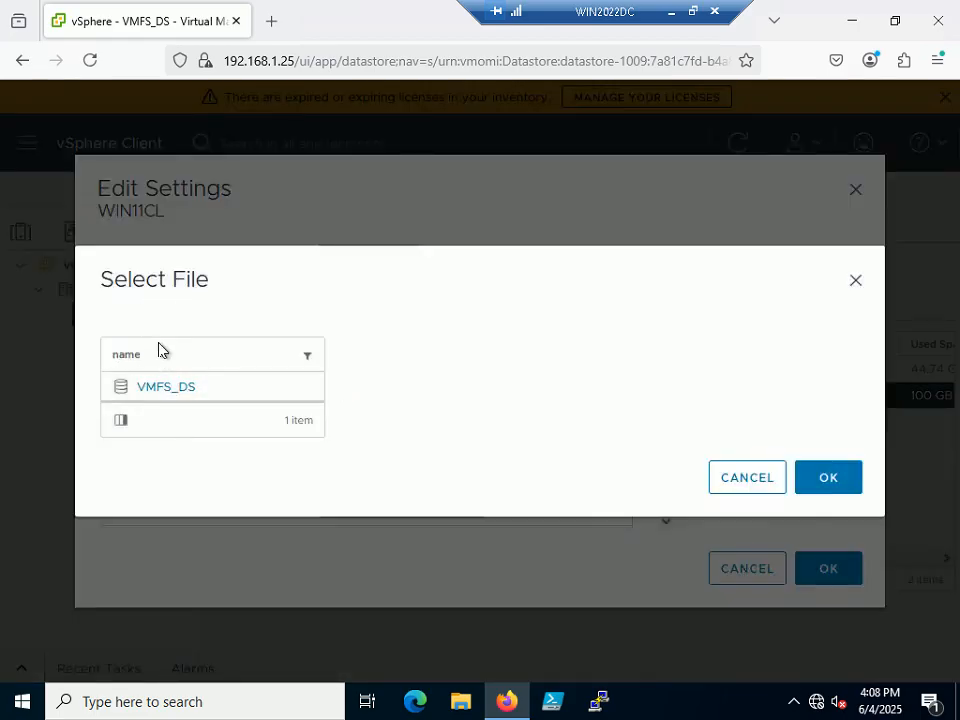
click(155, 388)
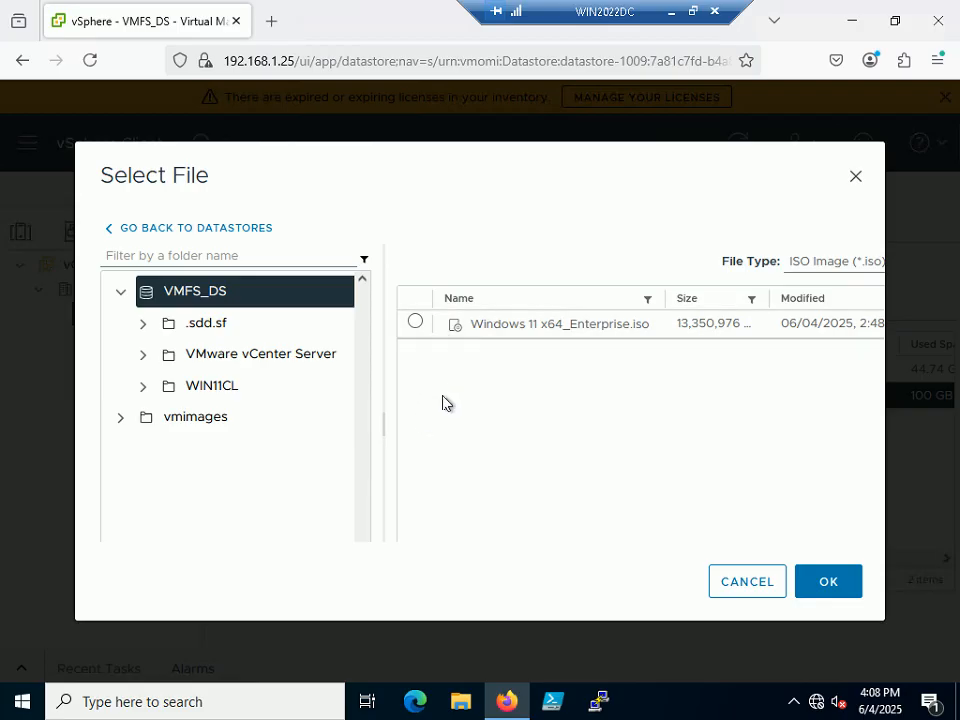
click(417, 327)
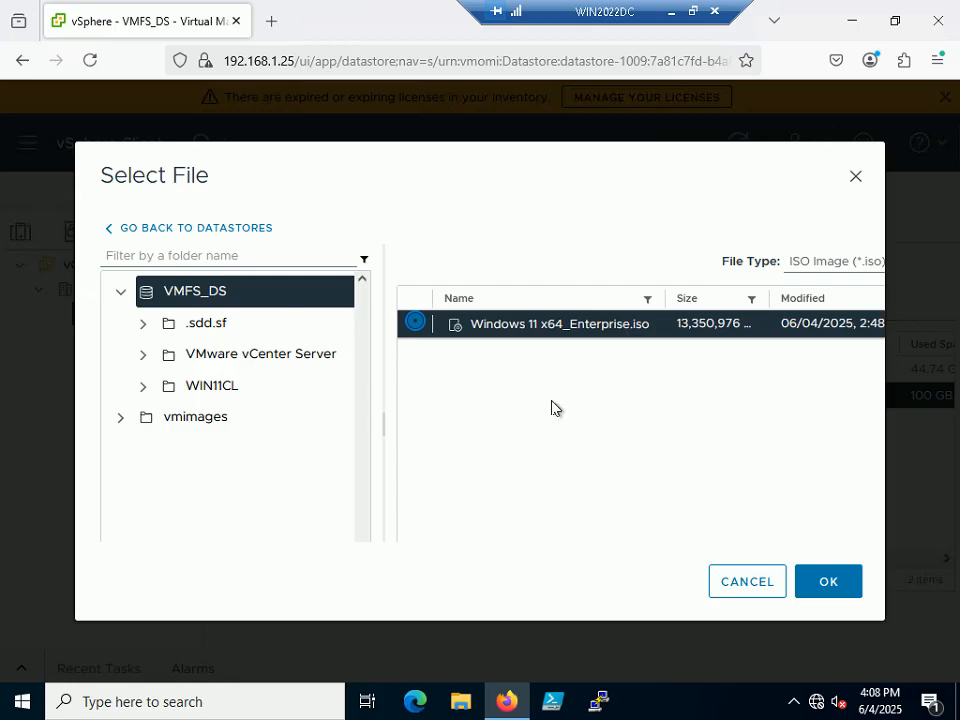
click(846, 592)
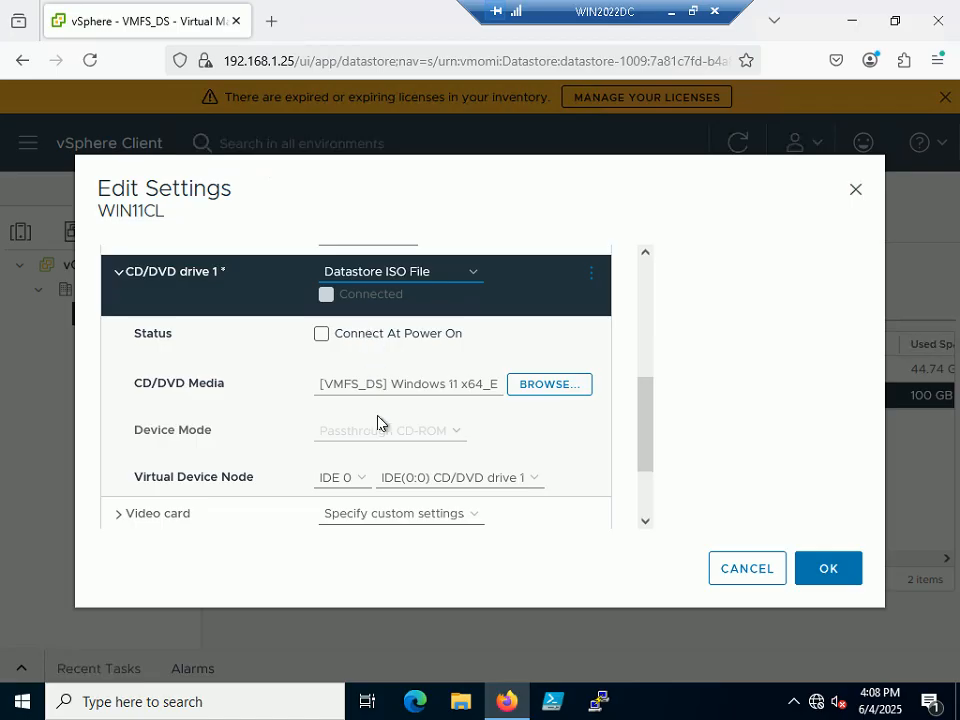
drag(320, 384, 448, 426)
click(448, 426)
drag(317, 384, 501, 385)
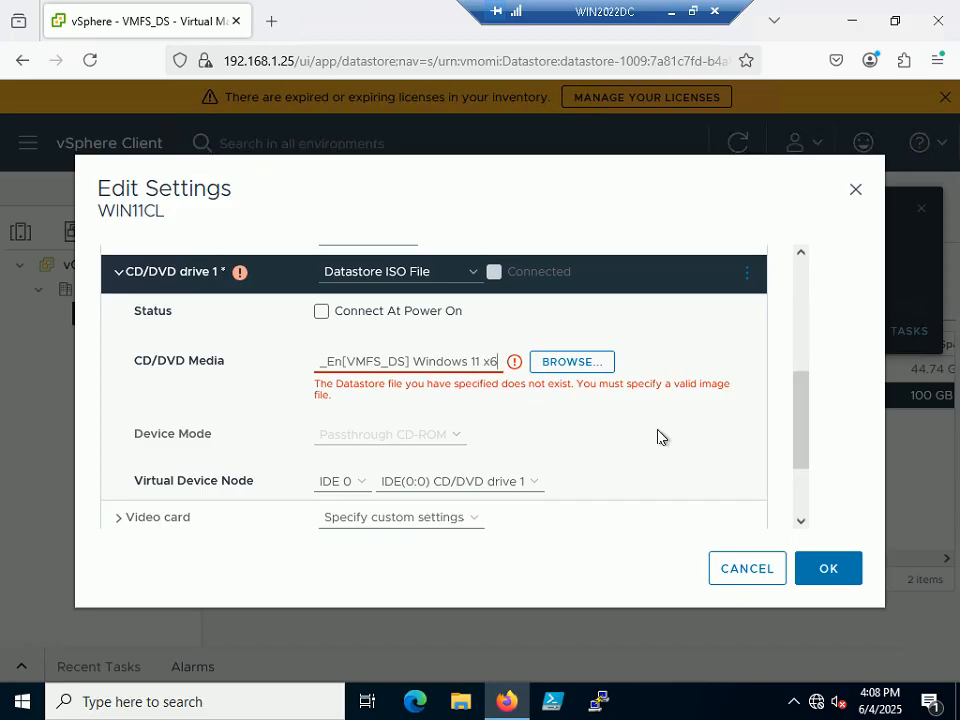
click(562, 366)
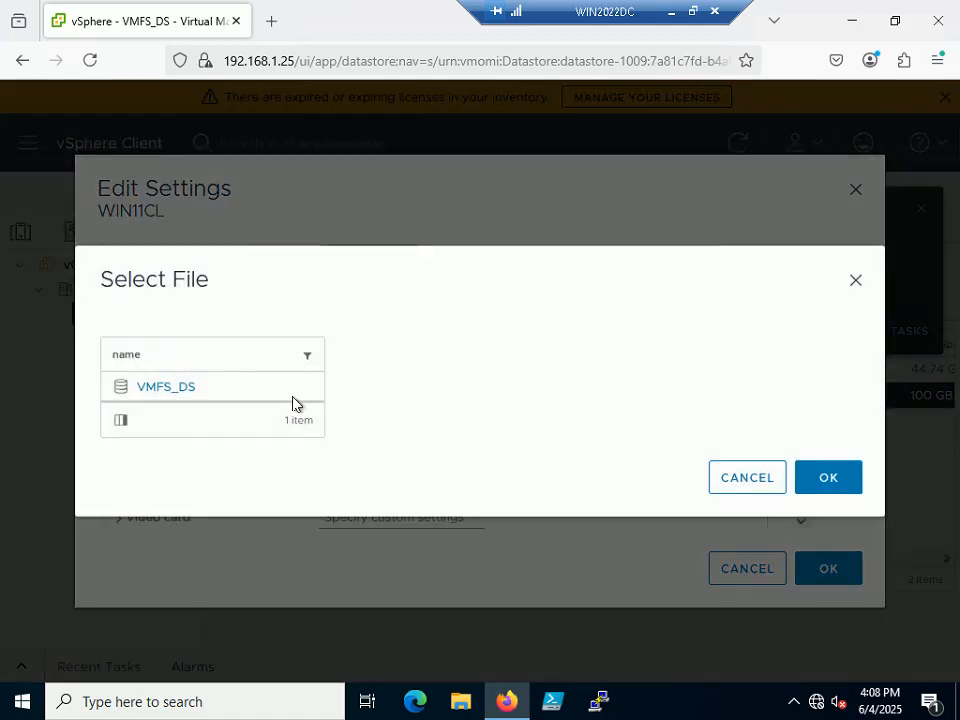
click(165, 388)
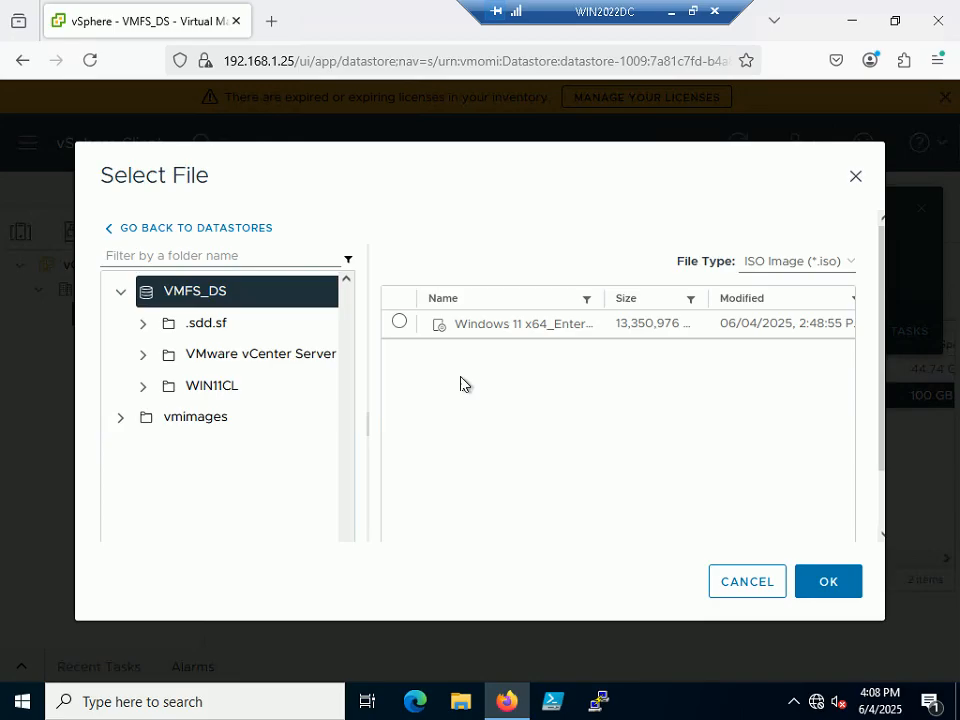
click(397, 324)
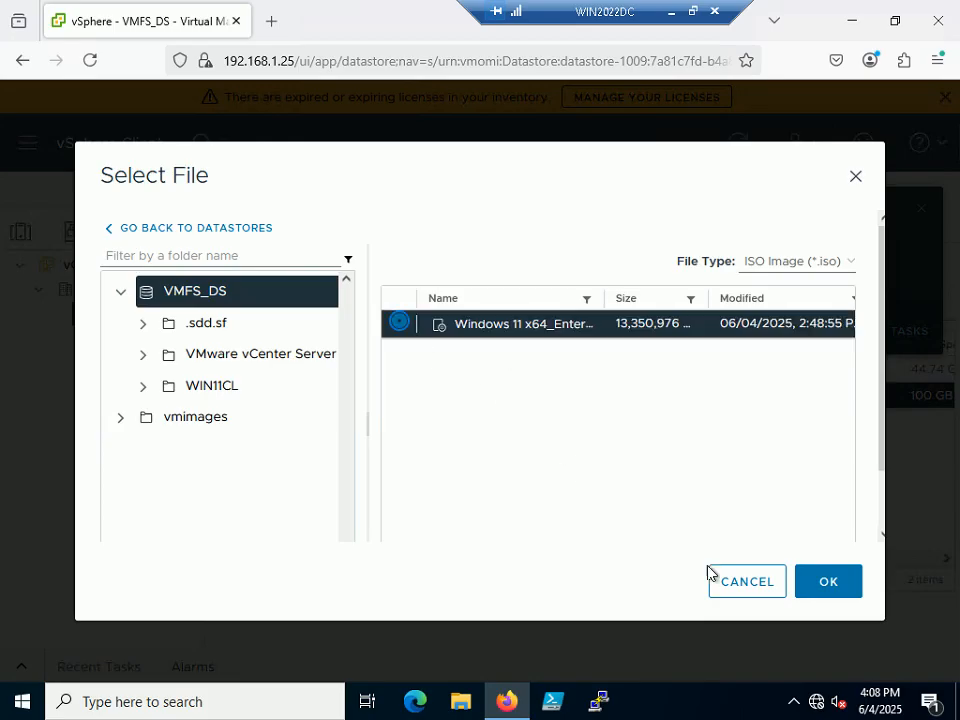
click(840, 588)
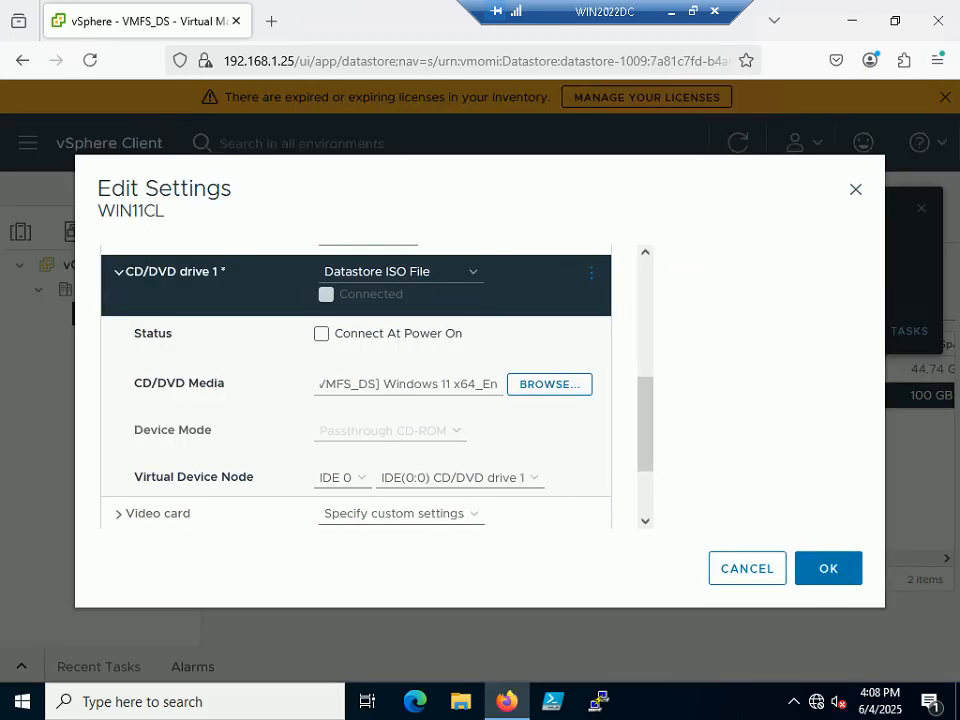
click(451, 384)
Enable Connect At Power On for CD/DVD drive 1 and save WIN11CL's settings.
key(Right)
key(Right)
key(Right)
key(Right)
key(Right)
key(Right)
key(Right)
key(Right)
key(Right)
key(Right)
key(Right)
key(Right)
key(Right)
key(Right)
key(Right)
key(Right)
key(Right)
key(Right)
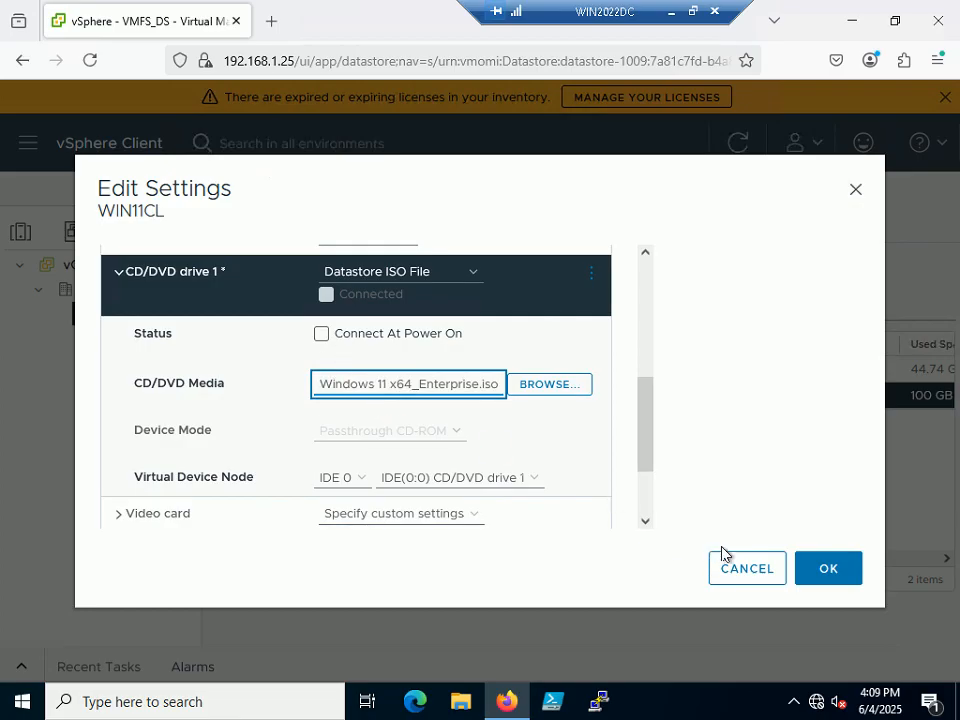
click(320, 337)
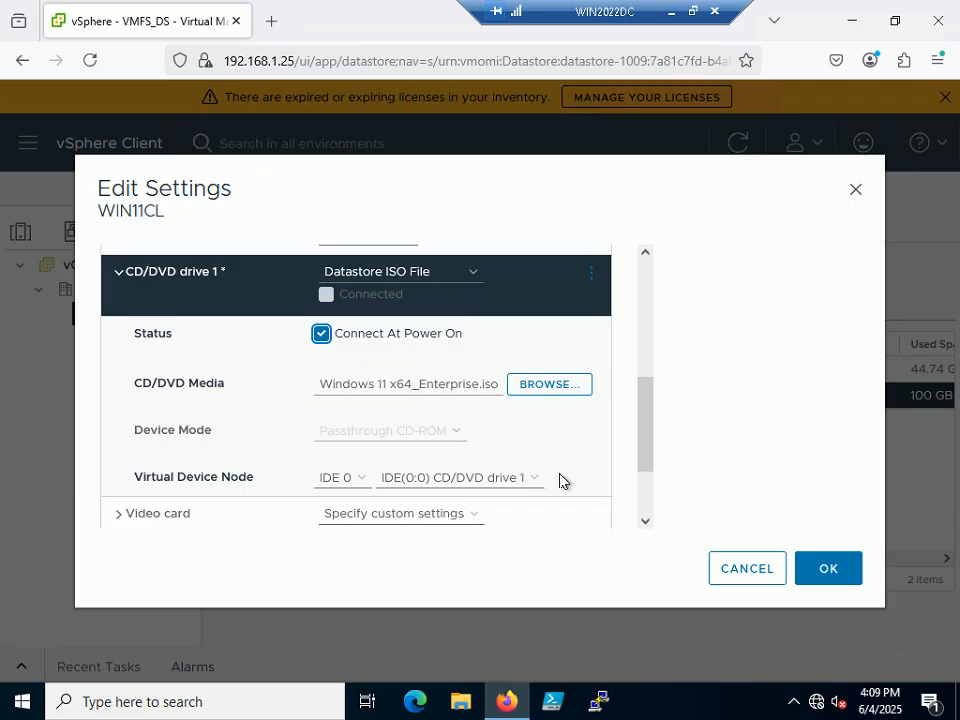
click(825, 568)
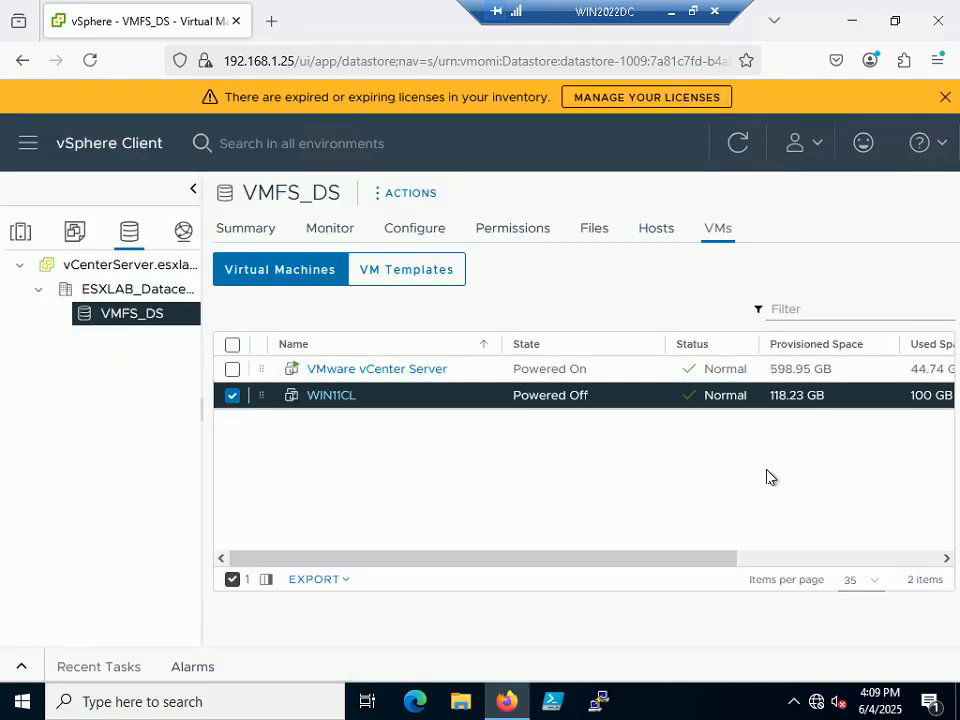
Advance the tutorial slide show to Step 182, then return to the remote vSphere window.
click(692, 12)
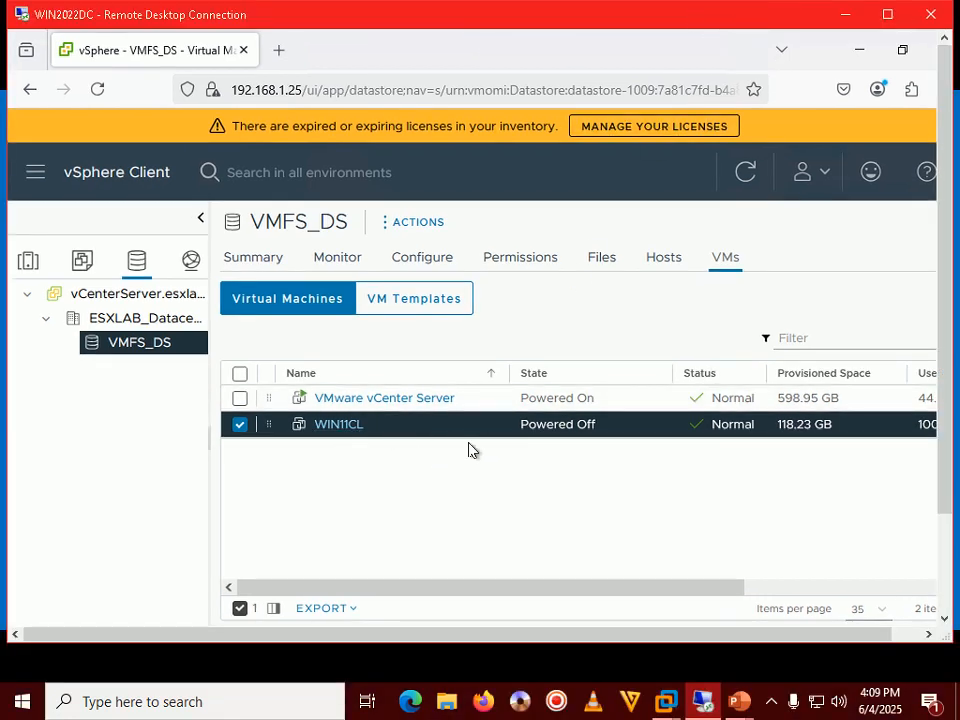
click(770, 703)
click(741, 707)
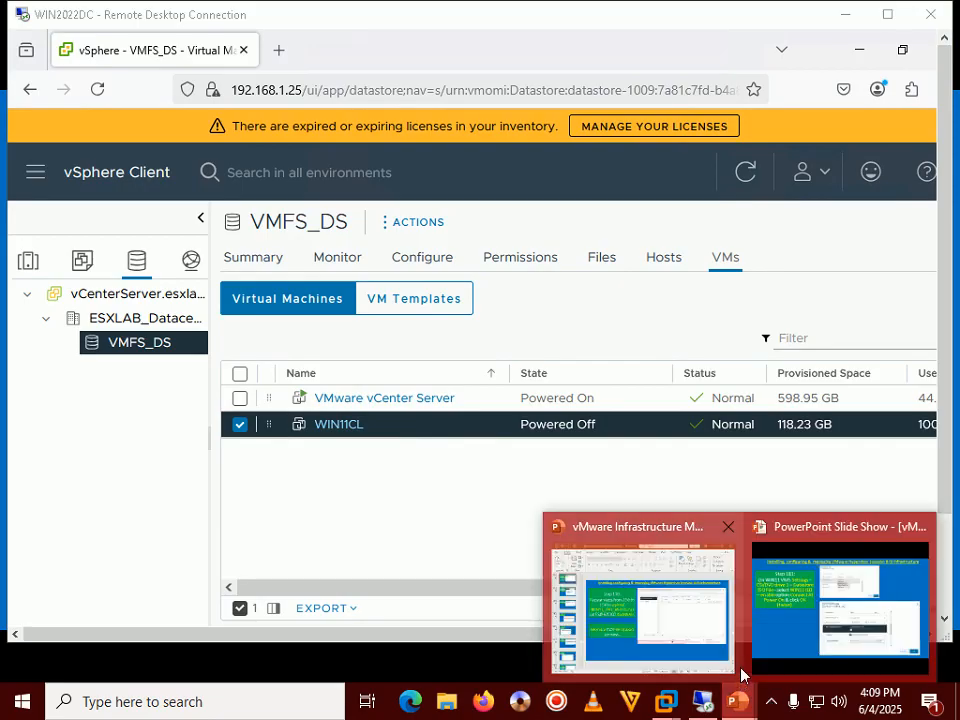
click(816, 606)
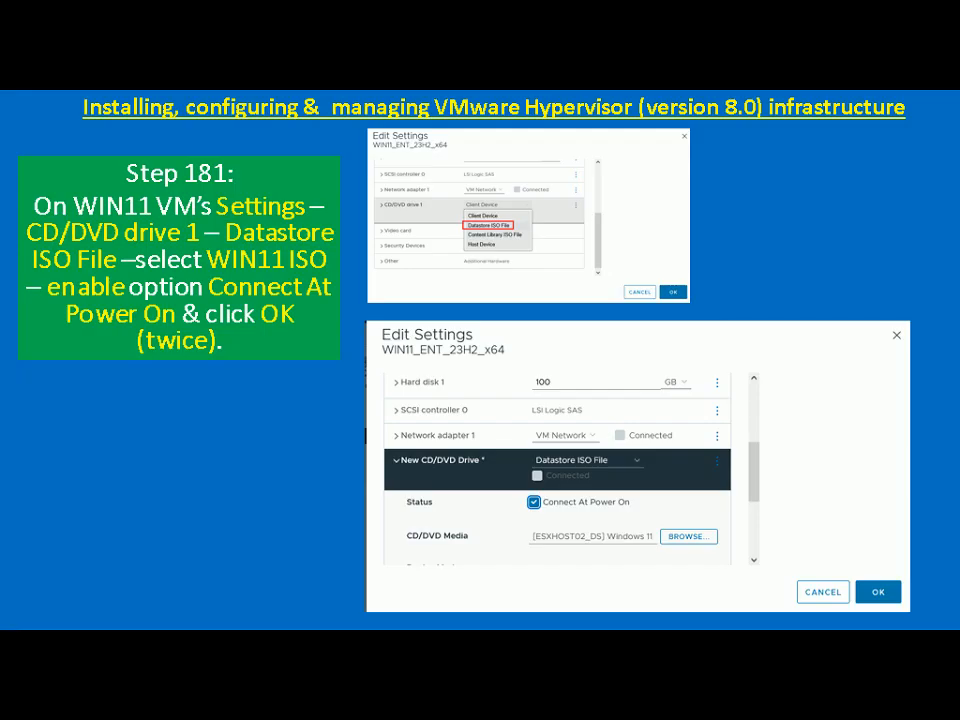
key(Right)
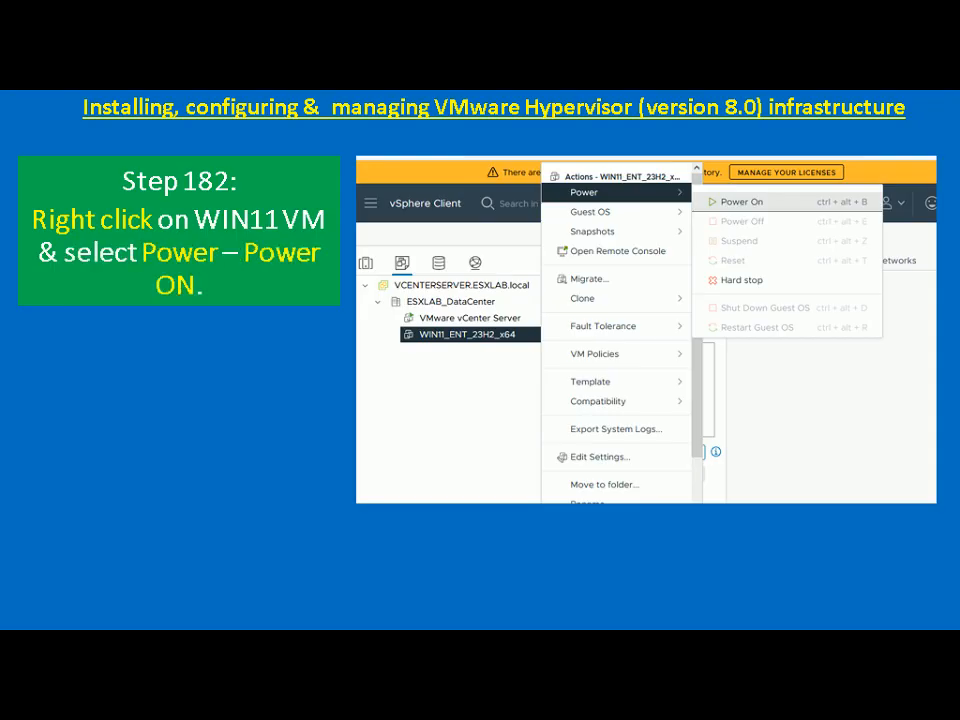
key(alt+Tab)
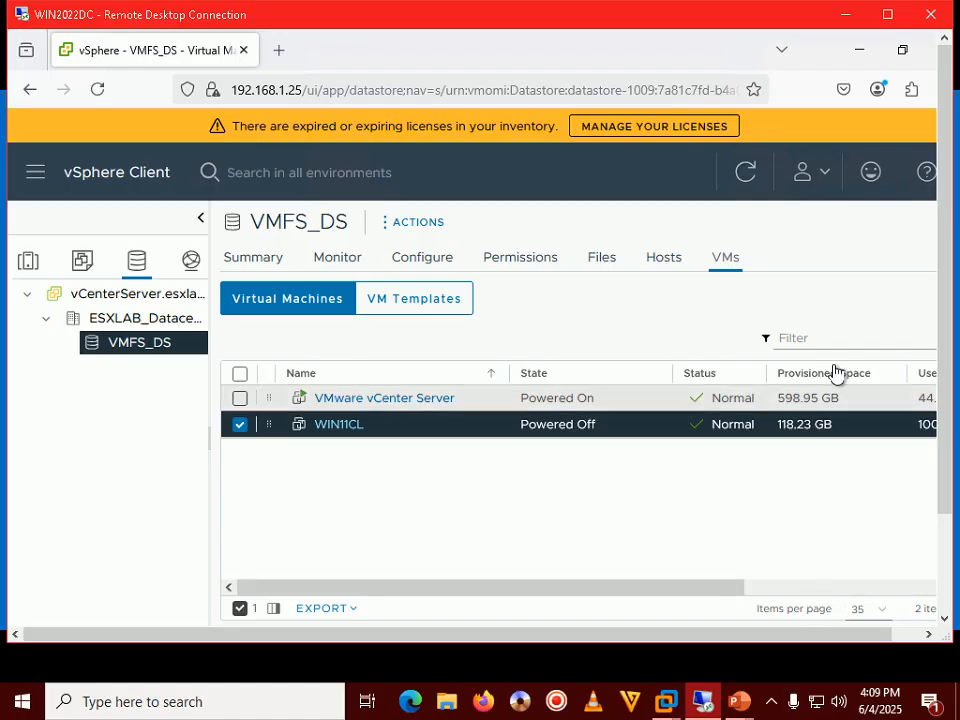
Power on the WIN11CL virtual machine.
double_click(660, 24)
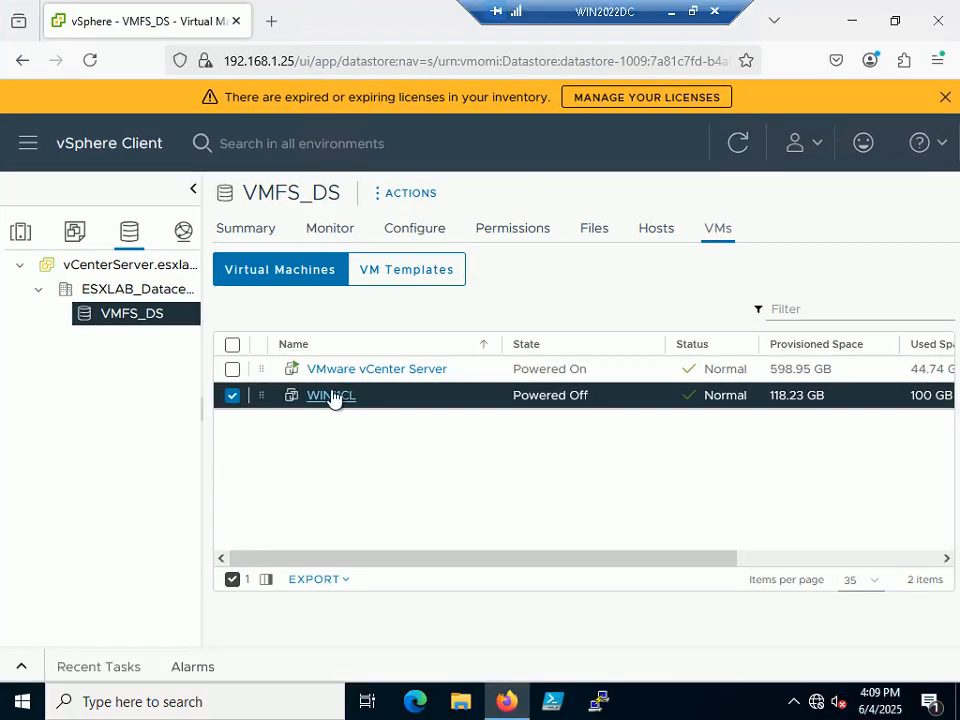
right_click(341, 426)
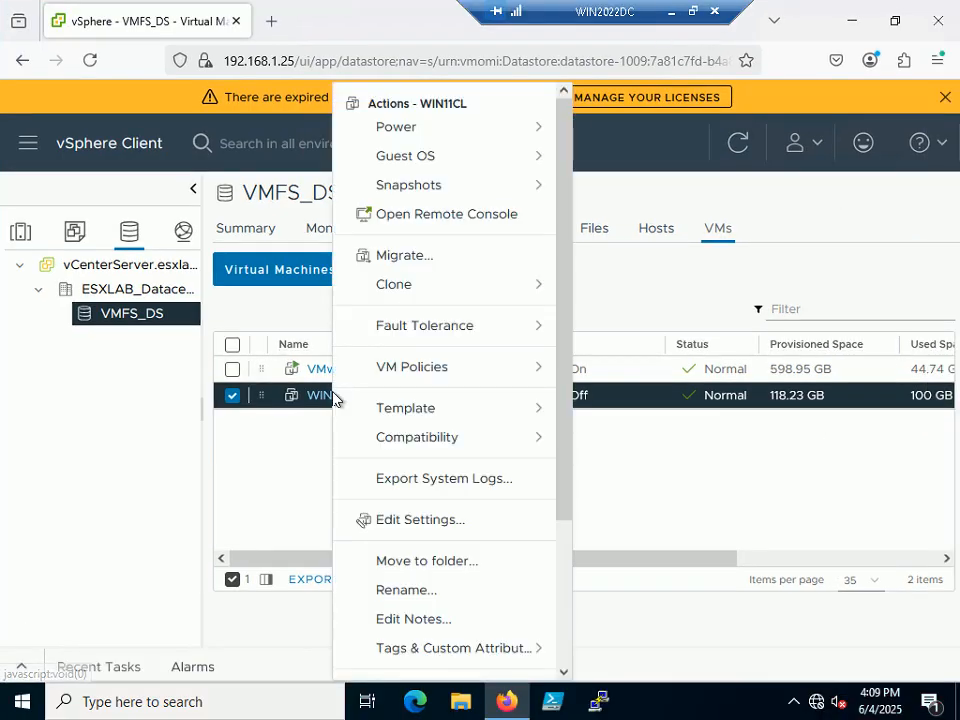
click(463, 129)
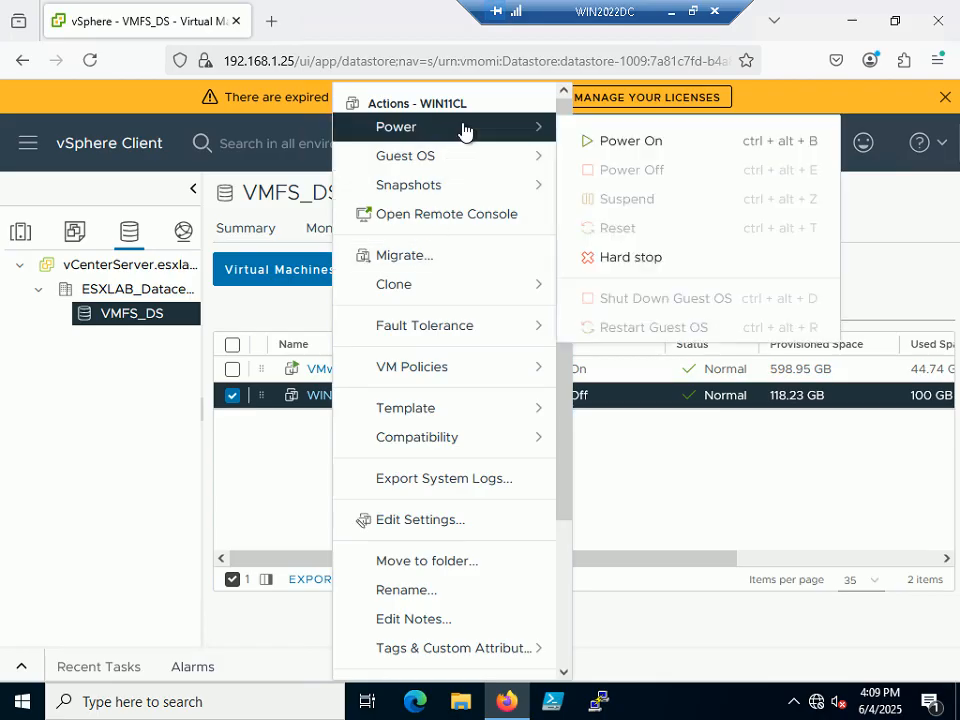
click(659, 143)
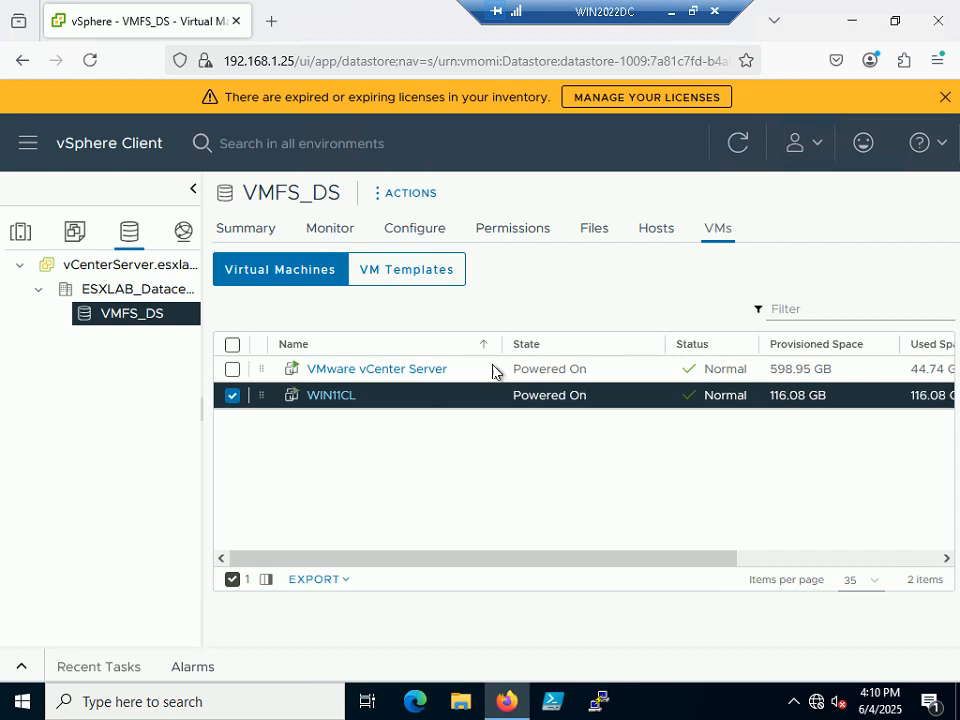
Reselect the WIN11CL row and dismiss its actions menu without choosing anything.
double_click(385, 401)
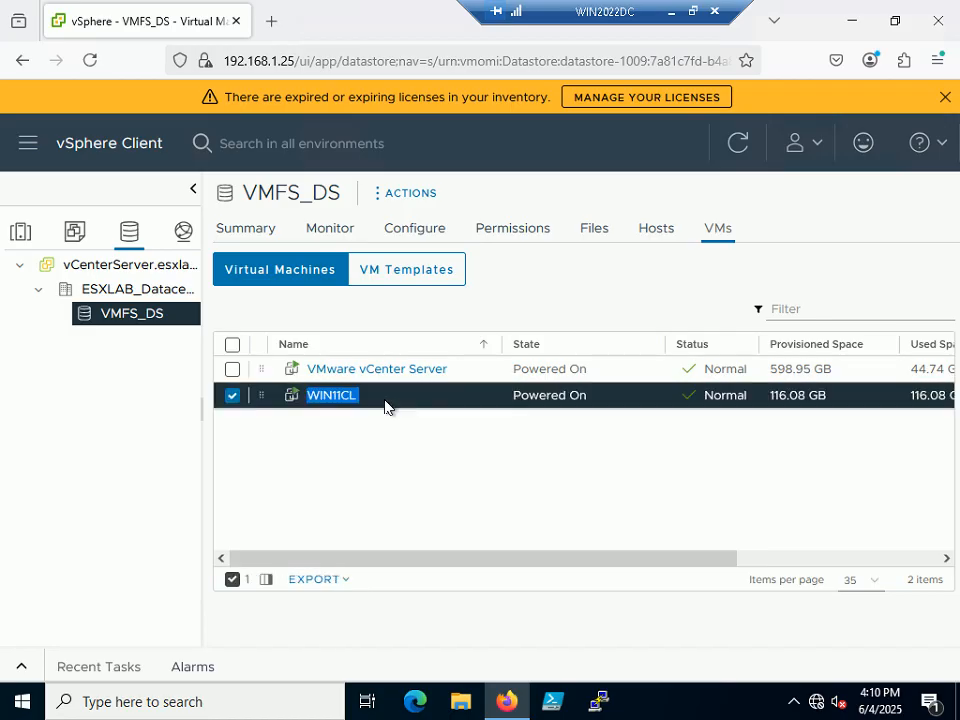
click(301, 436)
click(294, 397)
click(297, 396)
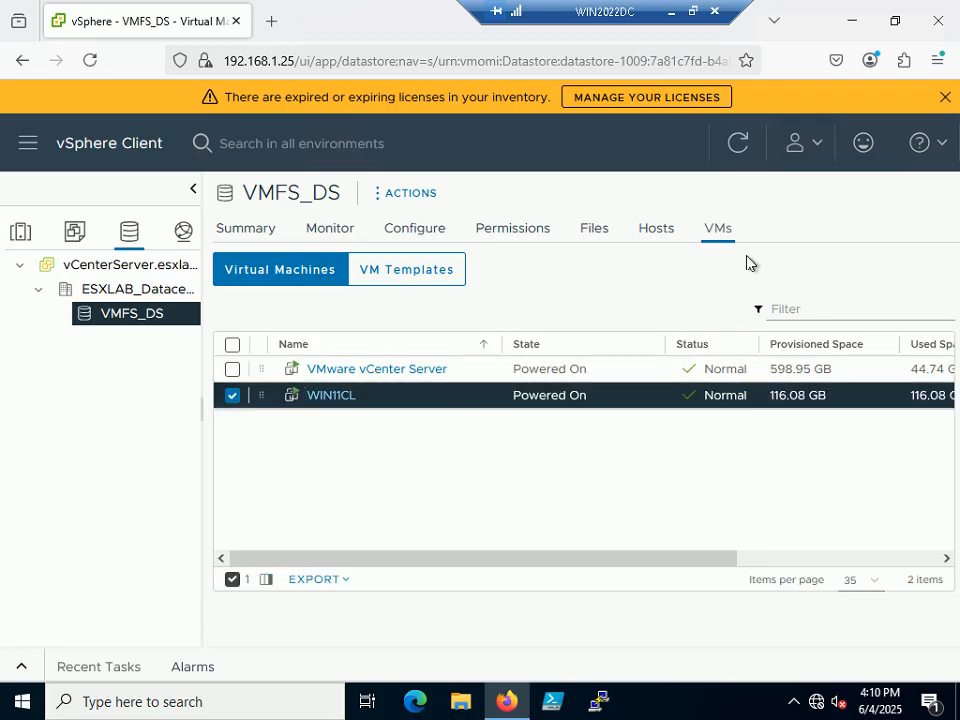
right_click(577, 405)
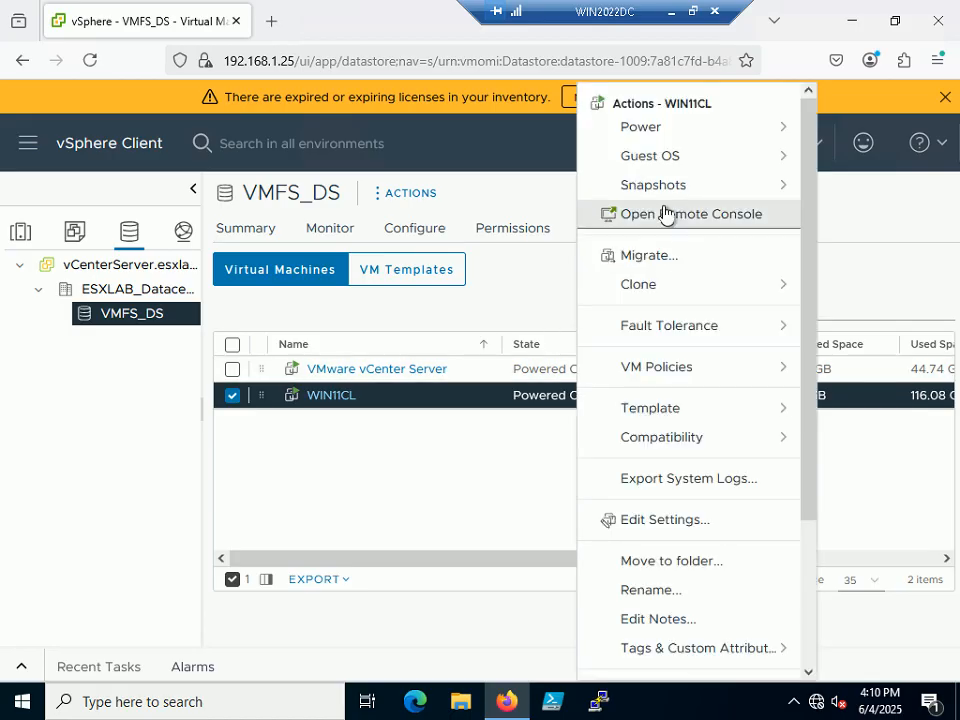
click(493, 503)
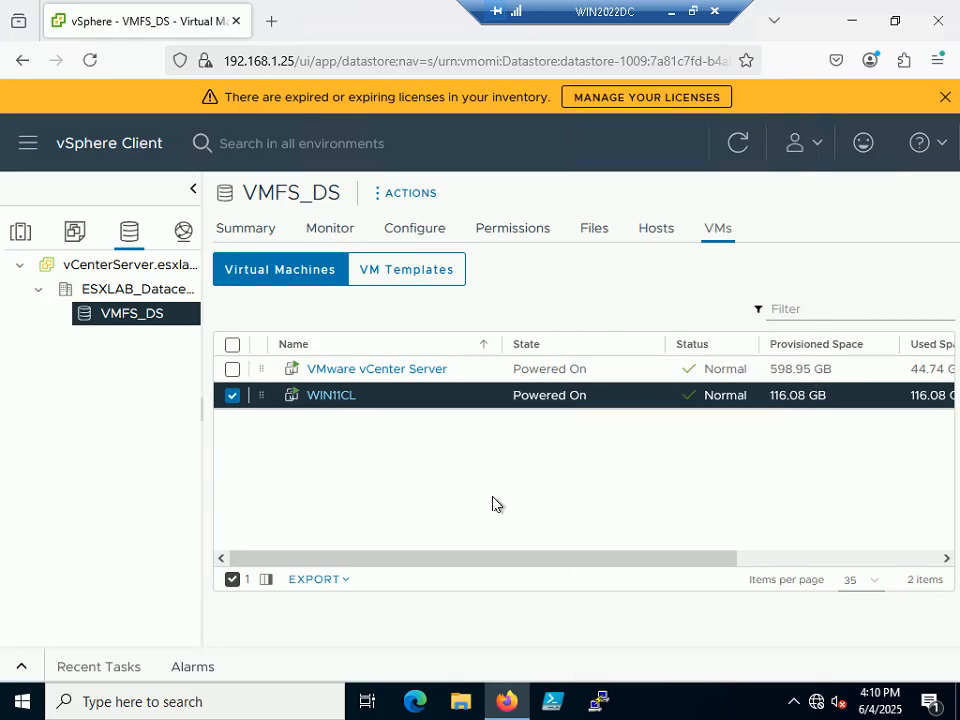
double_click(469, 385)
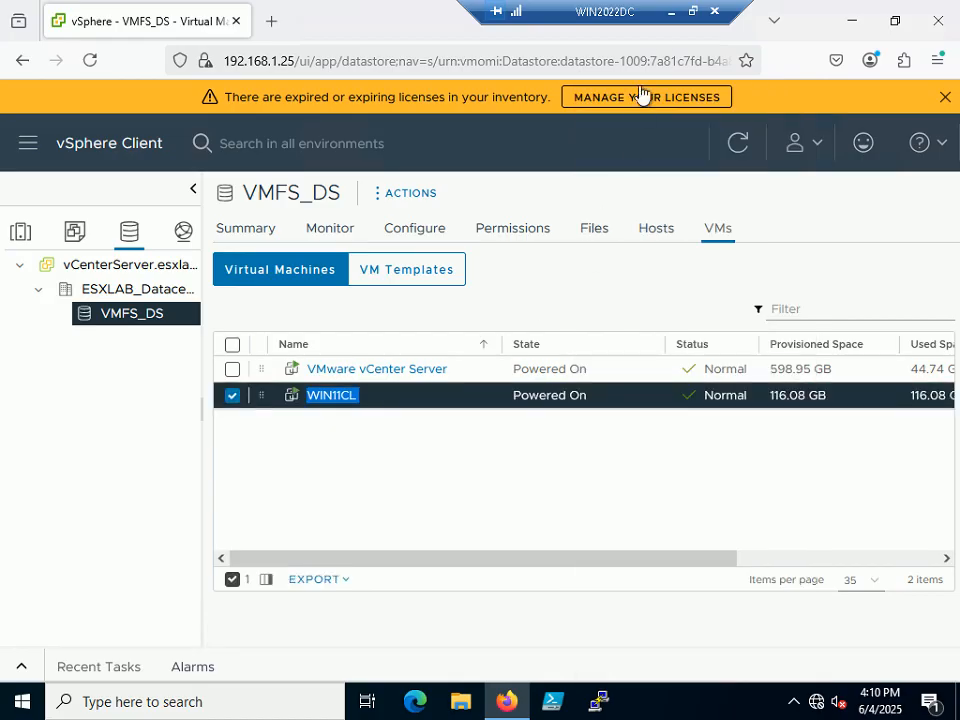
Shrink the remote session to a window and bring it back to the front.
click(692, 12)
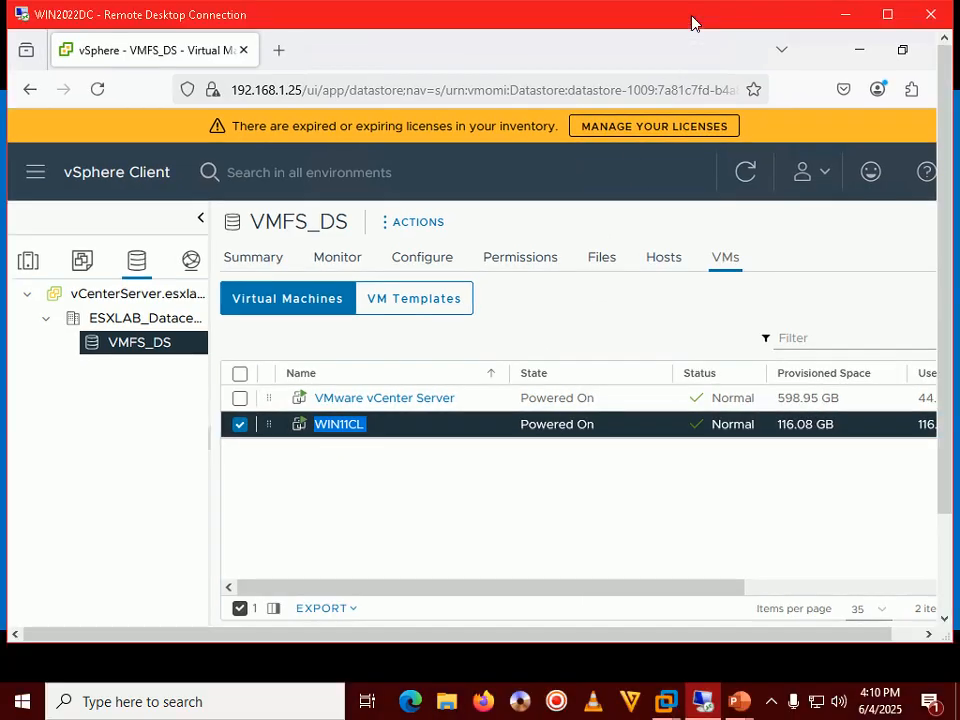
click(773, 706)
click(773, 706)
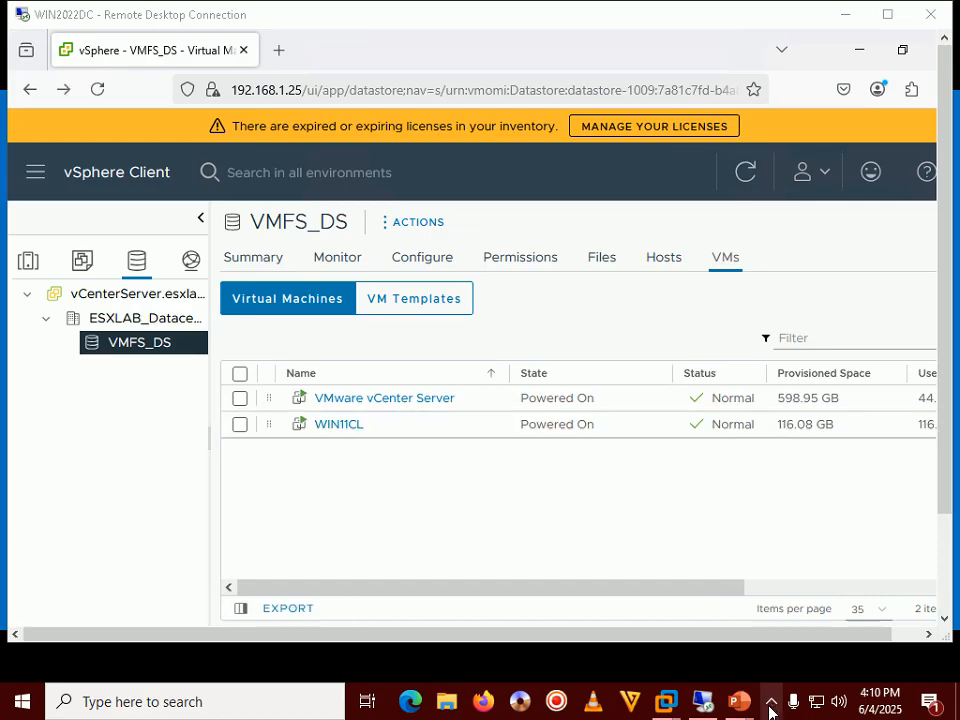
click(773, 706)
click(510, 507)
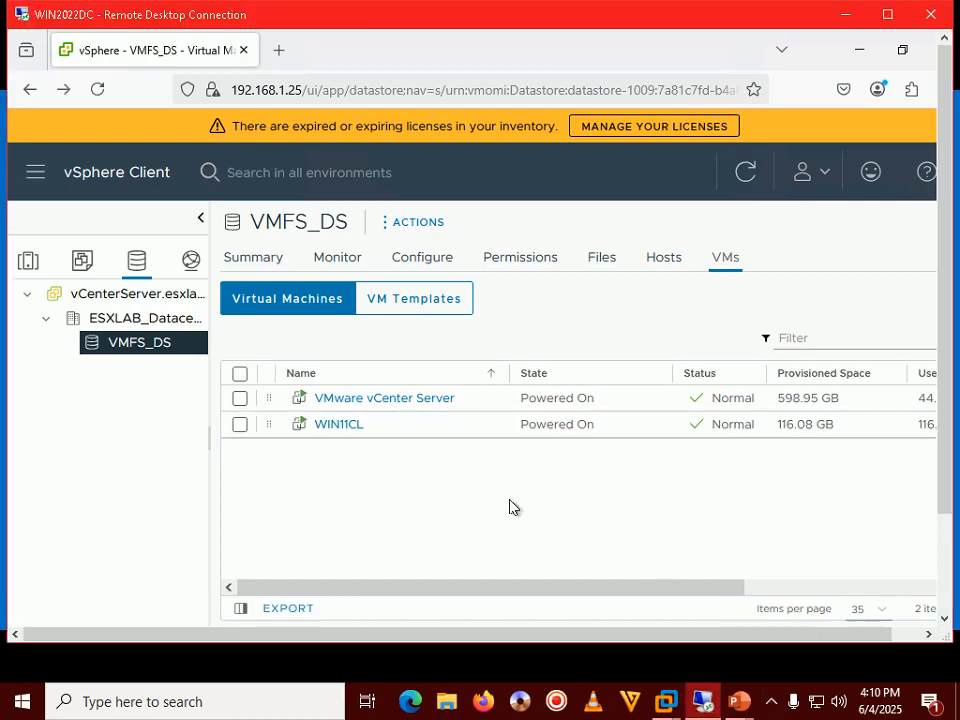
Select WIN11CL, maximize the remote desktop session, and launch the VM's web console.
click(340, 425)
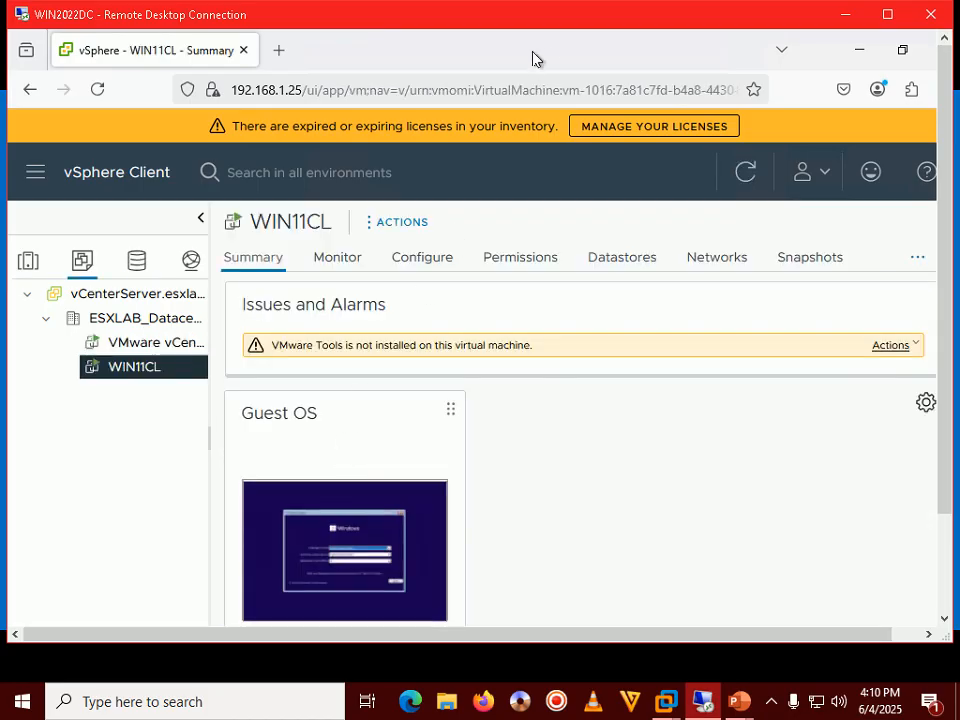
click(770, 702)
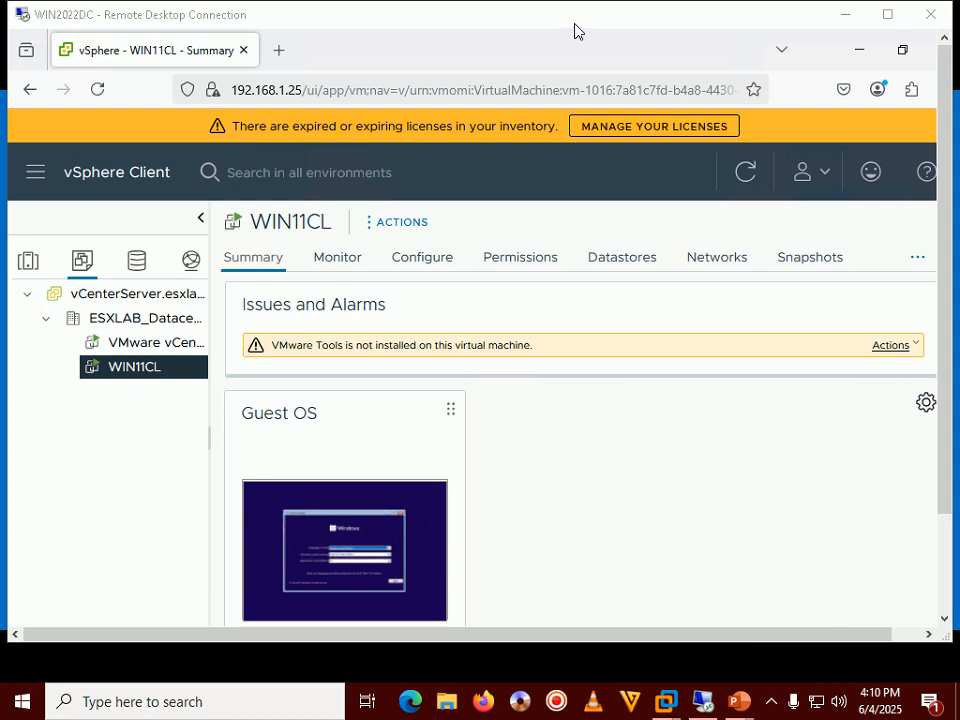
double_click(574, 24)
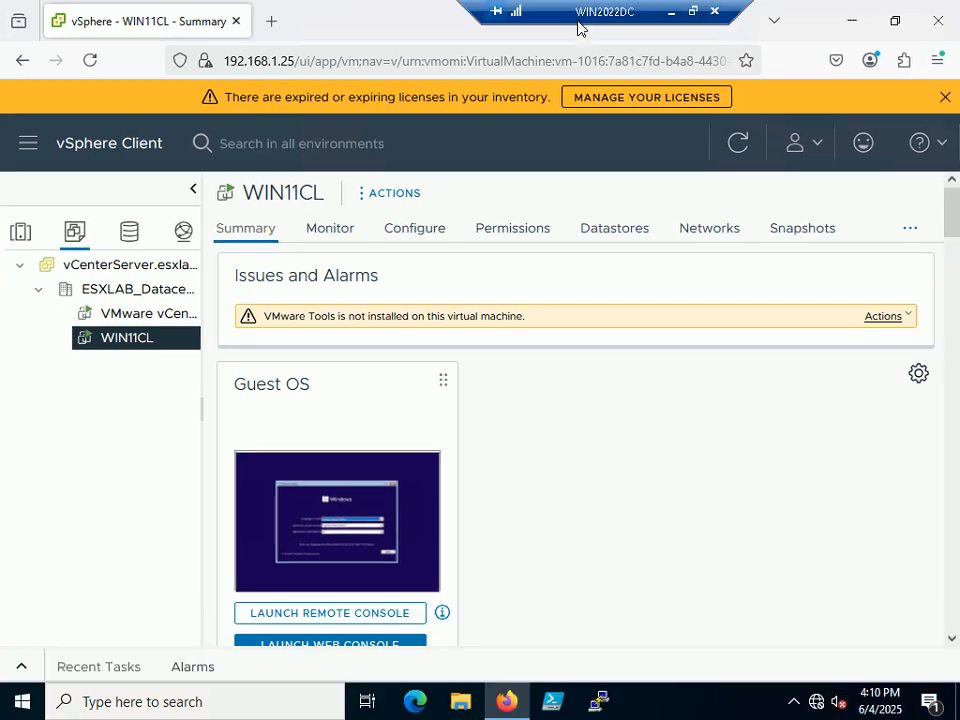
click(343, 503)
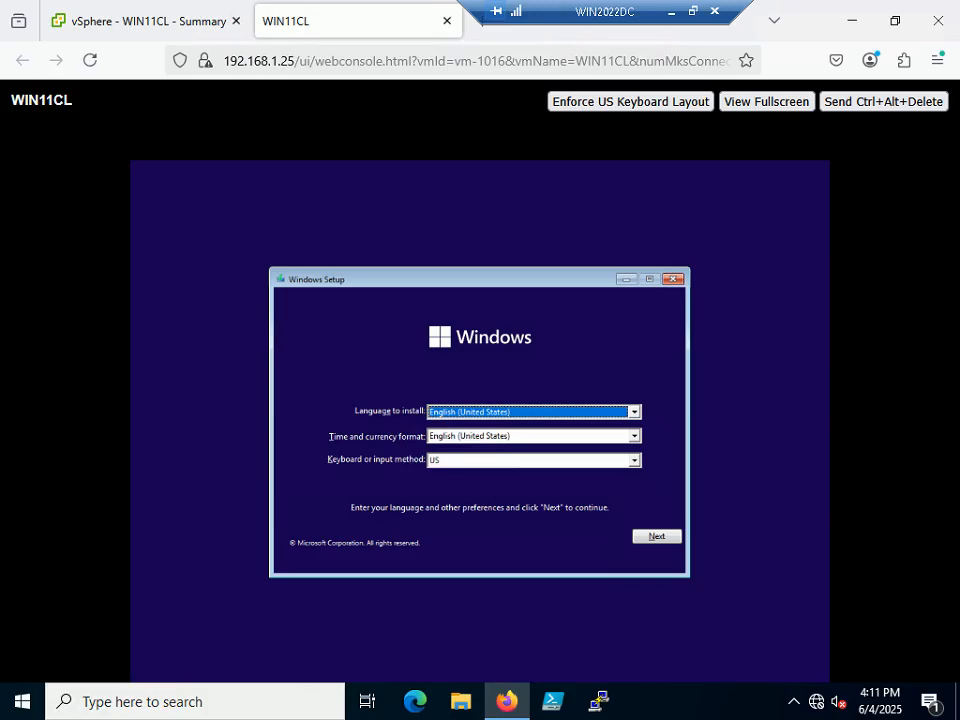
Keep the English (United States) language and US keyboard defaults and start Install now.
key(Tab)
key(Tab)
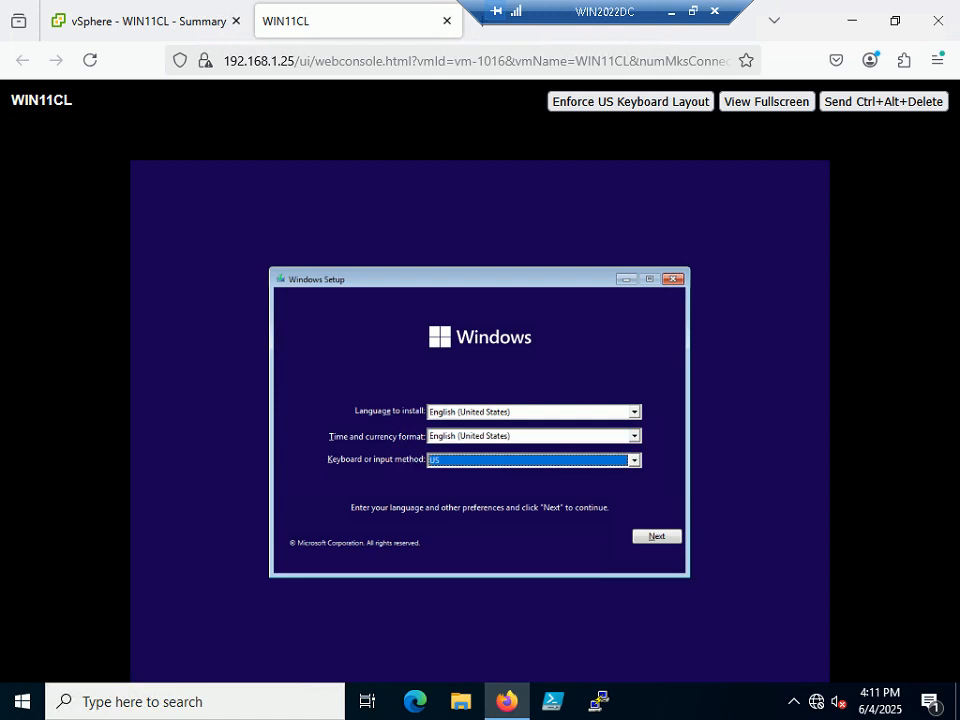
key(Tab)
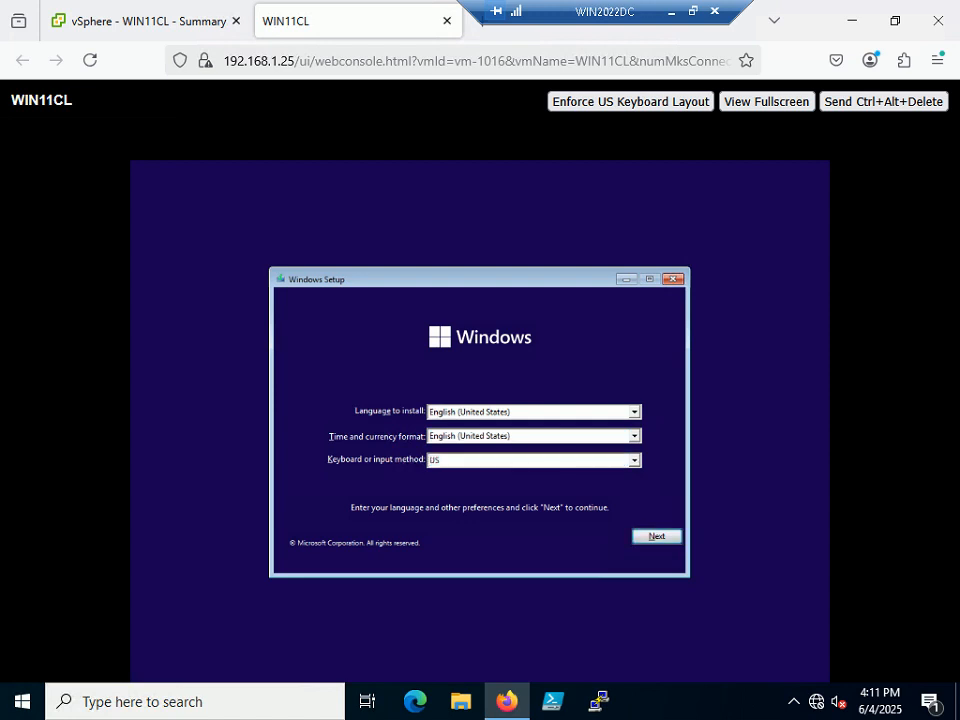
key(Return)
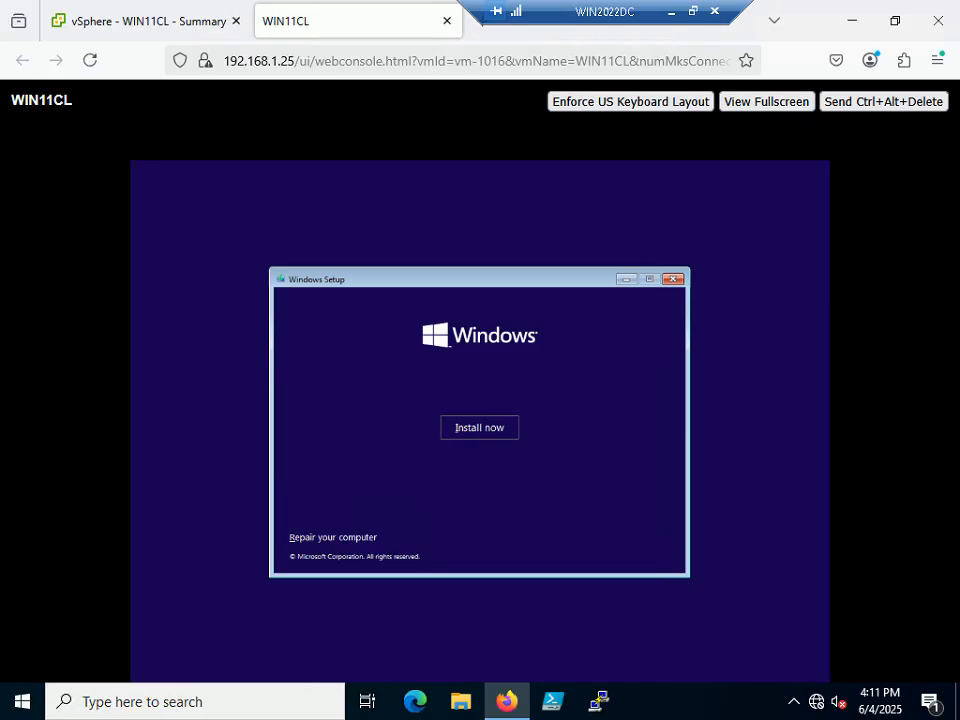
click(479, 428)
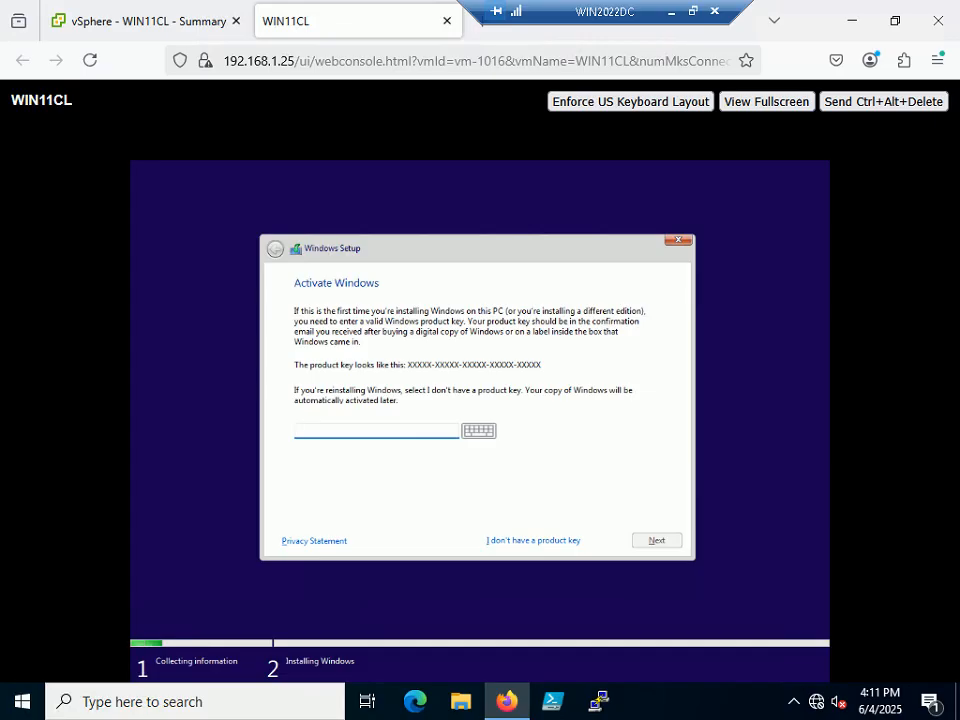
Continue with 'I don't have a product key' and accept the Microsoft license terms.
click(533, 540)
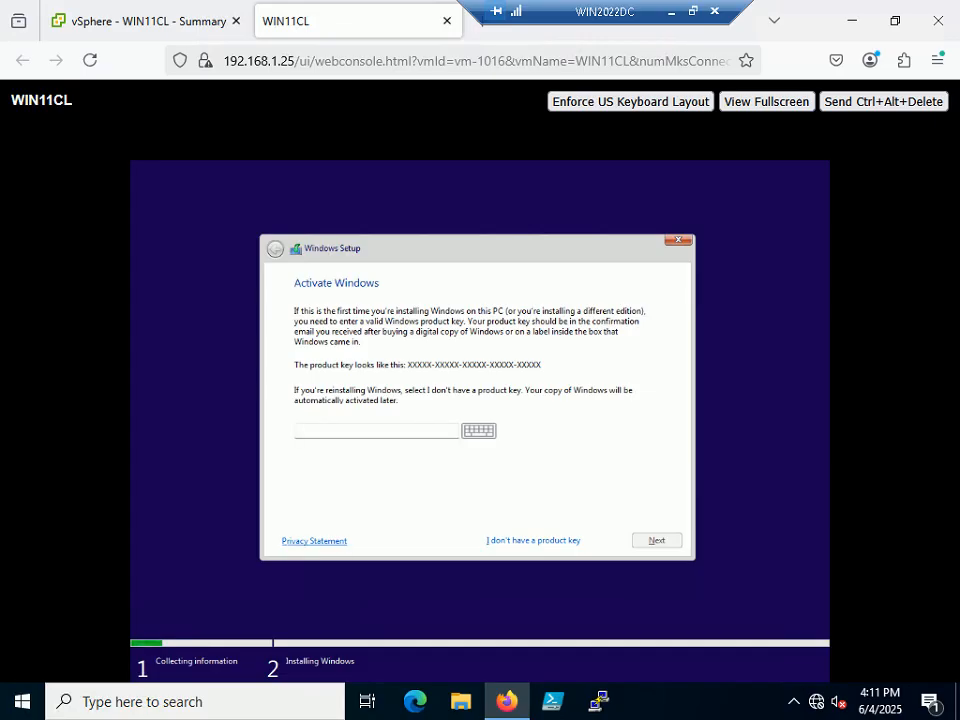
key(Tab)
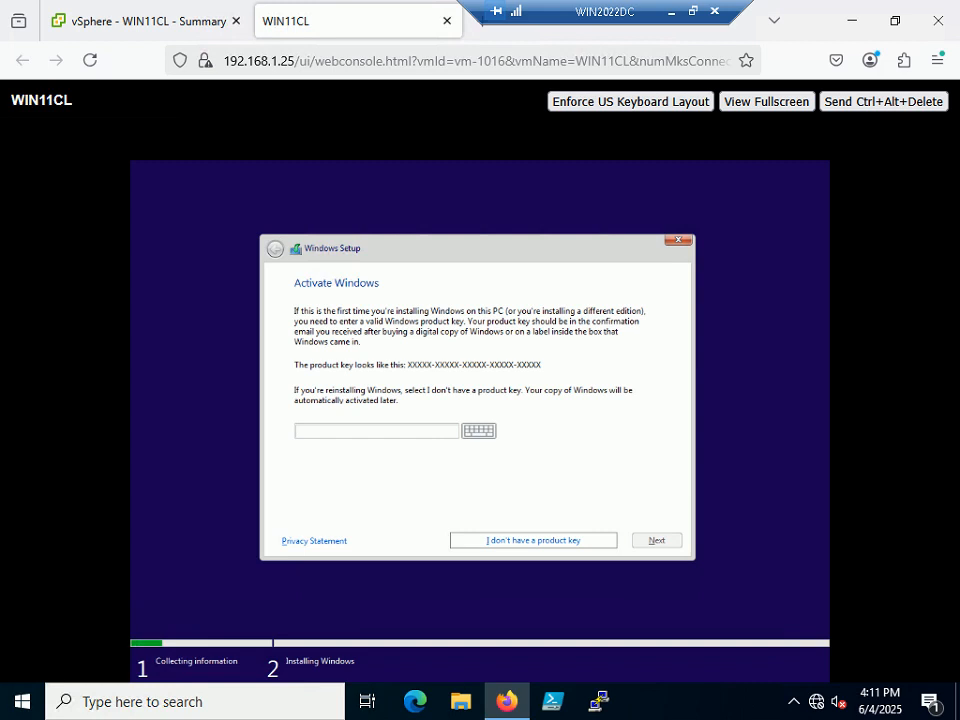
key(Return)
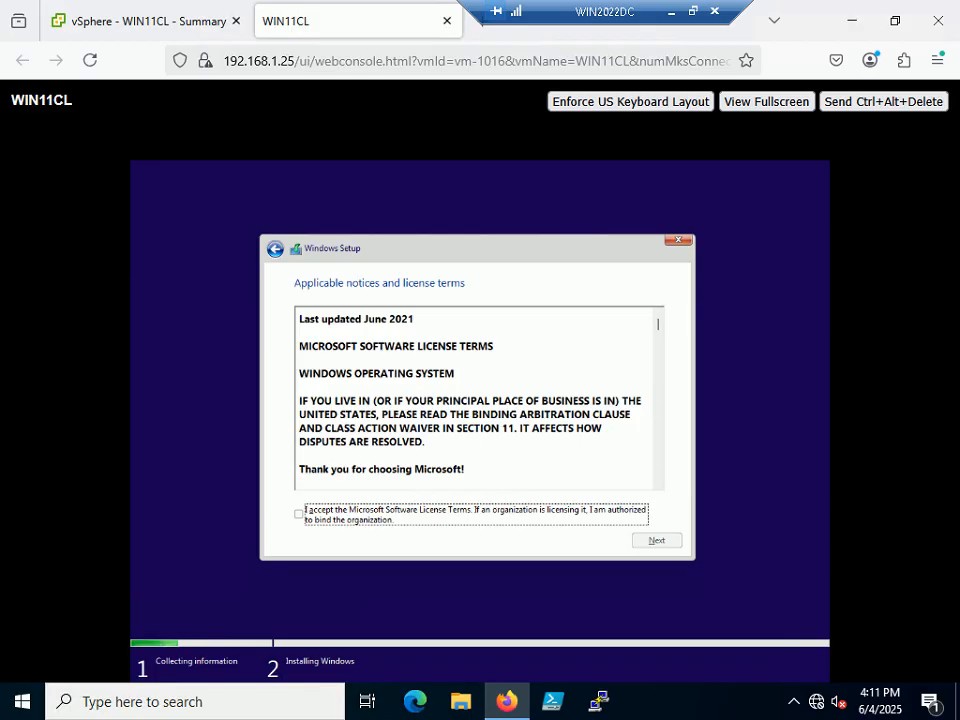
key(space)
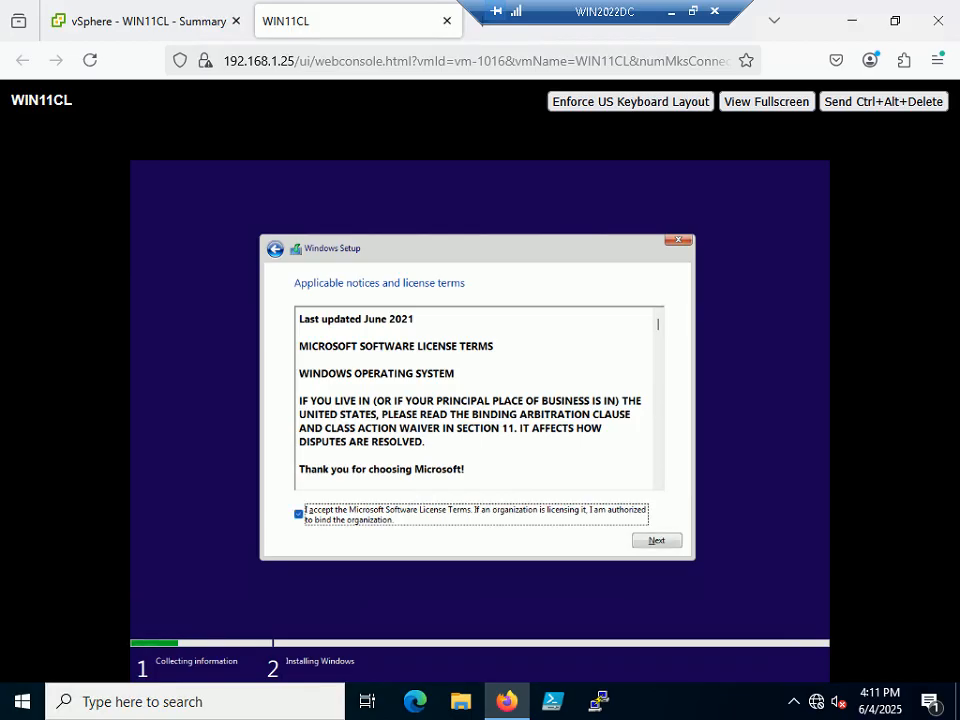
key(Return)
Choose the Custom install and install Windows onto Drive 0's unallocated space.
key(Tab)
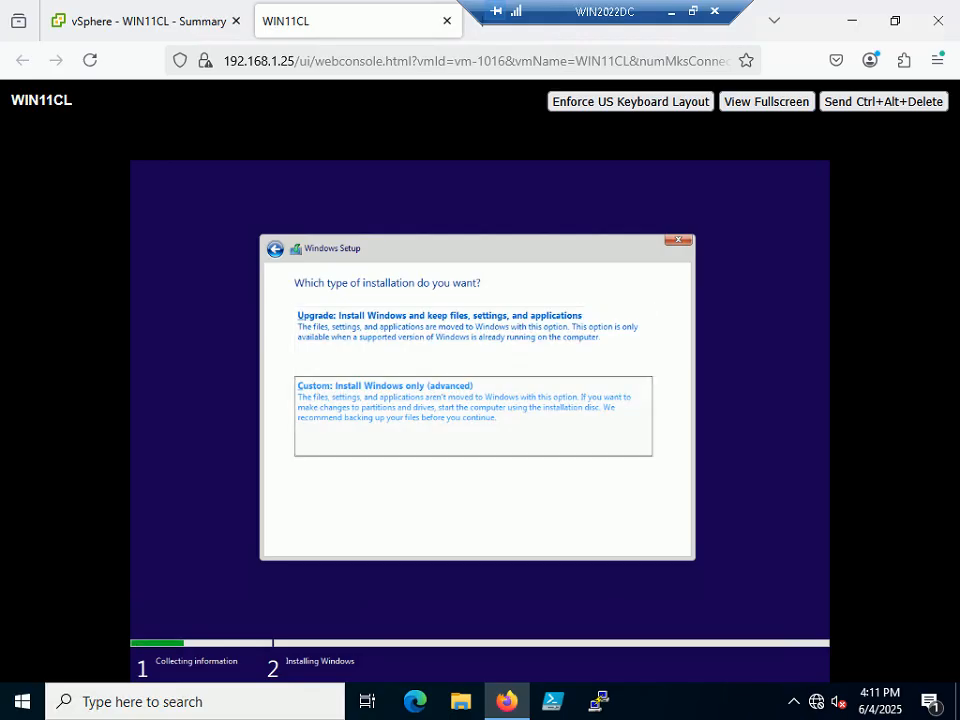
key(Return)
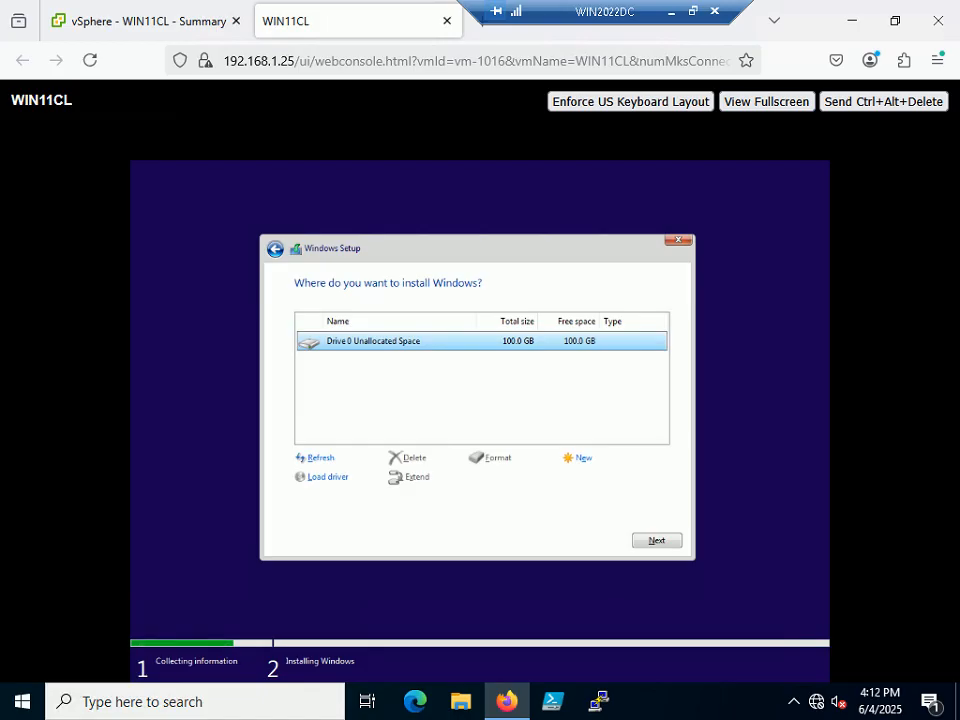
key(Return)
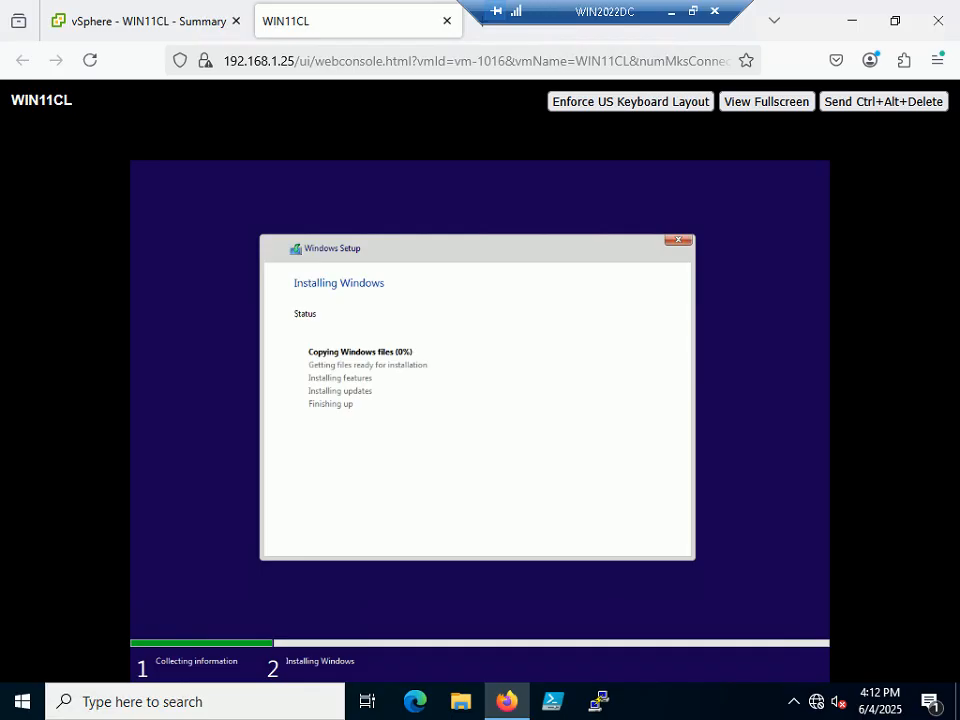
click(692, 11)
Advance the PowerPoint slide show to Step 183, then return to the remote desktop window.
mouse_move(739, 701)
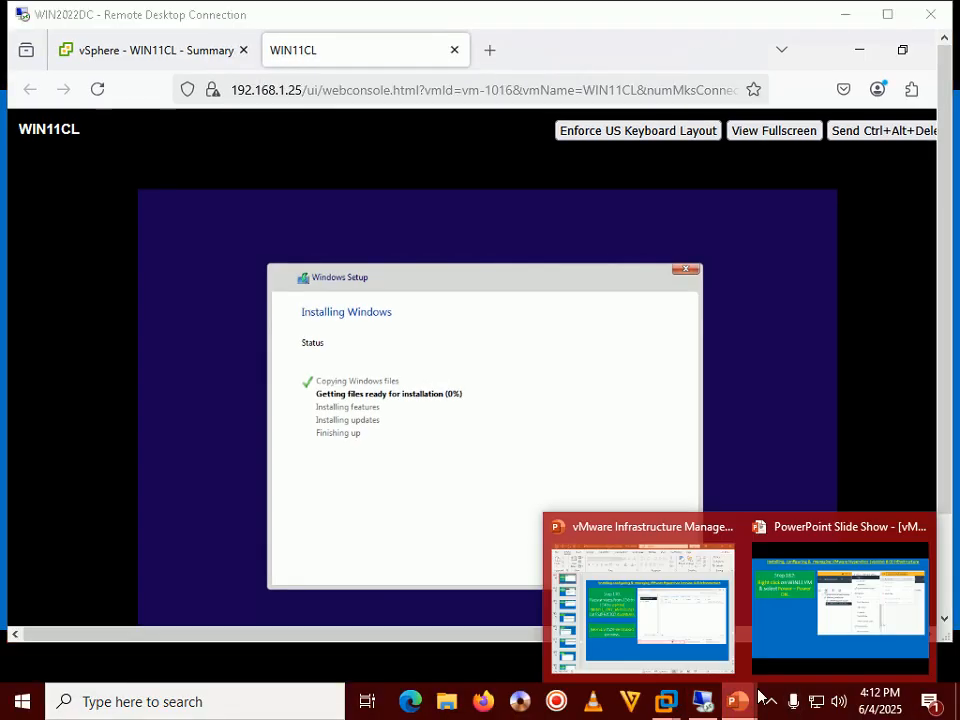
click(845, 580)
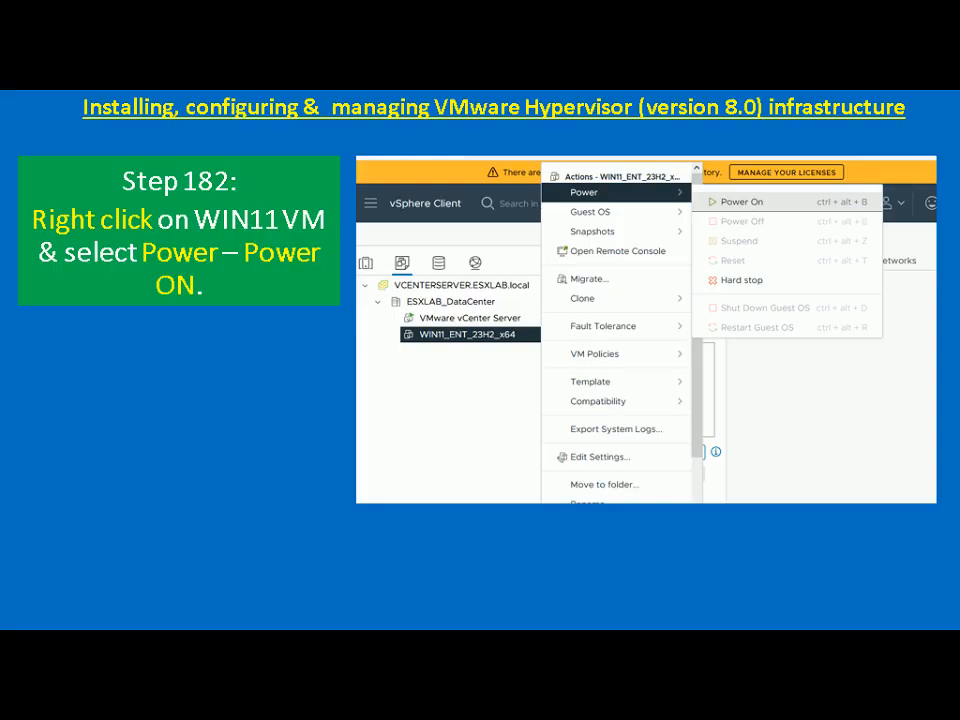
key(Right)
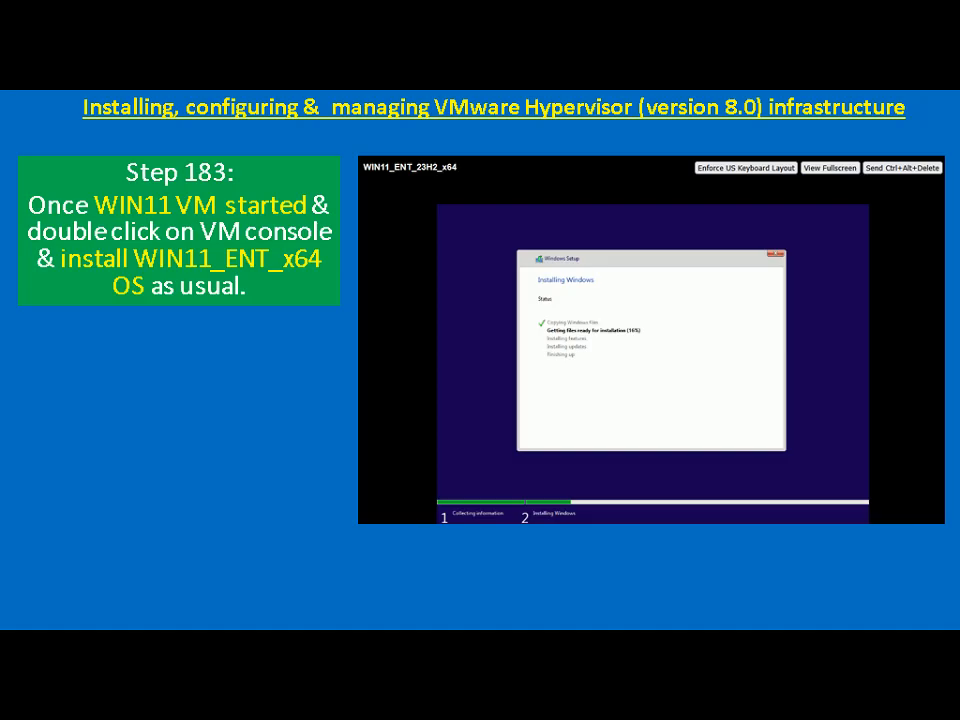
key(alt+Tab)
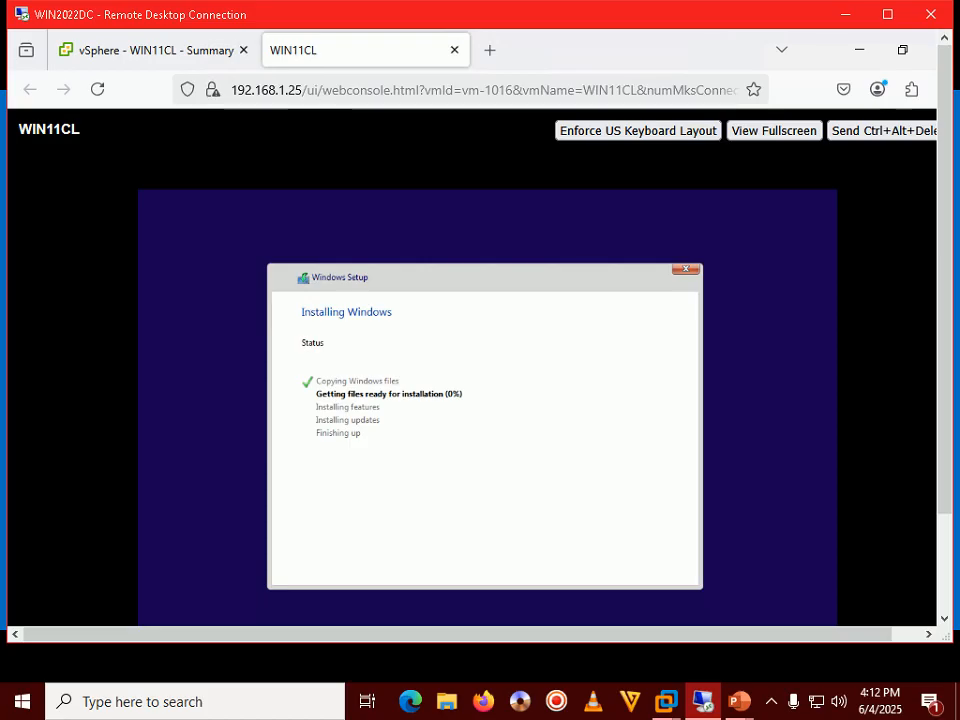
Wait for WIN11CL's installation and reboot to reach the country or region page.
click(771, 703)
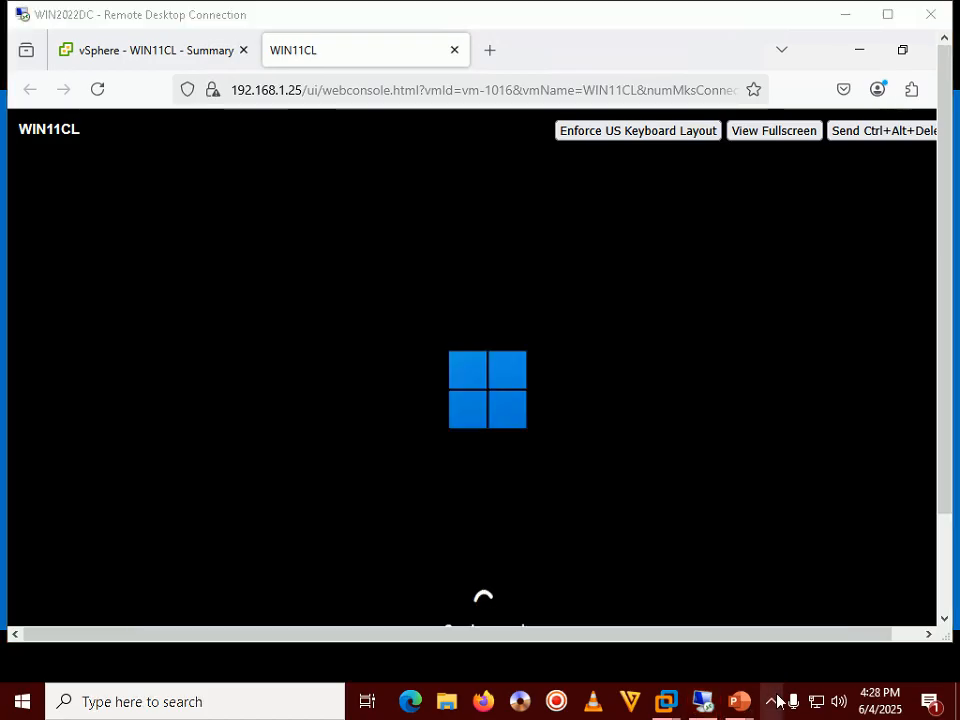
click(776, 700)
click(703, 701)
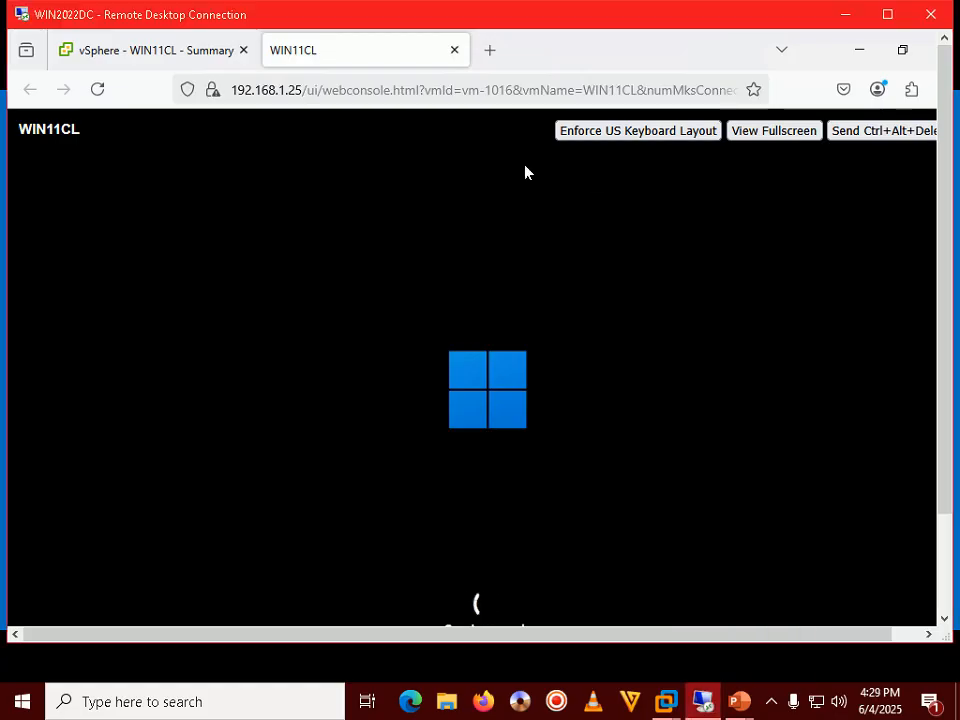
double_click(746, 26)
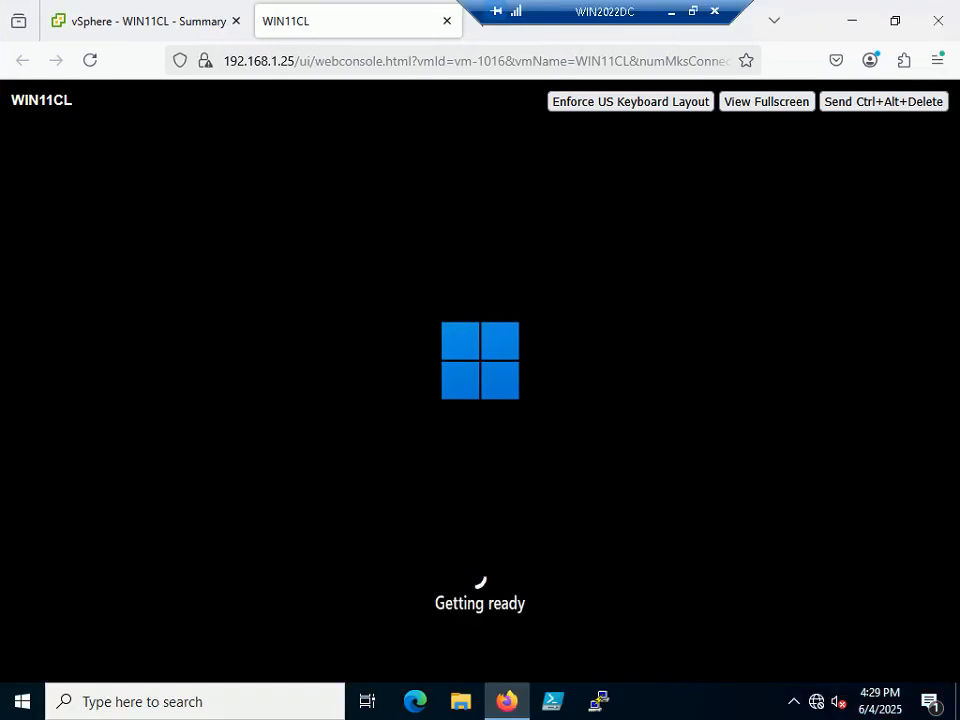
click(695, 14)
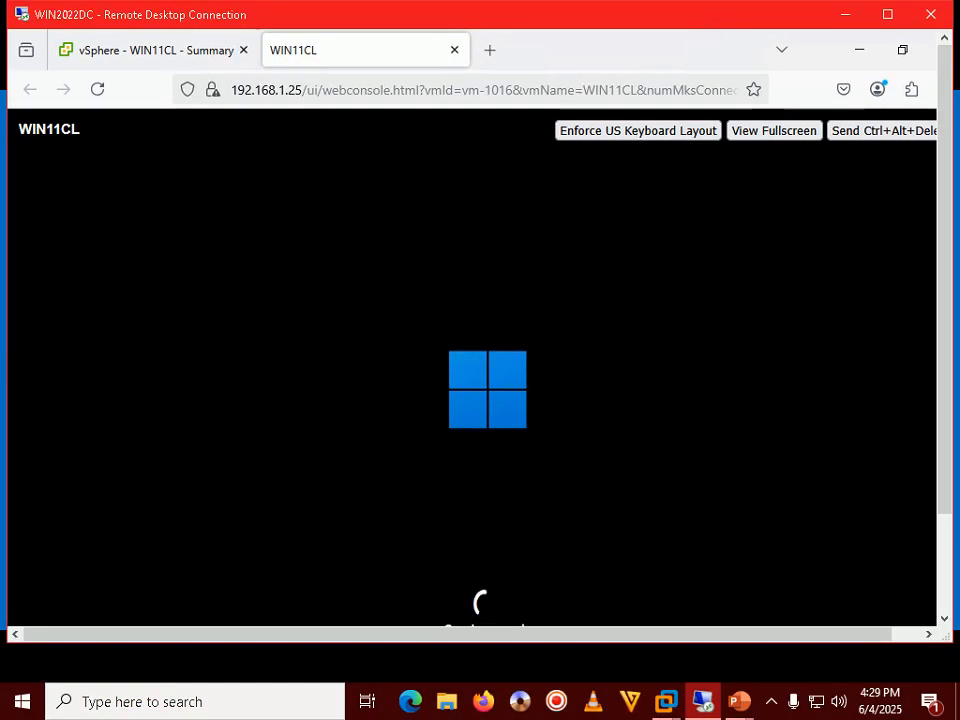
click(773, 703)
click(772, 703)
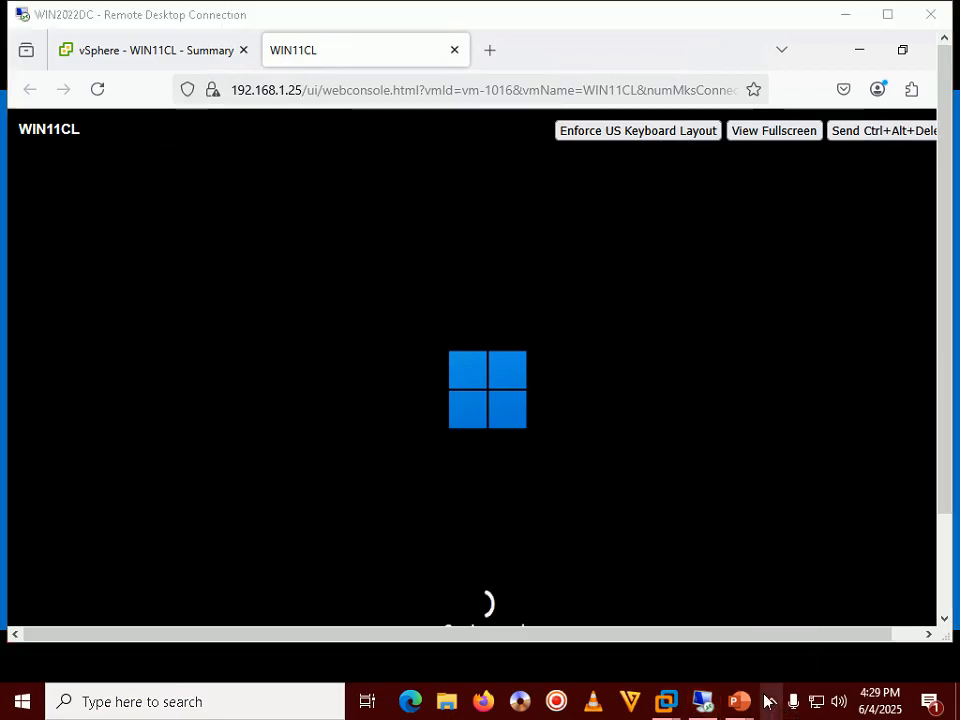
click(772, 703)
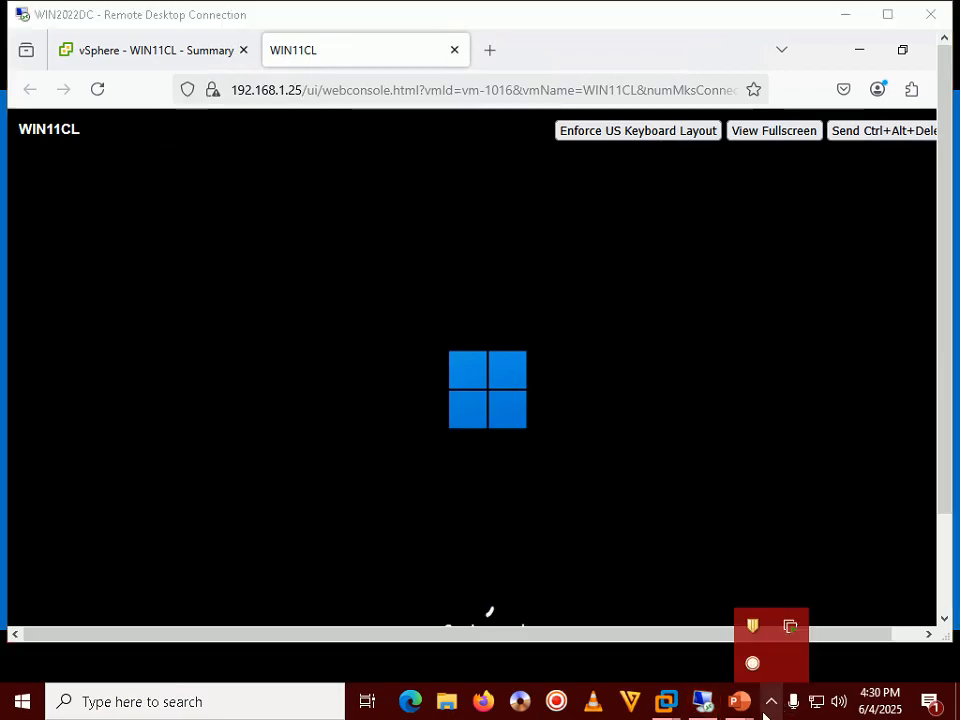
drag(945, 373, 952, 420)
click(772, 705)
click(772, 708)
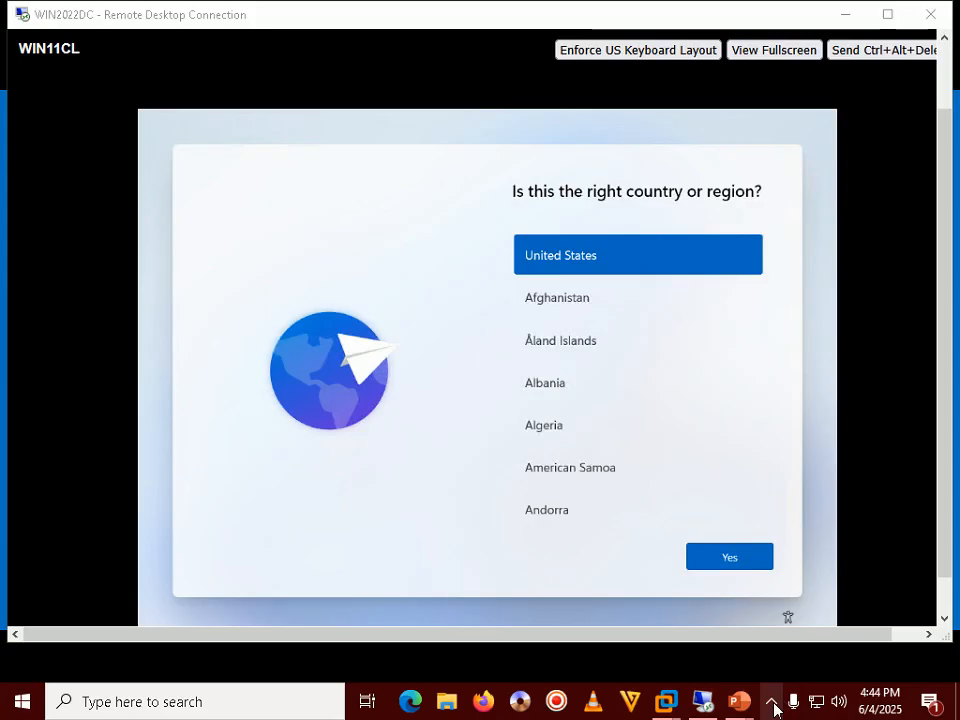
Move down the country list to India and confirm it with Yes.
click(774, 706)
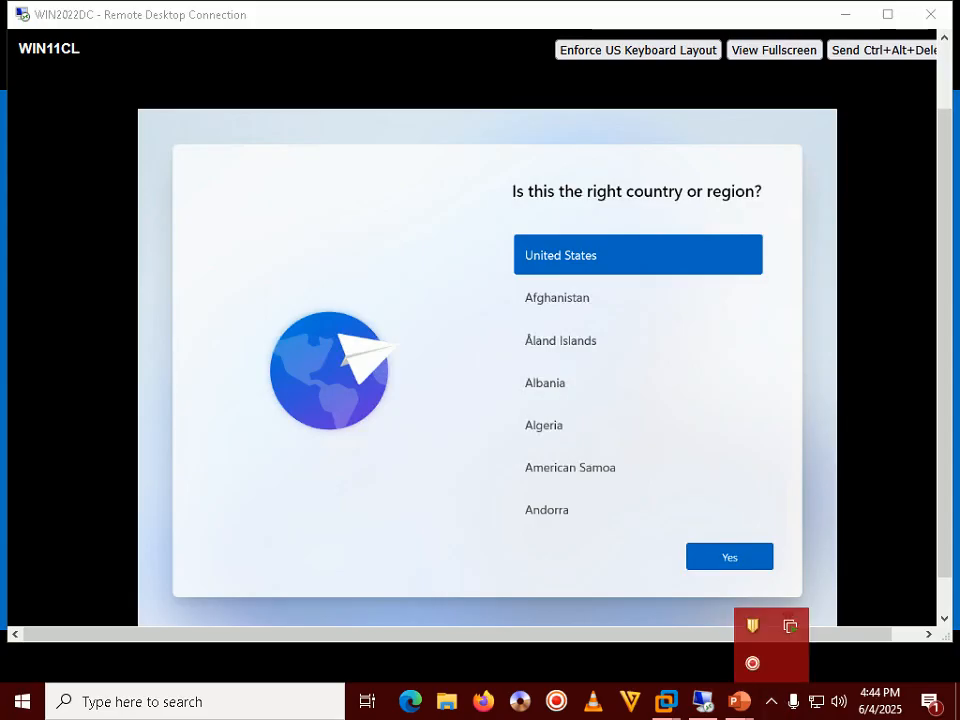
click(732, 557)
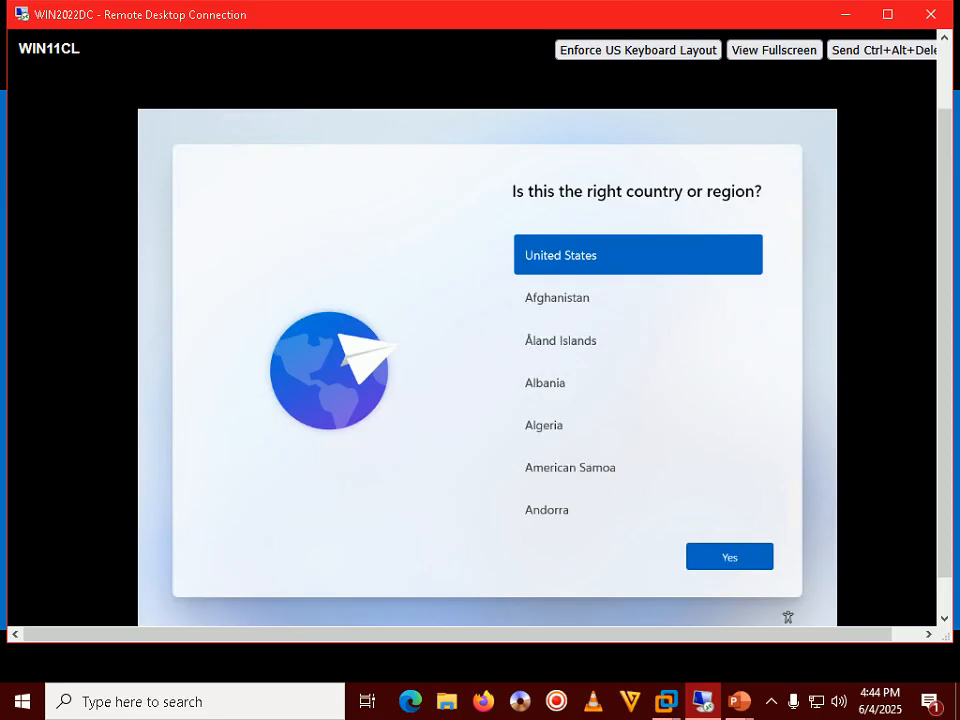
key(Tab)
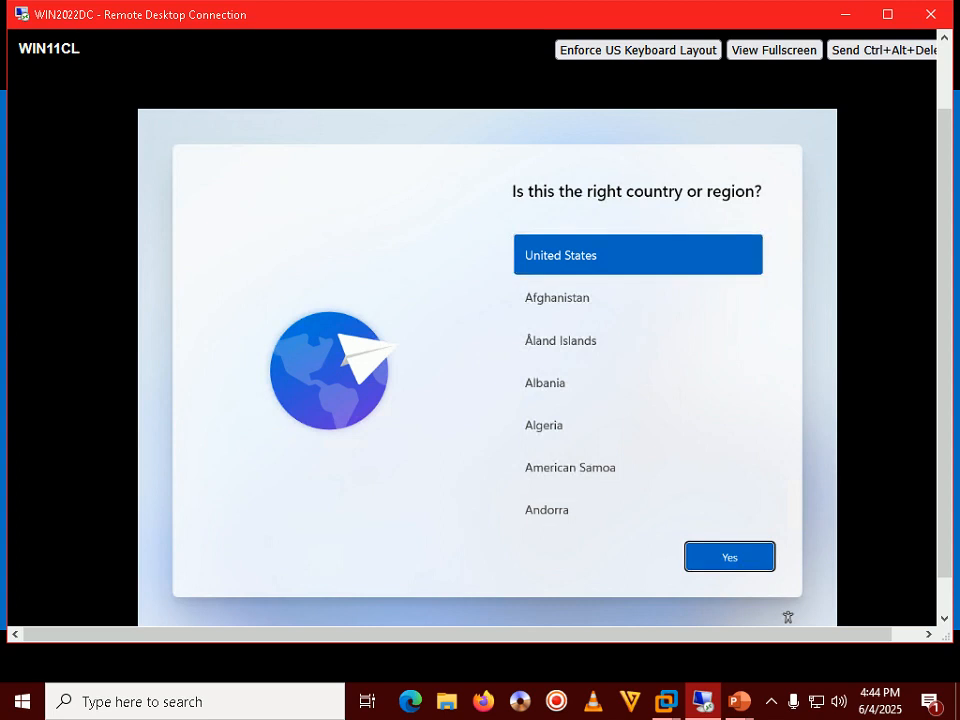
key(Tab)
key(Tab)
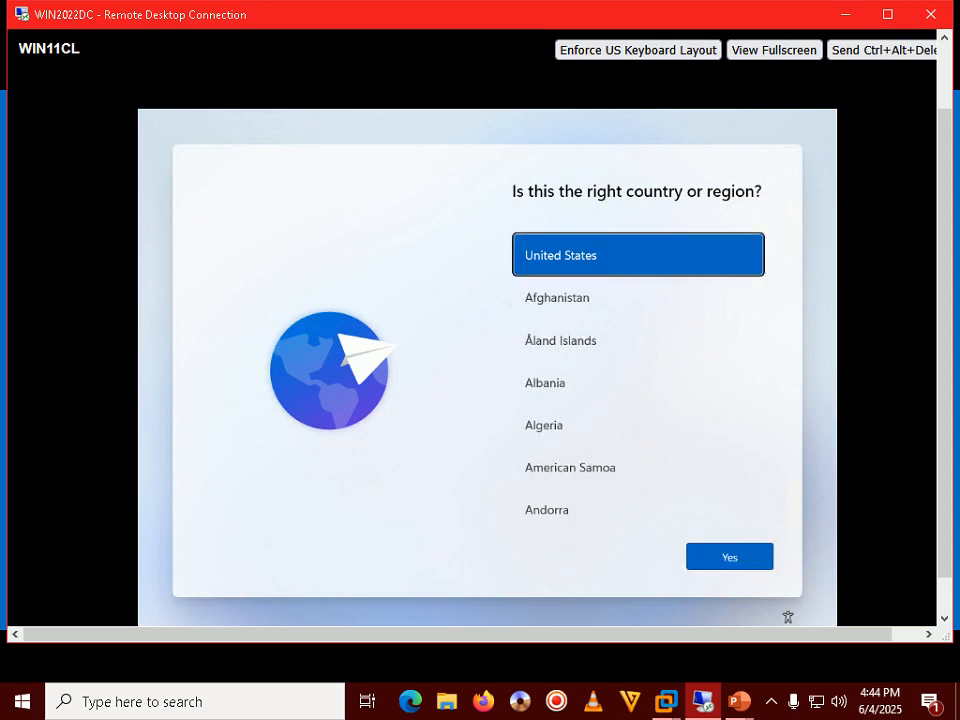
key(Down)
key(Down)
key(Down)
key(Down)
key(Down)
key(Down)
key(Down)
key(Down)
key(Down)
key(Down)
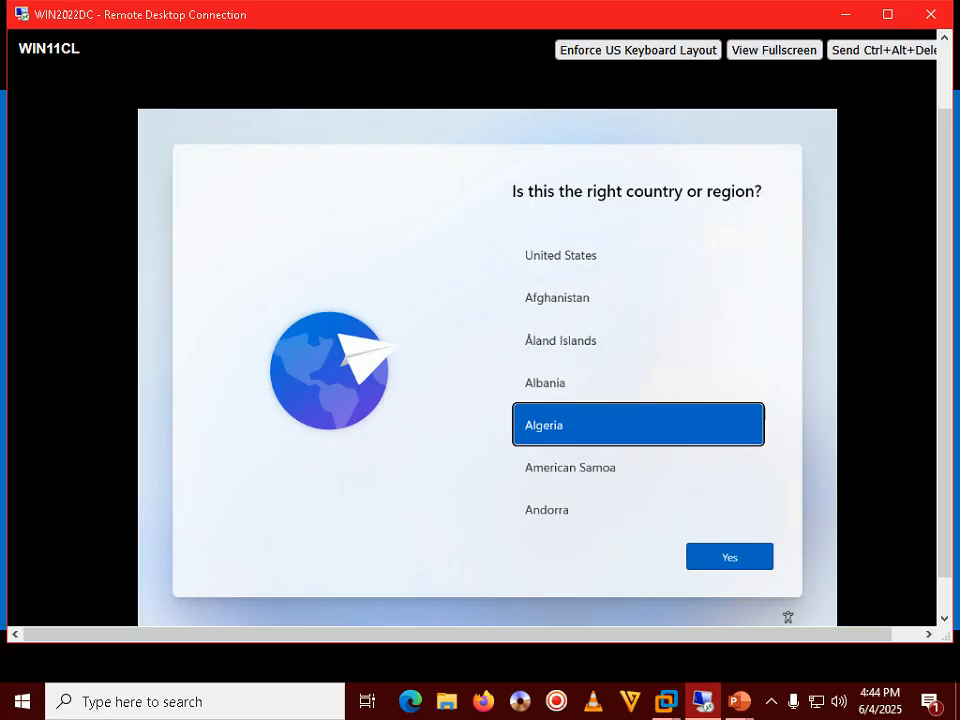
key(Down)
key(Down)
key(Down)
key(Down)
key(Down)
key(Down)
key(Down)
key(Down)
key(Down)
key(Down)
key(Down)
key(Down)
key(Down)
key(Down)
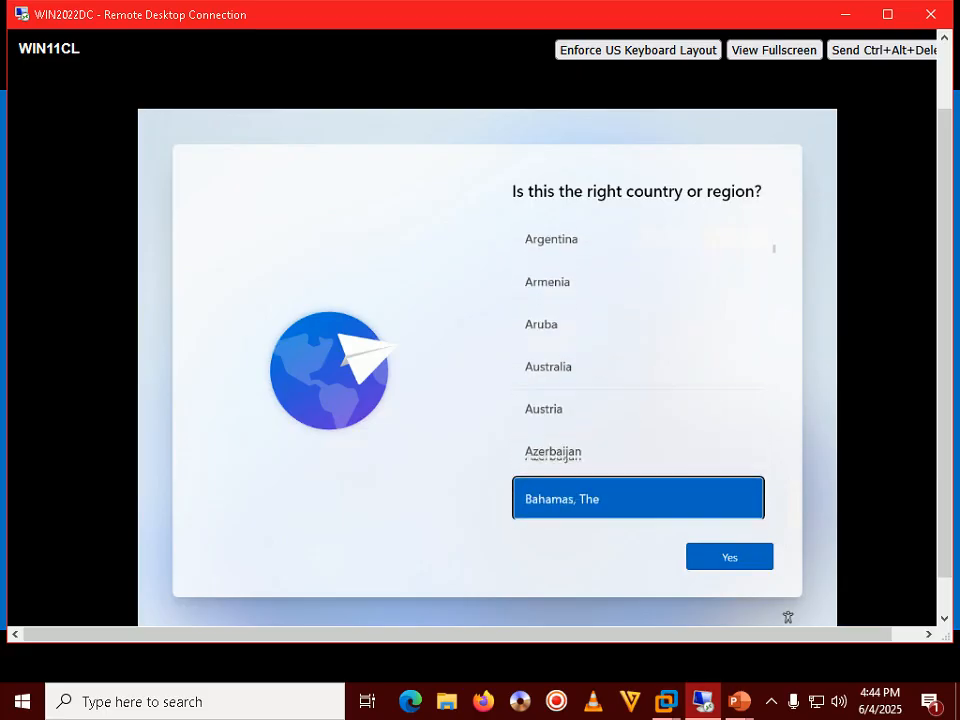
key(Down)
key(Down)
key(Down)
key(Down)
key(Down)
key(Down)
key(Down)
key(Down)
key(Down)
key(Down)
key(Down)
key(Down)
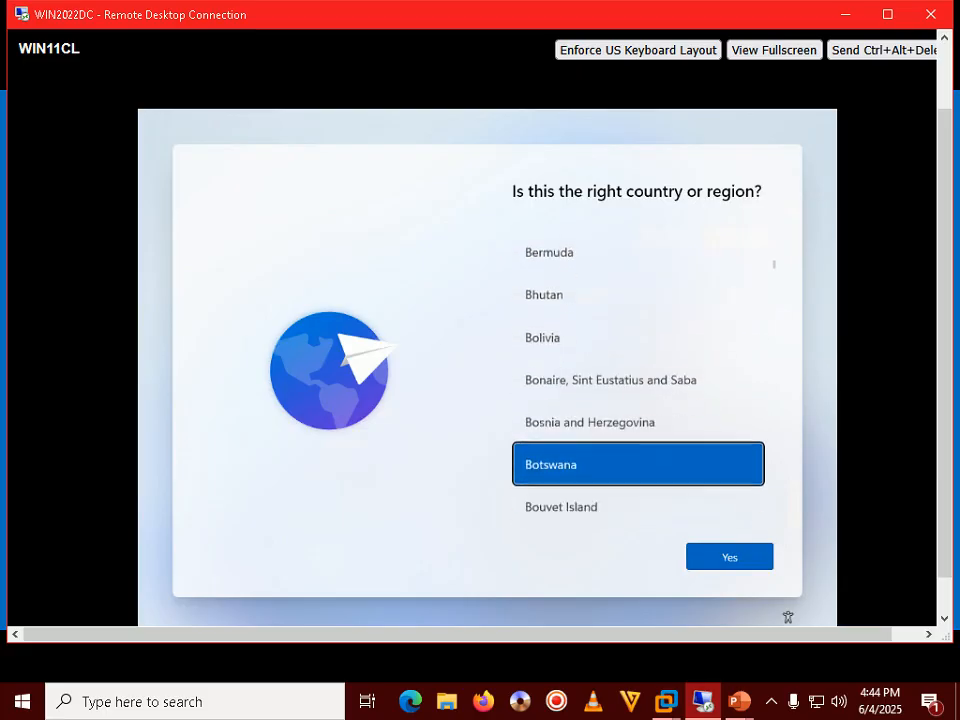
key(Down)
key(Down)
key(Down)
key(Down)
key(Down)
key(Down)
key(Down)
key(Down)
key(Down)
key(Down)
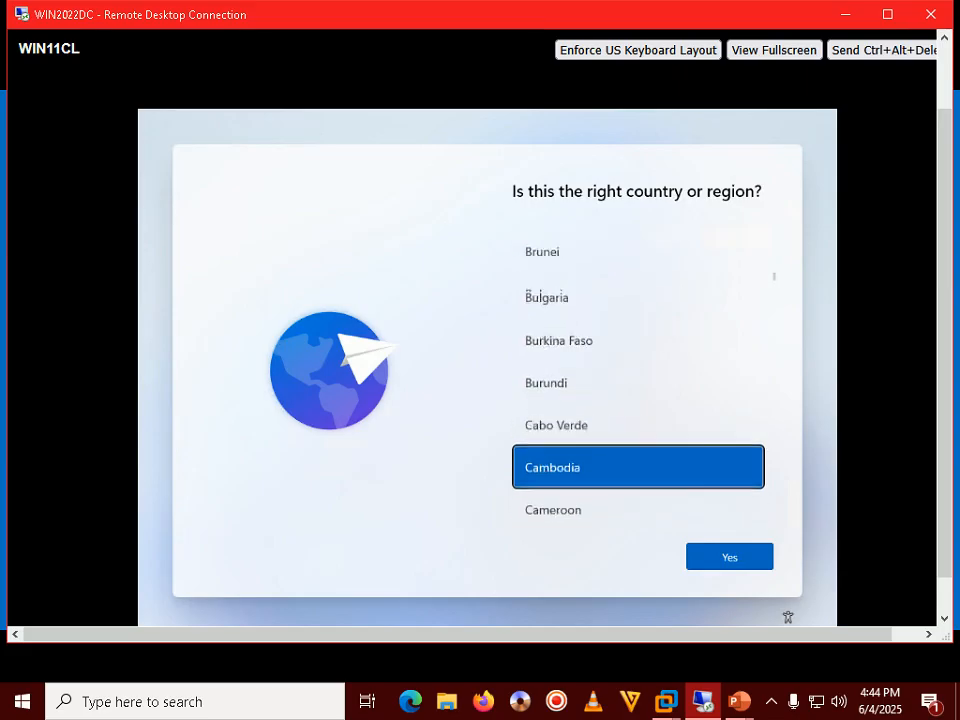
key(Down)
key(Down)
key(Down)
key(Down)
key(Down)
key(Down)
key(Down)
key(Down)
key(Down)
key(Down)
key(Down)
key(Down)
key(Down)
key(Down)
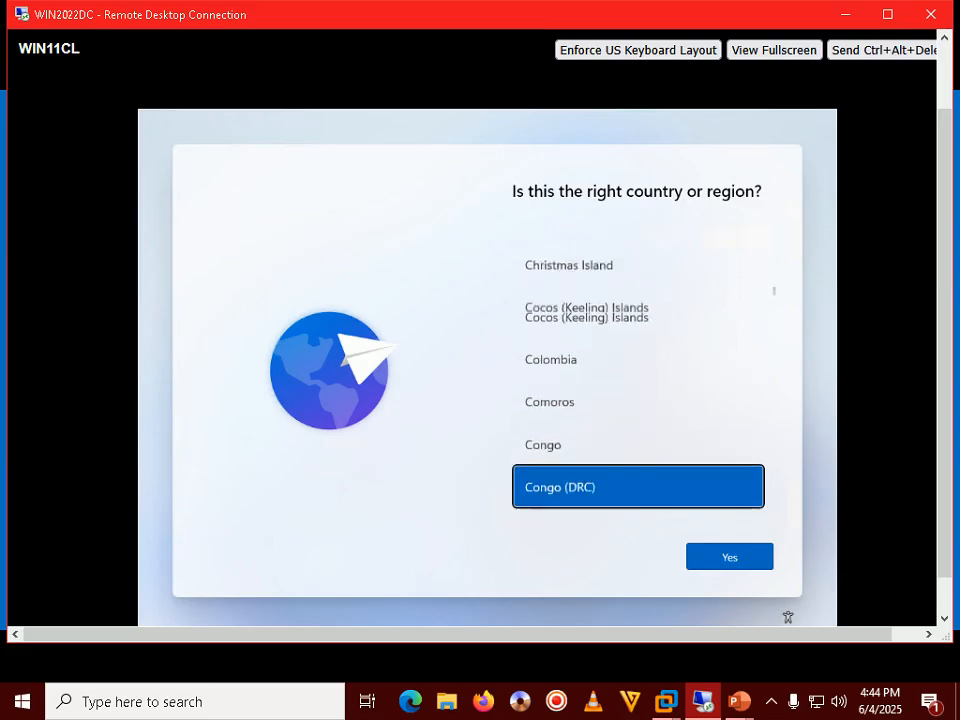
key(Down)
key(Down)
key(Down)
key(Down)
key(Down)
key(Down)
key(Down)
key(Down)
key(Down)
key(Down)
key(Down)
key(Down)
key(Down)
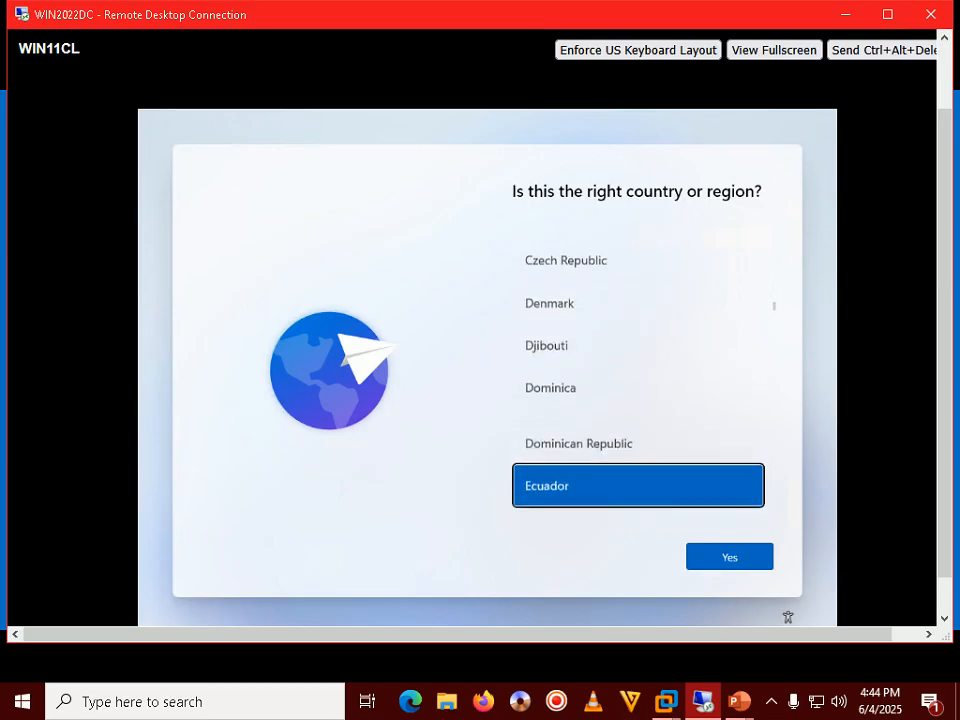
key(Down)
key(Down)
key(Down)
key(Down)
key(Down)
key(Down)
key(Down)
key(Down)
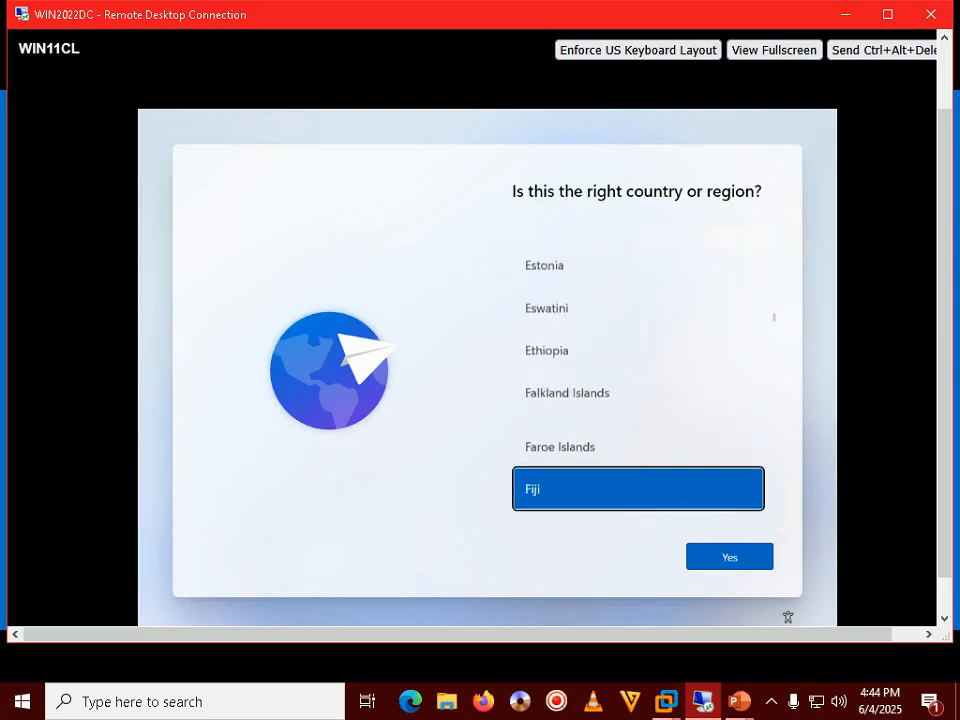
key(Down)
key(Down)
key(Down)
key(Down)
key(Down)
key(Down)
key(Down)
key(Down)
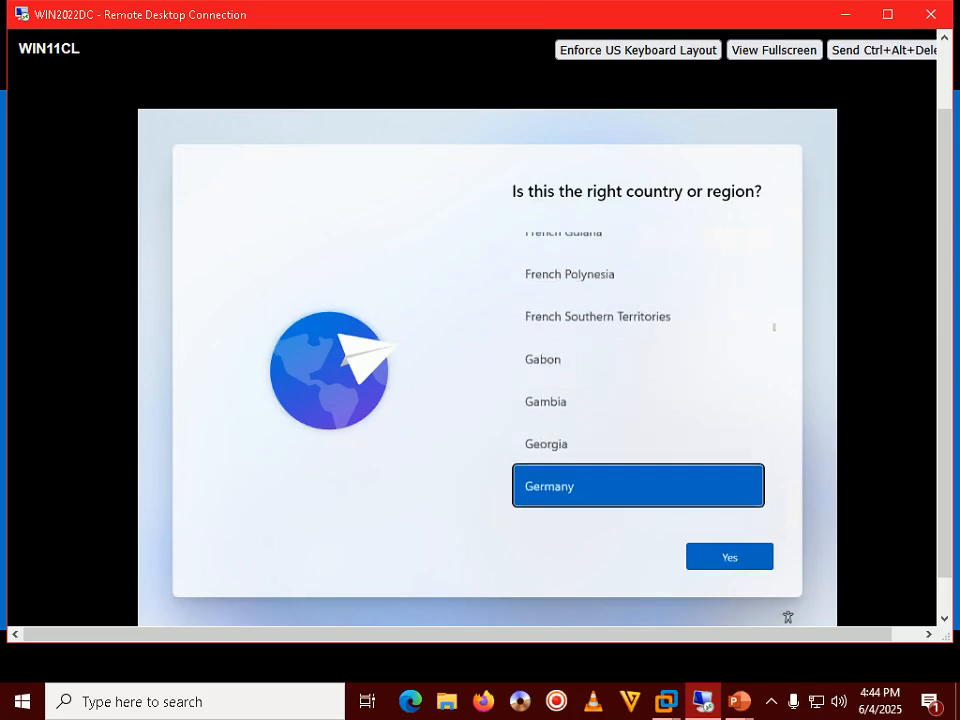
key(Down)
key(Down)
key(Down)
key(Down)
key(Down)
key(Down)
key(Down)
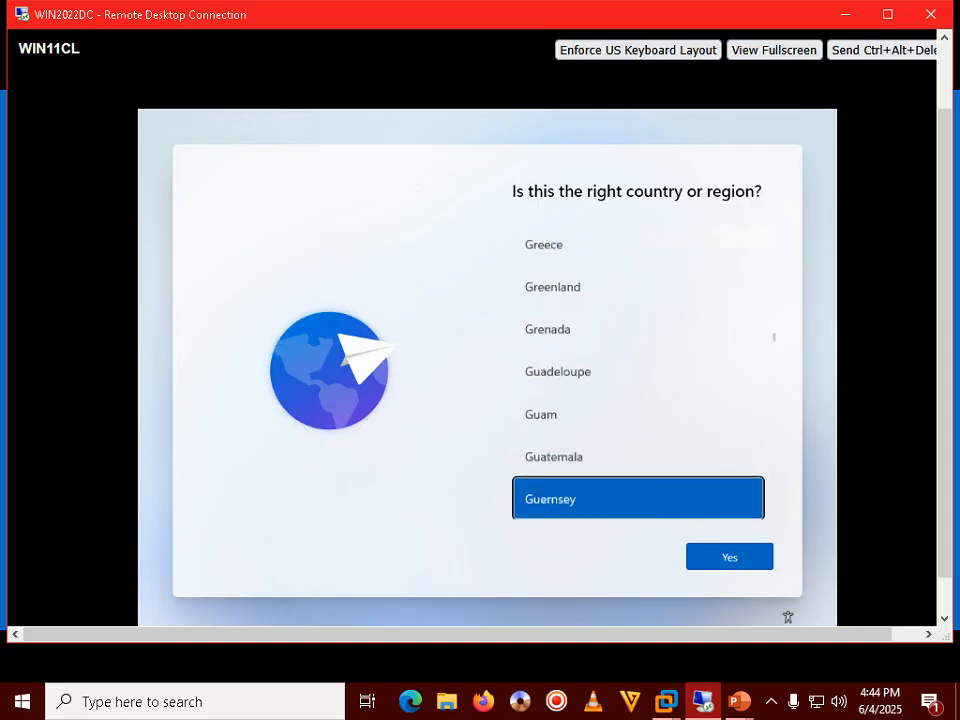
key(Down)
key(Down)
key(Down)
key(Down)
key(Down)
key(Down)
key(Down)
key(Down)
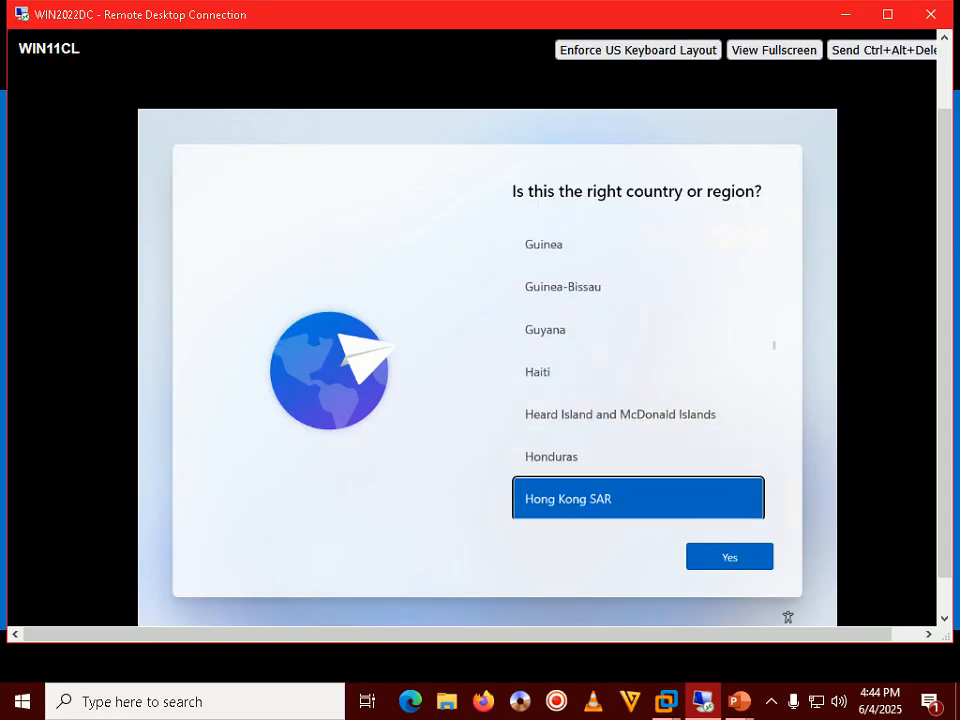
key(Down)
key(Up)
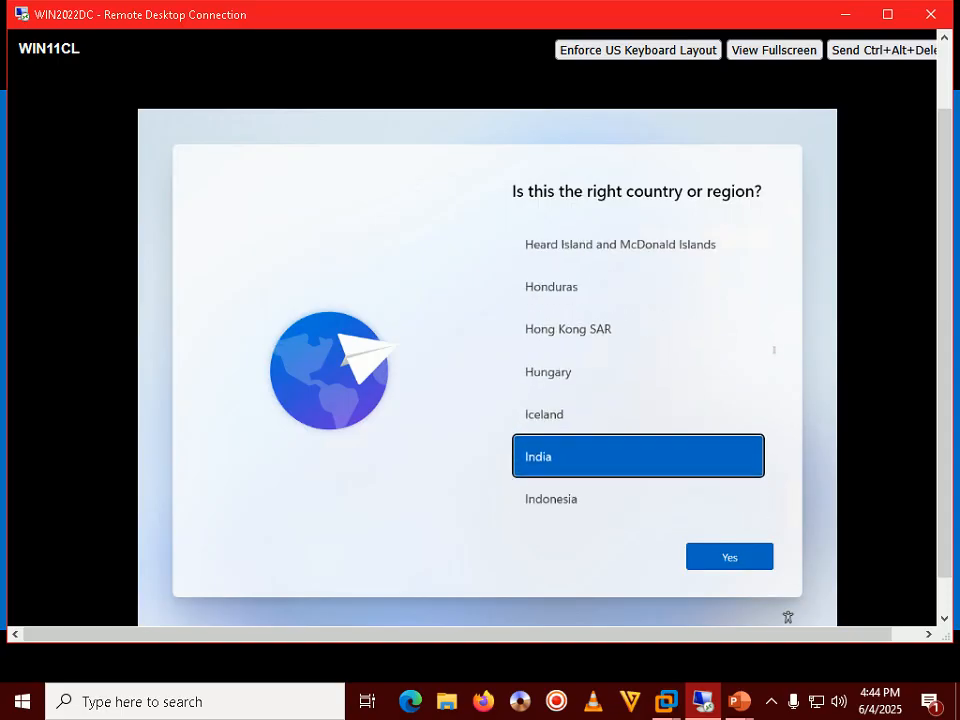
key(Tab)
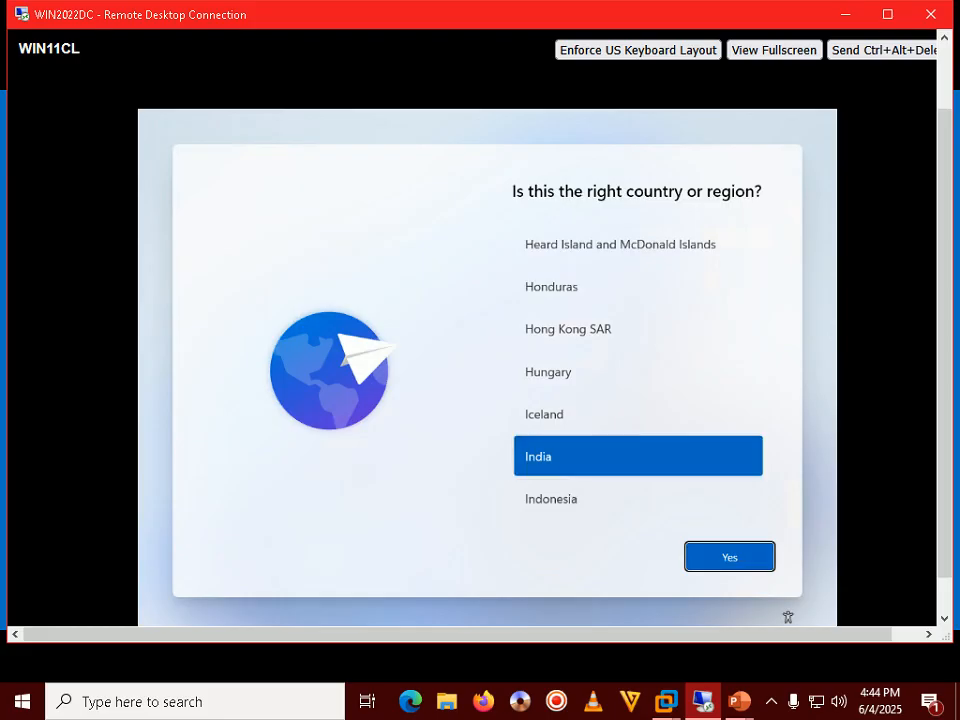
key(Return)
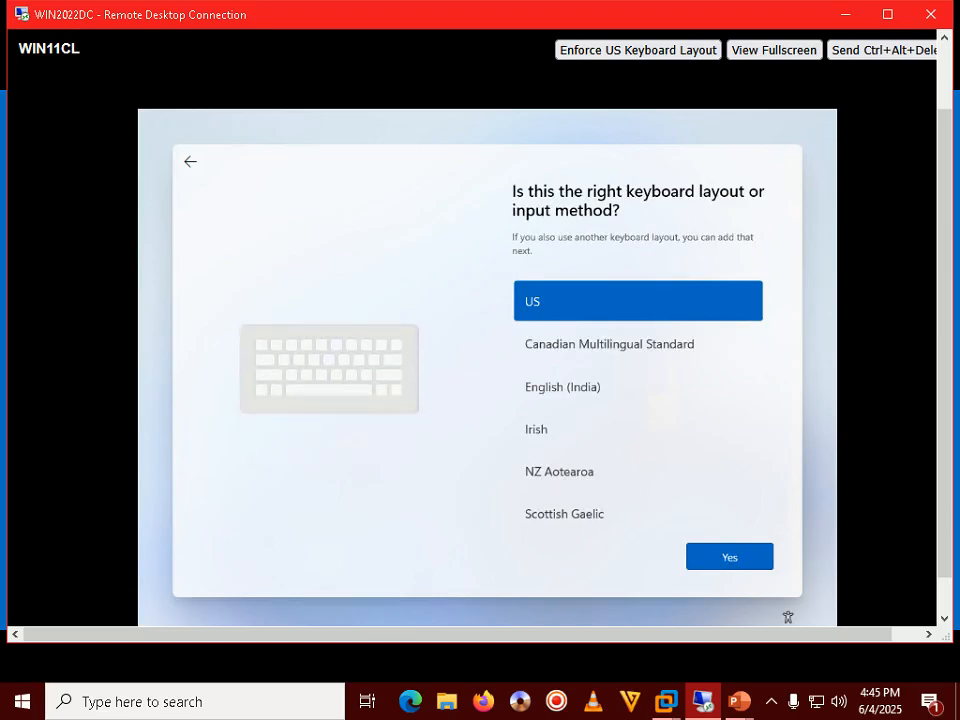
Choose English (India) as the keyboard layout and skip adding a second layout.
key(Down)
key(Down)
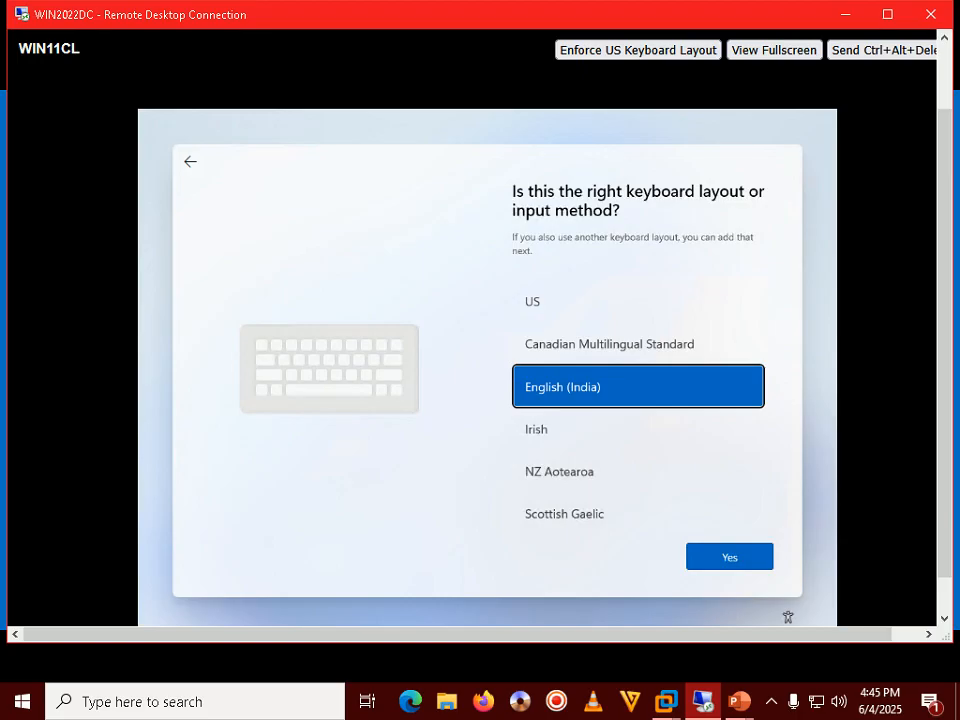
key(Return)
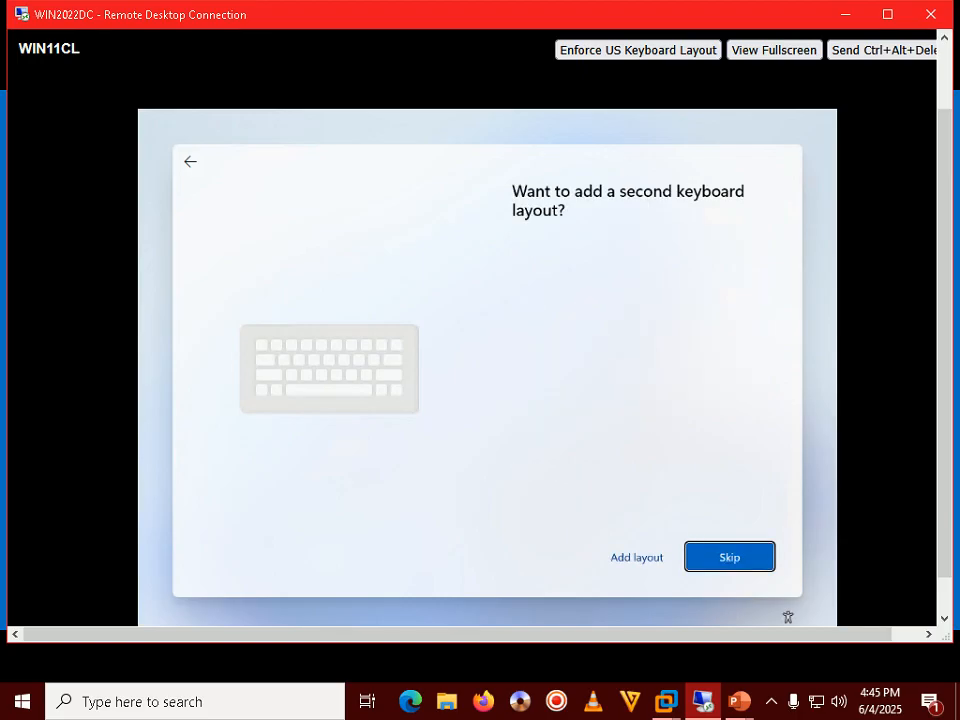
key(Return)
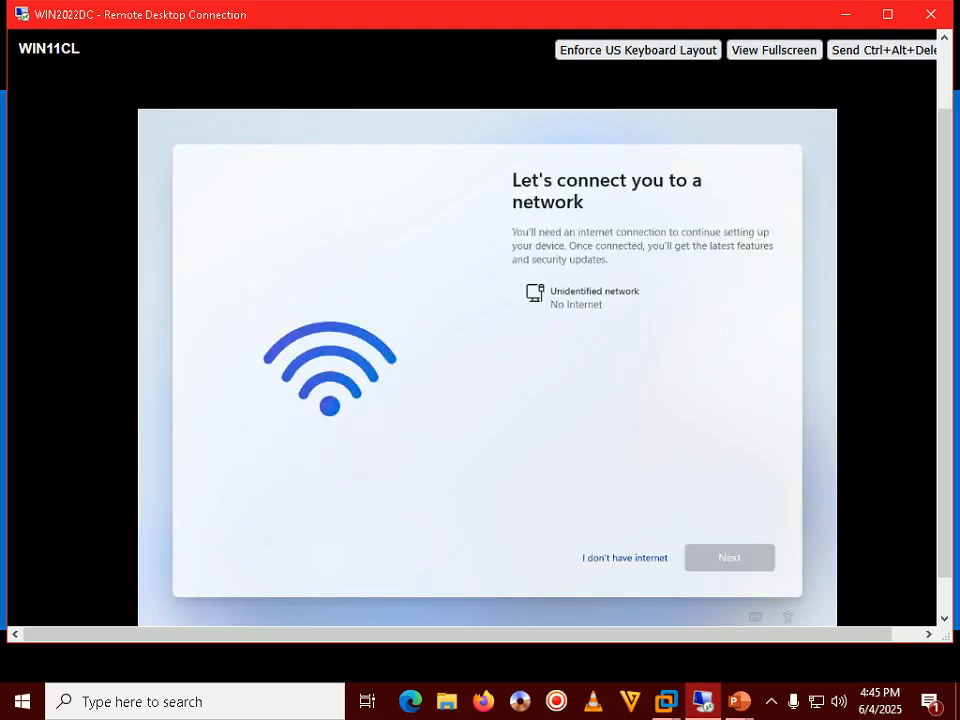
Continue setup offline with 'I don't have internet' and limited setup.
key(Tab)
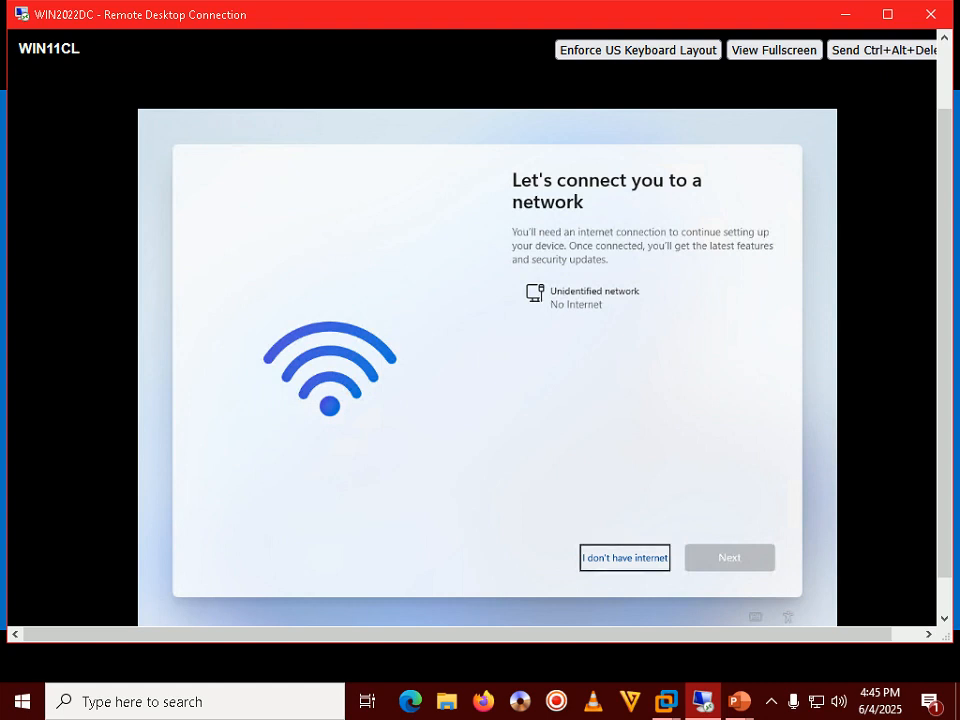
key(Return)
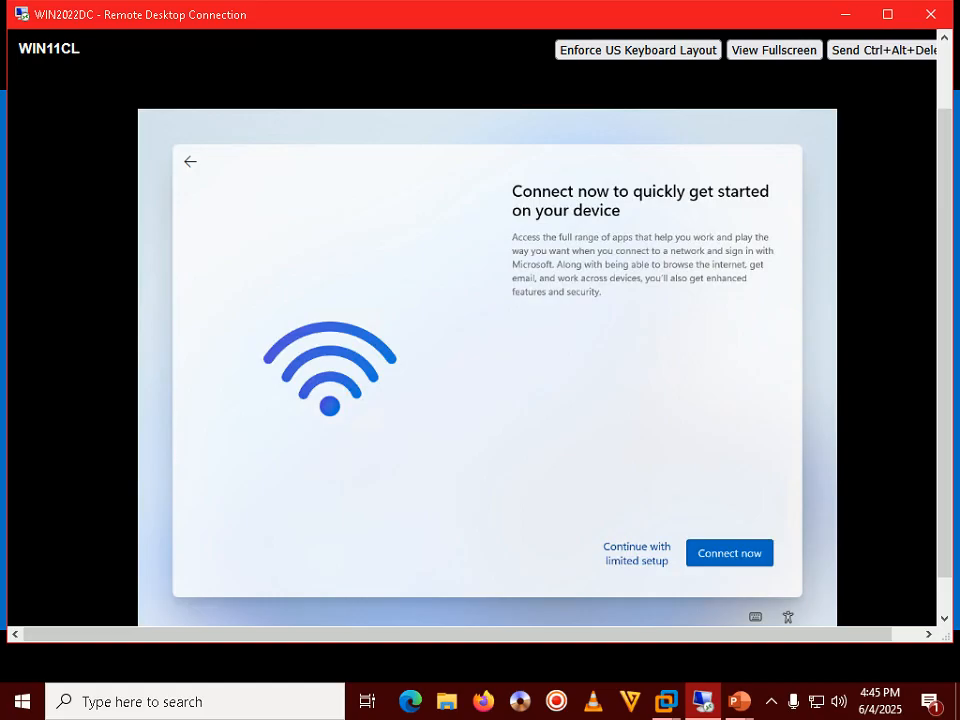
key(Tab)
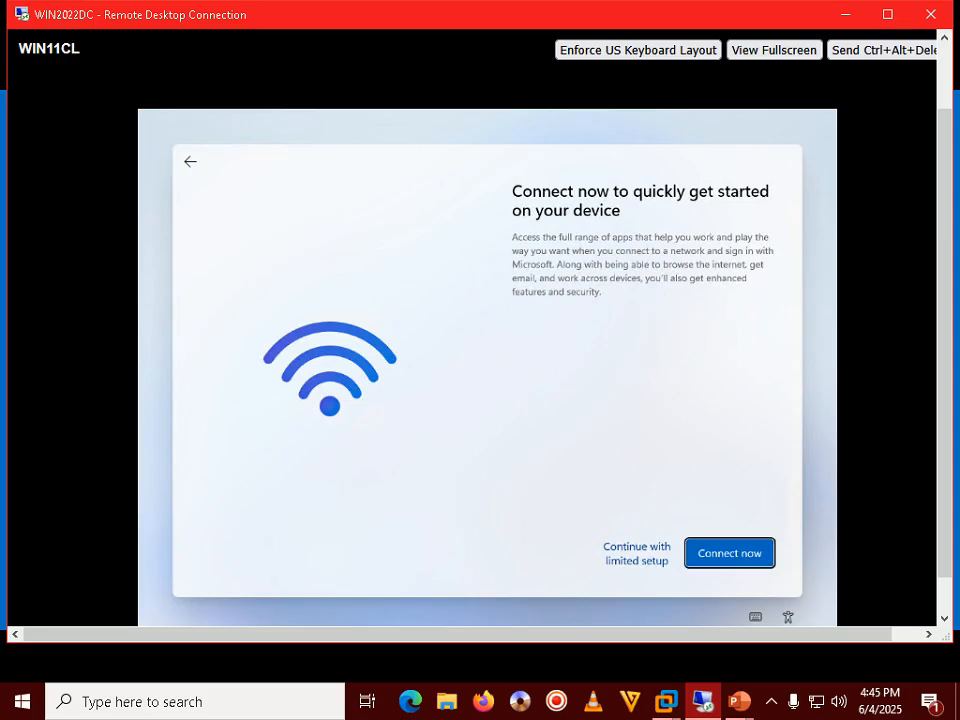
click(767, 702)
click(770, 702)
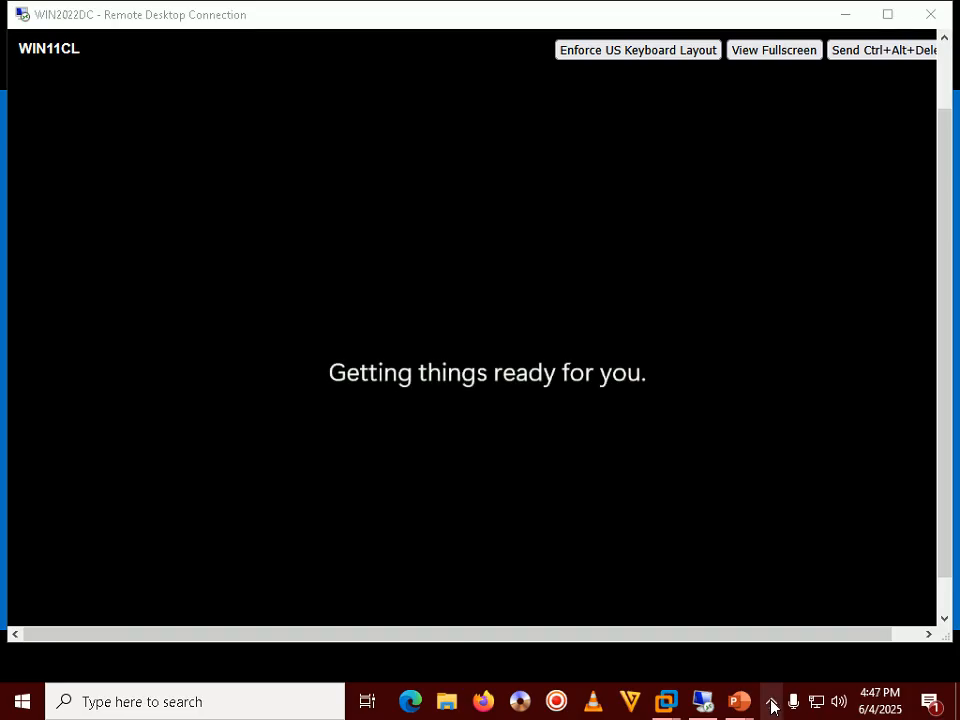
Bring the remote session forward to view WIN11CL's finished Windows 11 desktop.
click(771, 704)
click(771, 704)
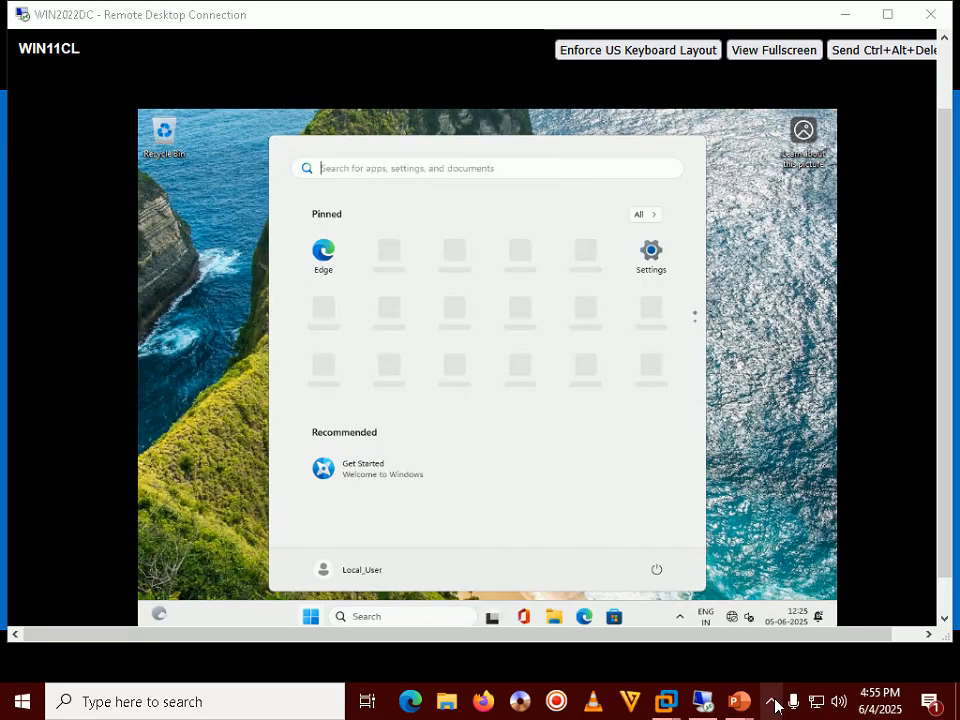
click(771, 702)
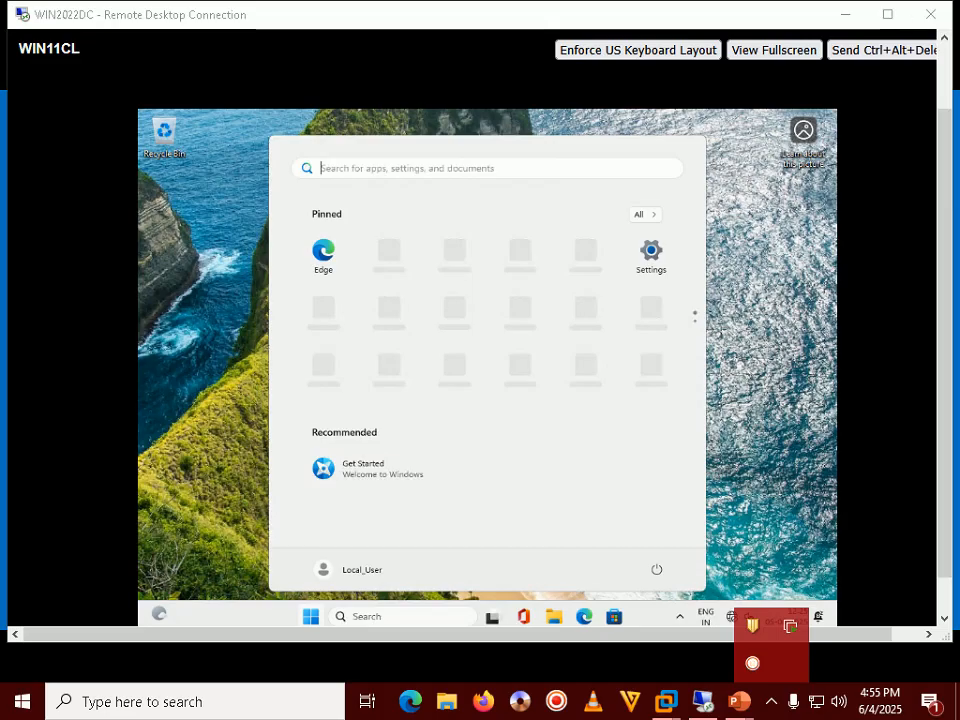
click(382, 468)
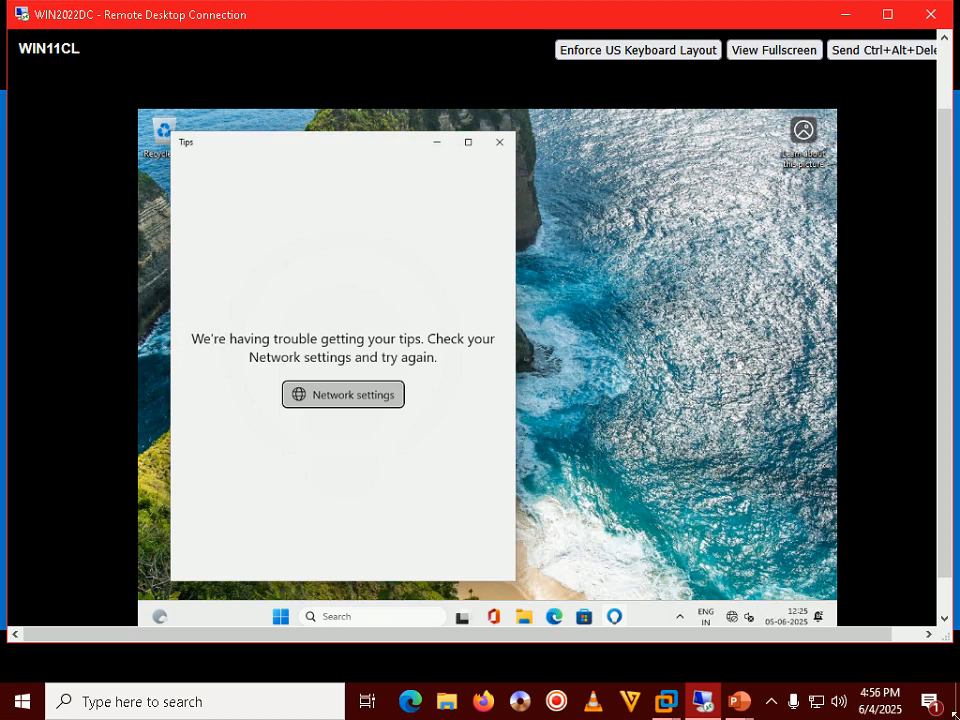
Return to the full-screen PowerPoint slide show and advance to Step 184.
click(737, 701)
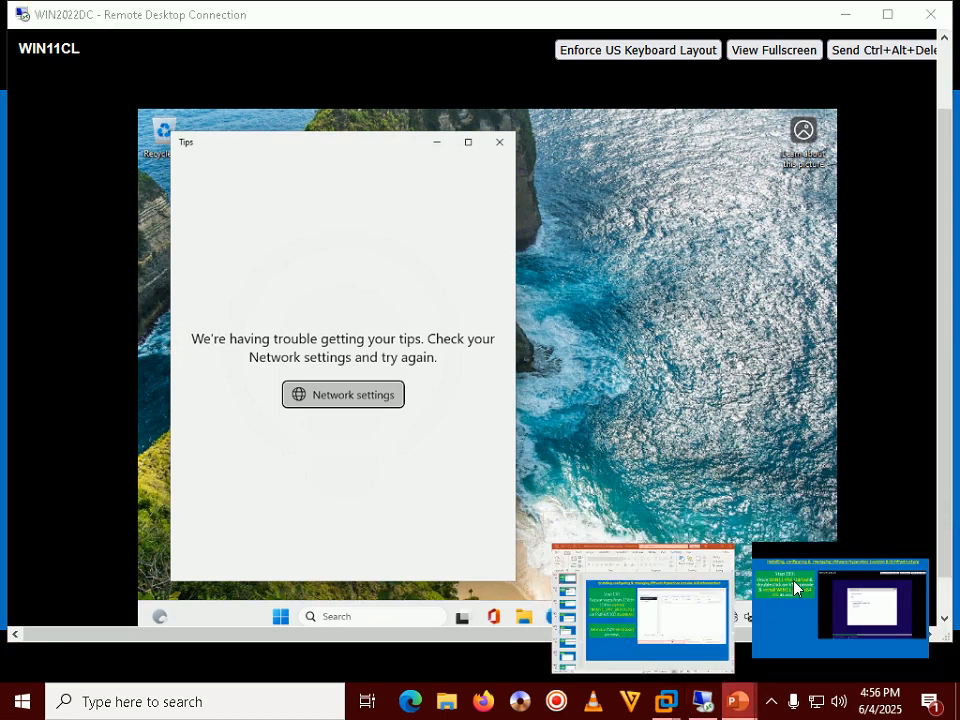
click(763, 632)
key(Right)
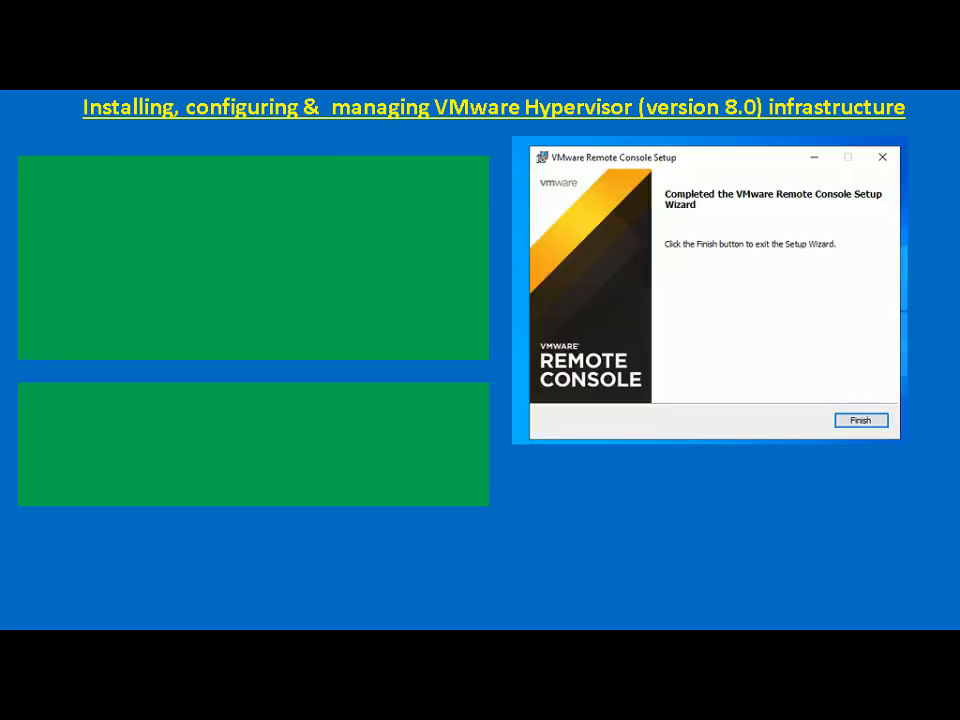
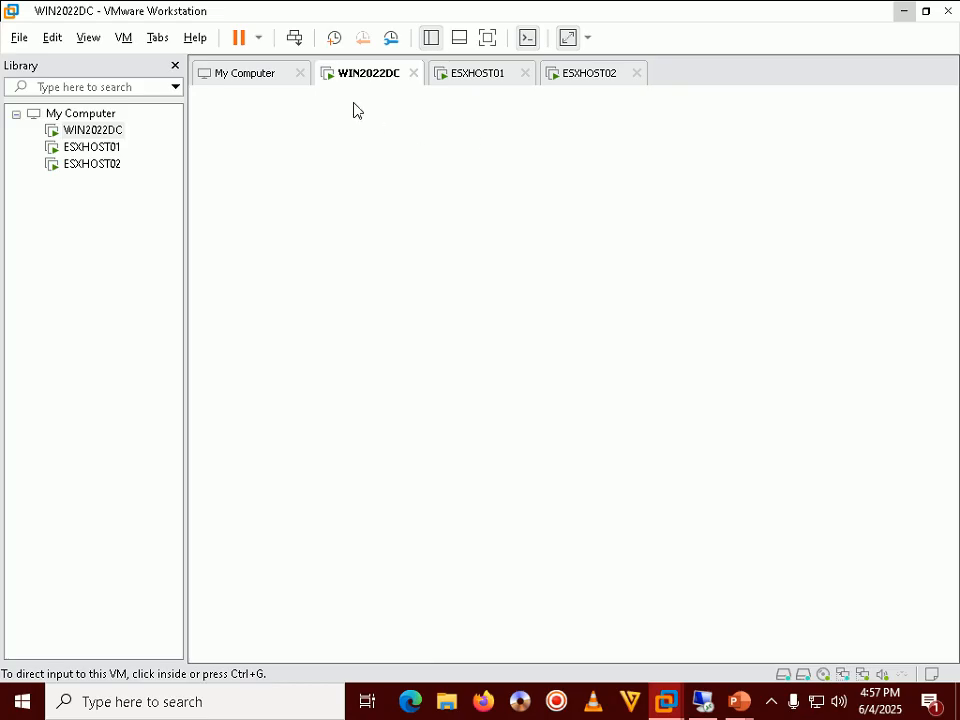
click(113, 134)
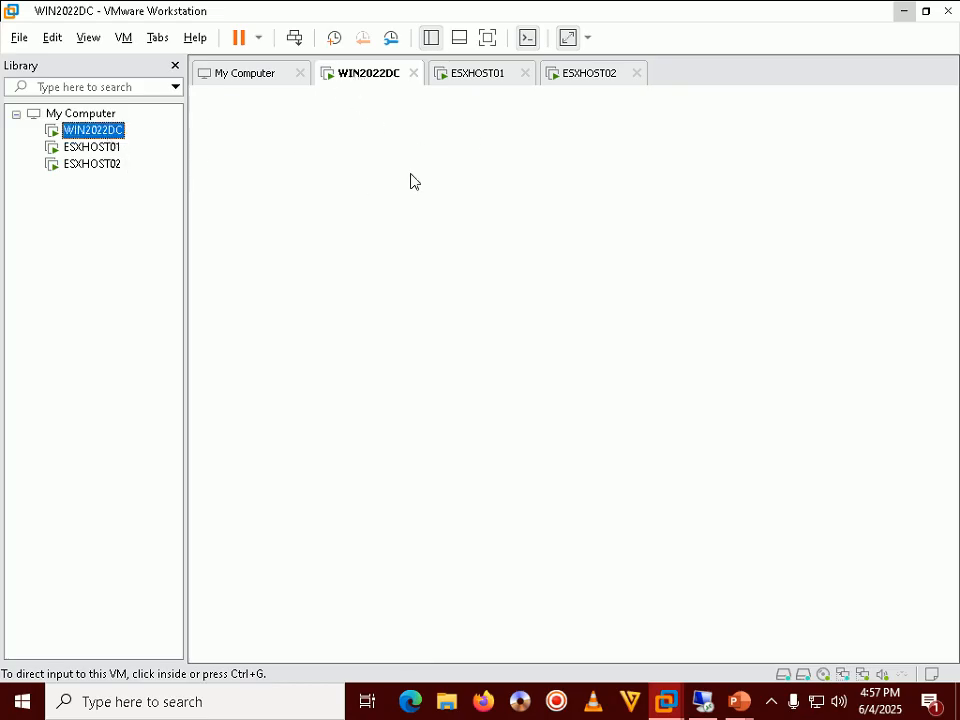
right_click(353, 80)
click(393, 326)
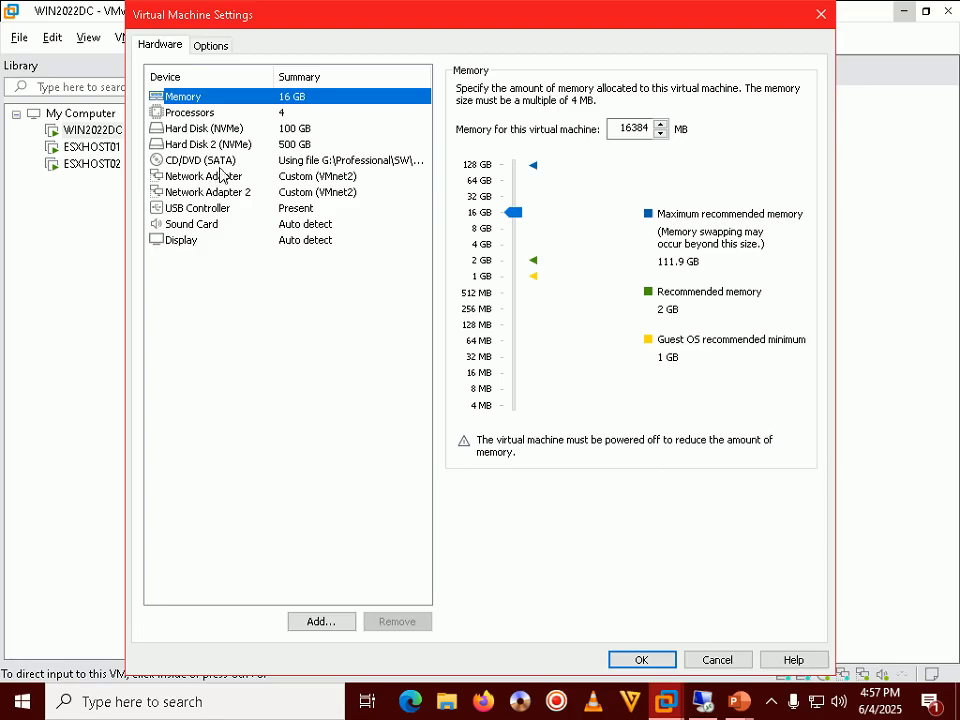
click(190, 160)
click(664, 226)
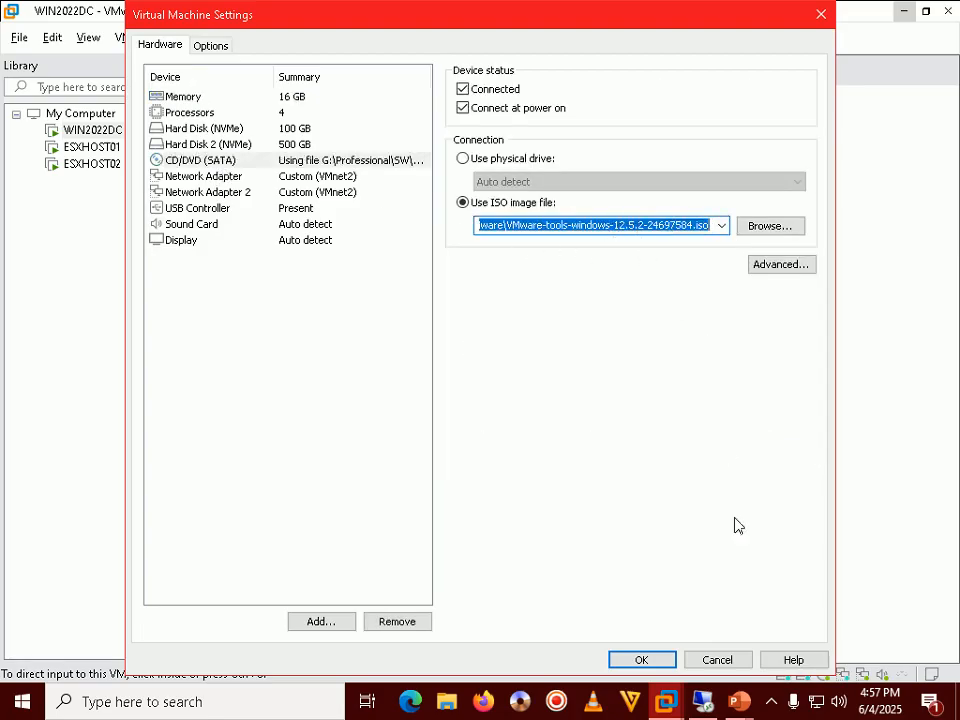
click(733, 662)
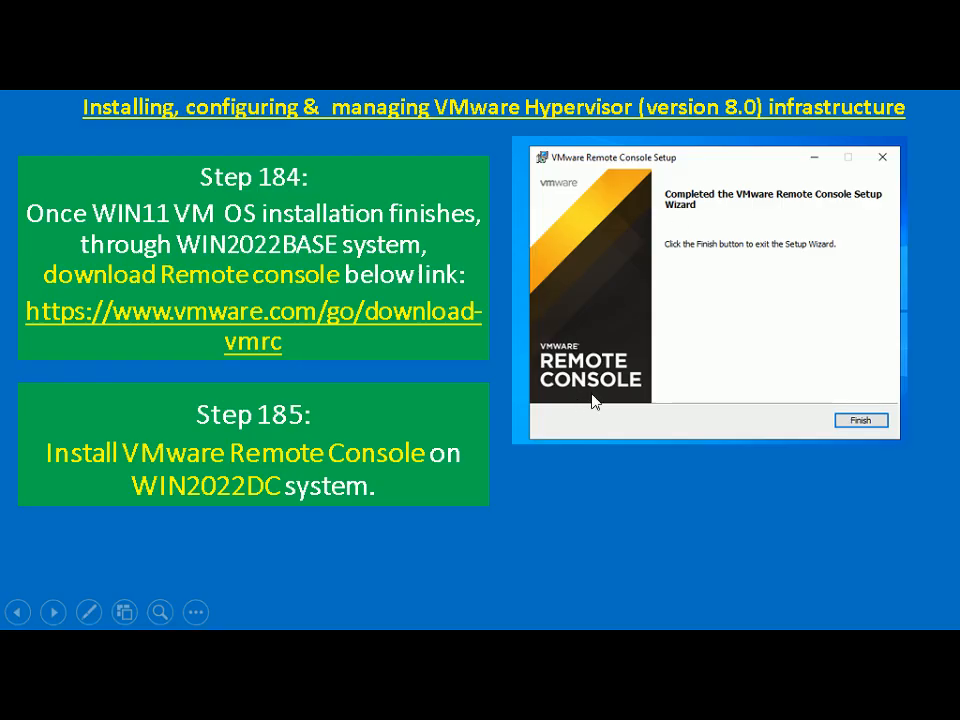
Switch to the WIN2022DC remote session and minimize Firefox to reveal its desktop.
key(alt+Tab)
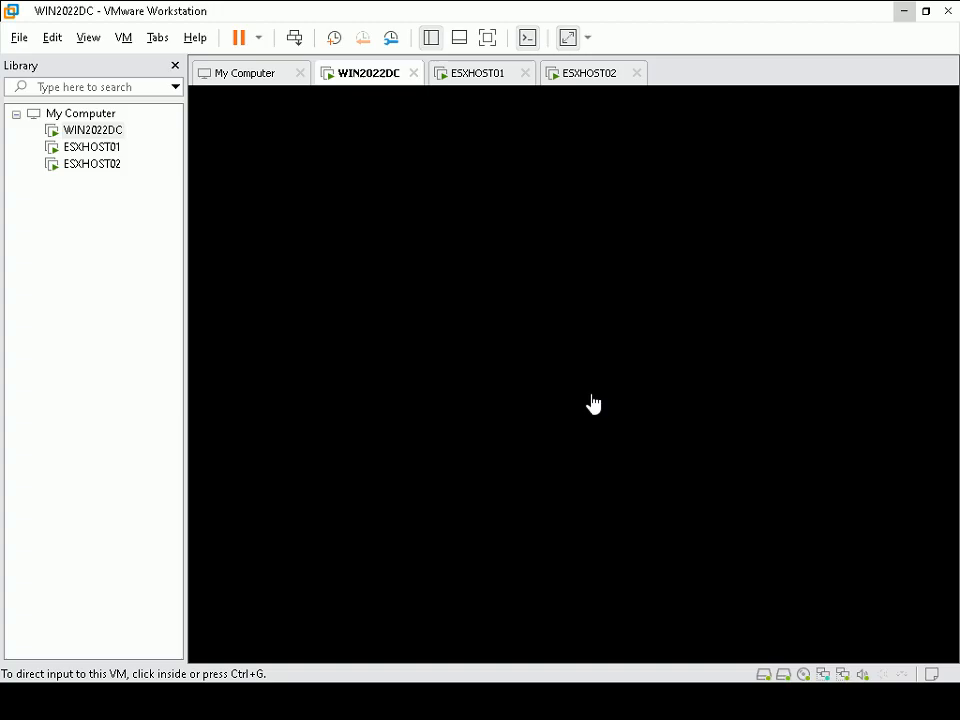
key(alt+Tab)
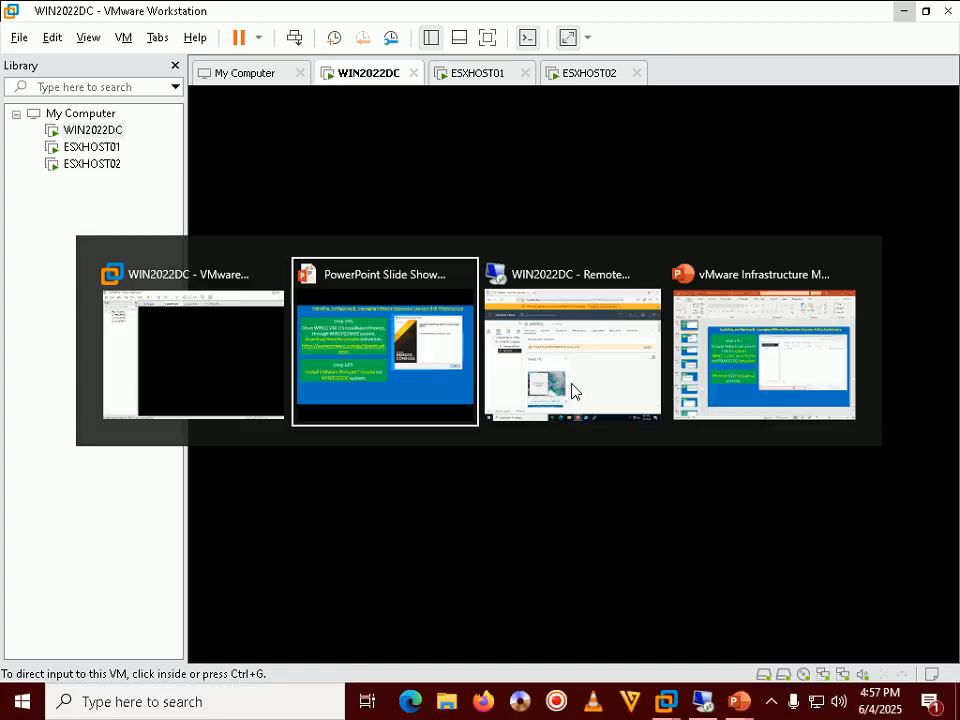
key(alt+Tab)
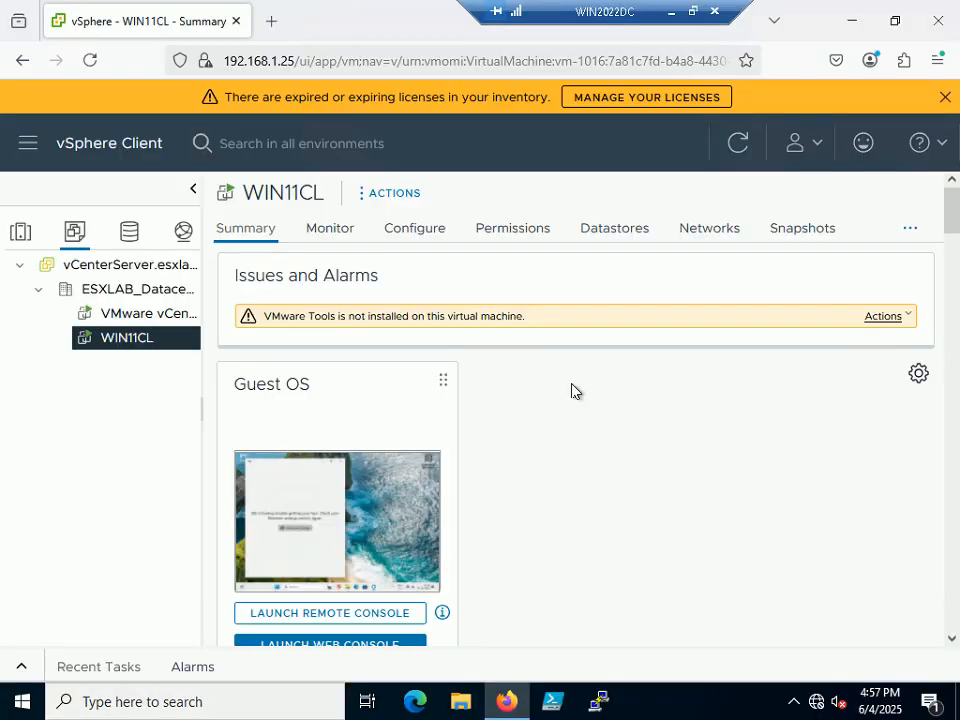
click(852, 20)
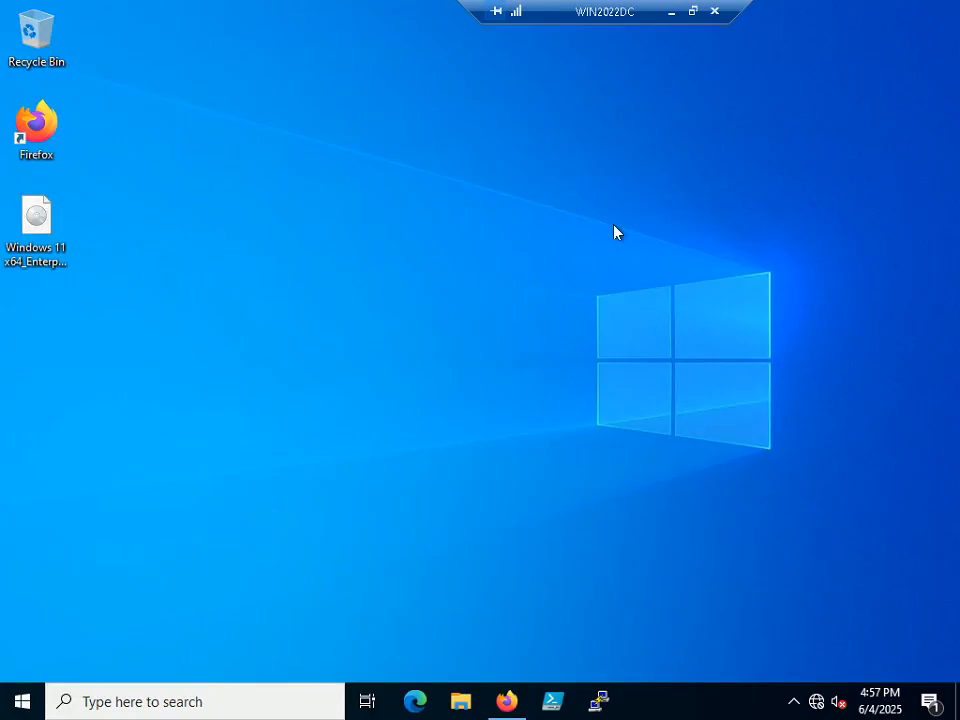
Run VMware-VMRC-12.0.1-18113358.exe from the DVD drive's Other Tools folder, allowing it to make changes.
click(459, 705)
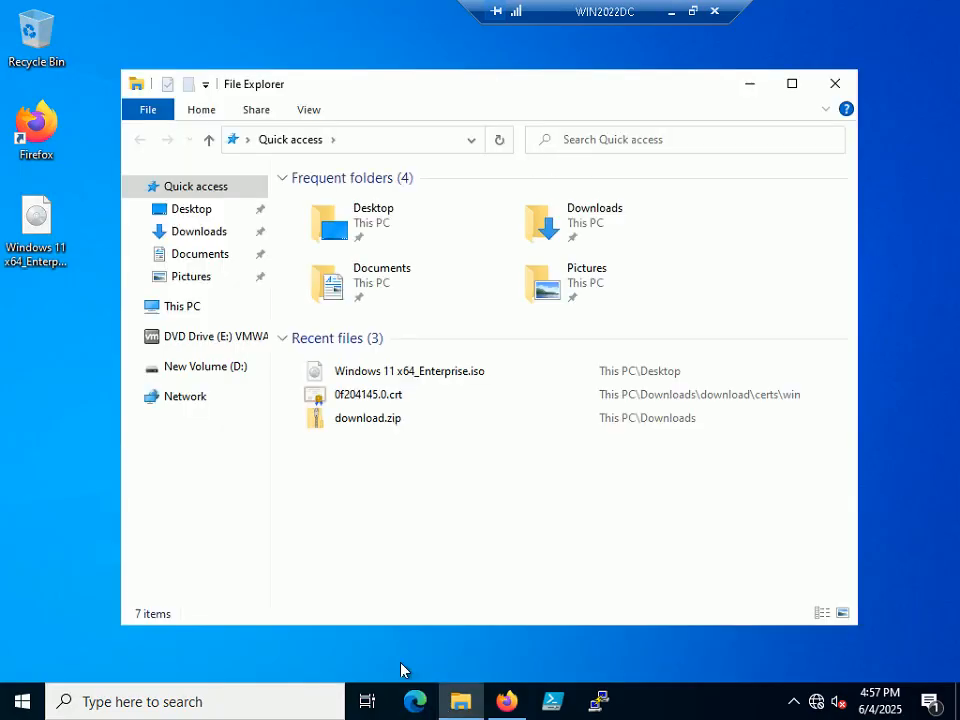
click(207, 343)
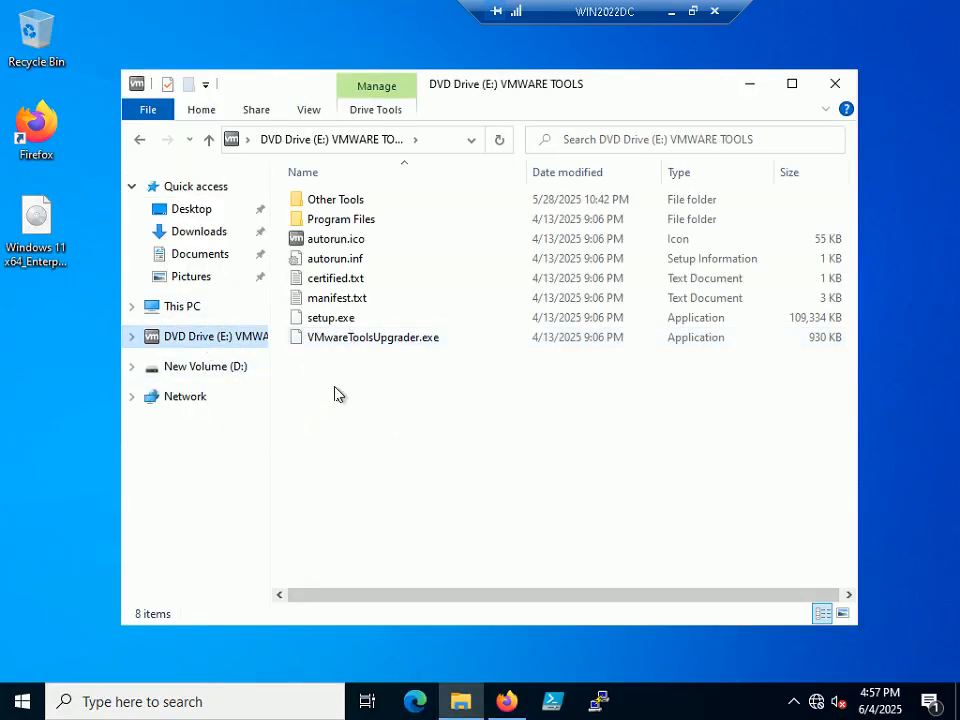
double_click(347, 201)
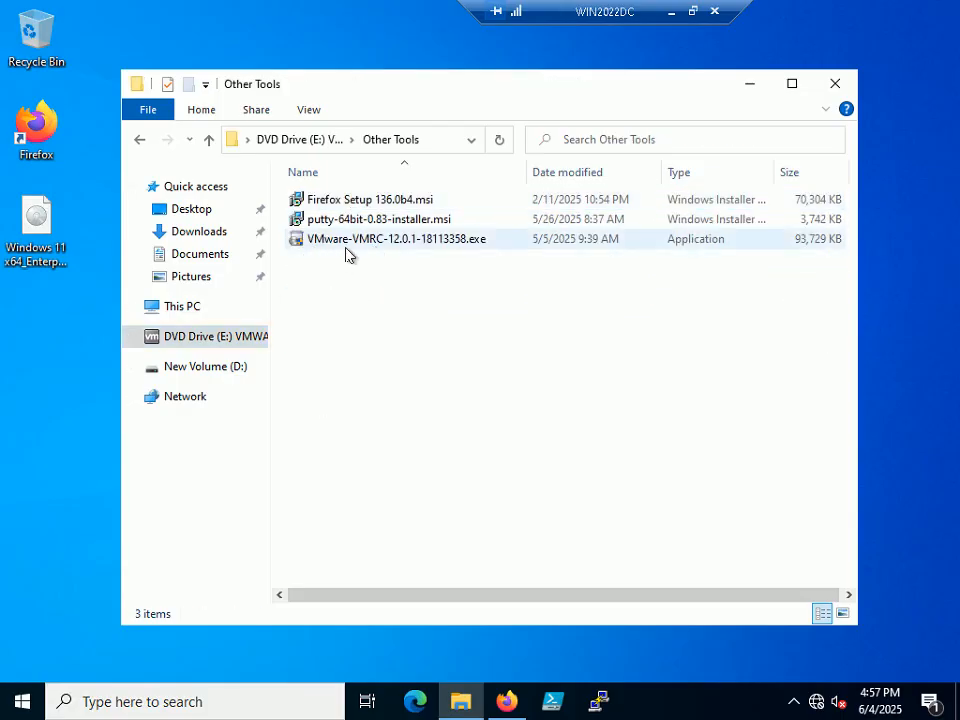
double_click(447, 240)
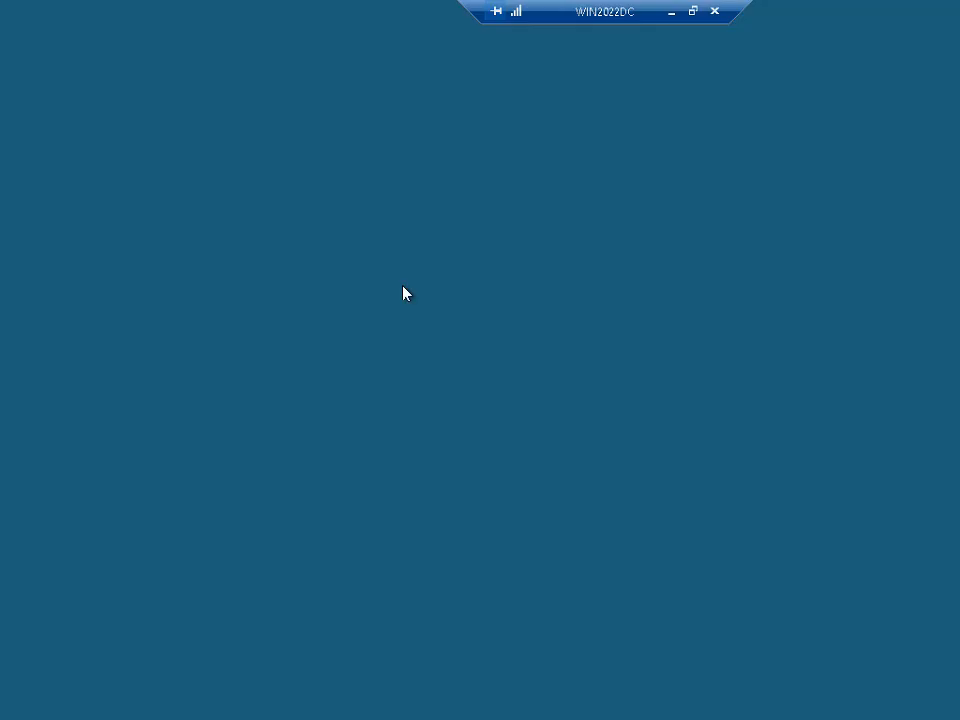
click(405, 484)
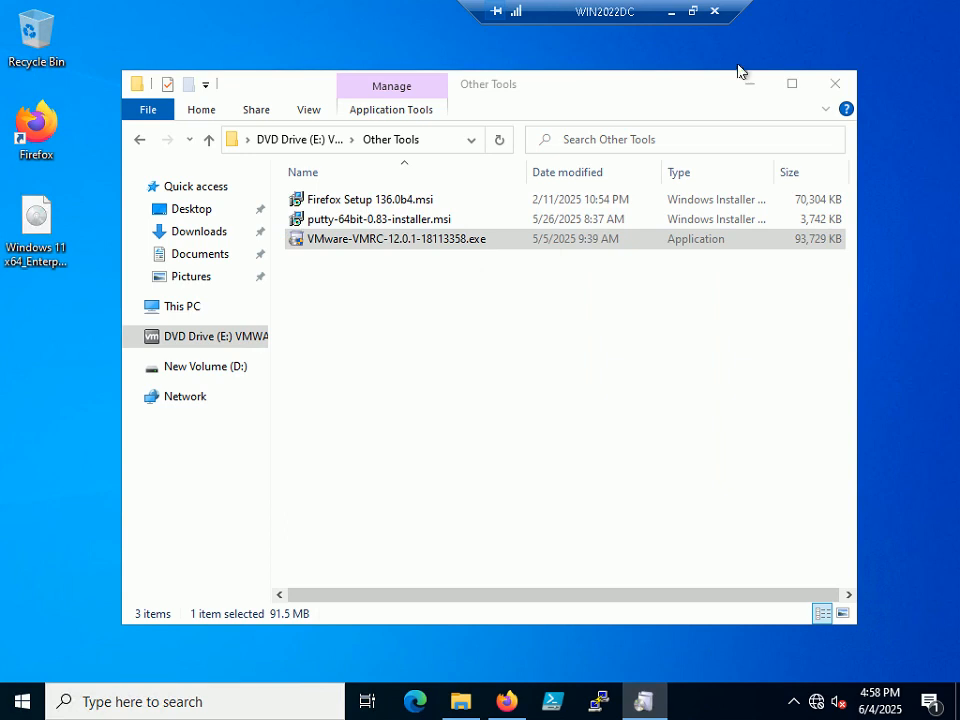
click(750, 85)
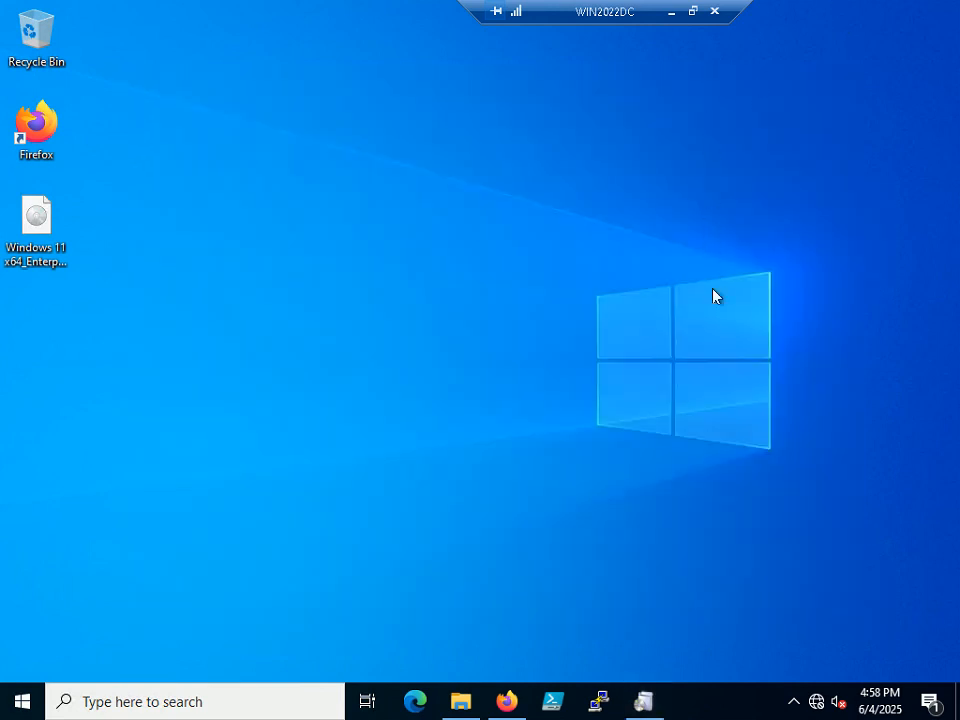
Show the WIN2022DC session in a window with the Remote Console Setup welcome page in view.
mouse_move(647, 704)
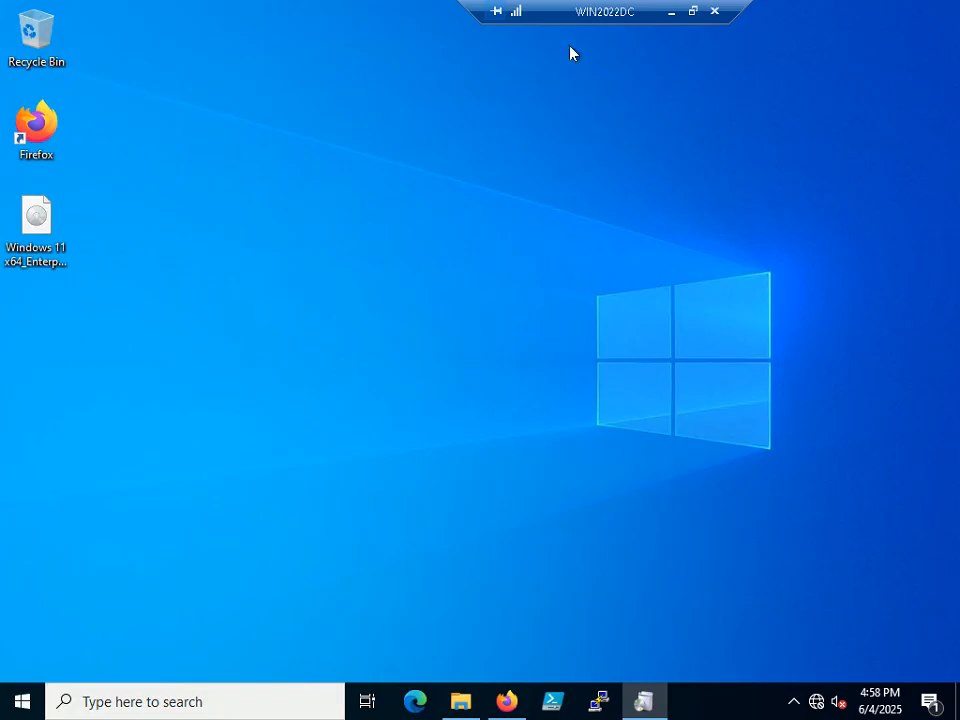
drag(585, 13, 515, 13)
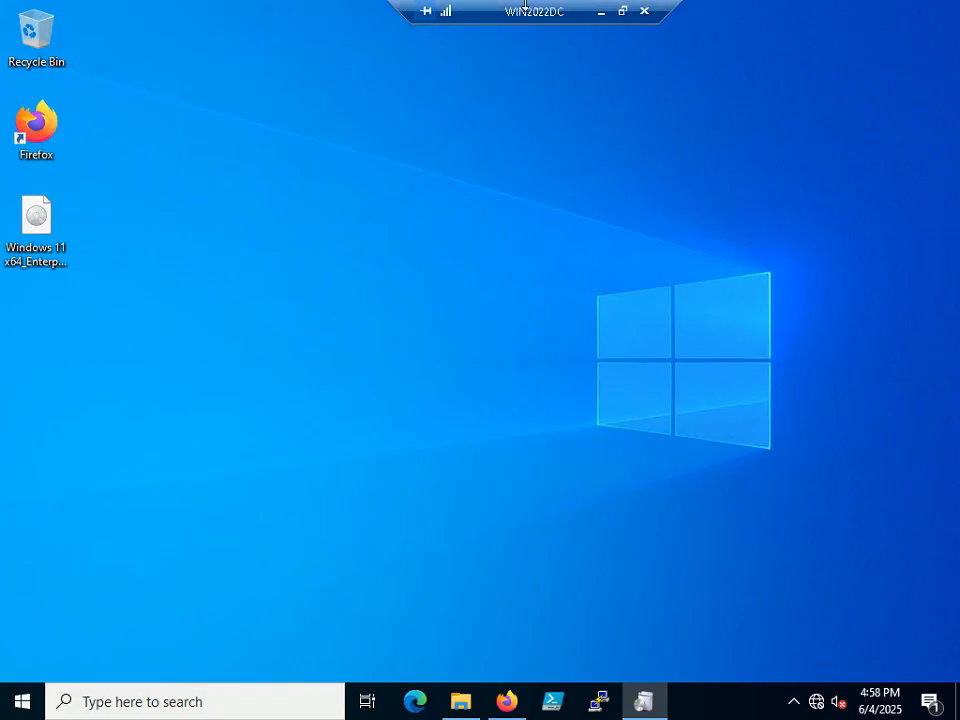
click(620, 12)
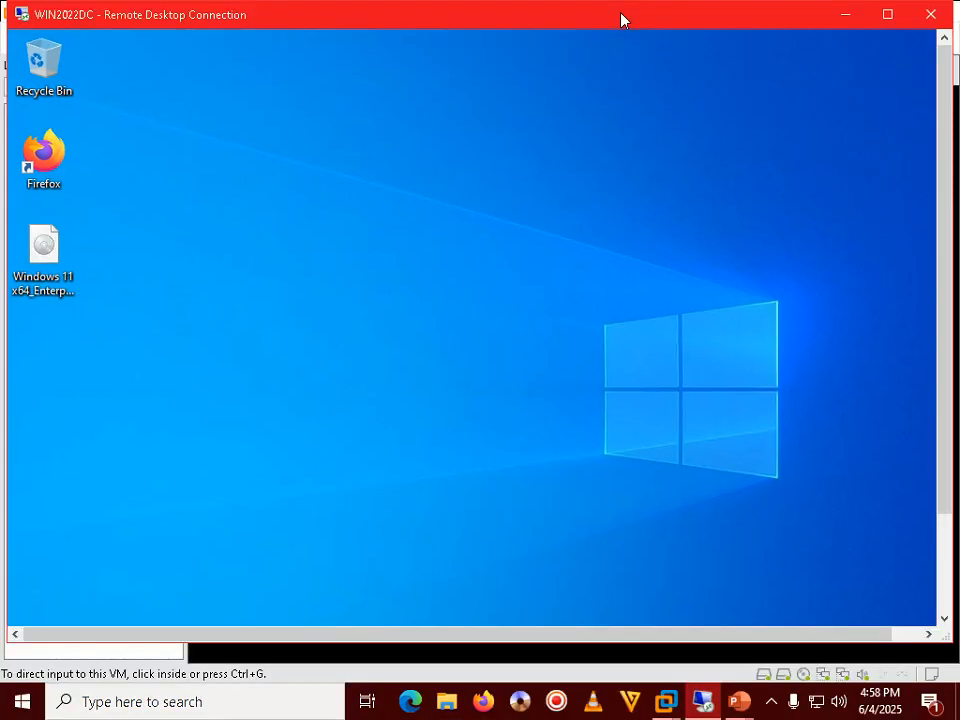
click(771, 702)
click(632, 452)
double_click(615, 21)
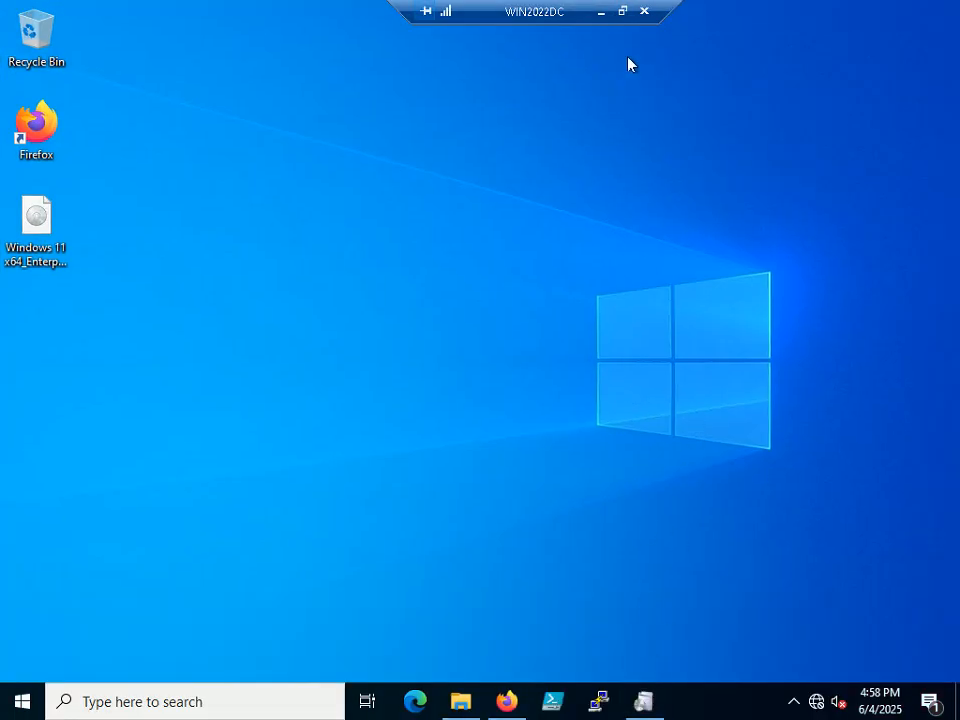
click(622, 11)
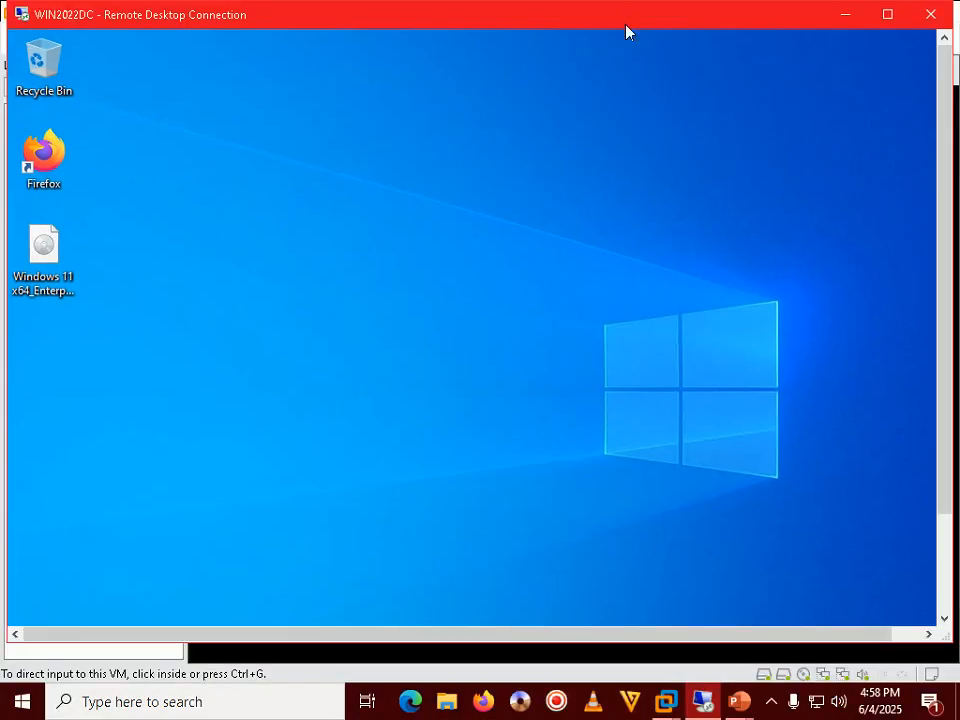
click(768, 704)
click(768, 704)
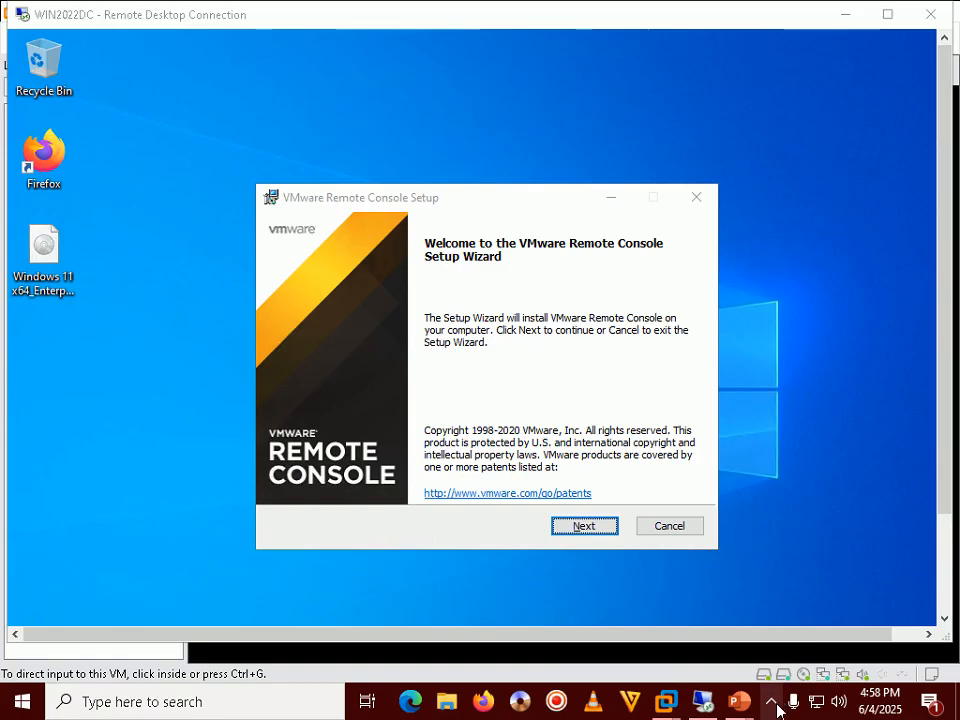
Accept the VMware Remote Console license and keep the default install location.
click(777, 707)
click(806, 497)
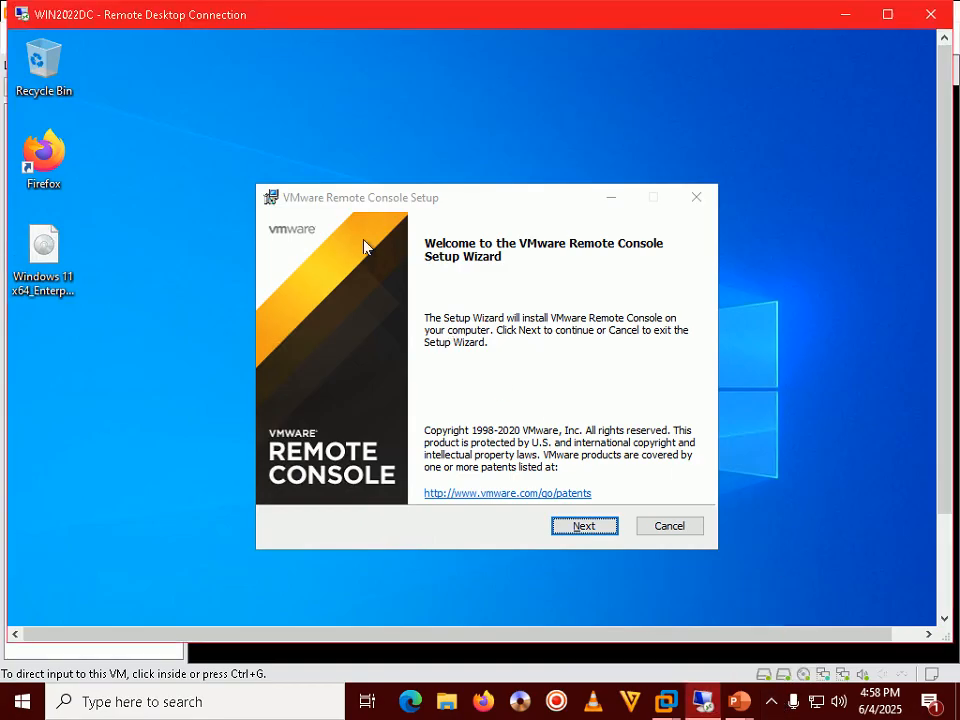
click(369, 199)
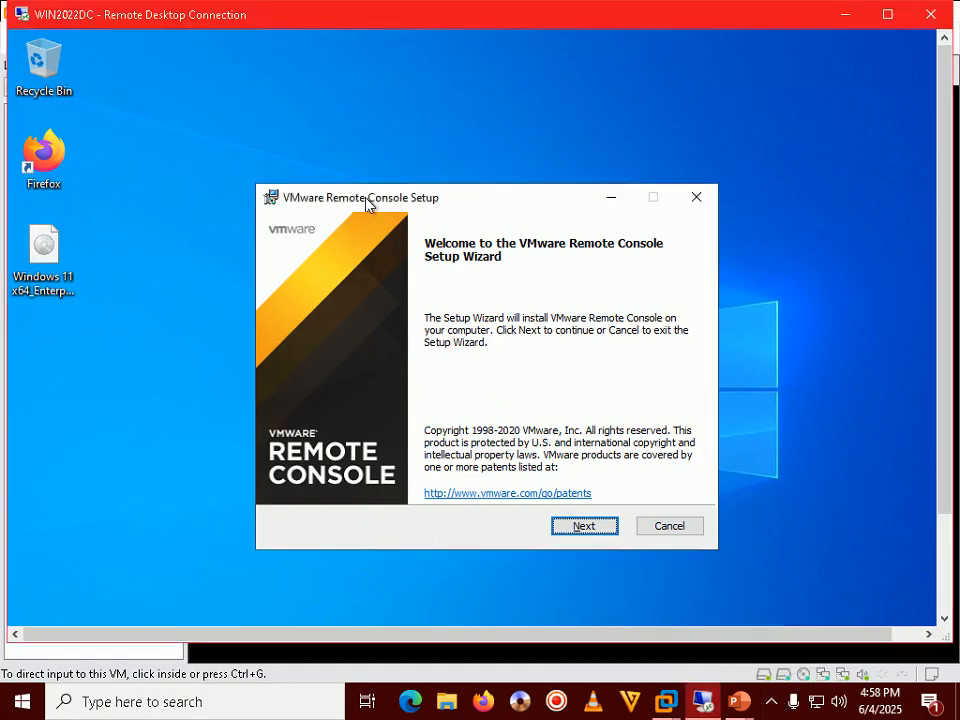
click(579, 528)
click(375, 483)
click(582, 527)
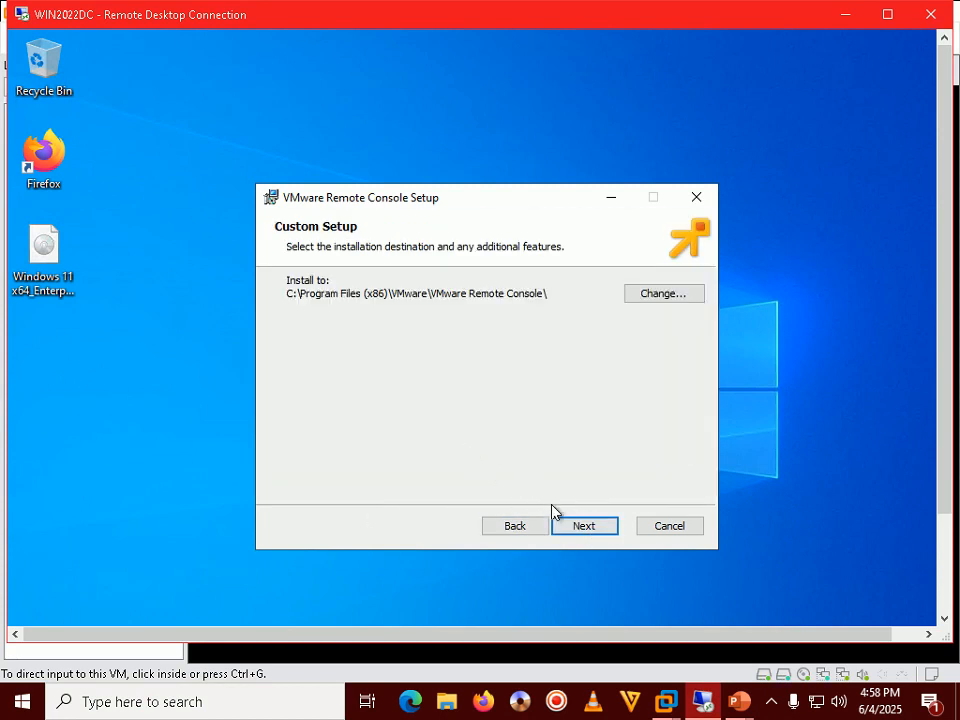
click(585, 526)
Turn off startup update checks and CEIP participation, then install and finish the setup.
click(388, 306)
click(358, 364)
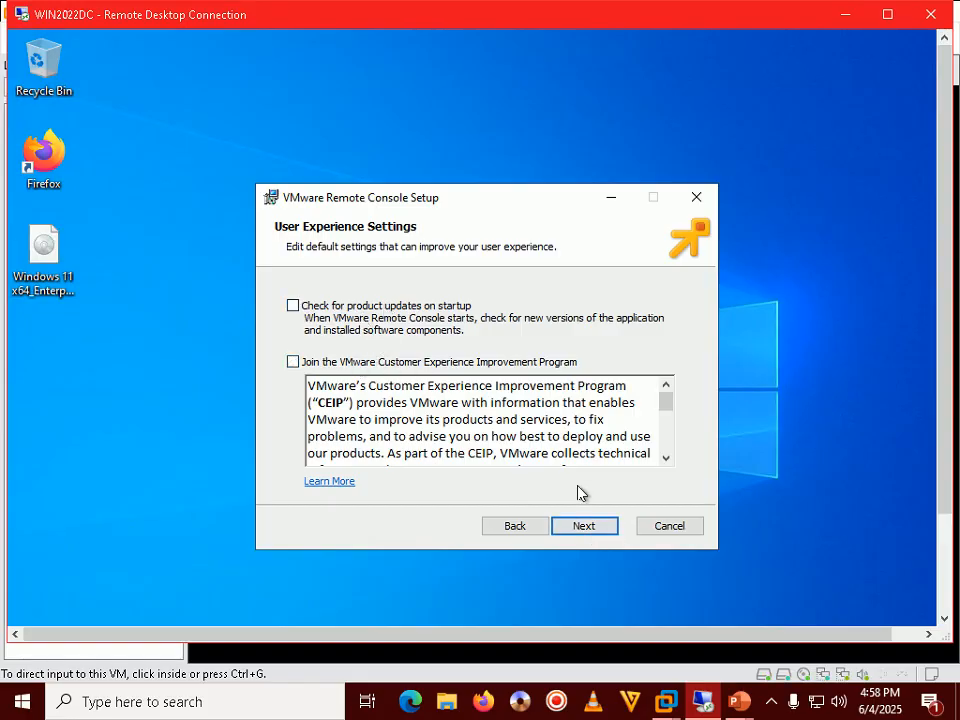
click(583, 529)
click(618, 527)
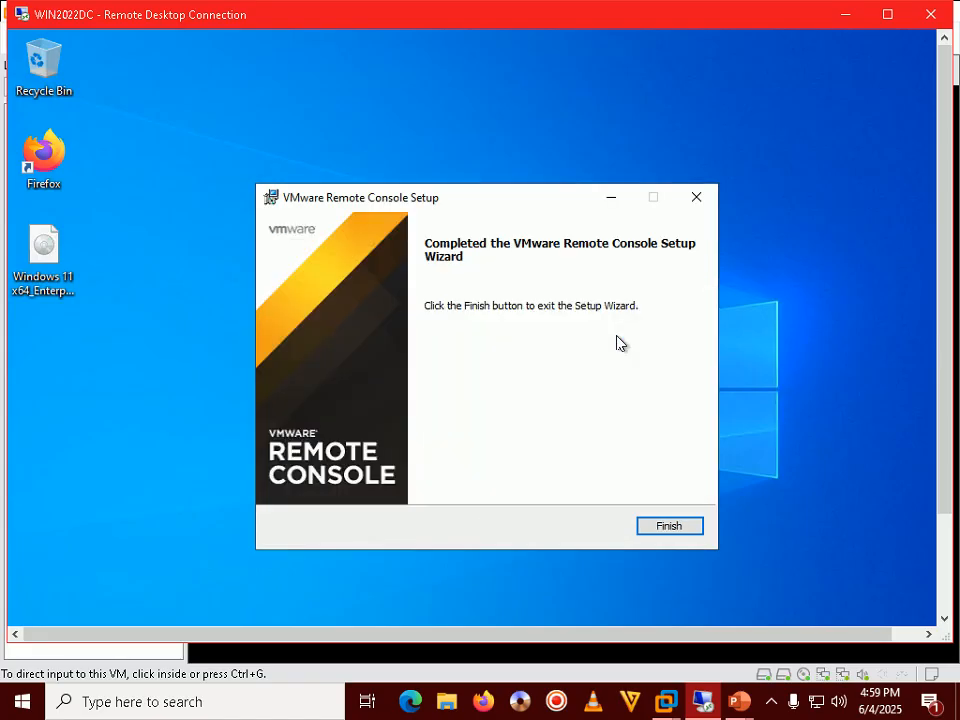
click(660, 525)
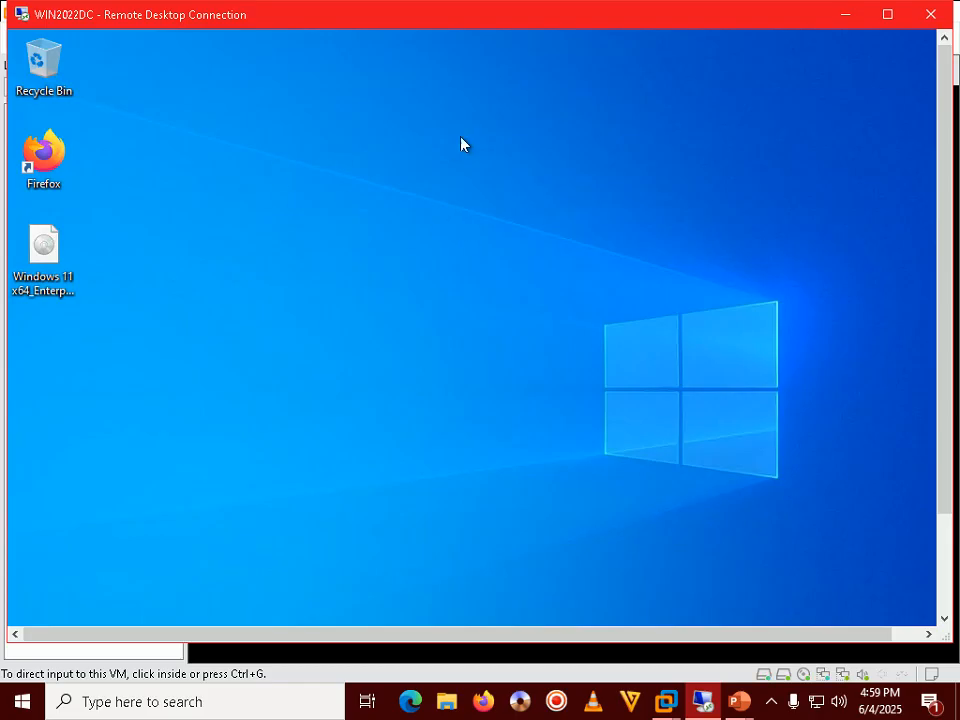
click(738, 701)
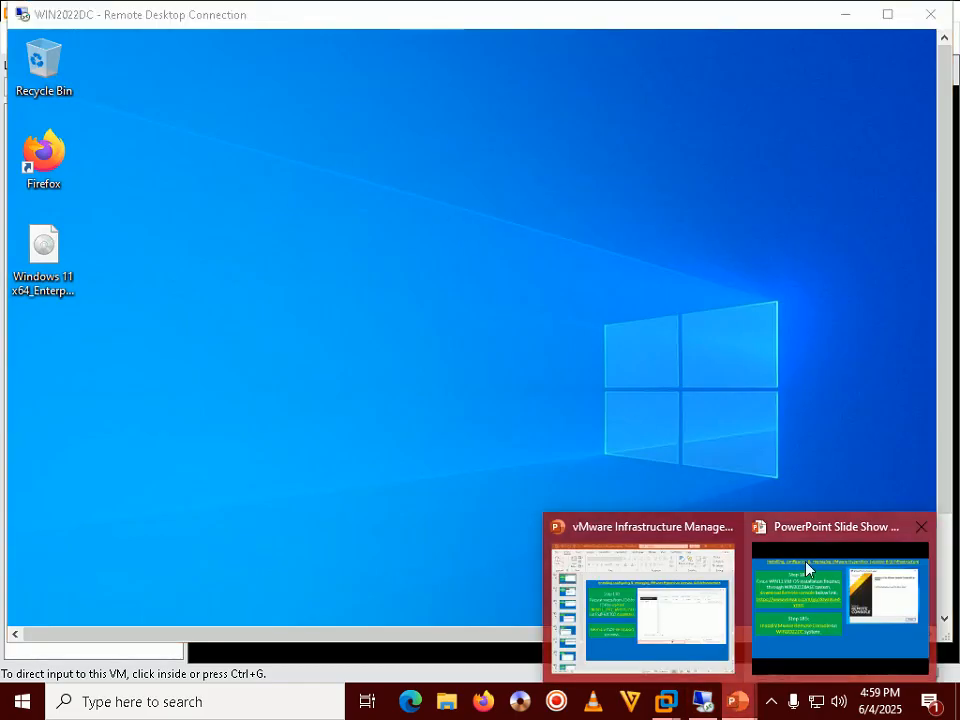
Advance the slide show to Step 186, then return to the WIN2022DC remote session.
click(808, 568)
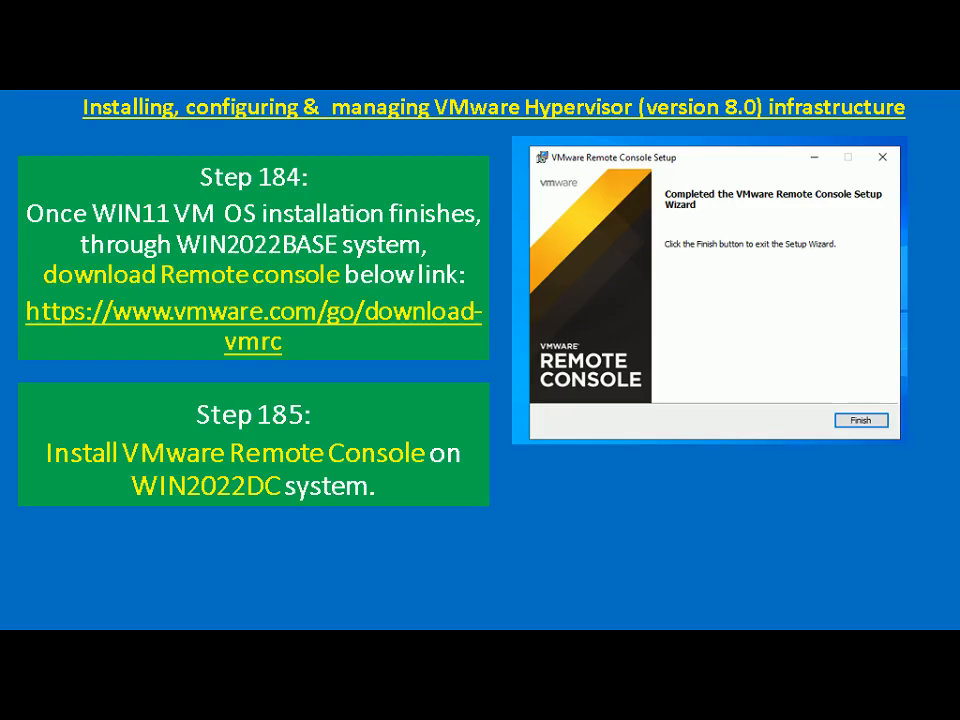
key(Right)
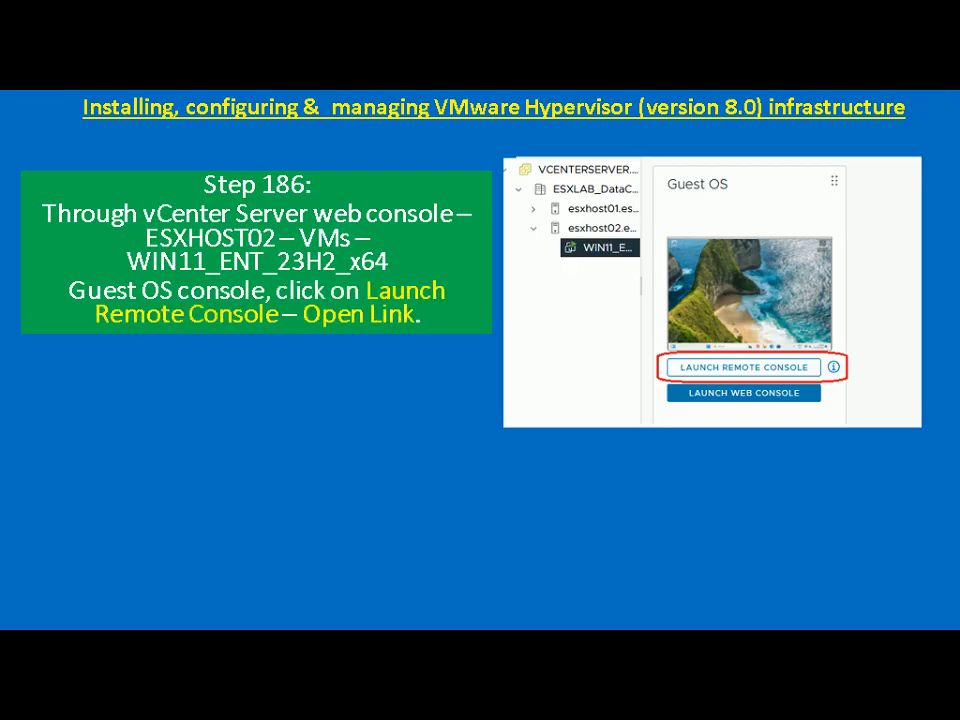
key(alt+Tab)
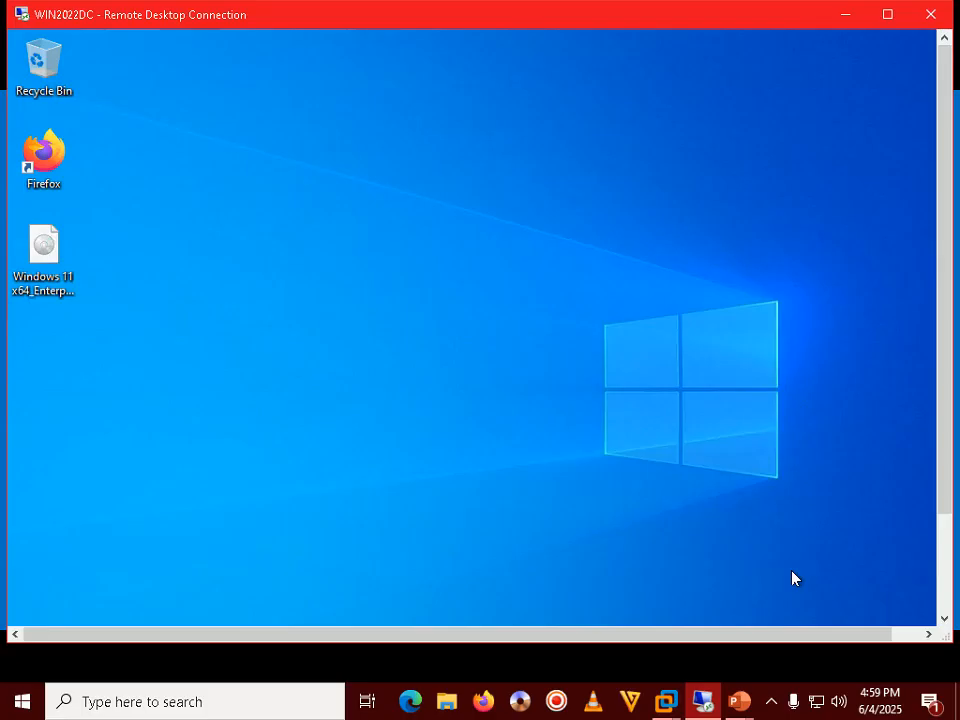
Launch Remote Console from WIN11CL's vSphere Summary page, connecting despite the untrusted certificate.
double_click(553, 15)
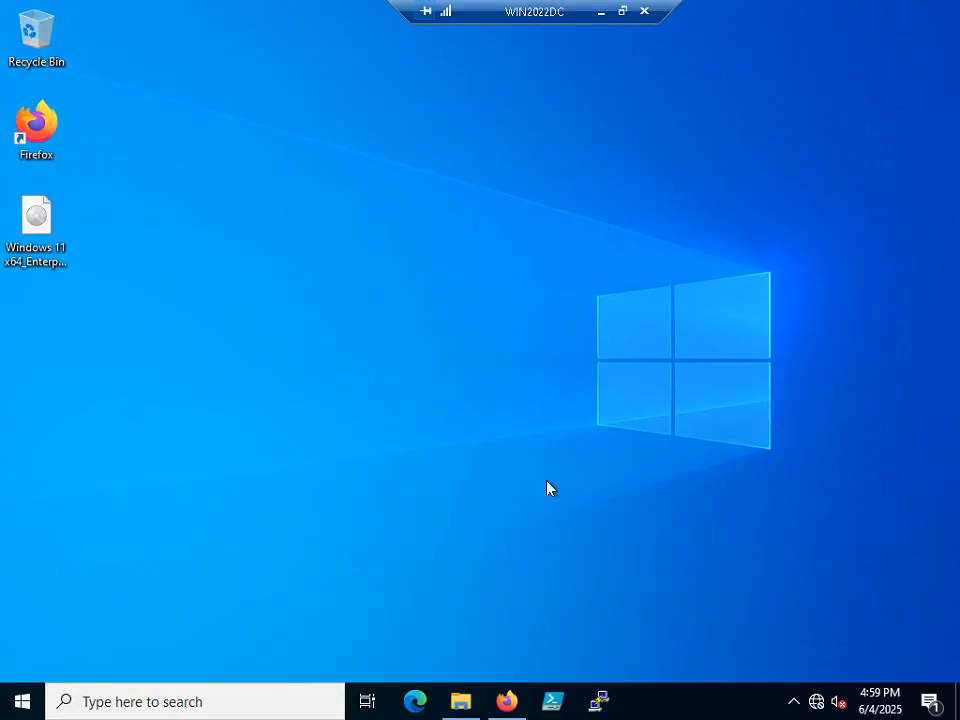
click(507, 700)
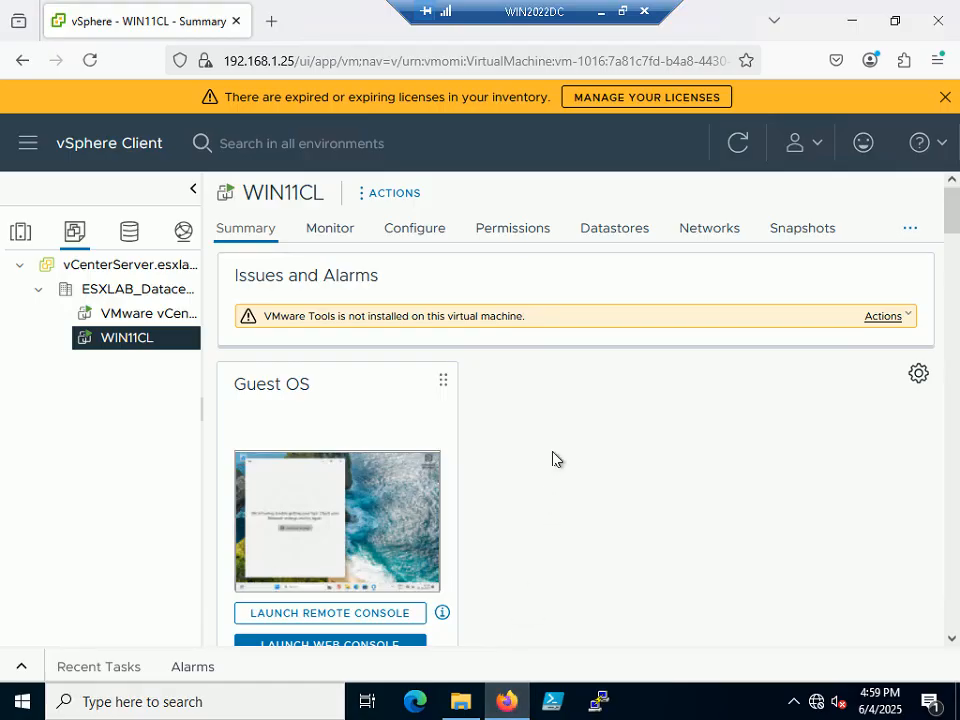
scroll(558, 421, down, 2)
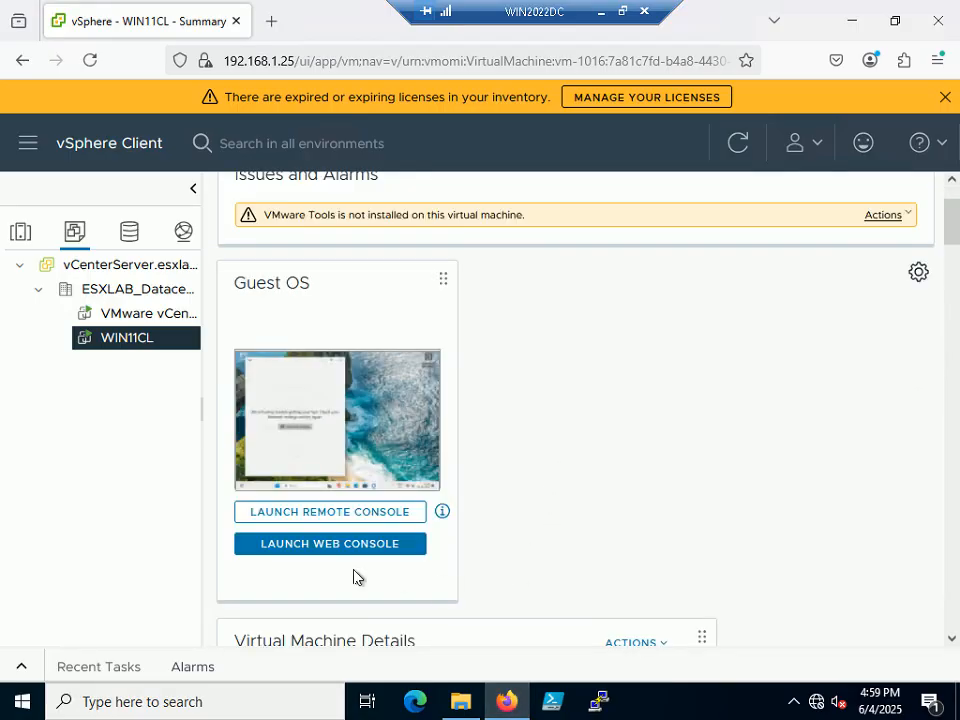
click(343, 514)
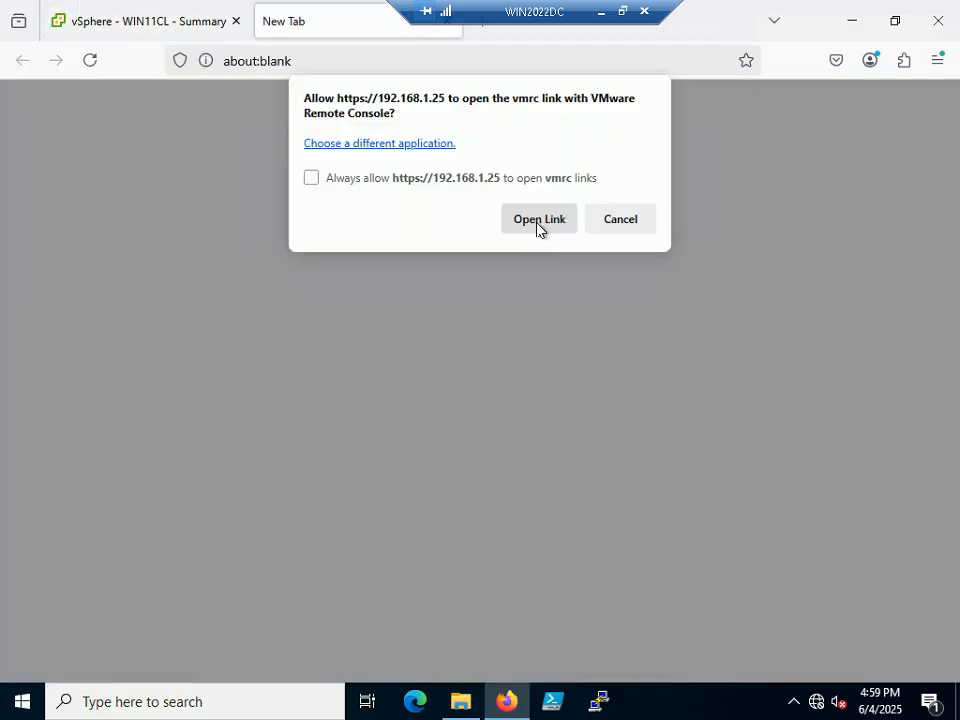
click(539, 219)
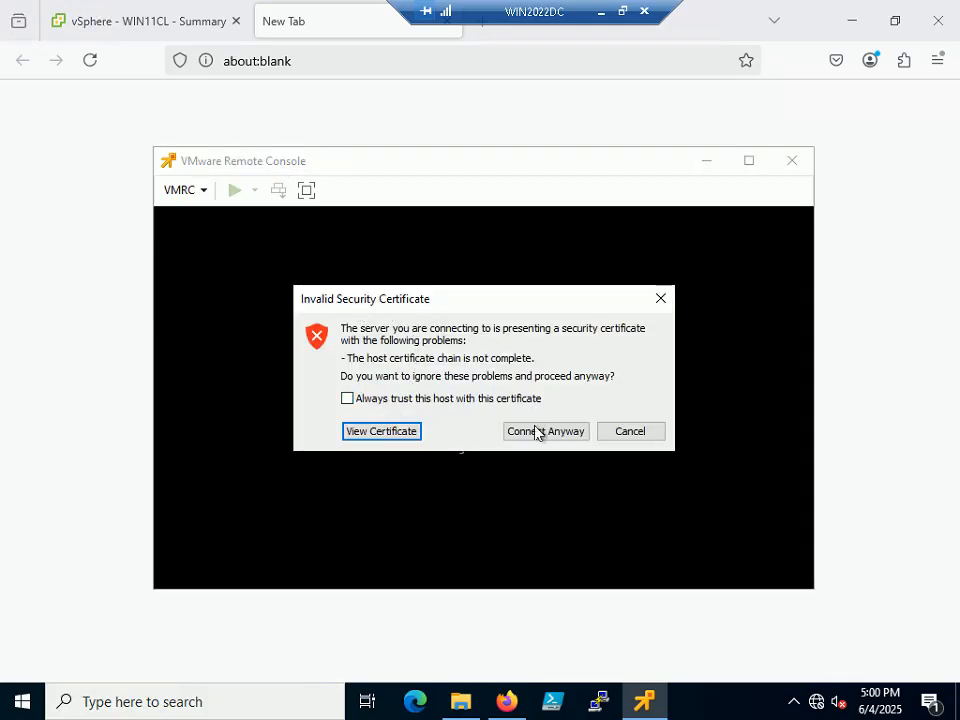
click(535, 432)
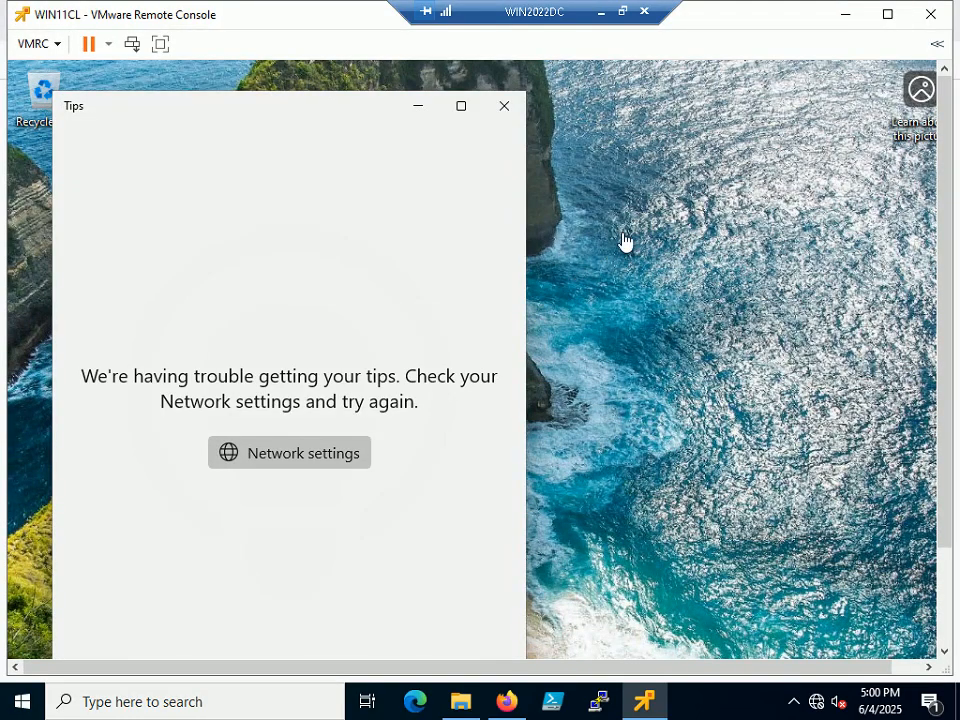
Maximize the WIN11CL Remote Console window, then restore the remote desktop session to a window.
click(625, 243)
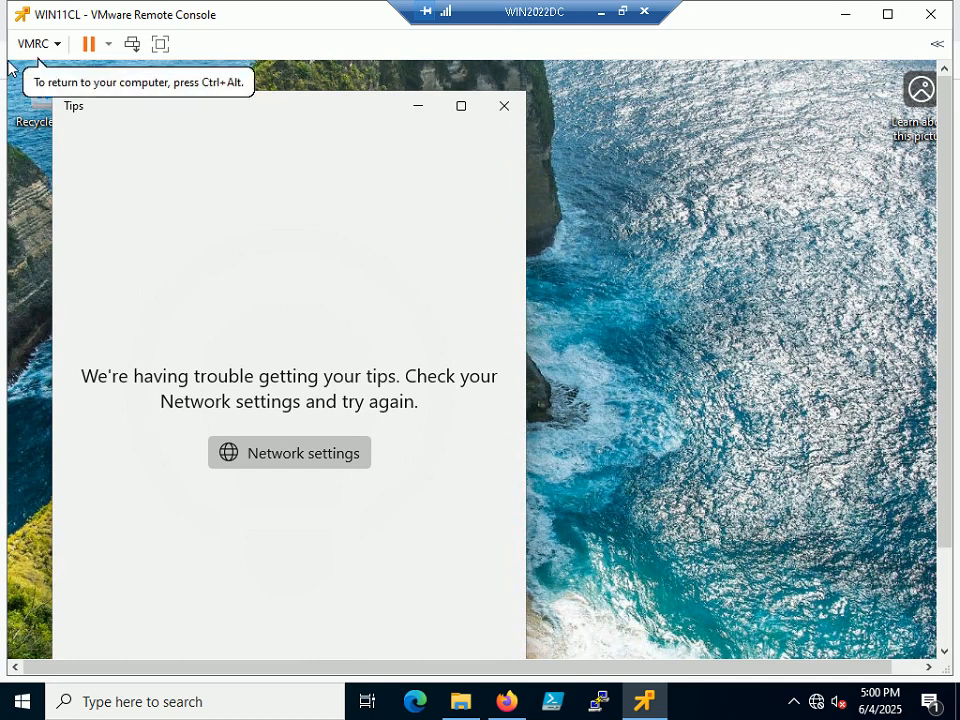
click(55, 61)
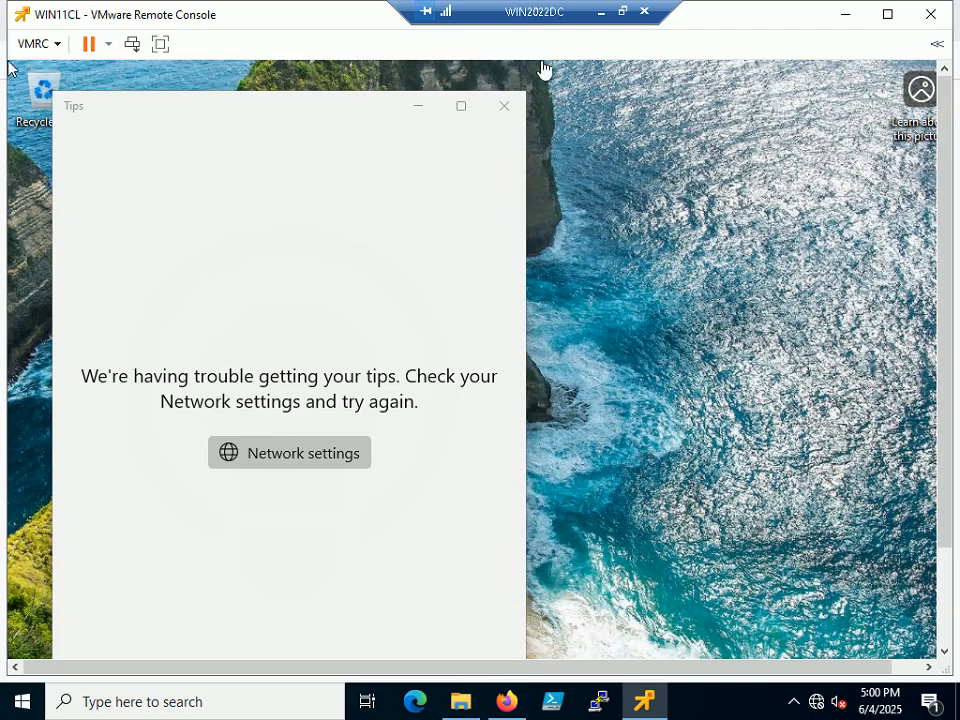
double_click(302, 13)
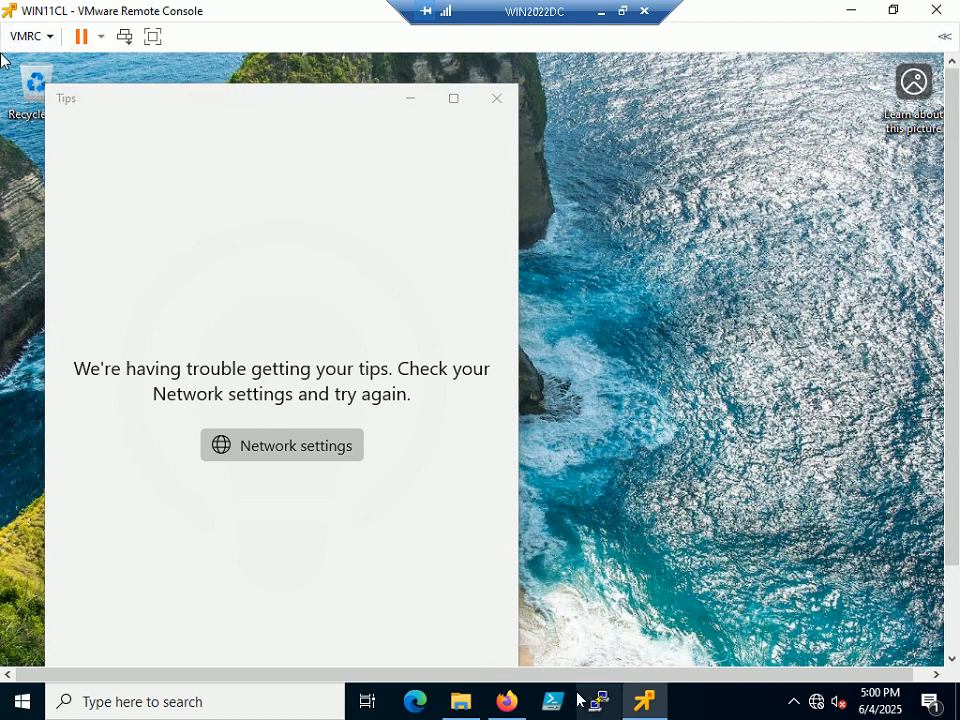
click(623, 12)
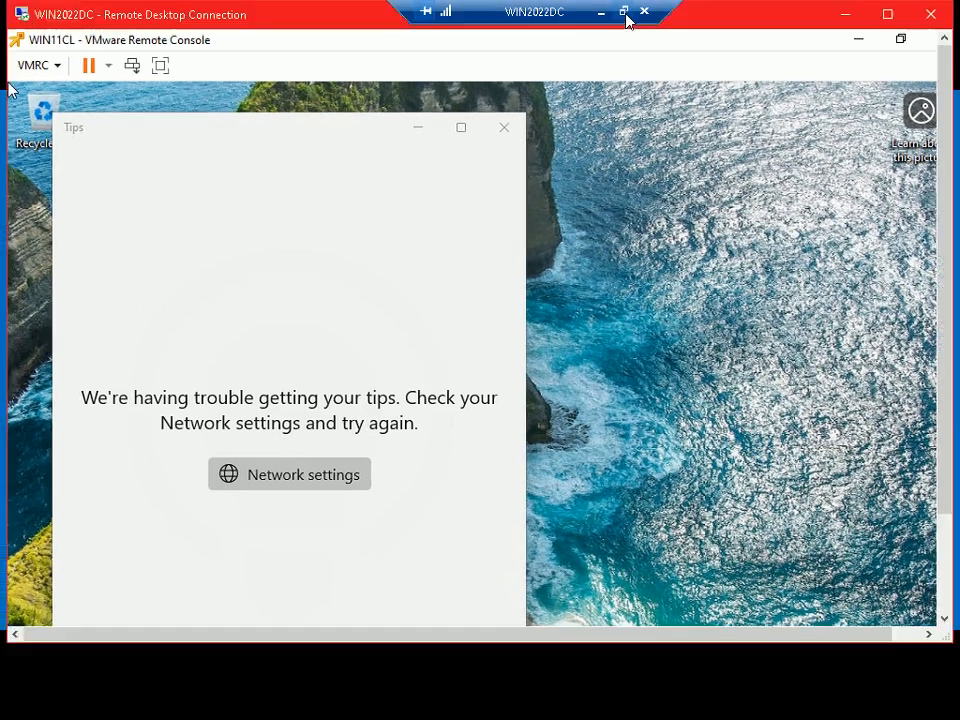
Advance the slide show to Step 188 on mapping the VMware Tools ISO, then return to the remote desktop.
mouse_move(737, 700)
click(762, 628)
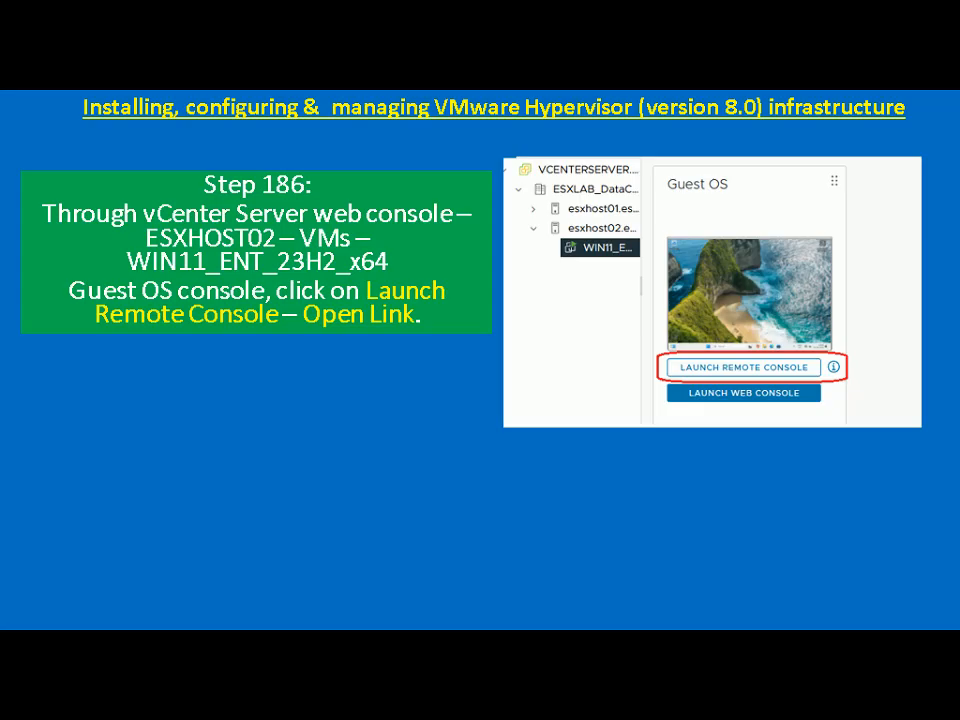
key(Right)
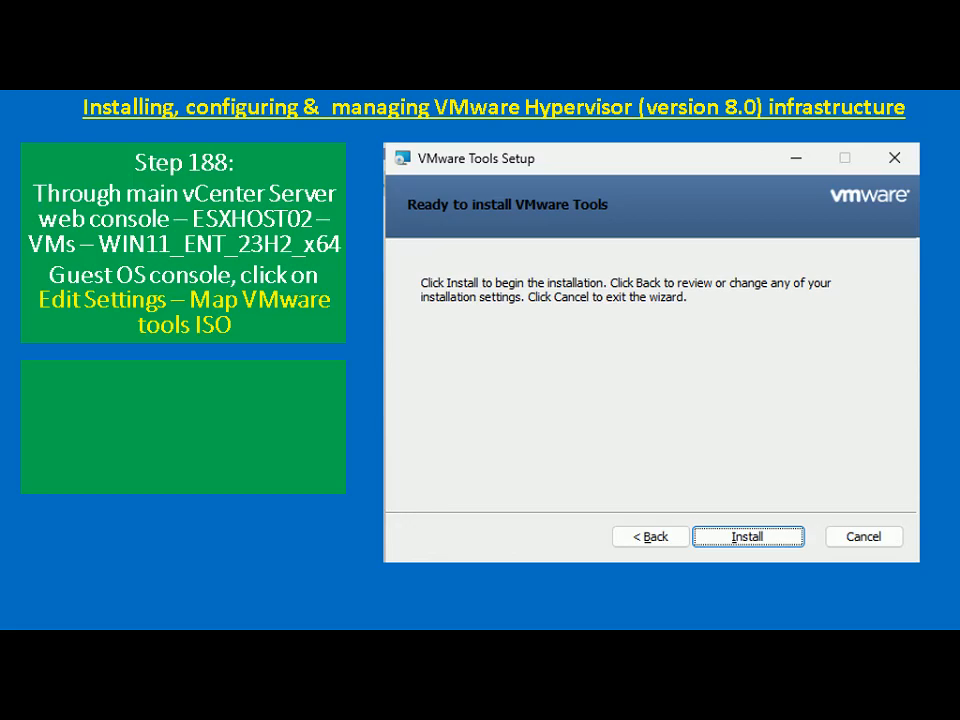
key(alt+Tab)
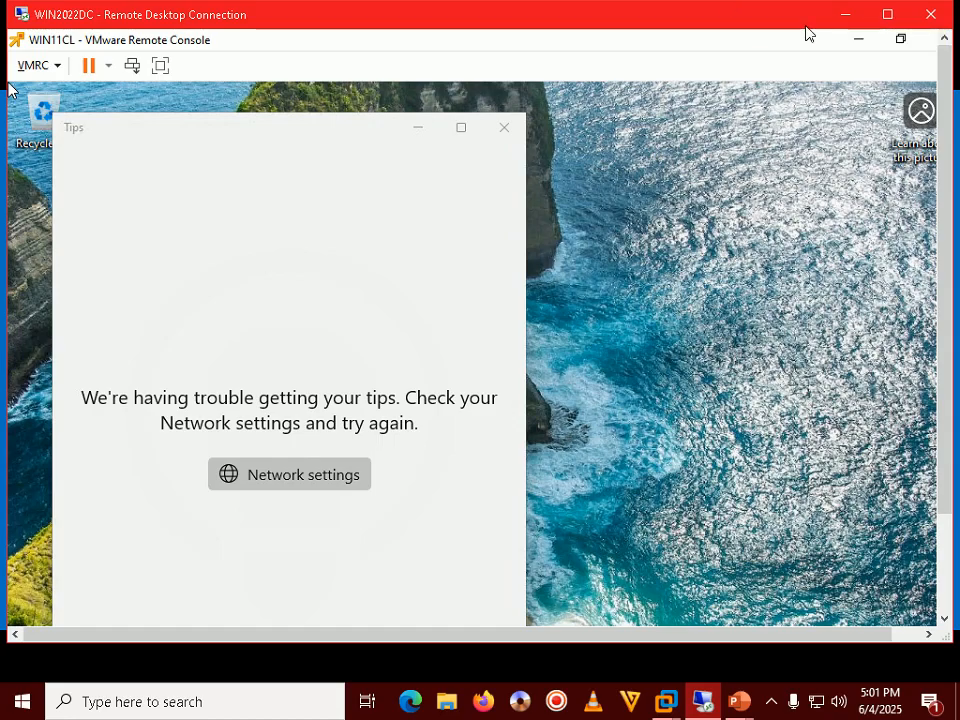
Open the WIN2022DC virtual machine's settings in VMware Workstation.
click(845, 14)
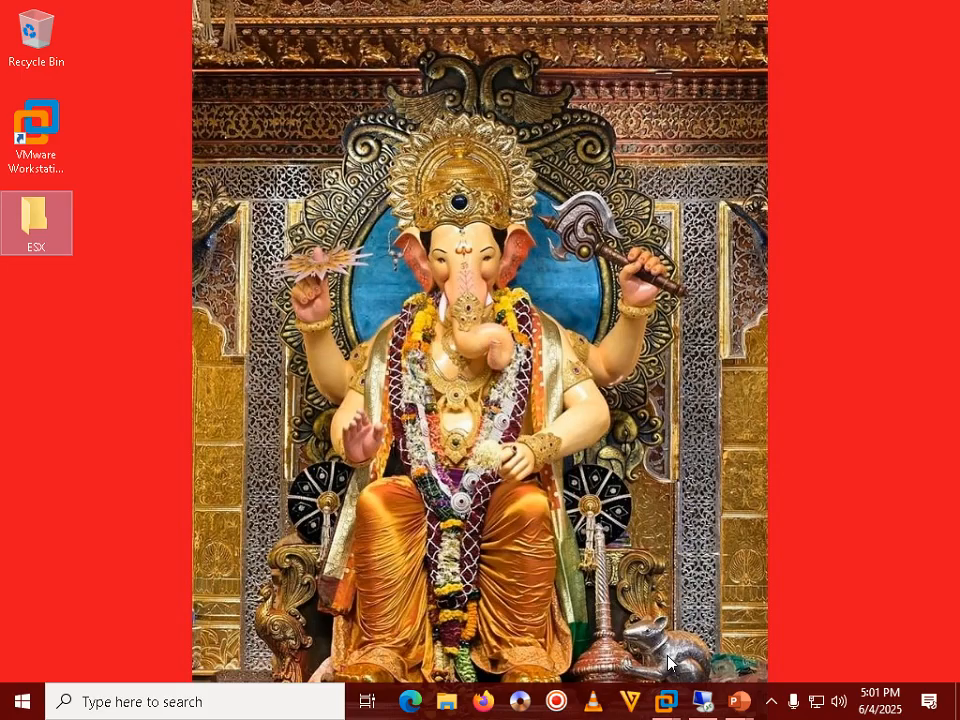
mouse_move(660, 705)
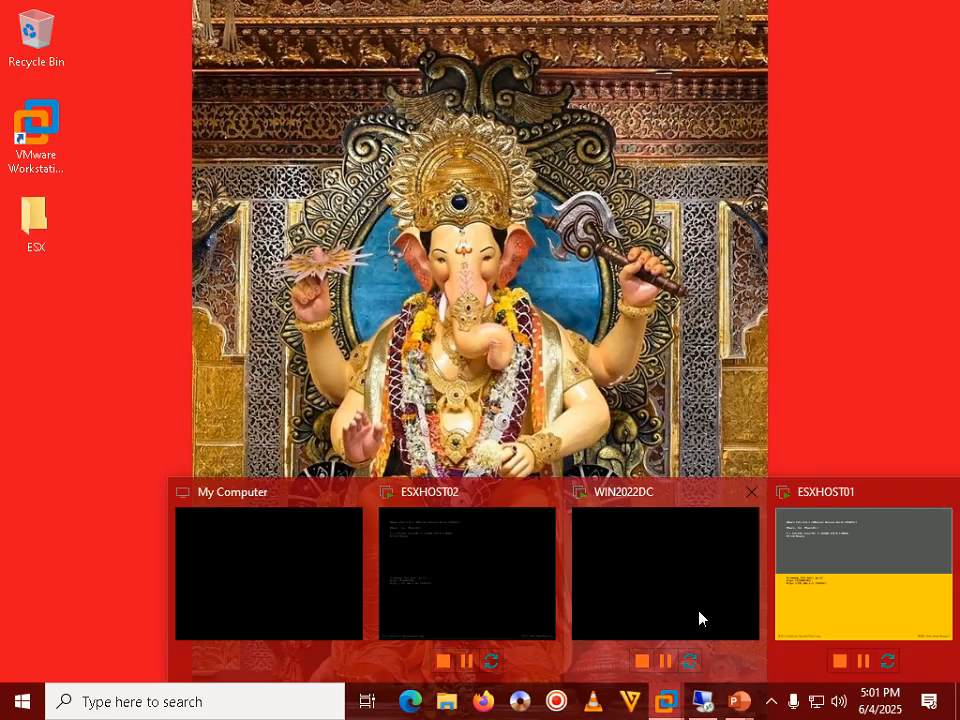
click(717, 558)
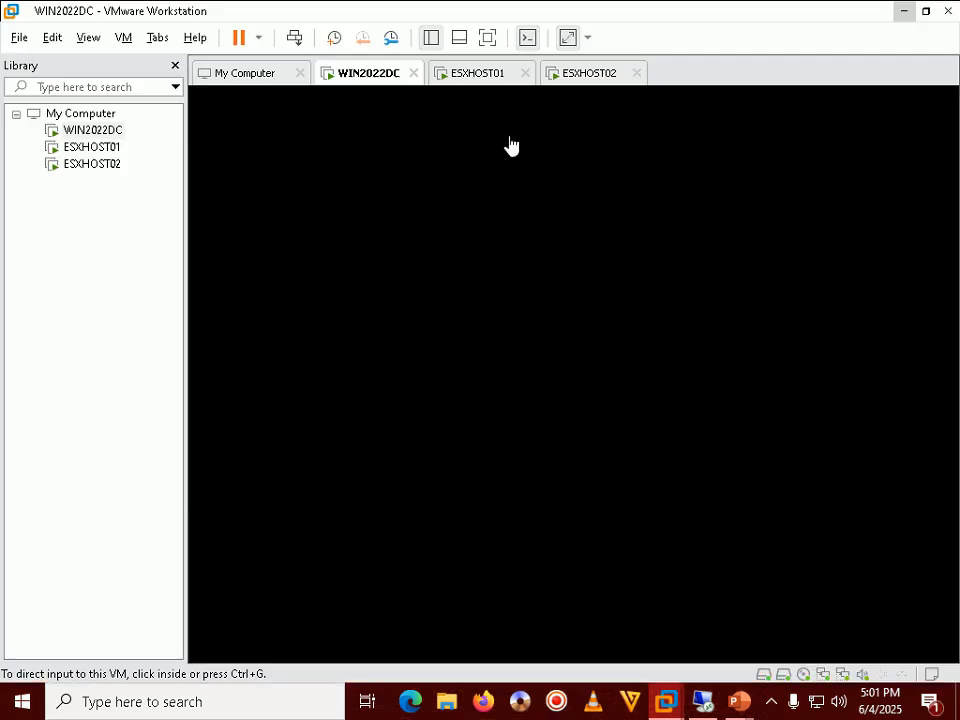
click(364, 167)
right_click(381, 77)
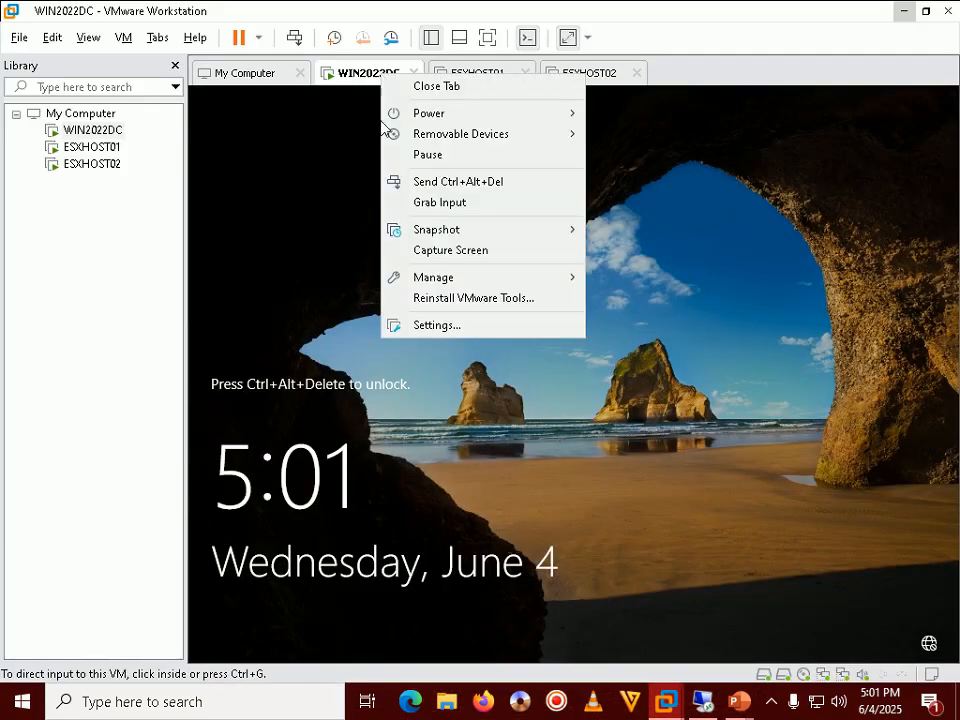
click(423, 362)
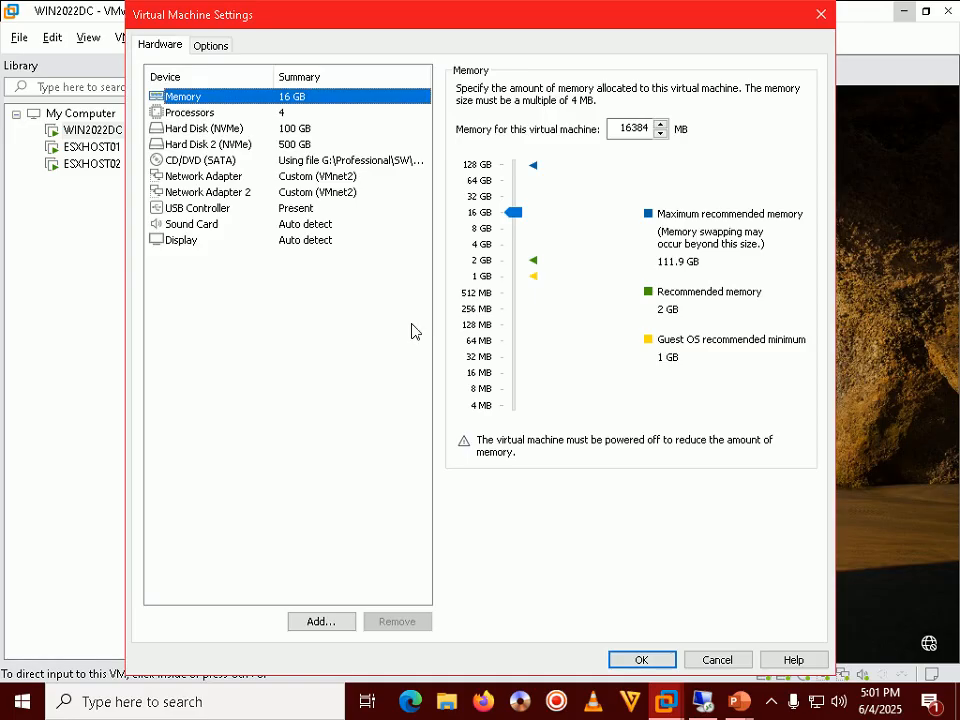
Set the CD/DVD (SATA) drive to the auto-detected physical drive and dismiss the CD-ROM errors.
click(236, 144)
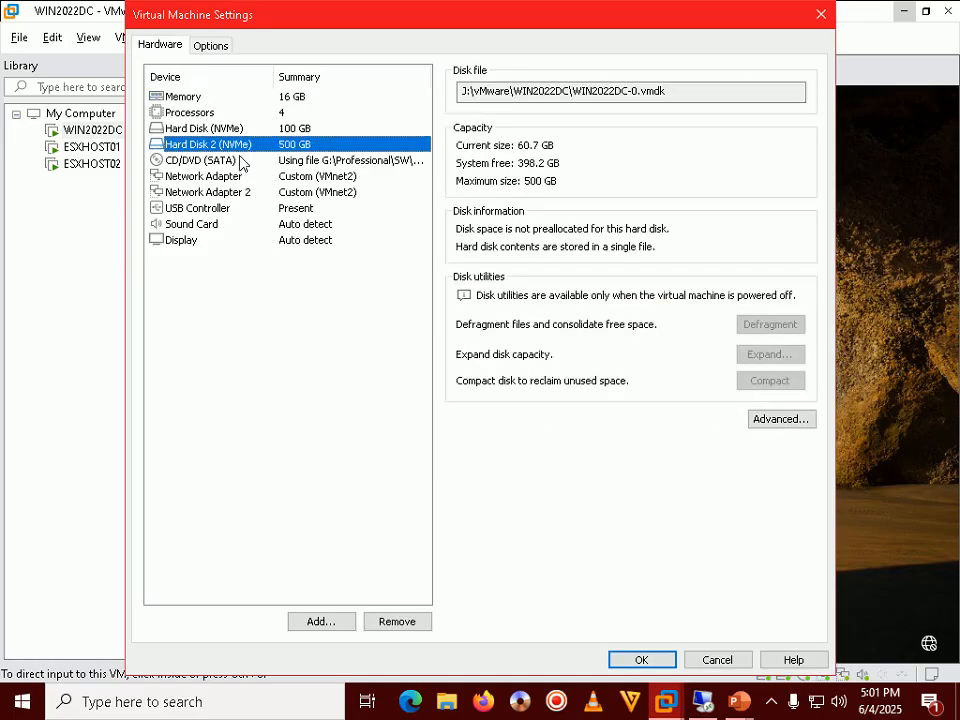
click(242, 159)
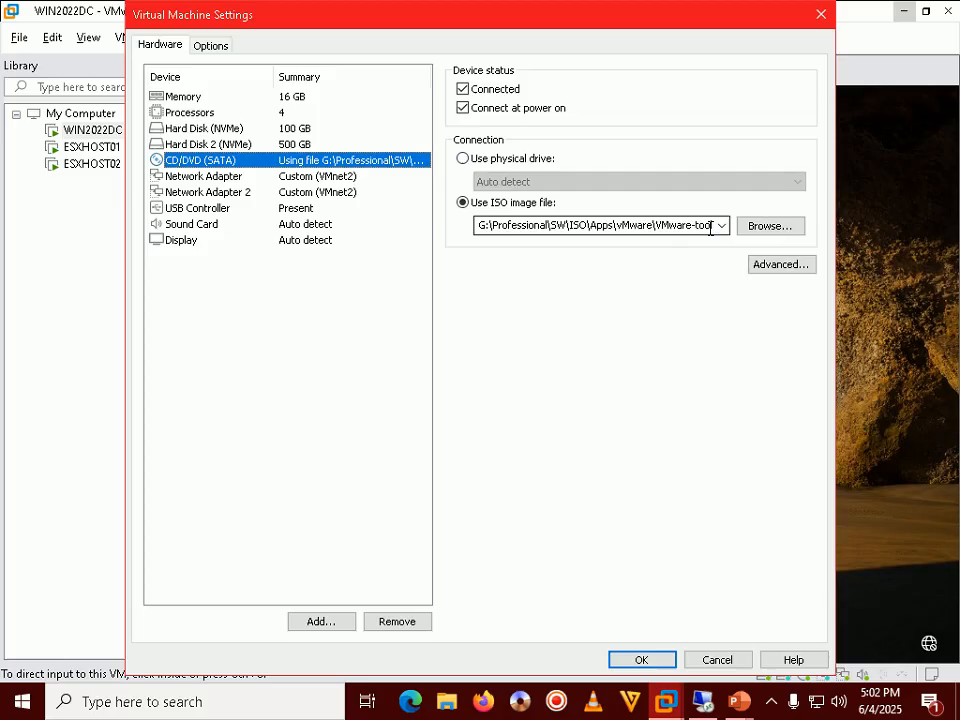
click(514, 160)
click(630, 659)
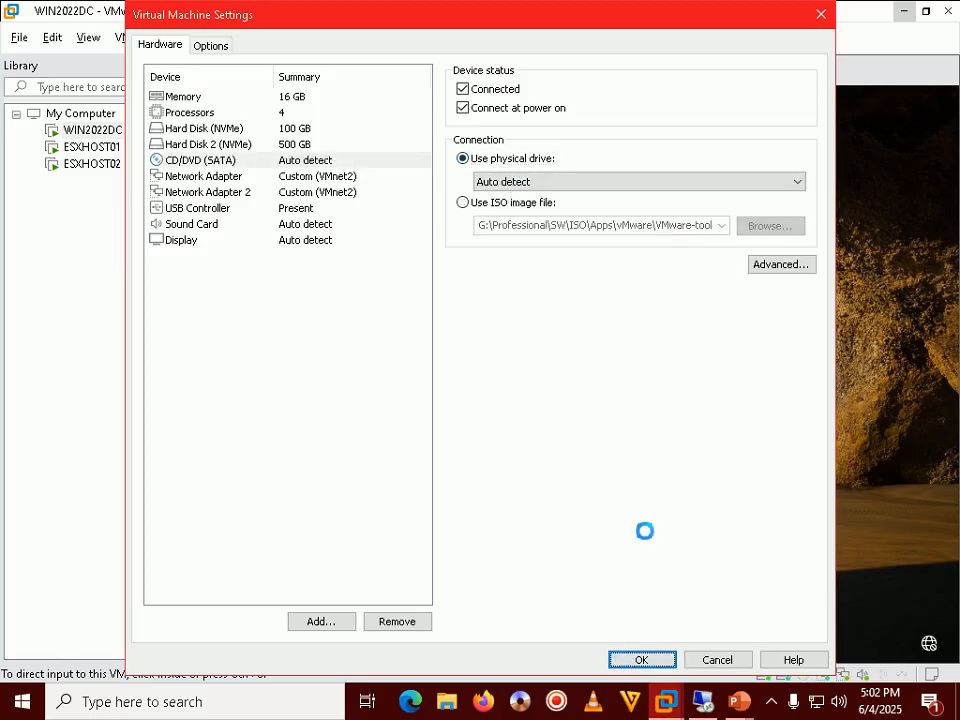
click(597, 373)
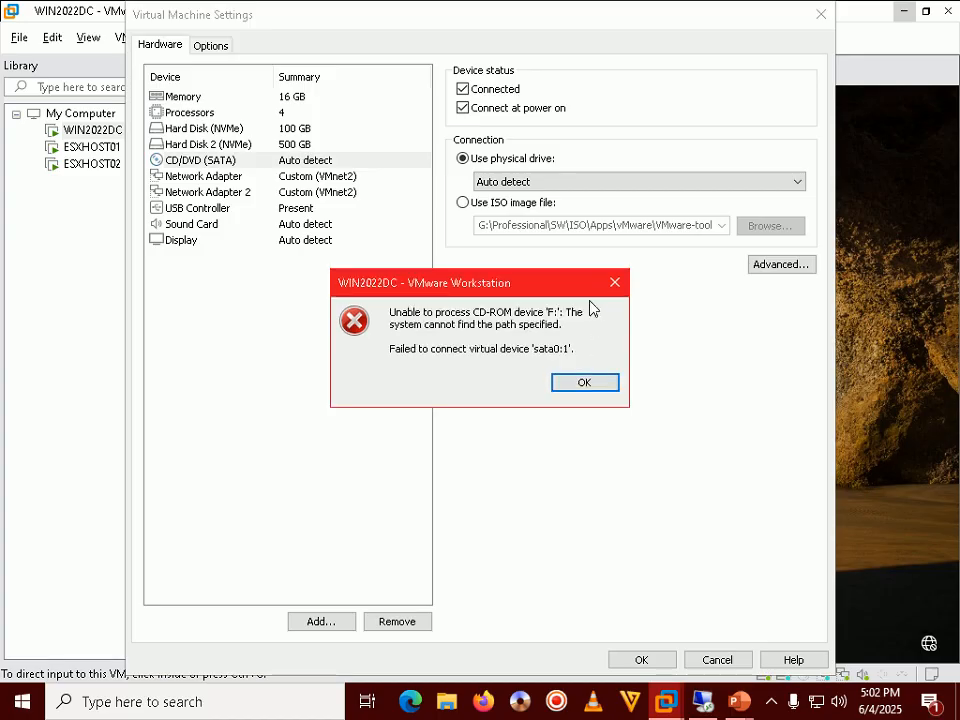
click(593, 387)
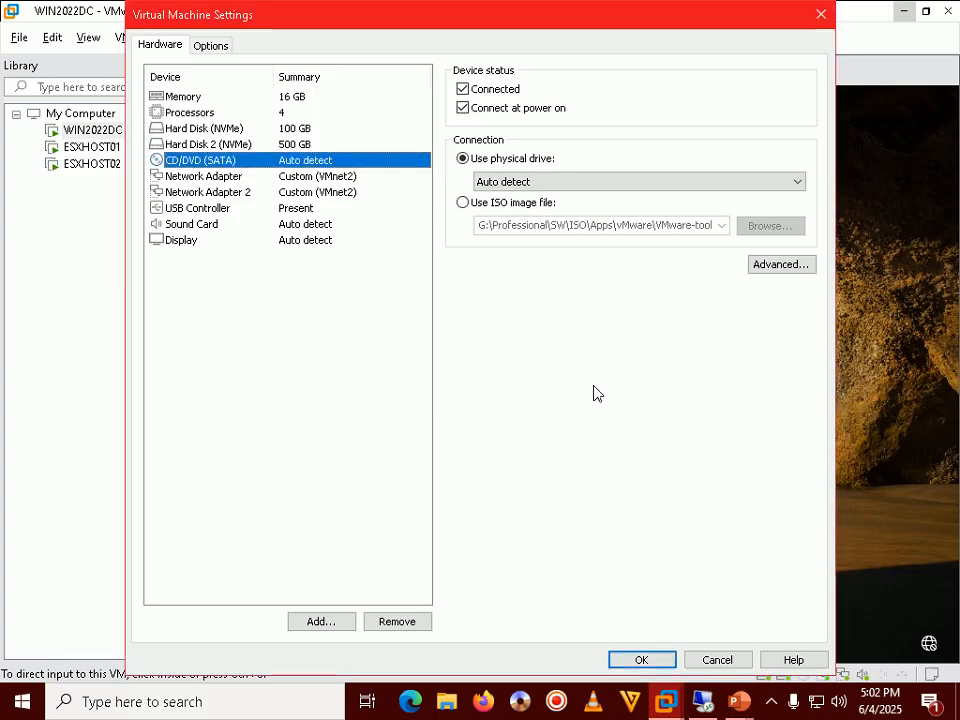
Point the CD/DVD drive at VMware-VMvisor-Installer-8.0U3b-24280767.iso and save the settings.
click(506, 206)
click(782, 227)
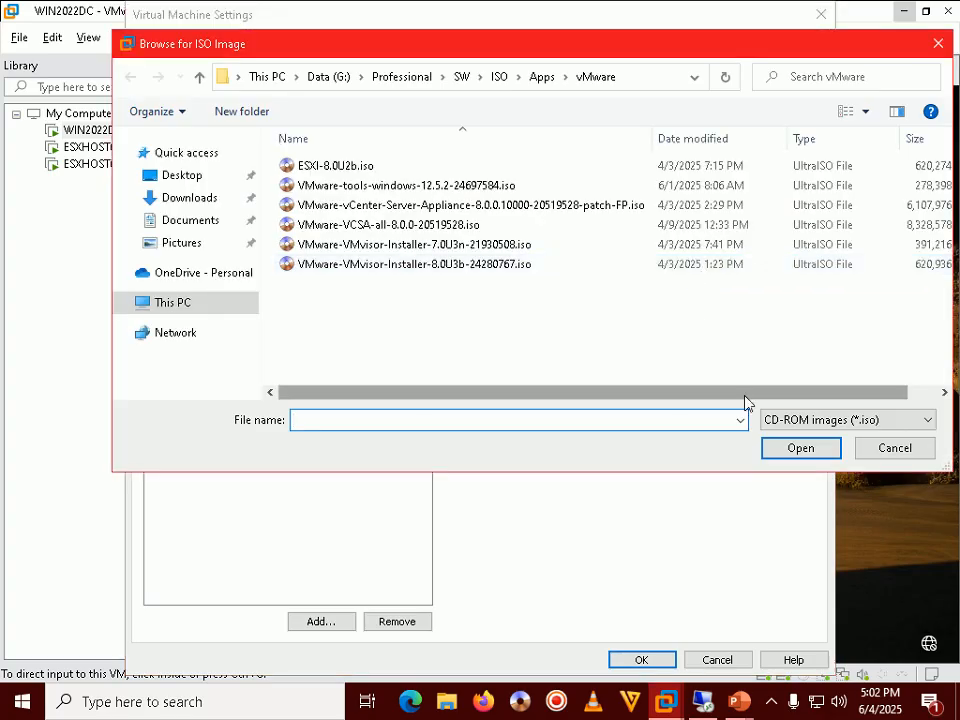
click(893, 448)
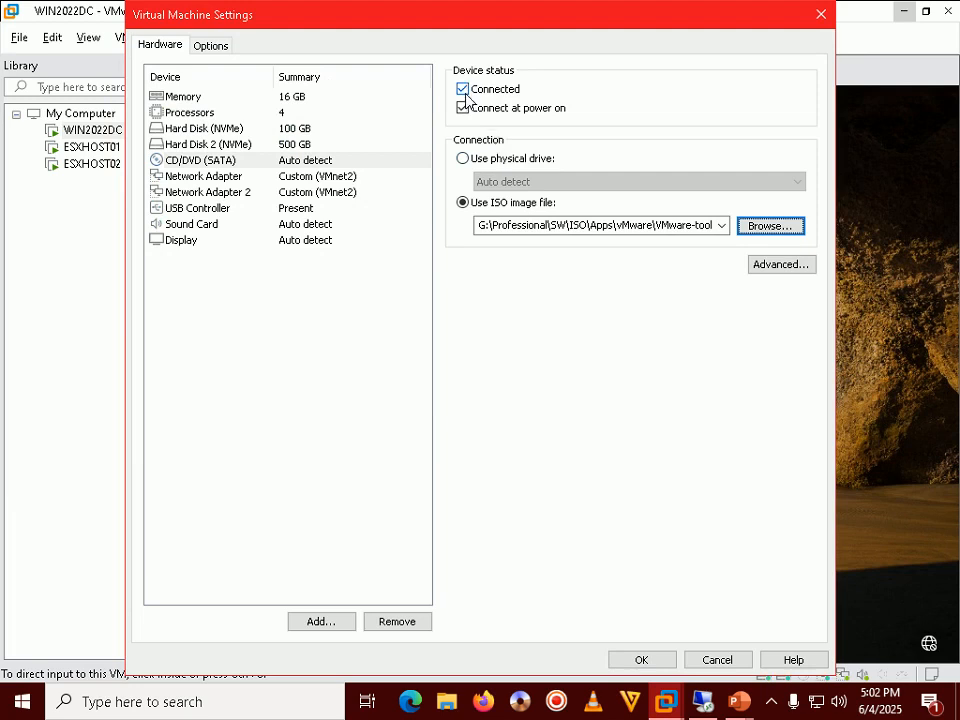
click(775, 706)
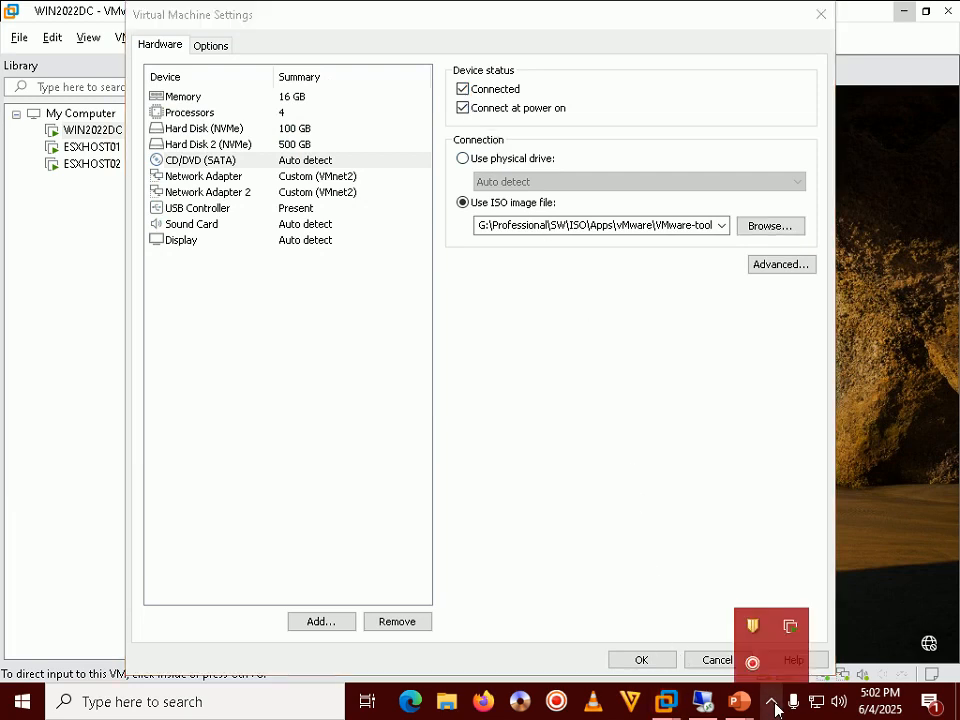
click(778, 336)
click(787, 228)
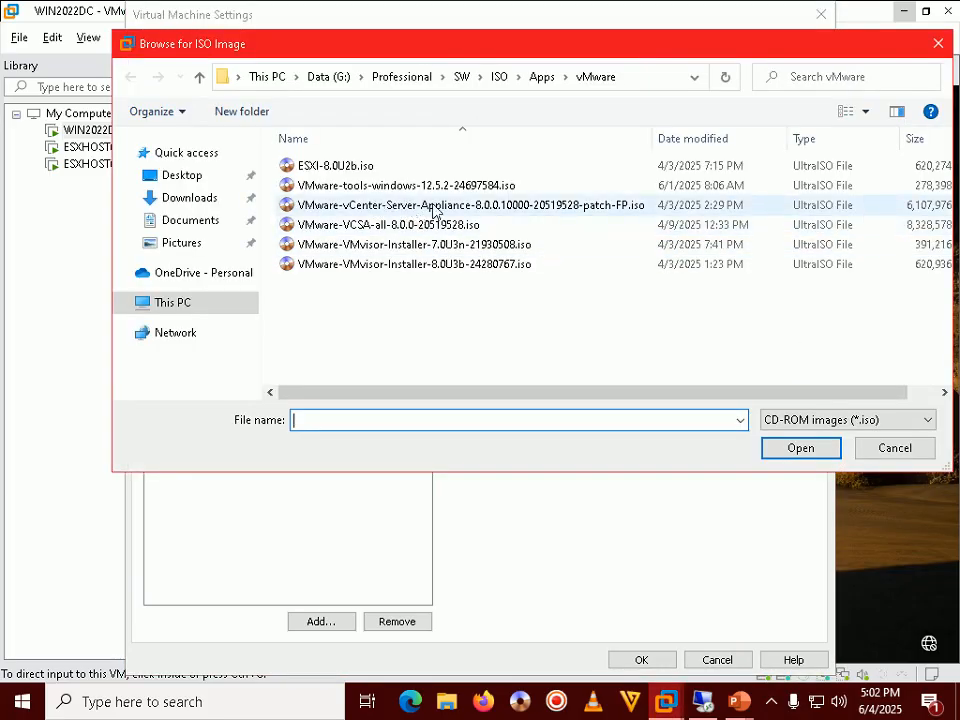
double_click(450, 270)
click(655, 662)
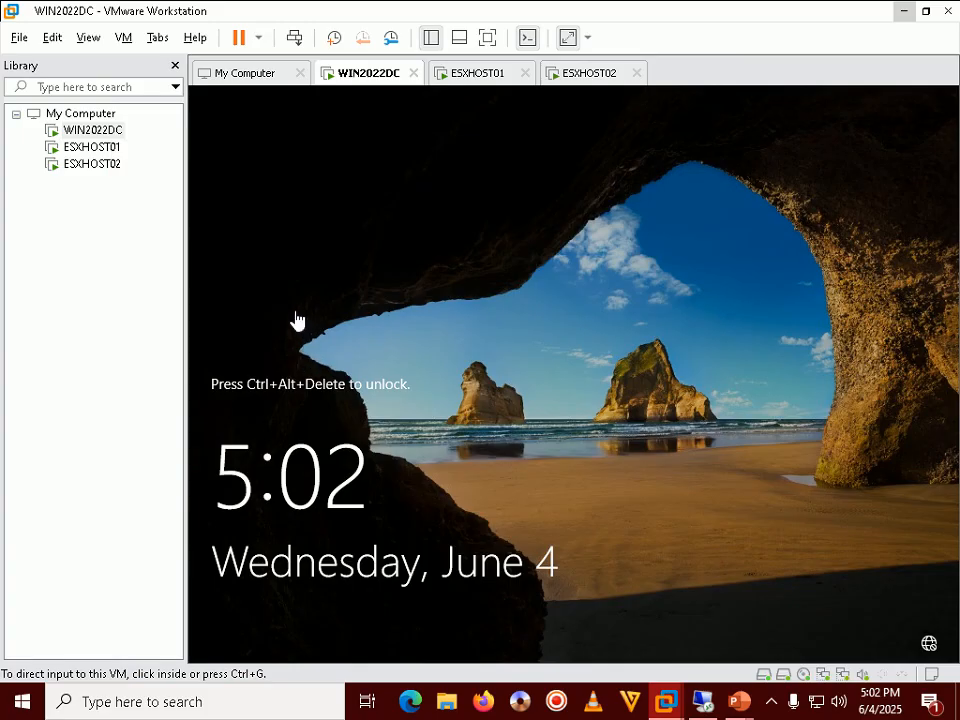
Browse File Explorer to G:\Professional\SW\ISO\Apps\vMware.
click(906, 12)
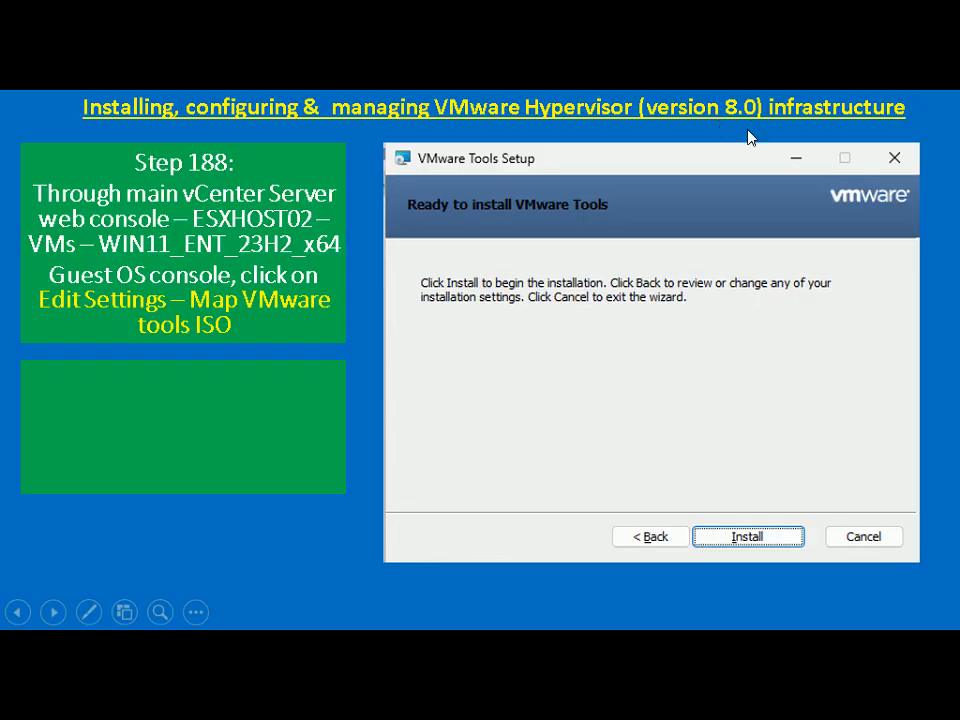
key(super+d)
click(446, 702)
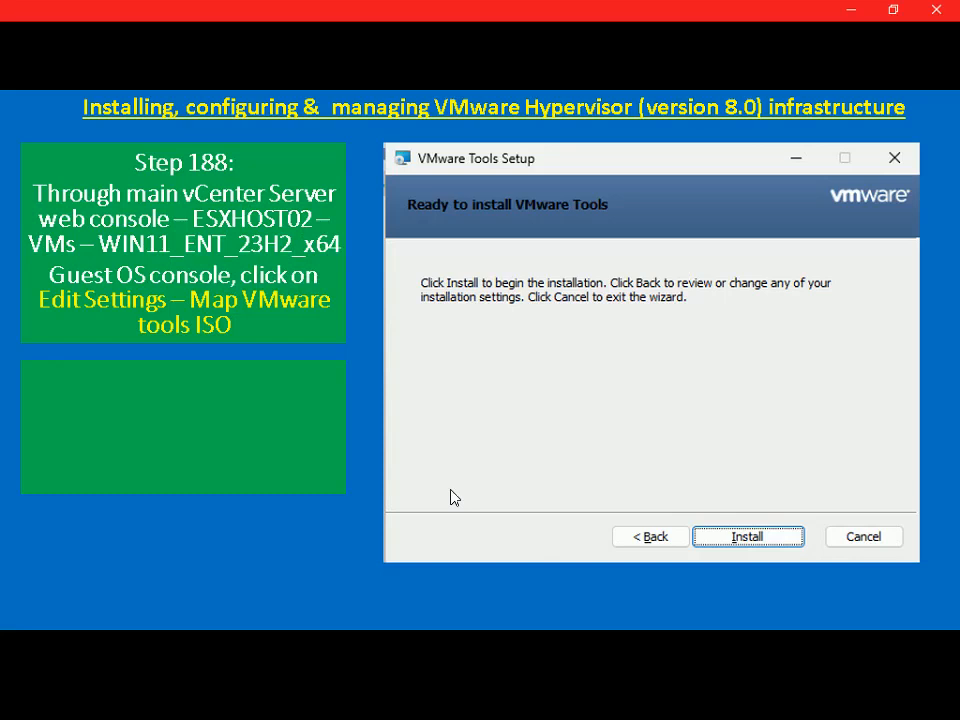
click(58, 265)
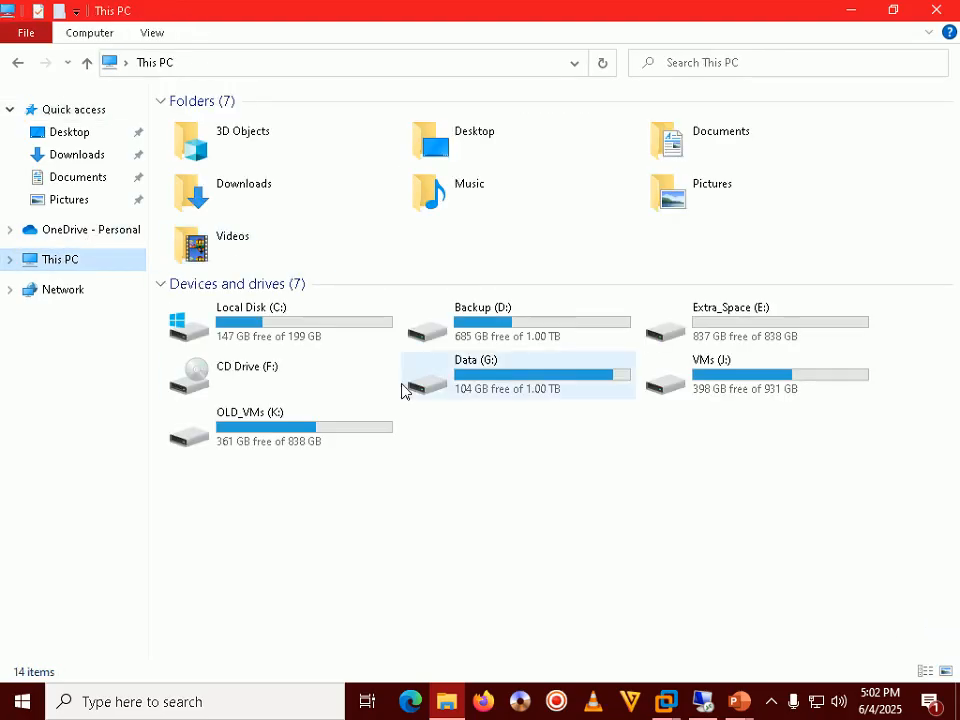
double_click(489, 378)
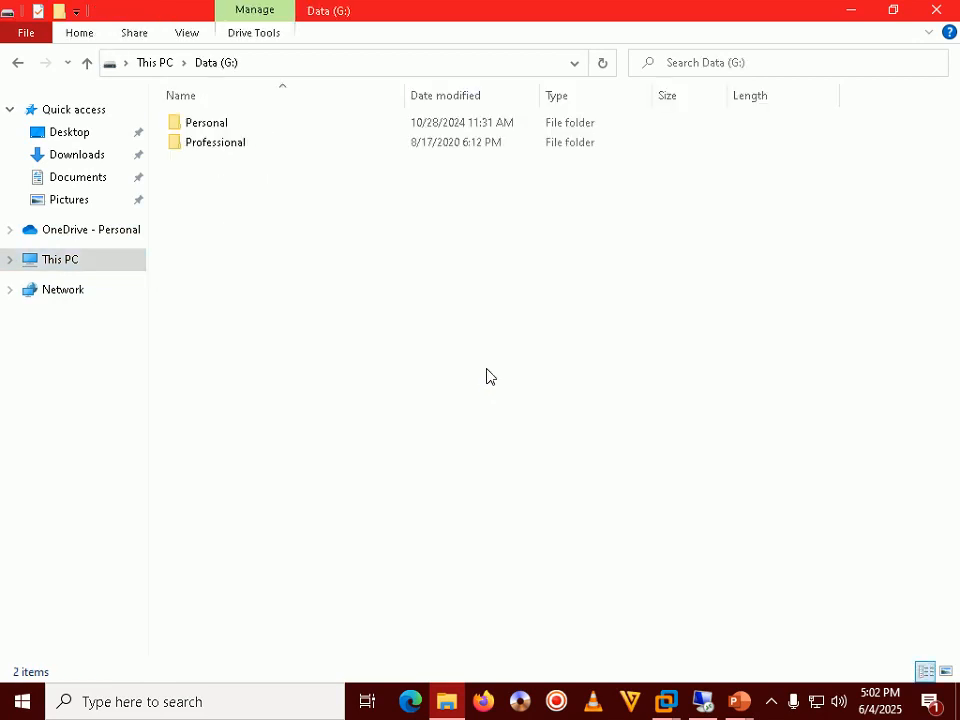
double_click(214, 146)
double_click(190, 147)
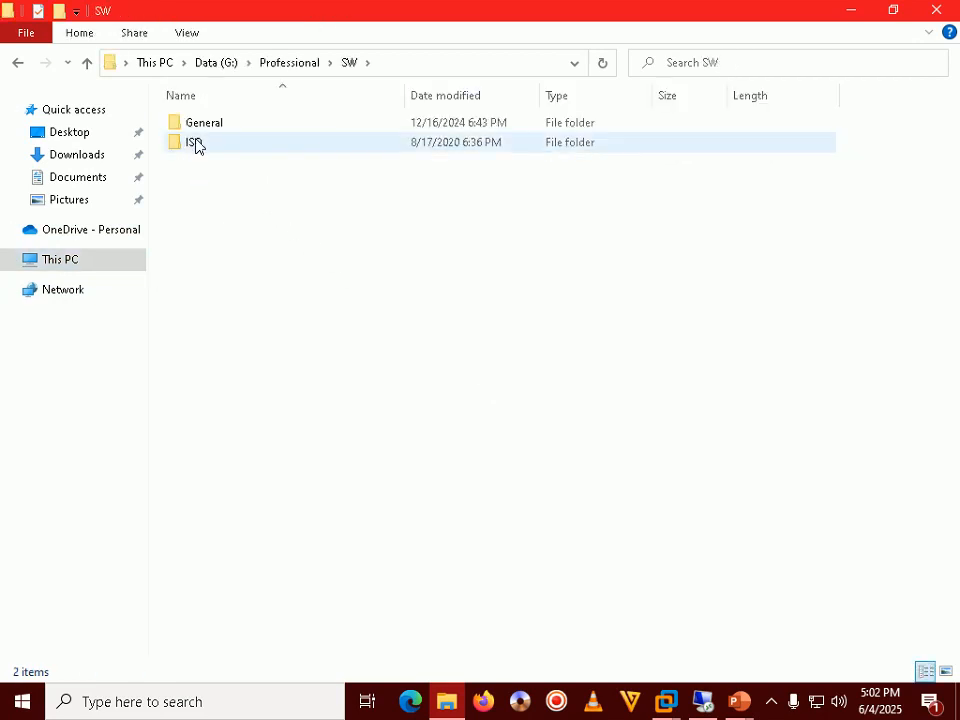
double_click(196, 143)
double_click(200, 126)
double_click(207, 222)
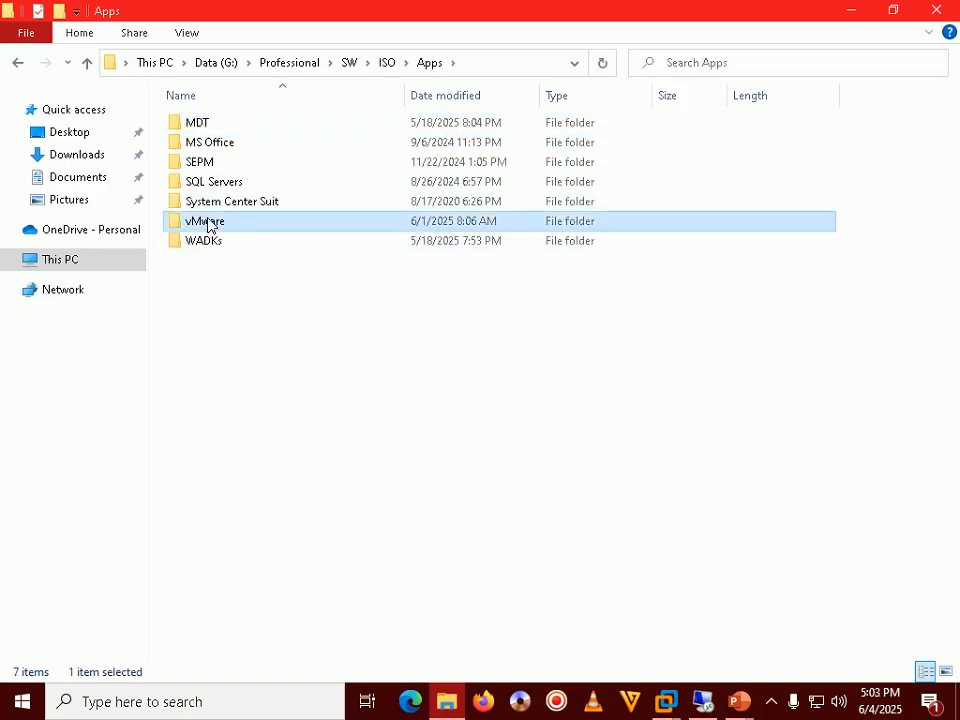
Copy the VMware-tools-windows-12.5.2 ISO file.
click(272, 164)
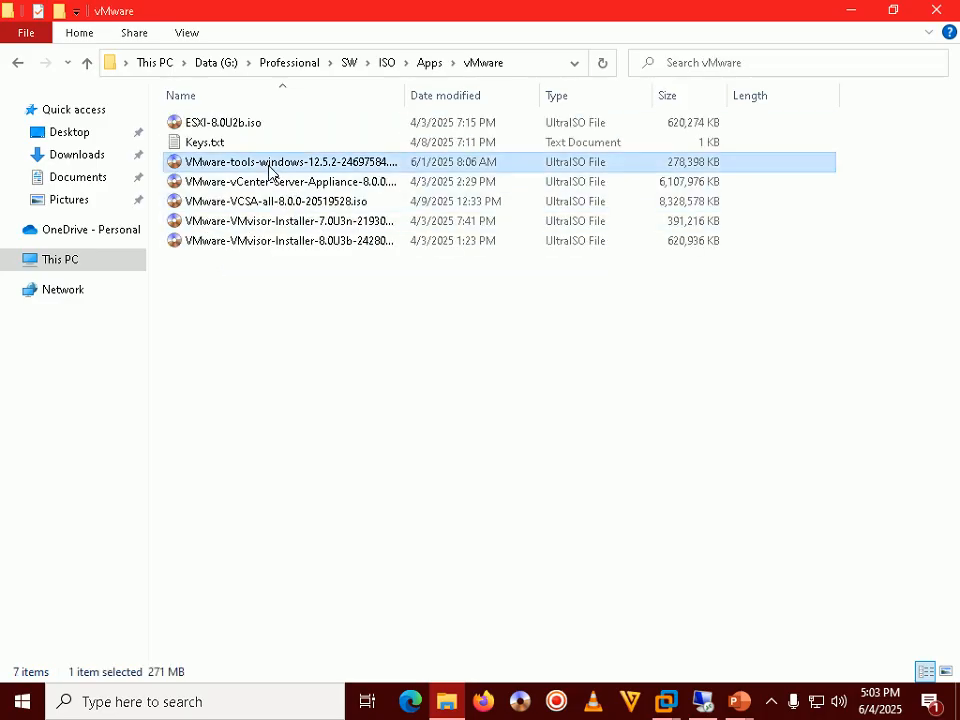
double_click(407, 92)
right_click(379, 166)
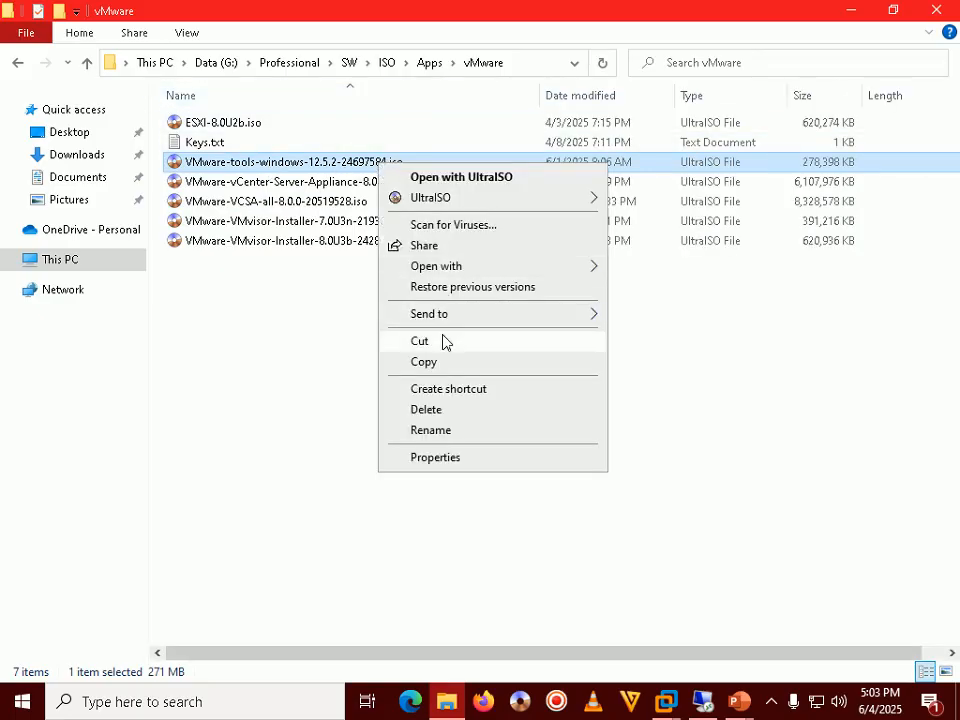
click(431, 366)
Paste VMware-tools-windows-12.5.2-24697584.iso onto the WIN2022DC remote desktop in the maximized RDP session.
click(702, 701)
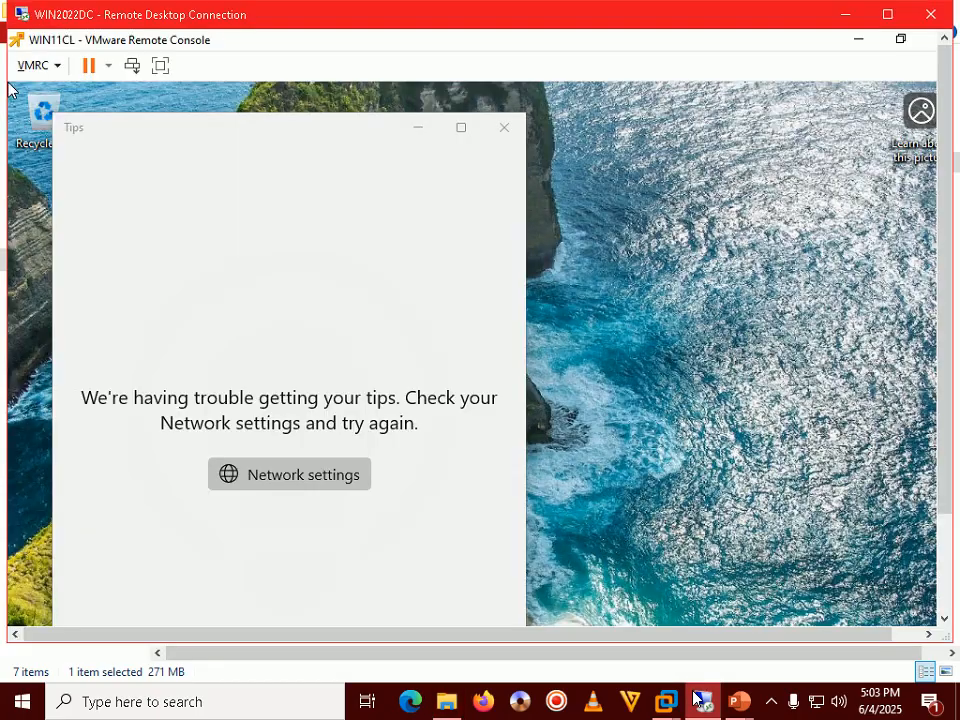
click(887, 14)
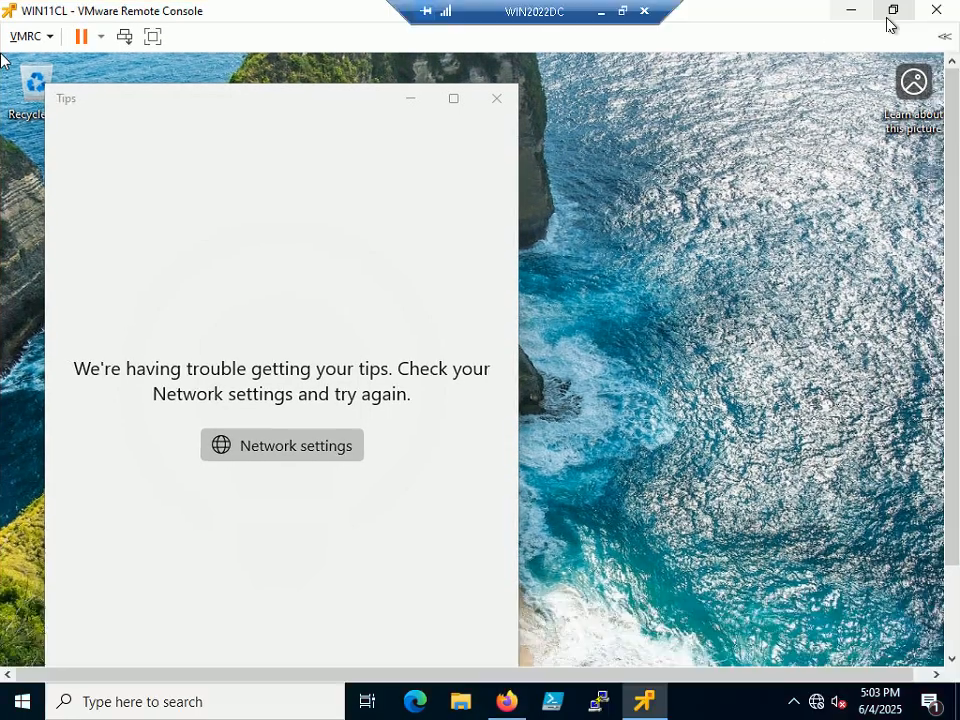
click(857, 13)
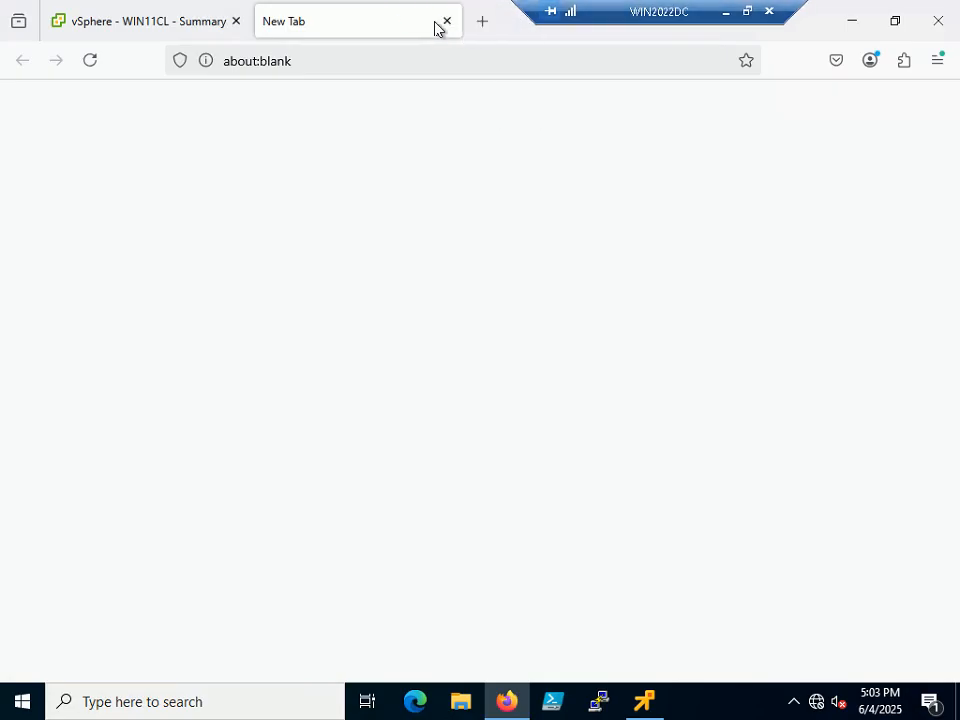
click(444, 21)
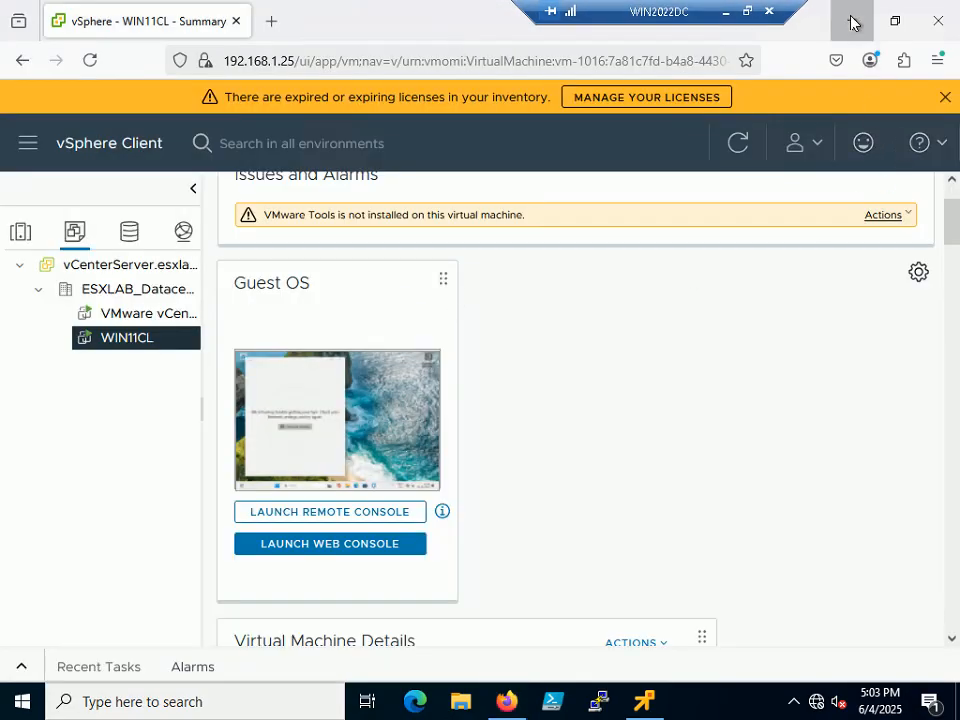
click(851, 20)
right_click(485, 206)
click(531, 283)
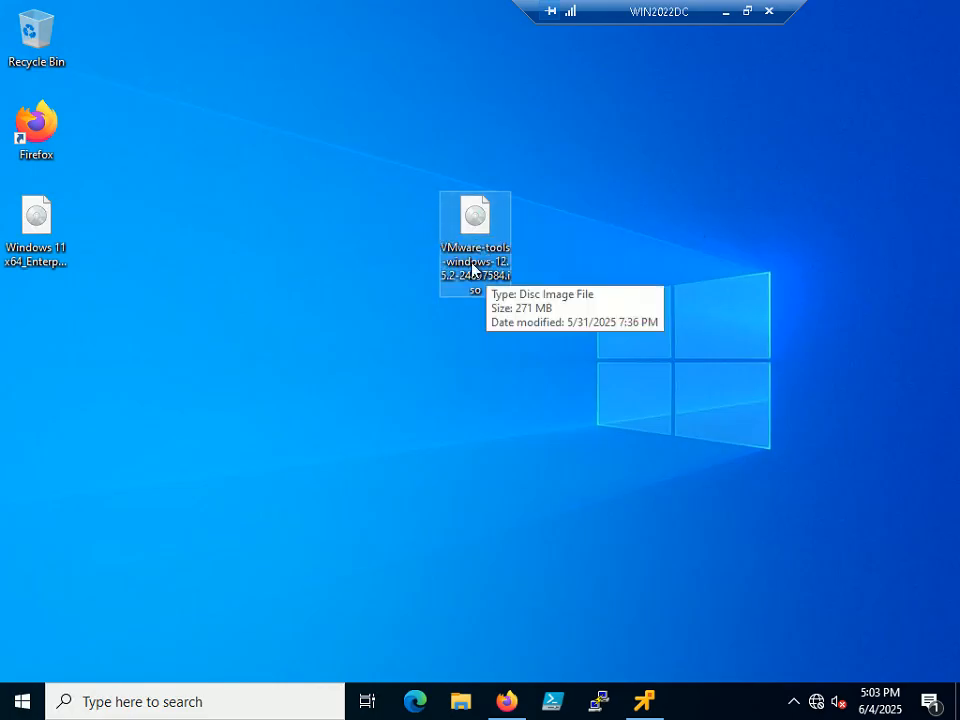
Upload VMware-tools-windows-12.5.2-24697584.iso from the Desktop into the VMFS_DS datastore root.
click(522, 709)
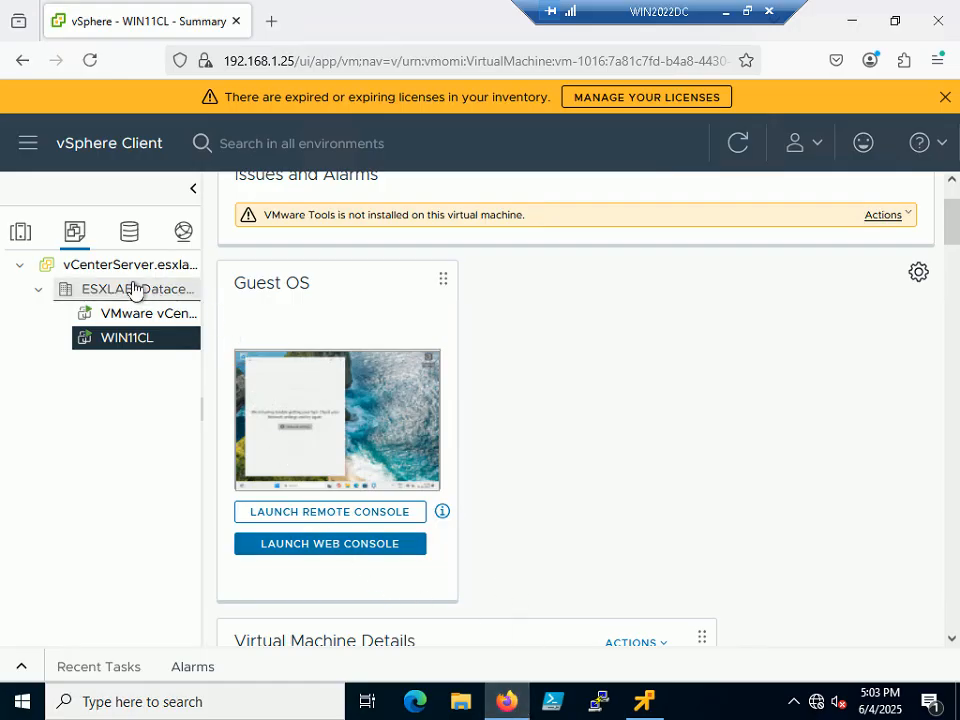
click(17, 234)
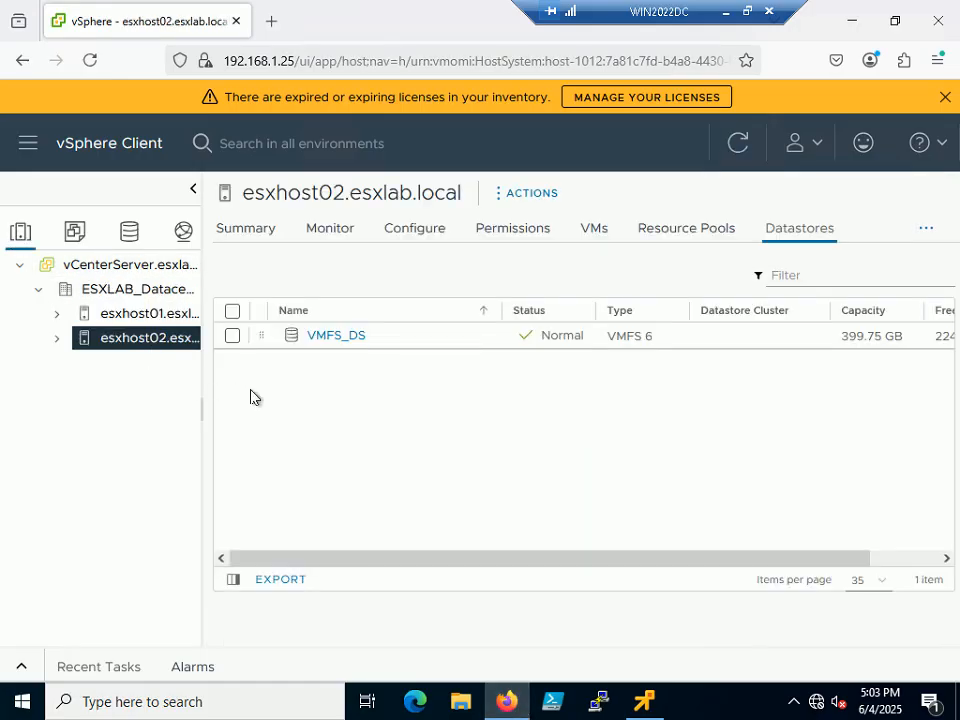
click(335, 337)
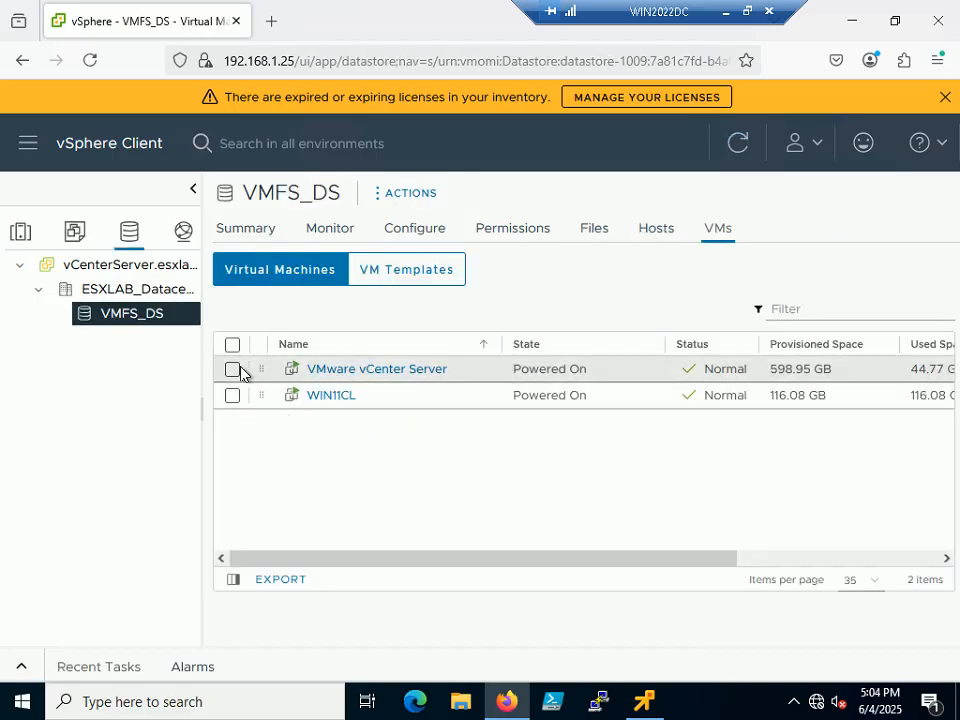
click(594, 230)
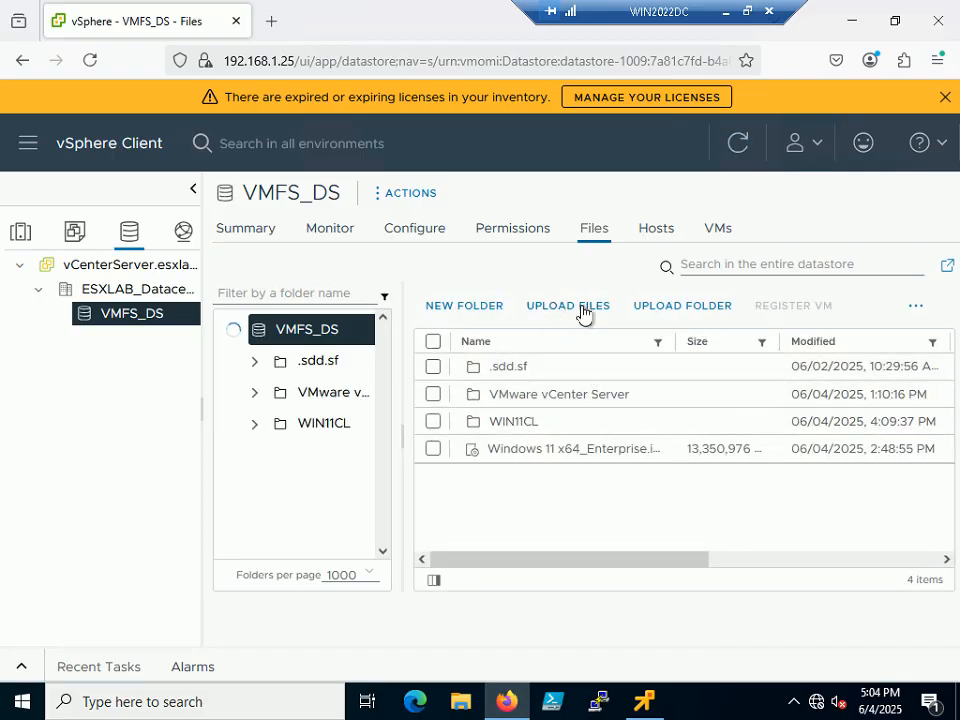
click(578, 308)
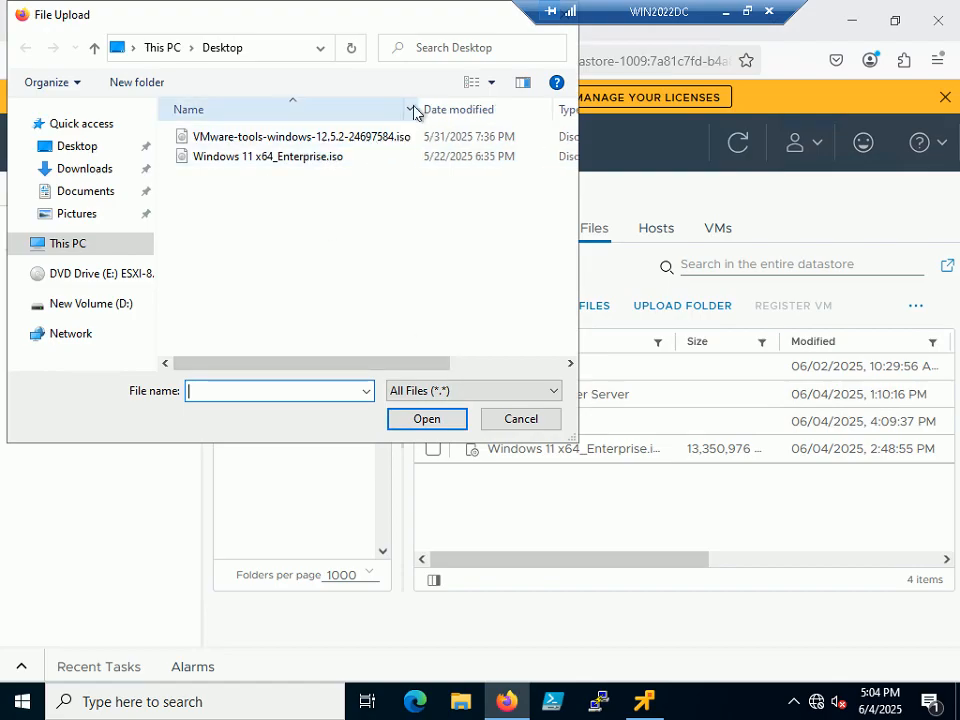
double_click(390, 138)
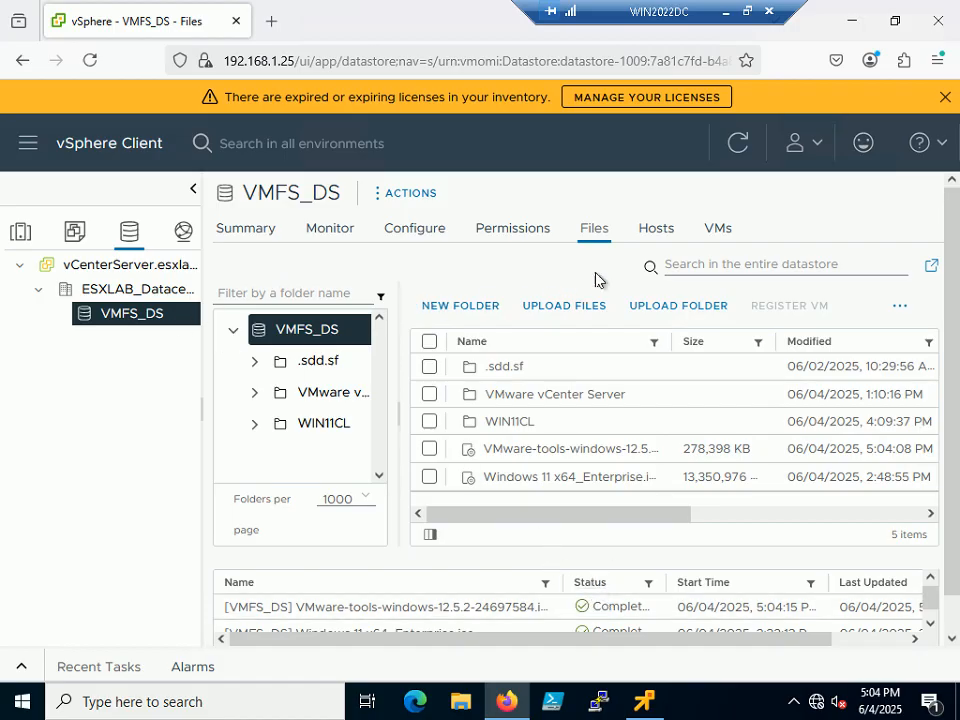
In WIN11CL's Edit Settings, set CD/DVD drive 1 to use a Datastore ISO File.
click(715, 232)
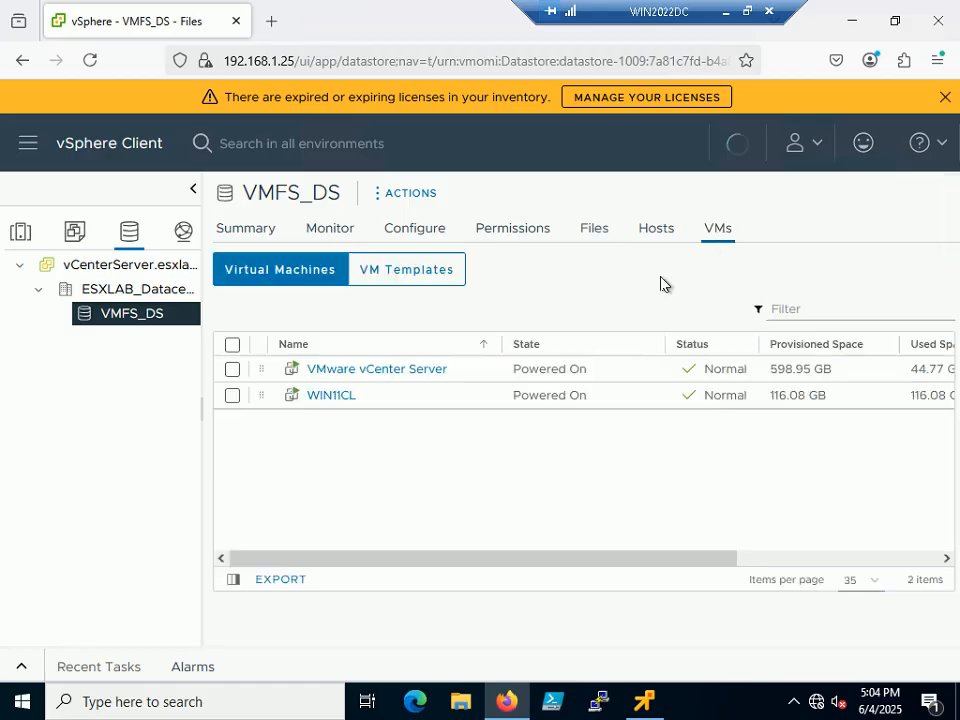
right_click(316, 400)
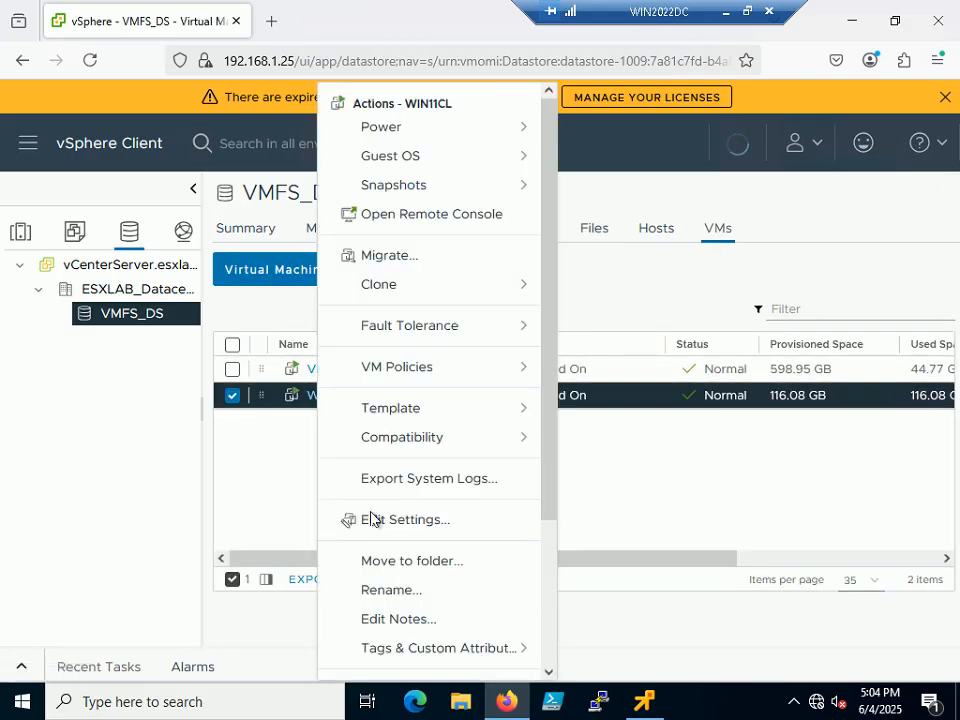
click(430, 522)
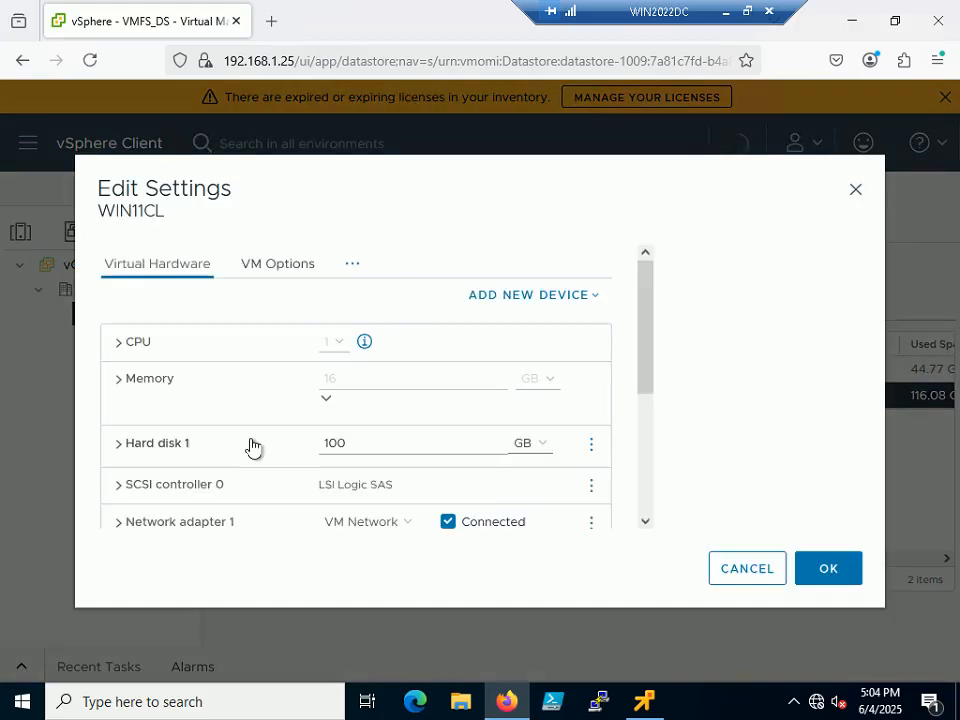
scroll(343, 417, down, 2)
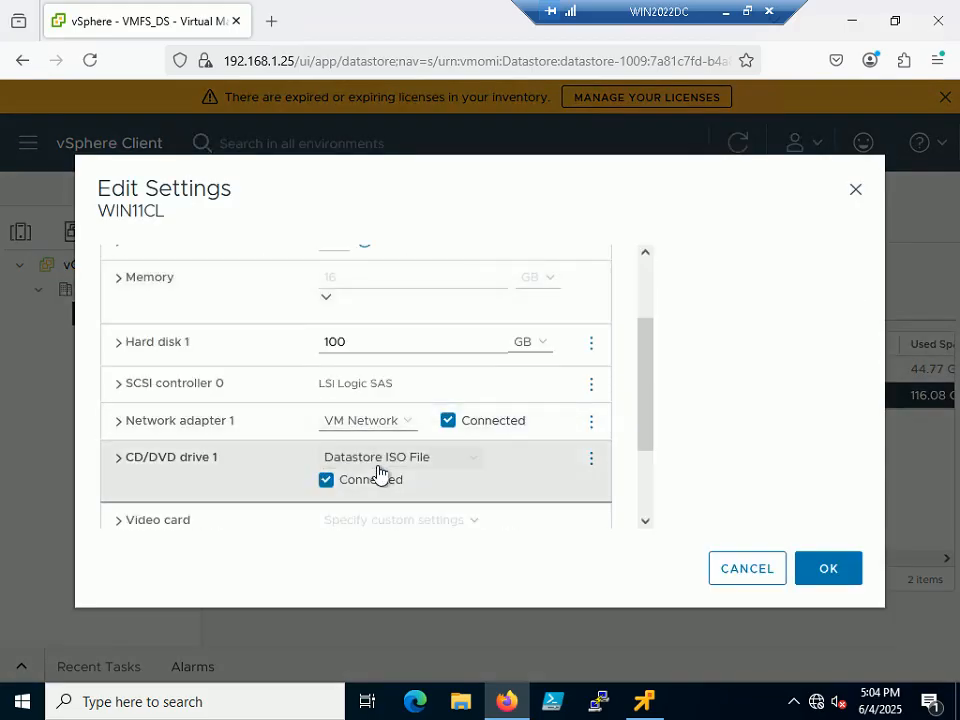
click(120, 460)
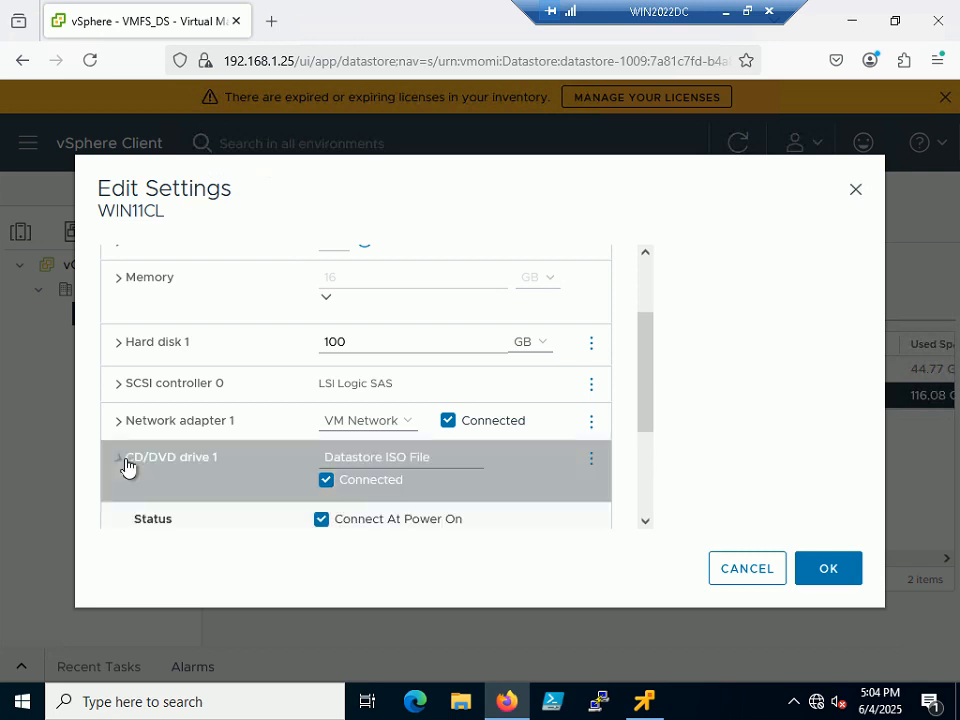
click(472, 462)
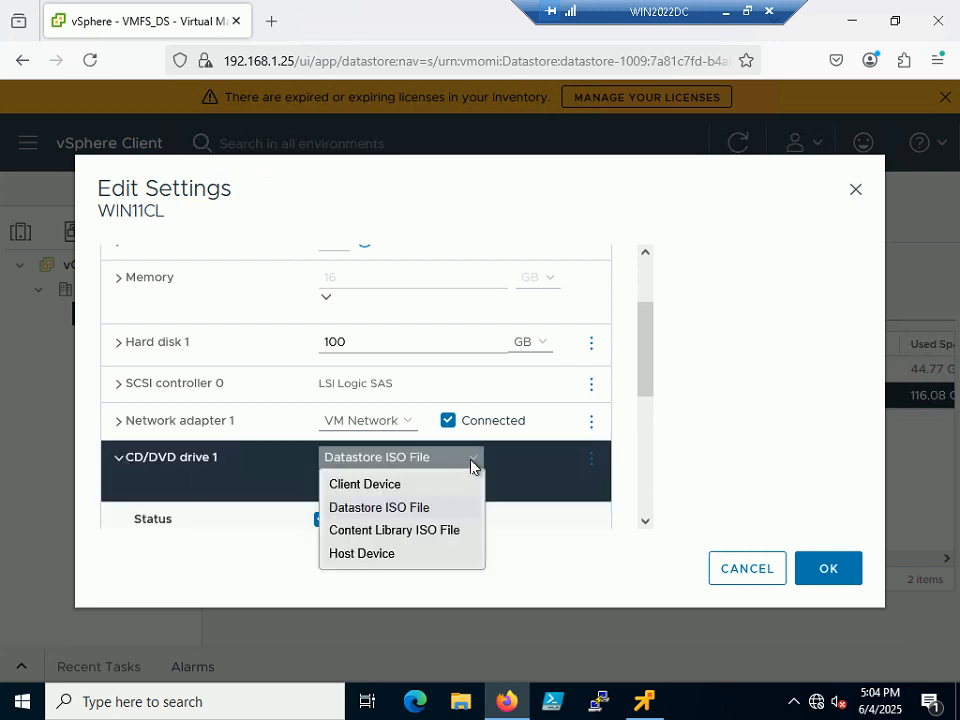
click(413, 509)
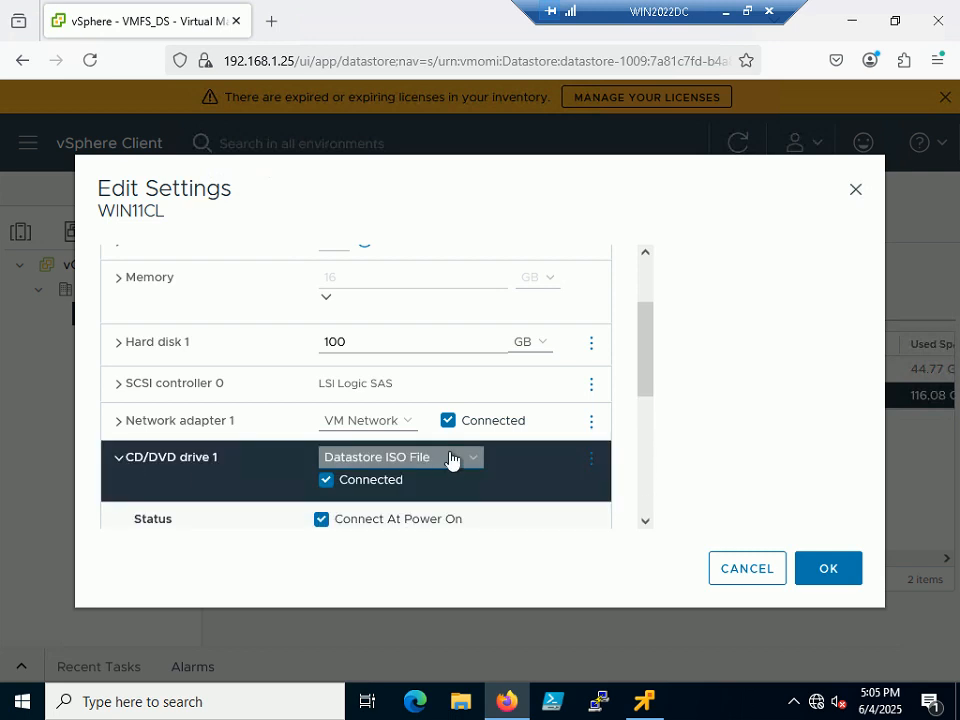
scroll(450, 461, down, 2)
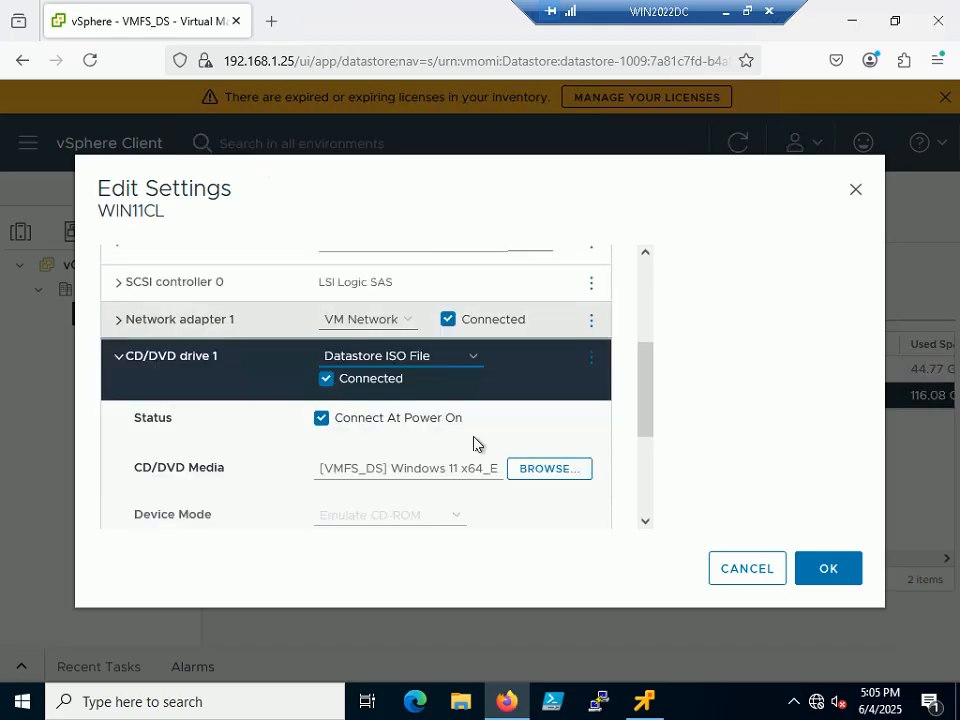
click(466, 358)
click(376, 406)
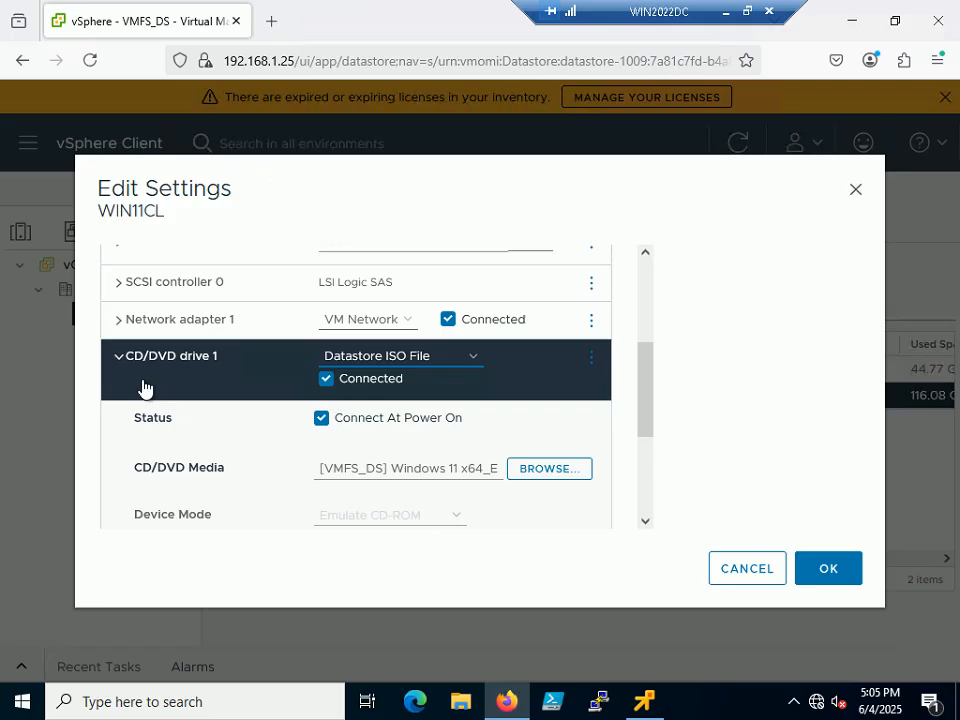
Select the VMware Tools ISO on VMFS_DS for the drive and save the settings.
click(555, 472)
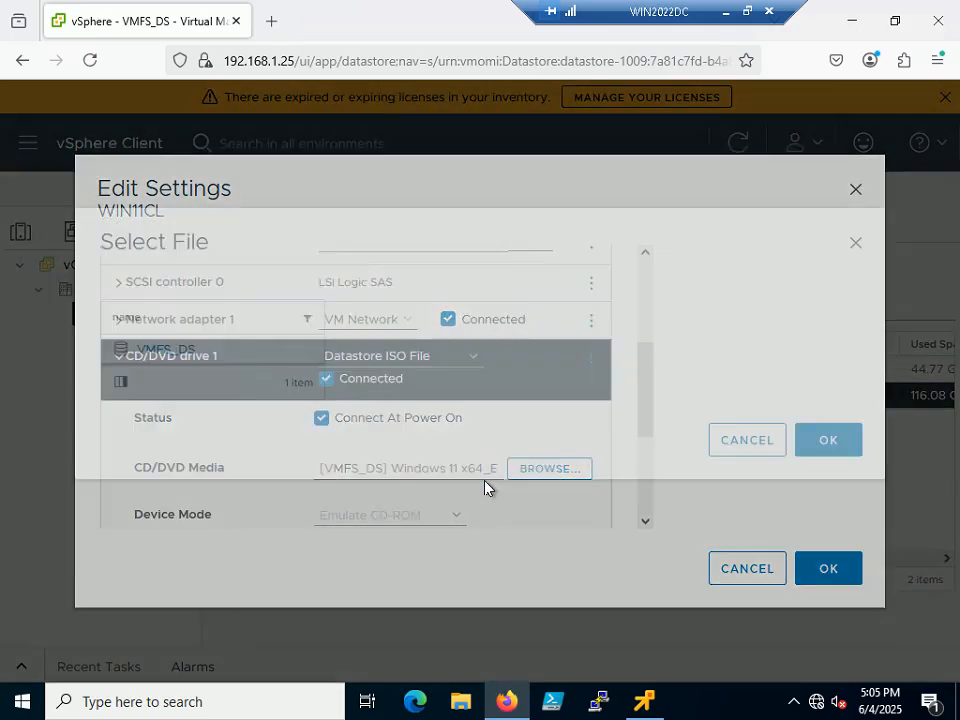
click(163, 387)
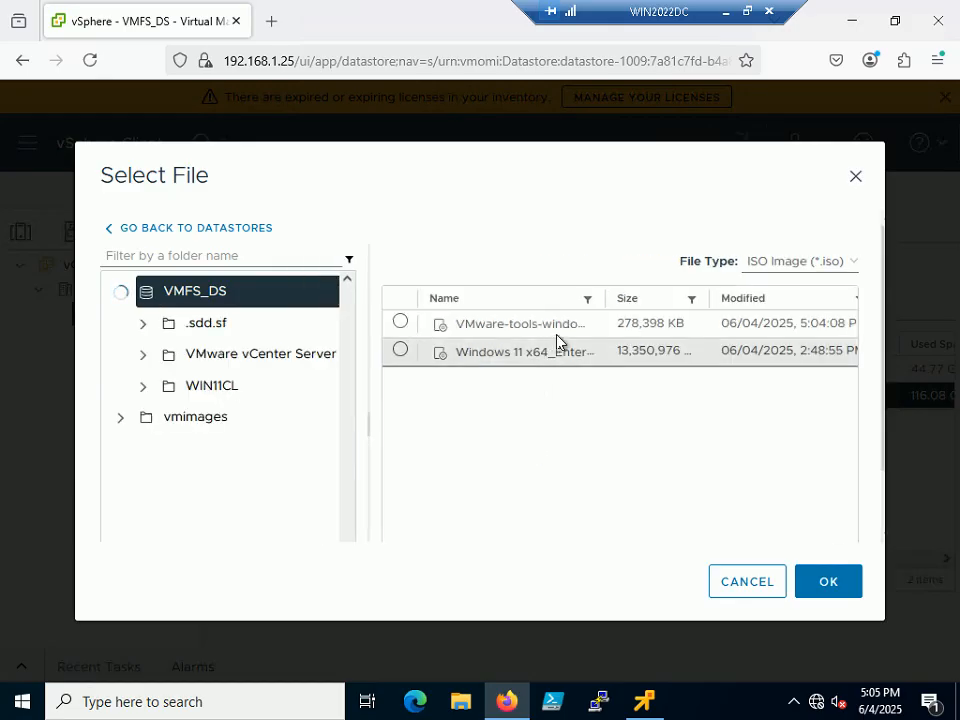
click(420, 330)
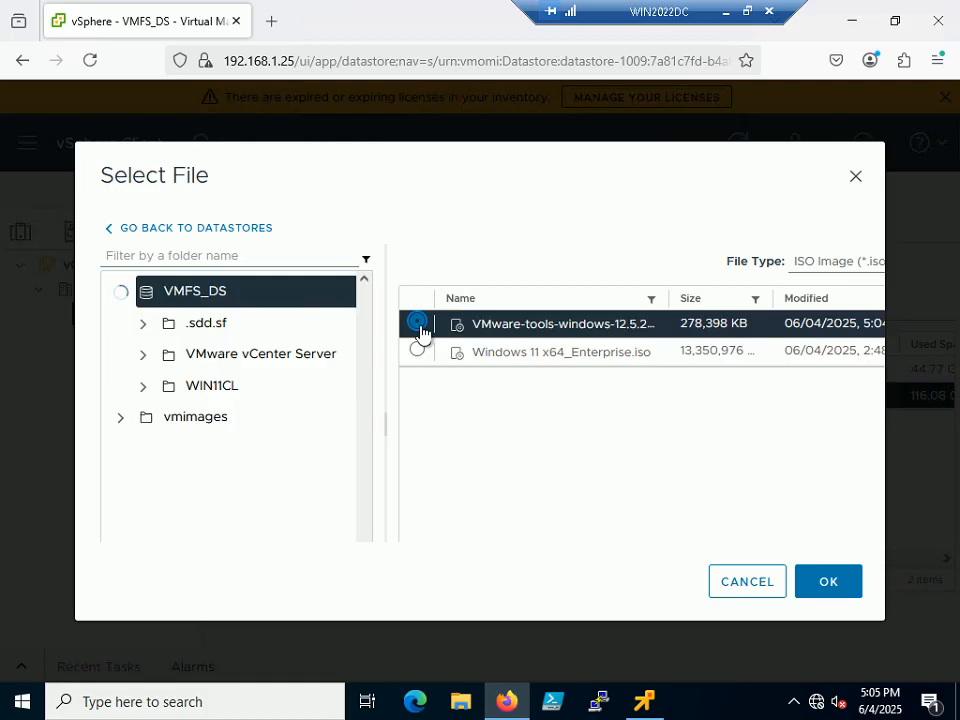
click(826, 588)
click(830, 575)
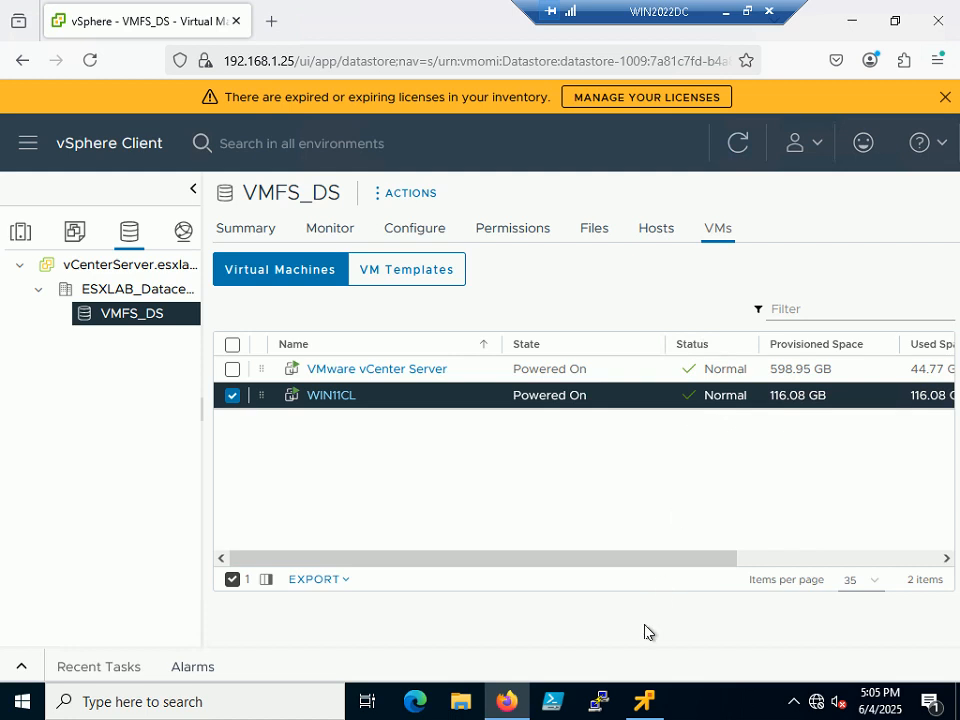
Switch to the WIN11CL console and show its Windows desktop full screen.
click(644, 700)
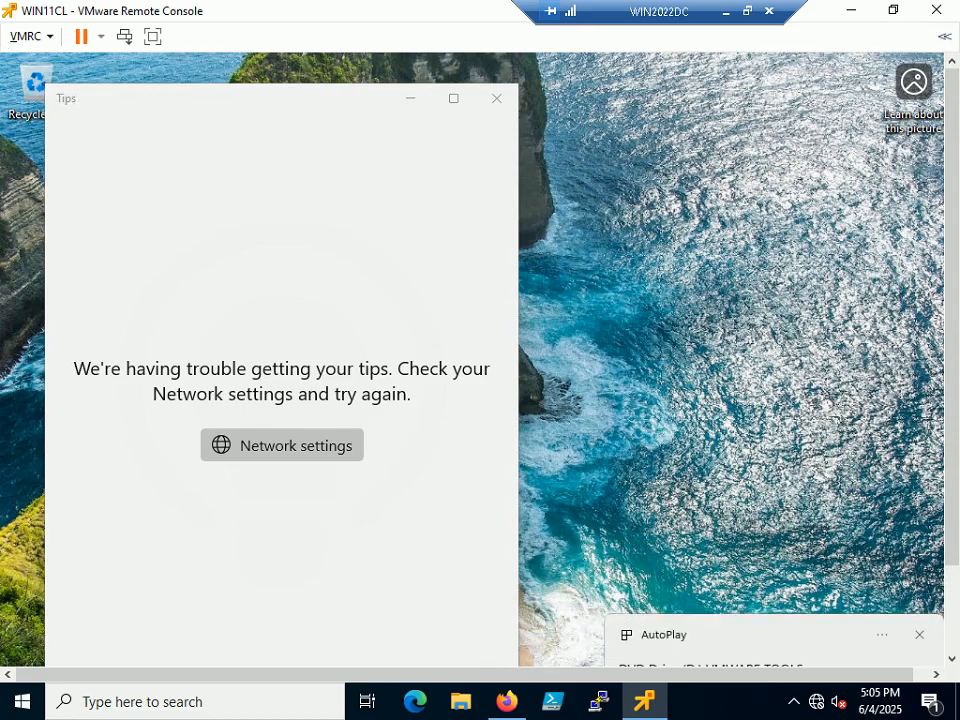
click(151, 38)
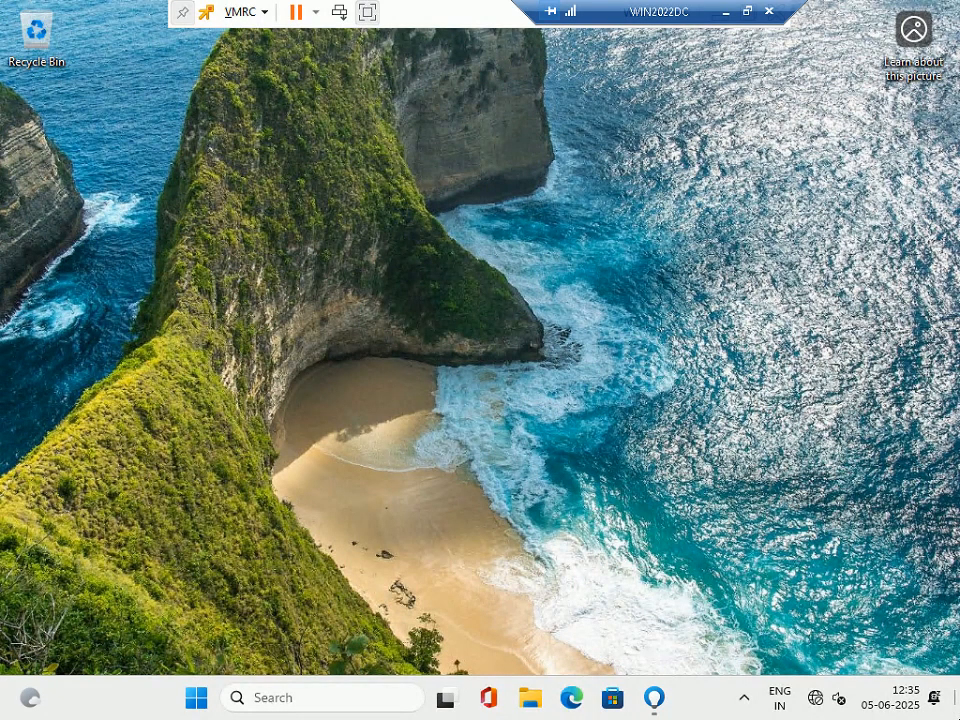
In File Explorer, open the VMWARE TOOLS DVD Drive (D:) and launch setup.
key(super+e)
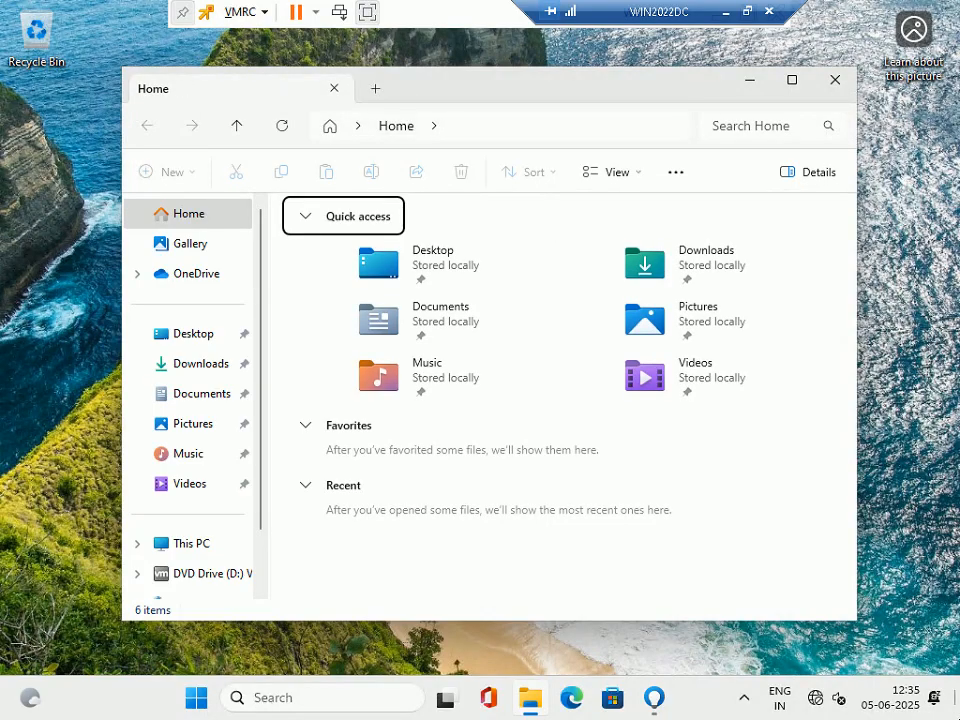
key(Tab)
key(Tab)
key(Tab)
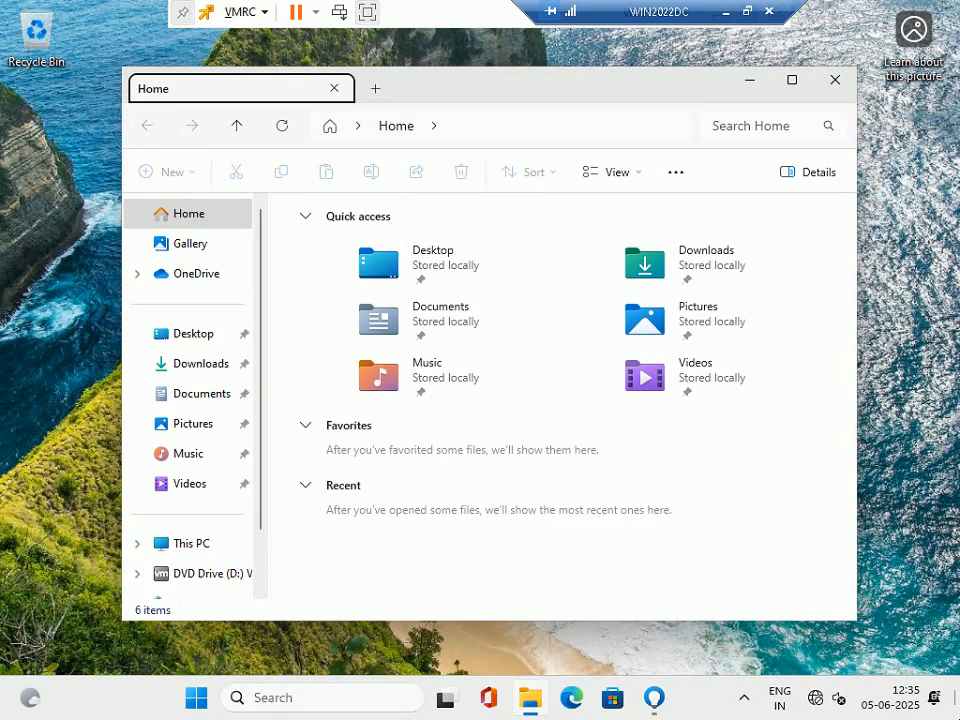
key(Tab)
key(Tab)
key(Tab)
key(Tab)
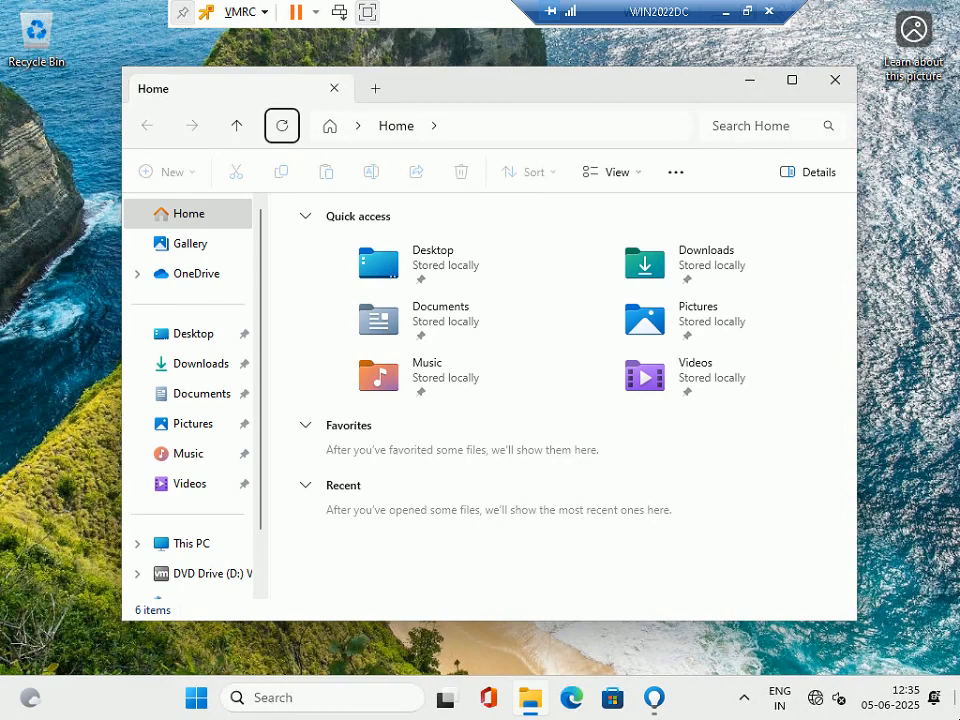
key(Tab)
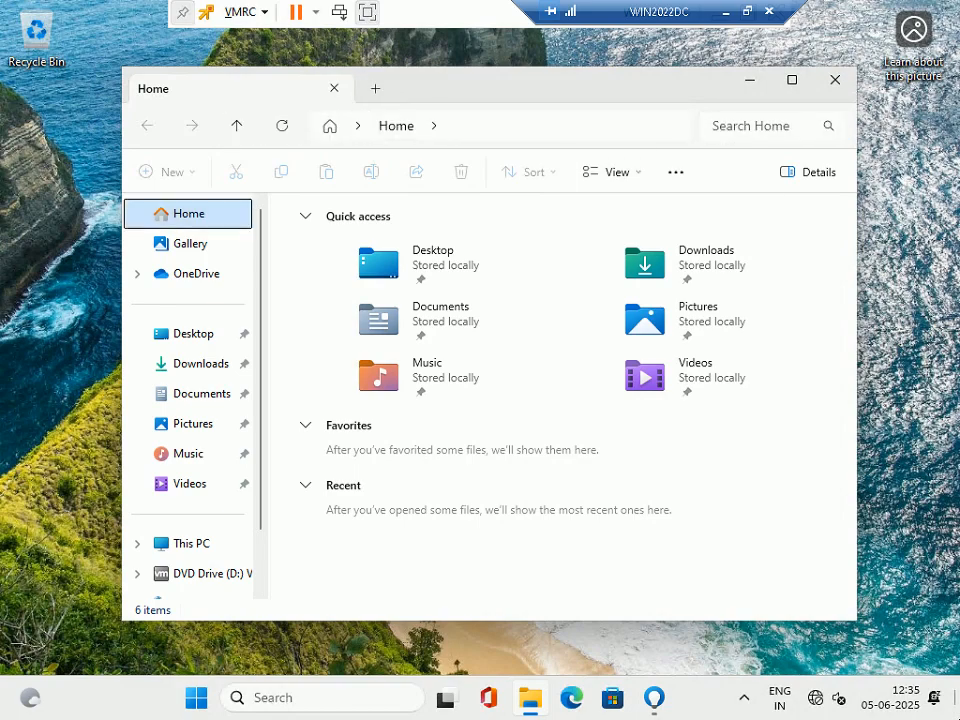
key(Down)
key(Down)
key(Down)
key(Down)
key(Down)
key(Down)
key(Down)
key(Down)
key(Down)
key(Down)
key(Down)
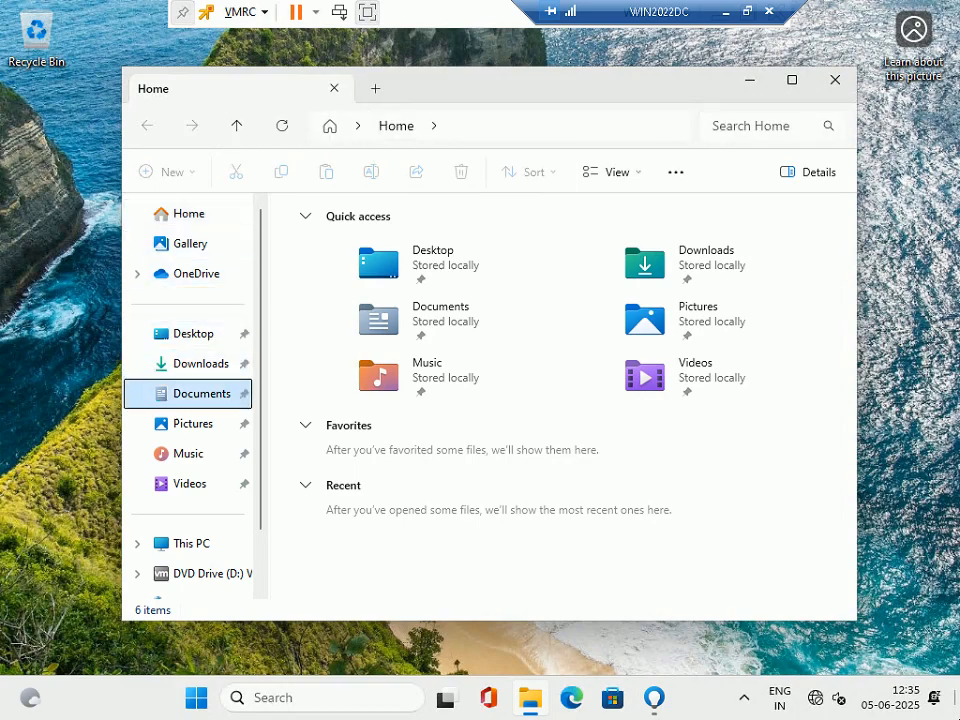
key(Up)
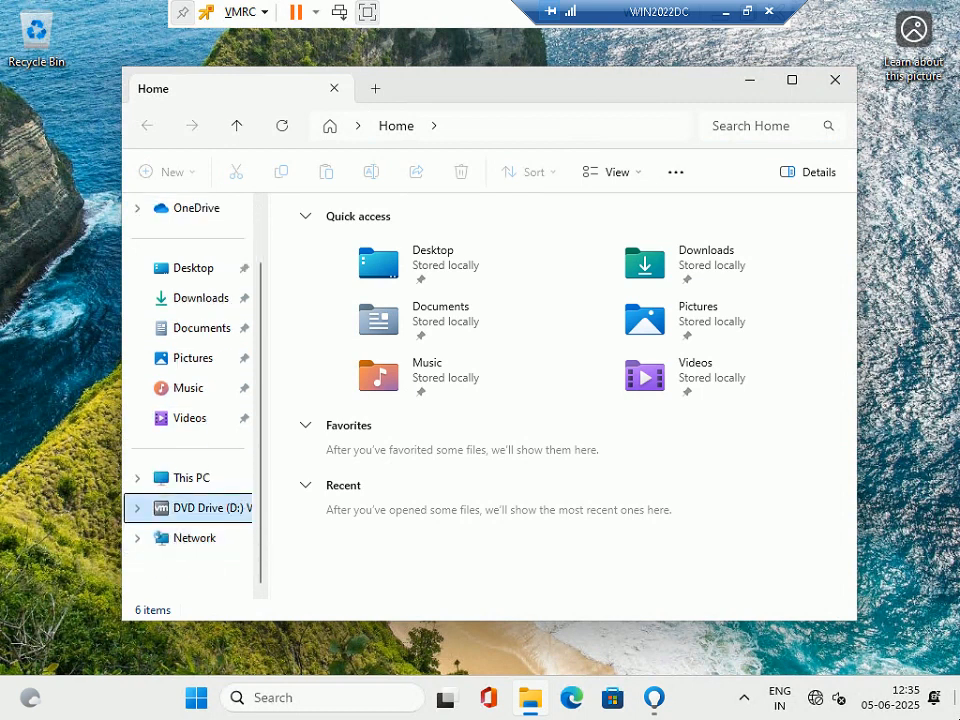
key(Return)
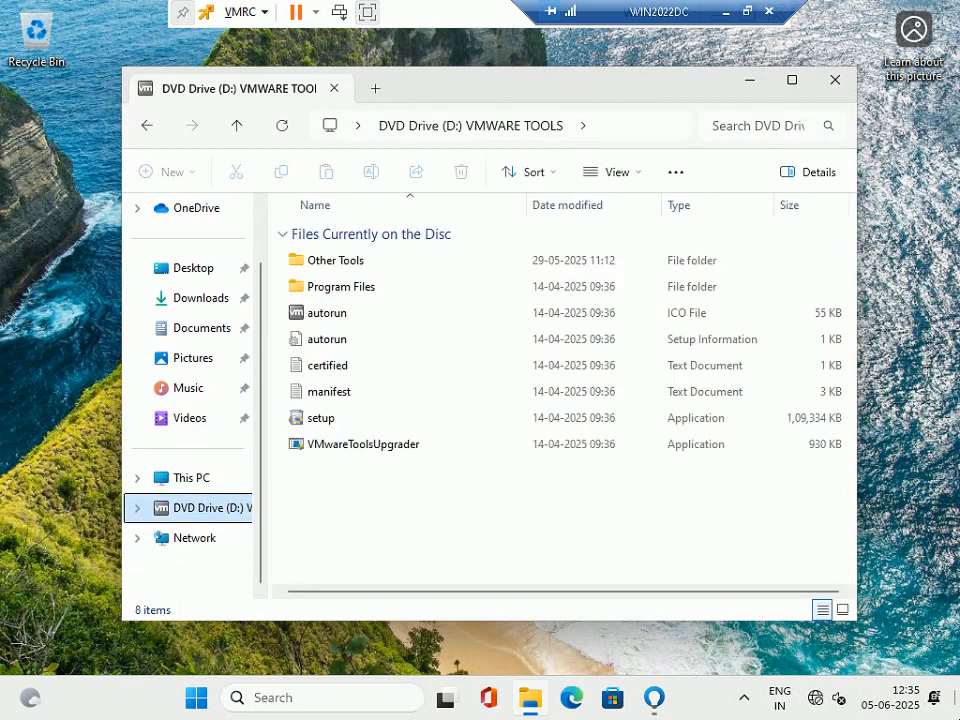
key(Tab)
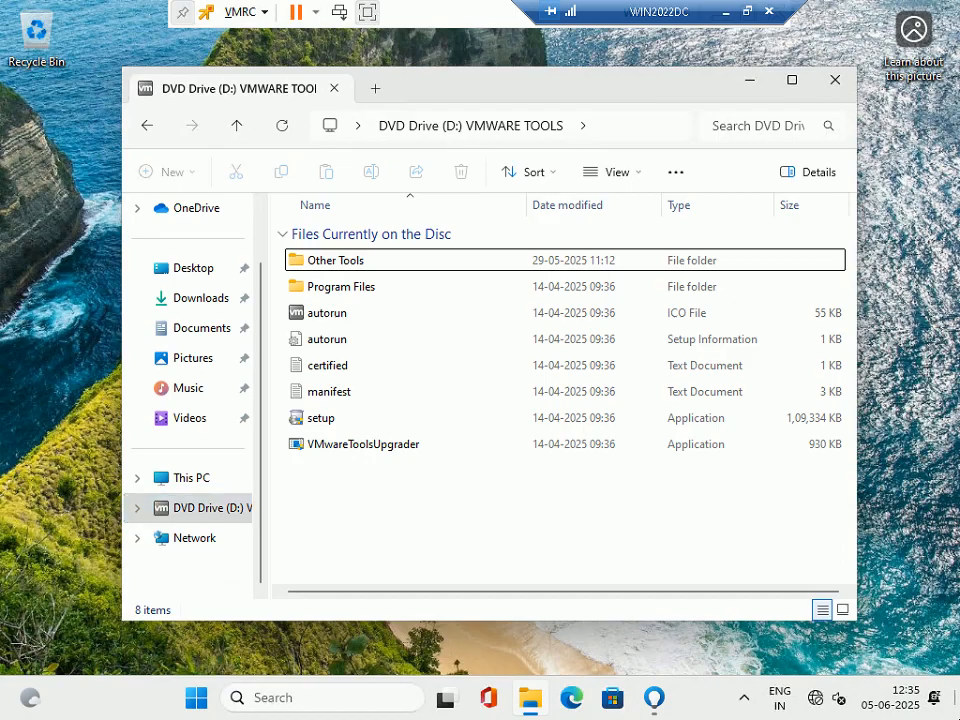
key(Down)
key(Down)
key(Down)
key(Down)
key(Down)
key(Down)
key(Down)
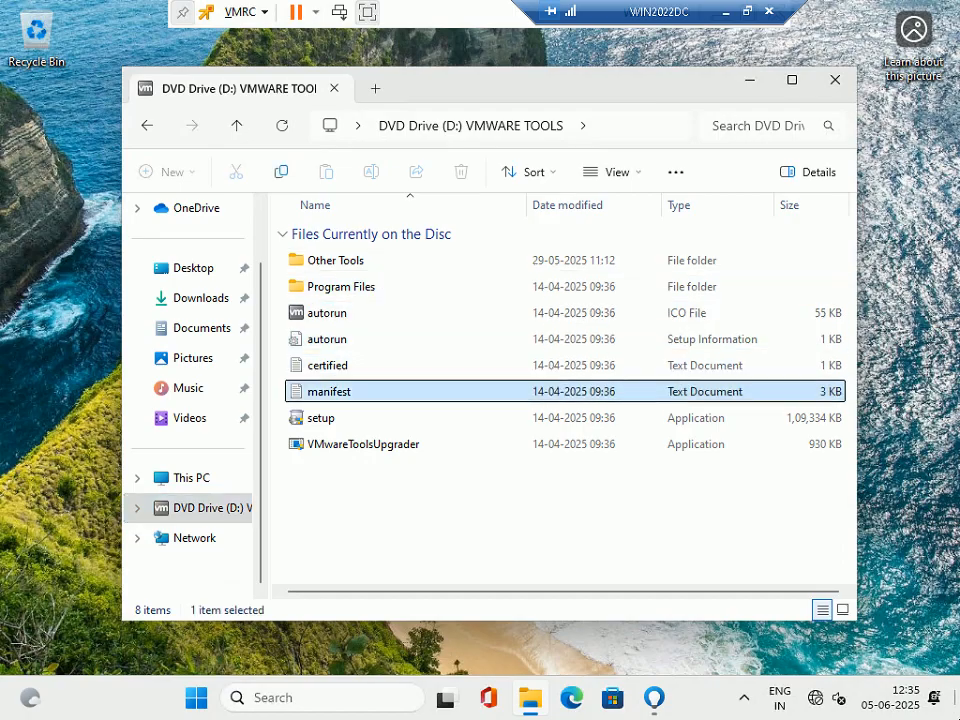
key(Up)
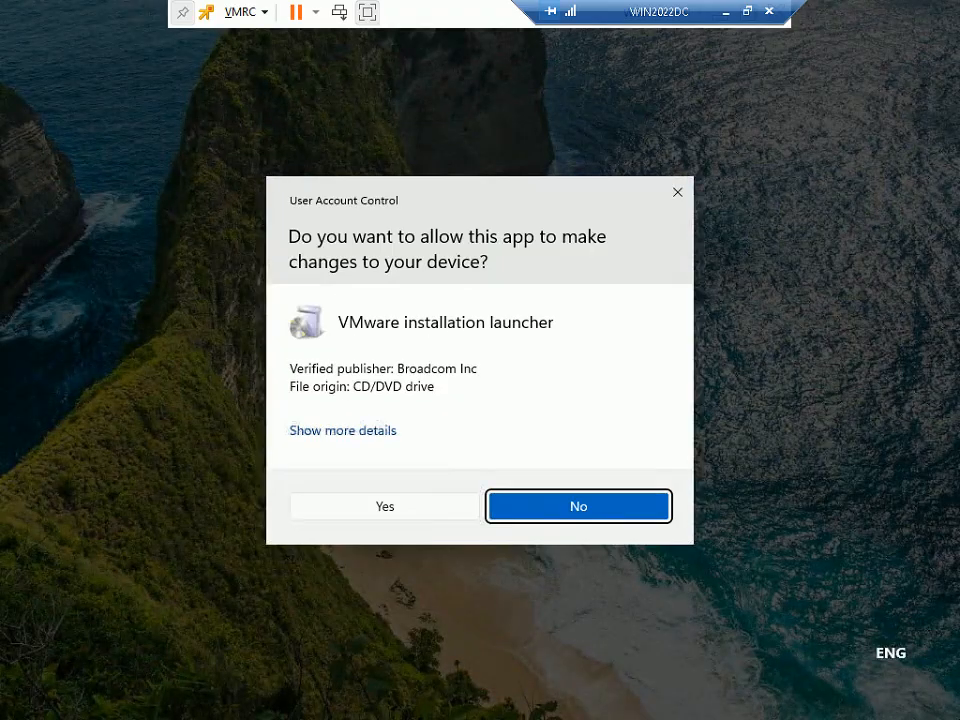
Approve the UAC prompt, pass the welcome page, and choose the Complete setup type.
key(Left)
key(Return)
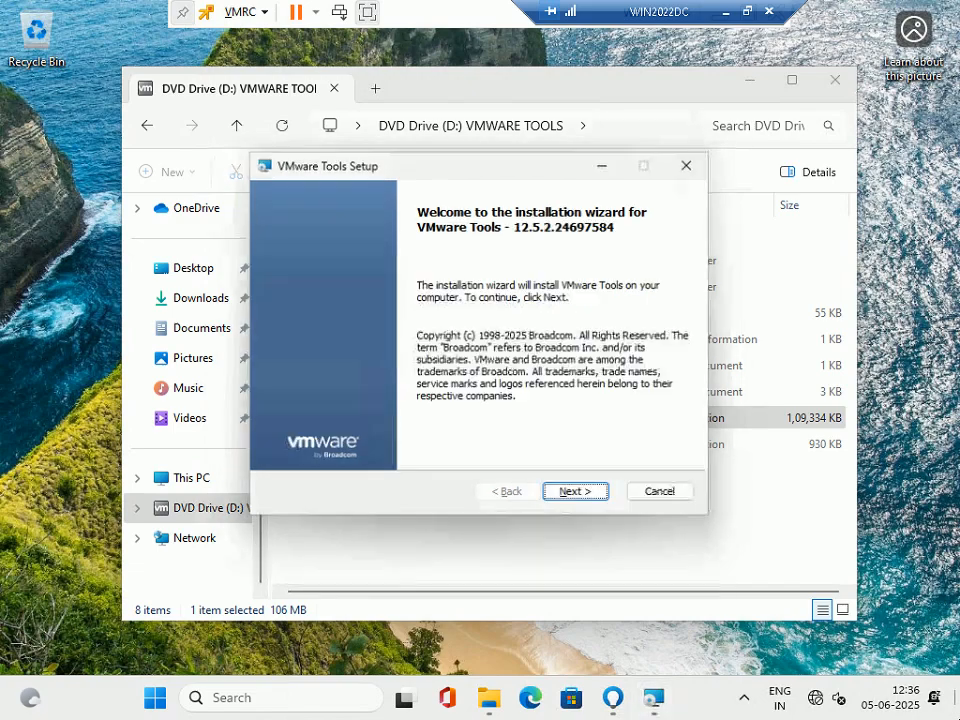
key(Return)
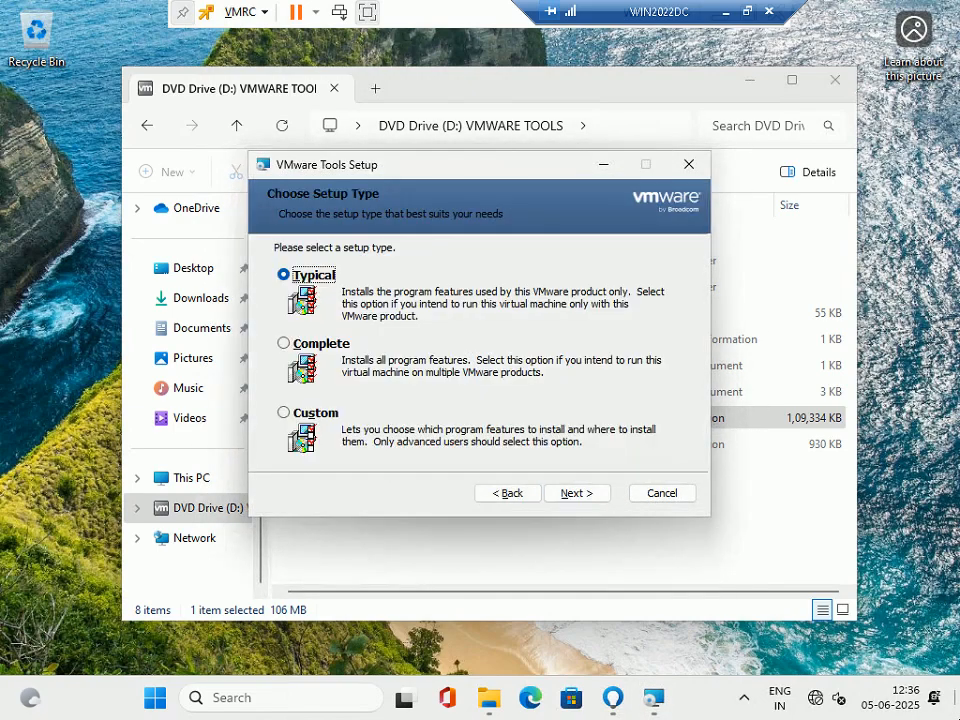
click(284, 343)
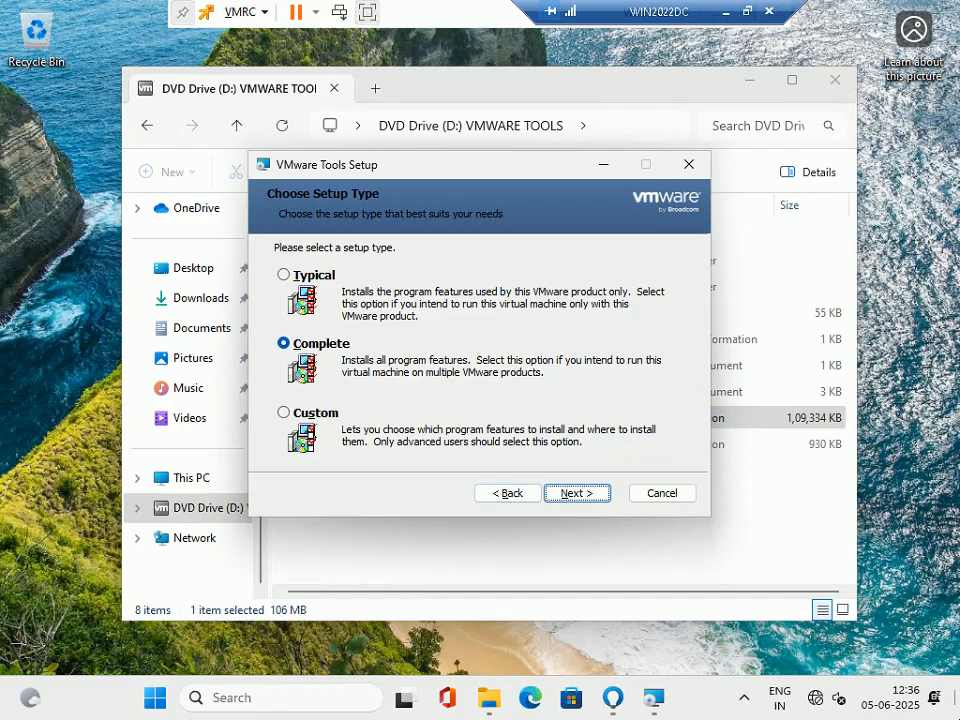
click(575, 493)
Start the VMware Tools installation and restore down the full-screen Remote Desktop session.
key(Return)
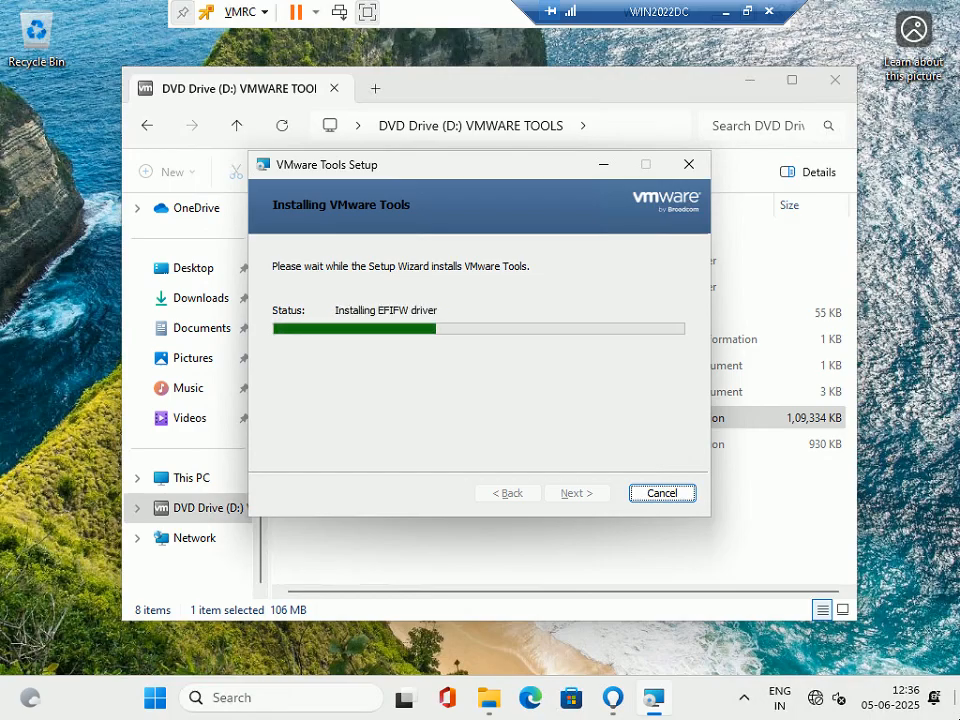
click(747, 11)
mouse_move(738, 701)
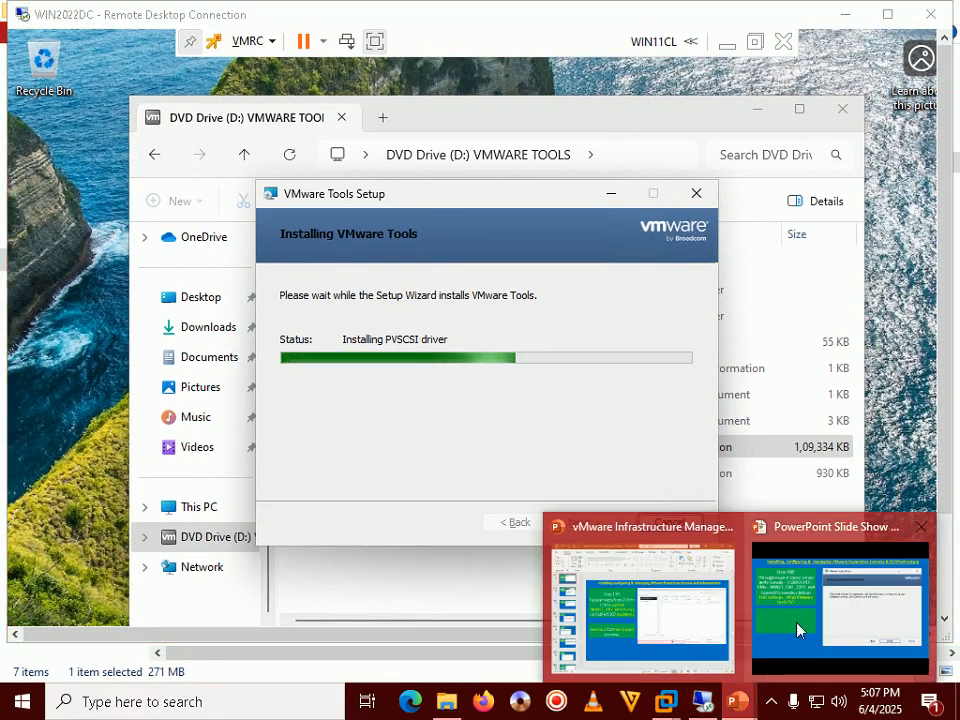
click(797, 628)
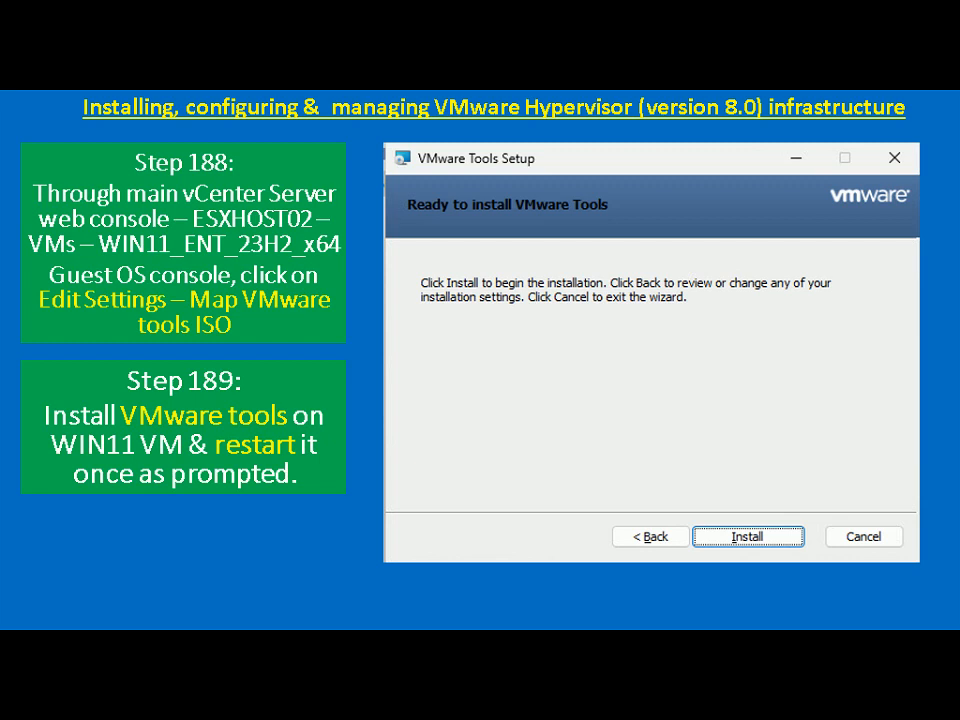
key(alt+Tab)
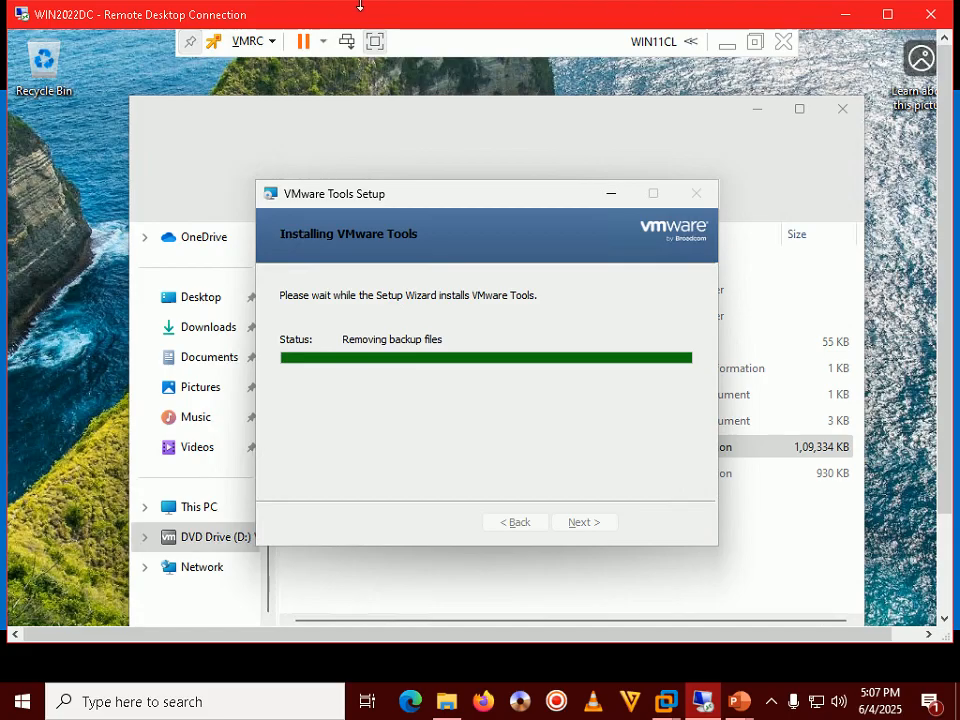
Return to full screen, switch to VMware Tools Setup, and click Finish.
double_click(414, 17)
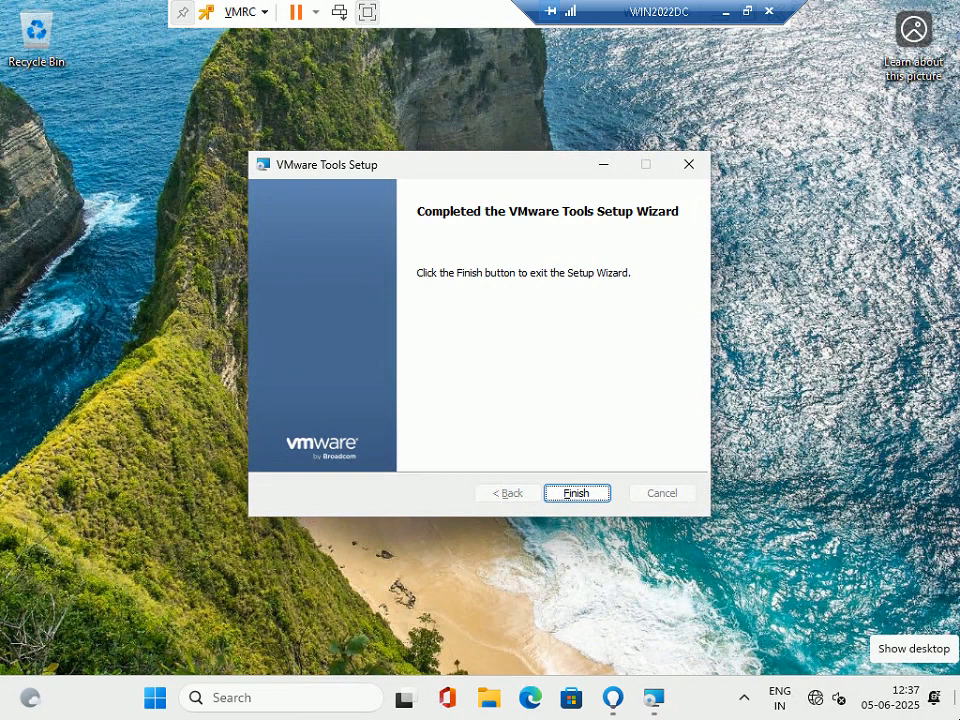
key(alt+Tab)
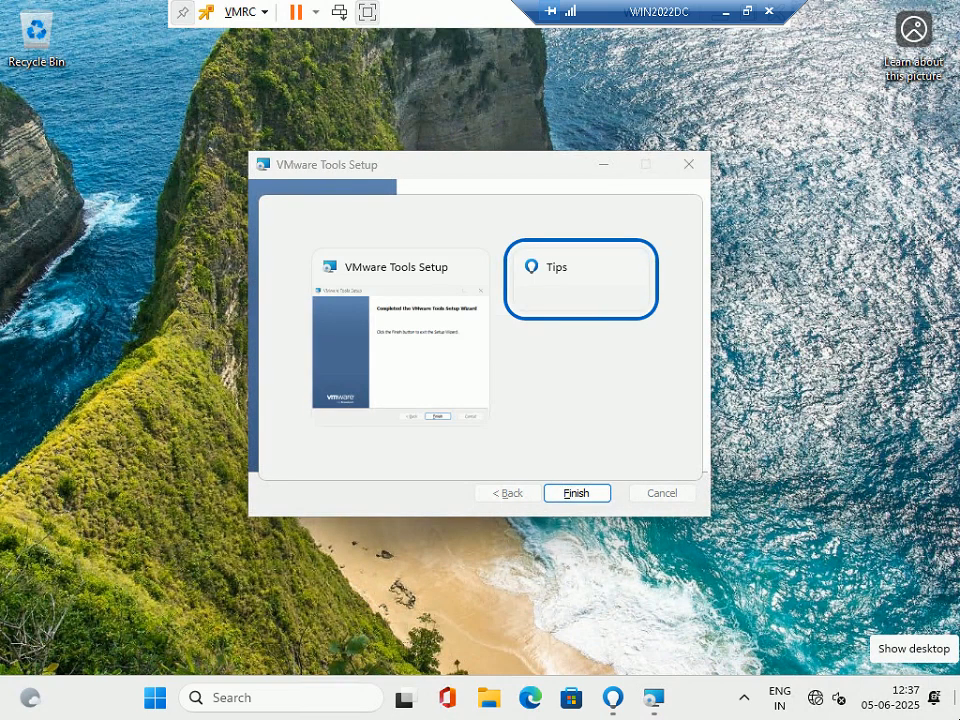
key(alt+Tab)
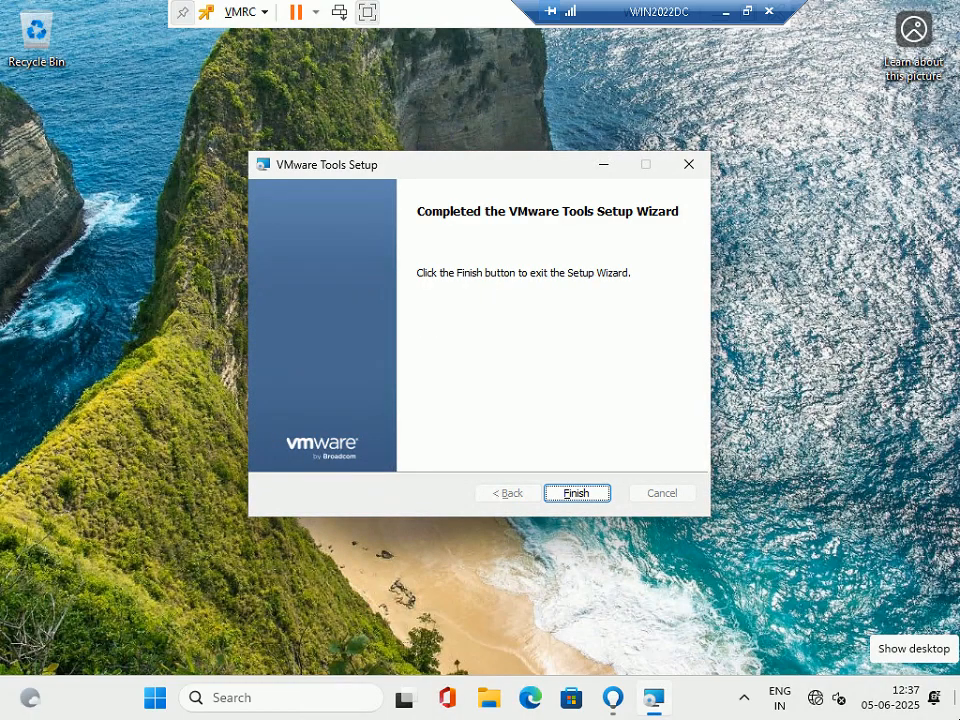
key(Return)
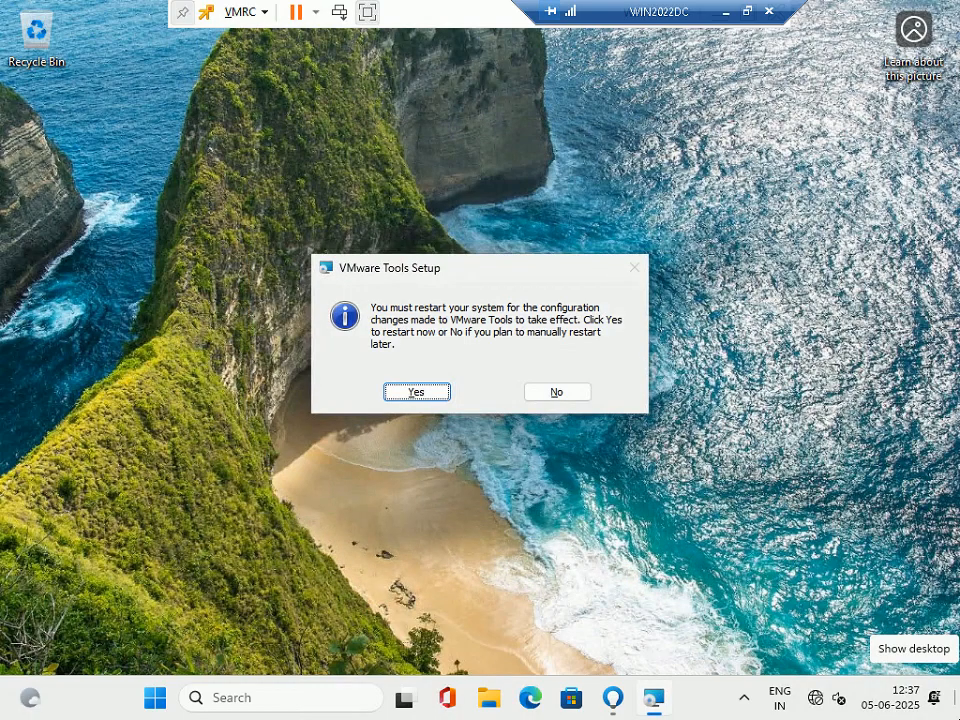
Accept the restart prompt and let WIN11CL reboot to its lock screen.
key(Return)
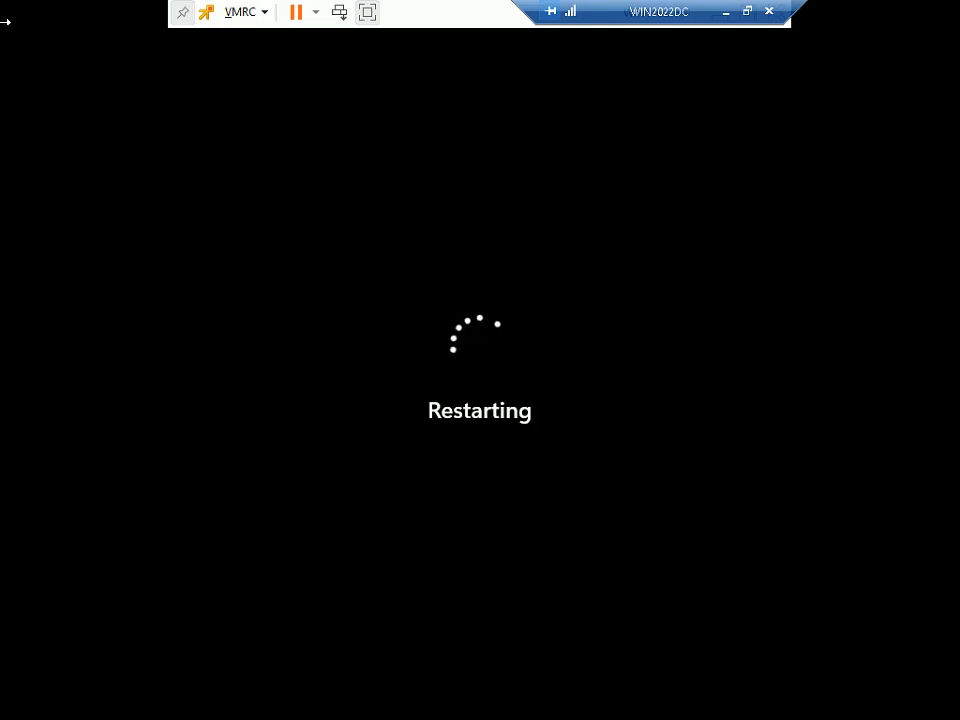
click(746, 11)
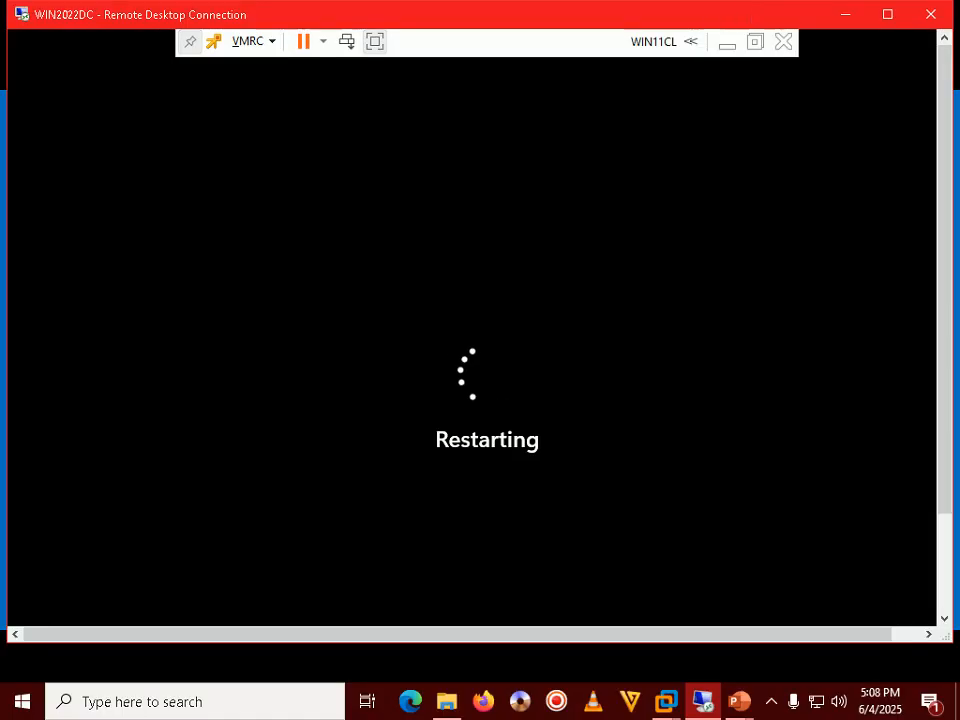
double_click(391, 14)
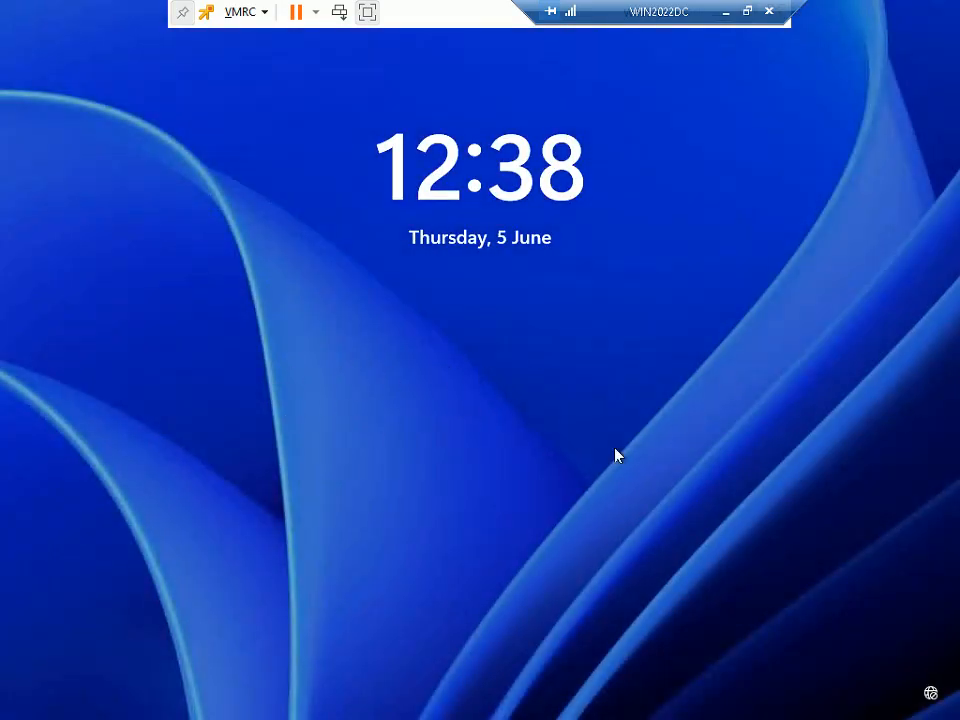
Sign in to WIN11CL with the Local_User password, then restore down the remote session.
click(565, 436)
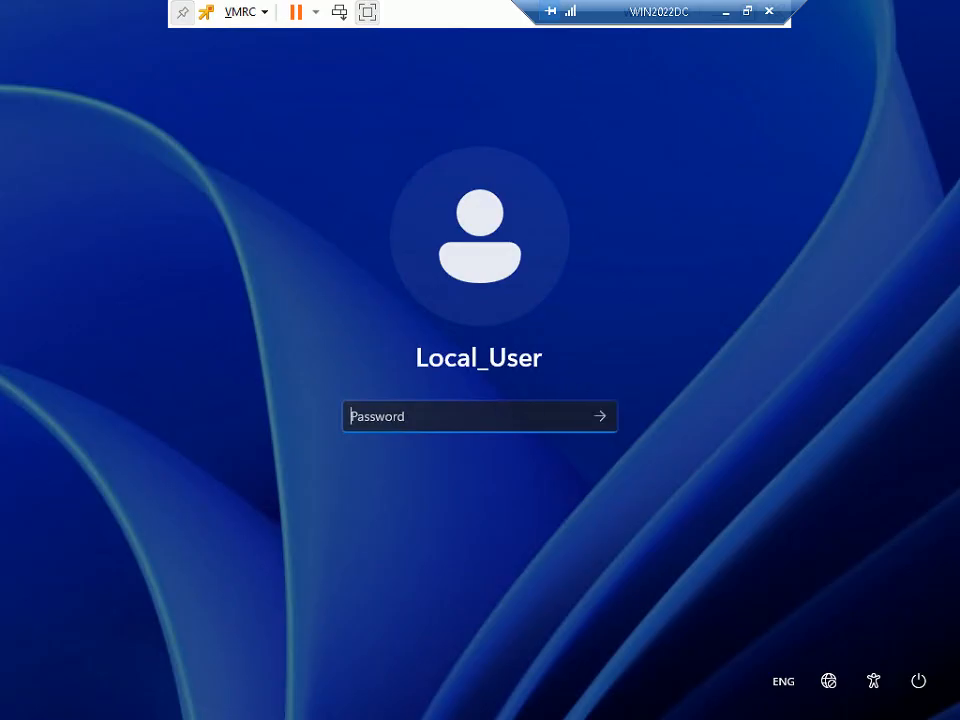
text(******)
key(Return)
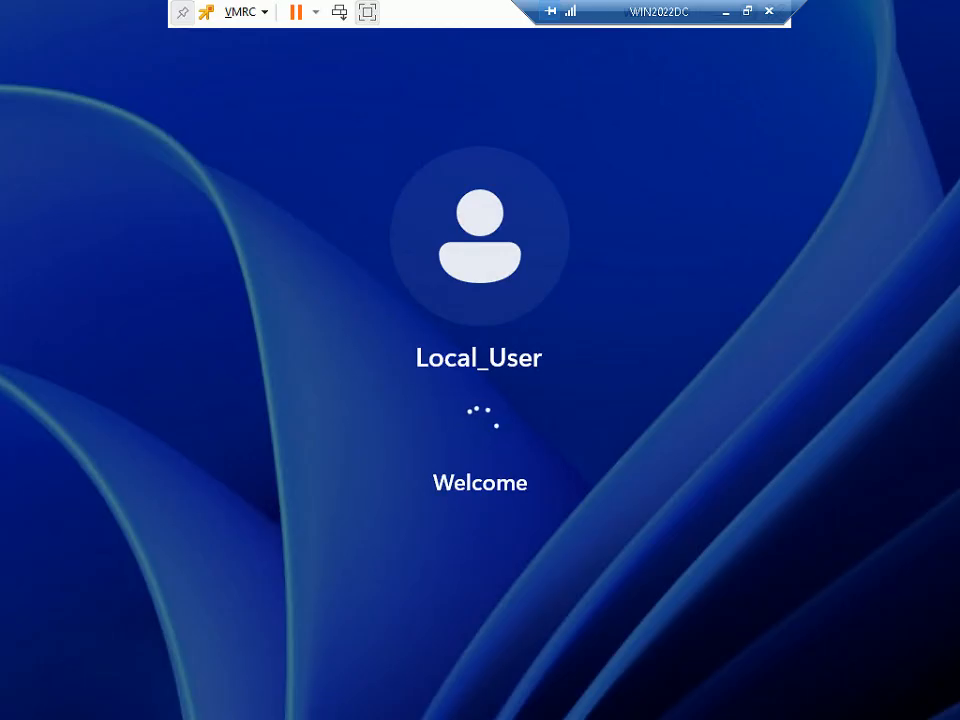
click(747, 11)
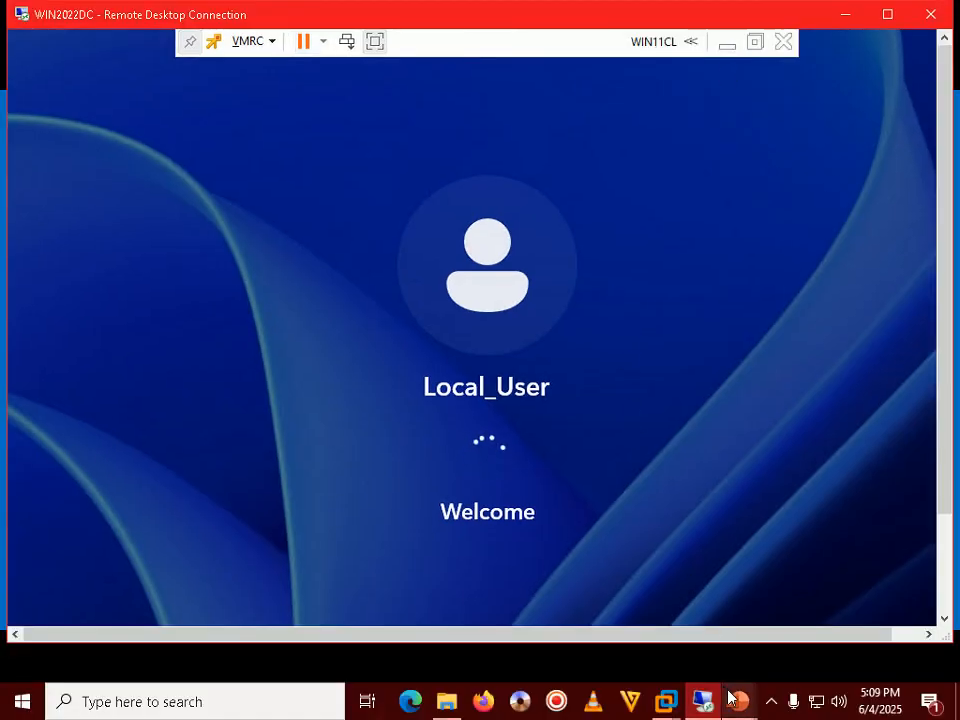
Move the slideshow to Step 190, logging in to the WIN11 VM via VMRC, then return to Remote Desktop.
mouse_move(738, 704)
click(831, 619)
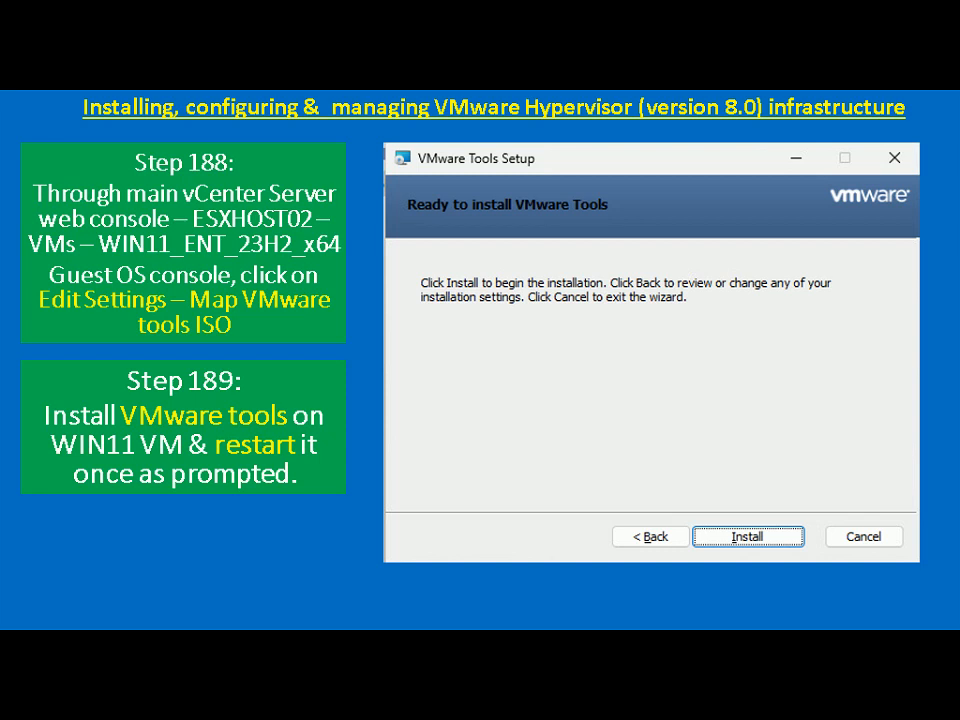
key(Right)
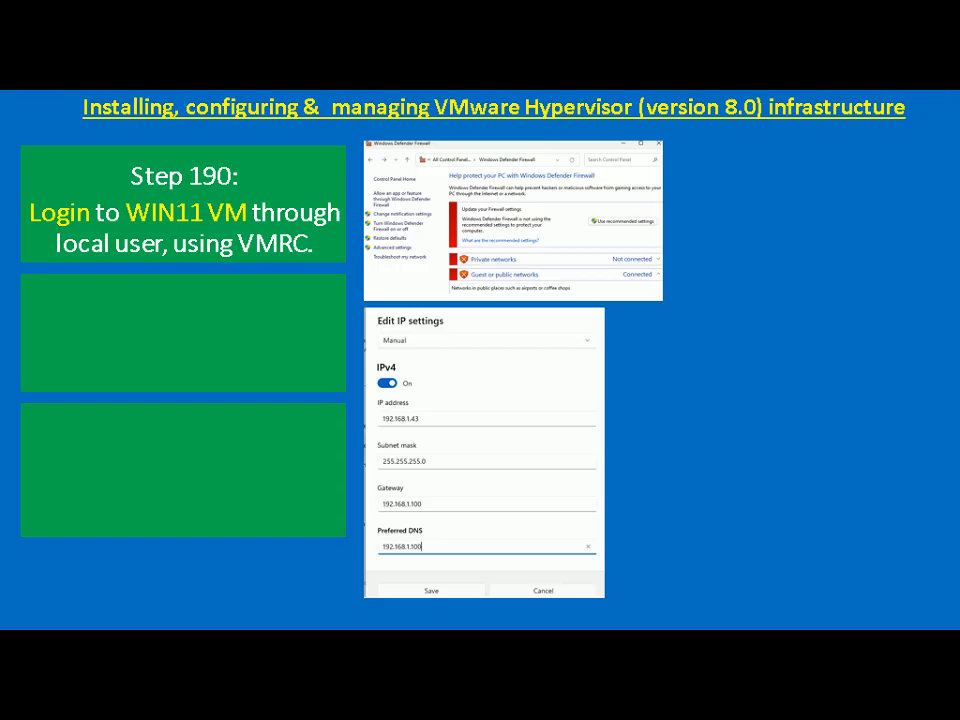
key(alt+Tab)
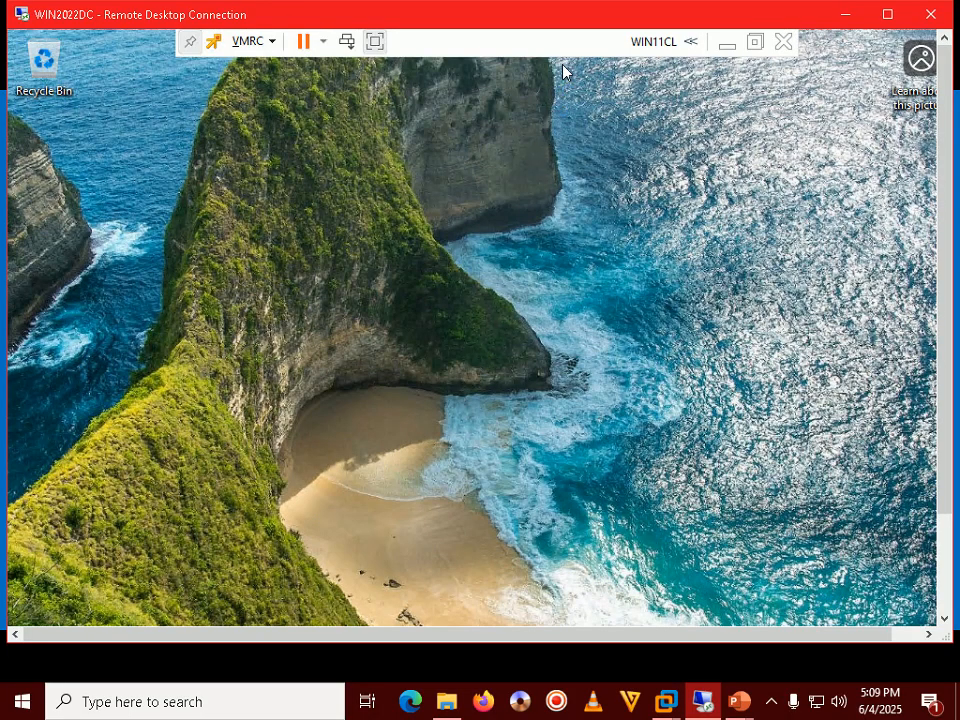
Minimize the WIN11CL console so the VMFS_DS list shows WIN11CL Powered On.
double_click(574, 26)
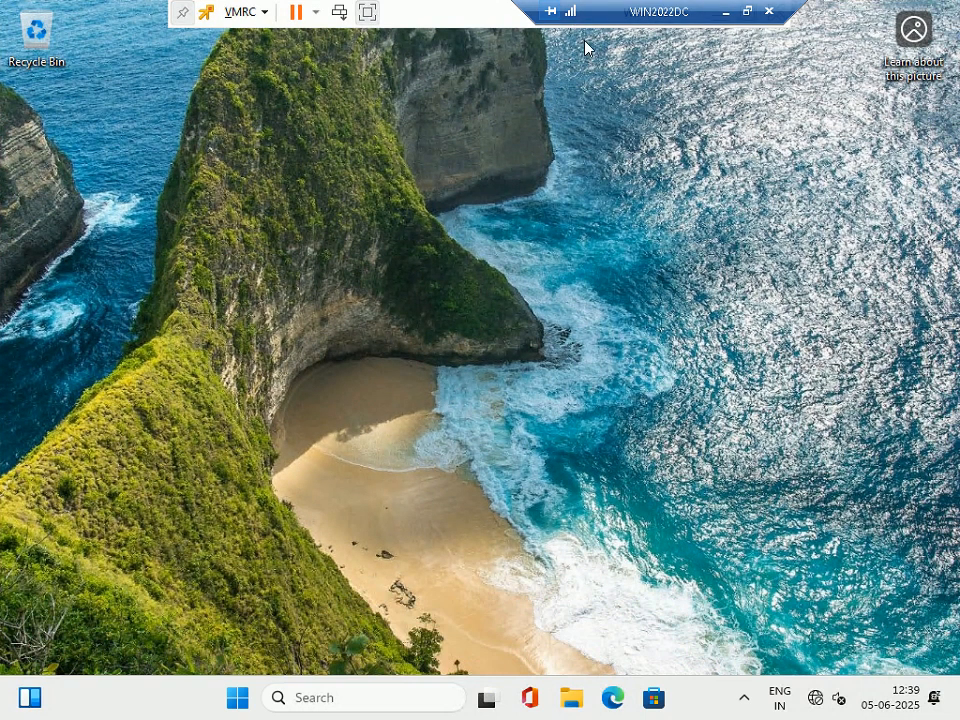
drag(637, 9, 400, 9)
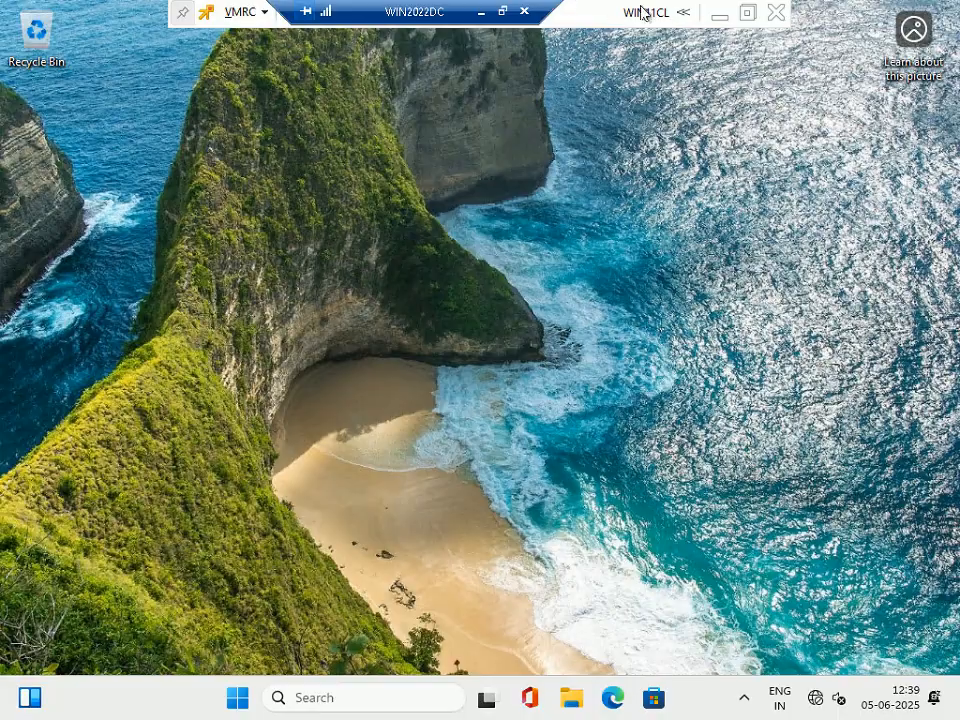
click(720, 15)
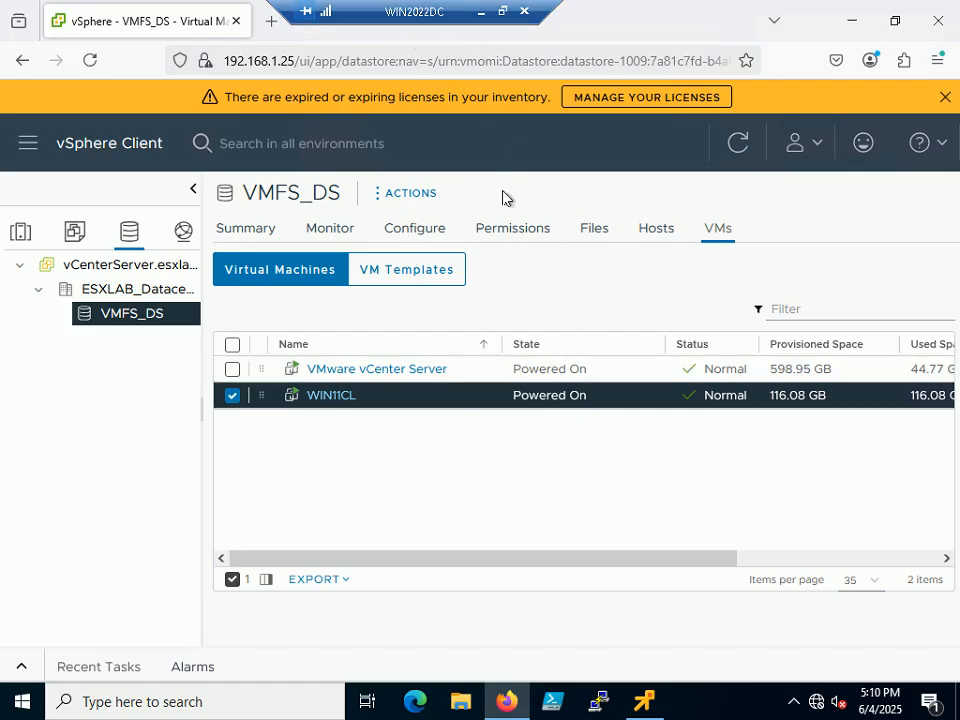
Bring back the WIN11CL console, window the RDP session, and view the Step 191 firewall slide.
click(640, 697)
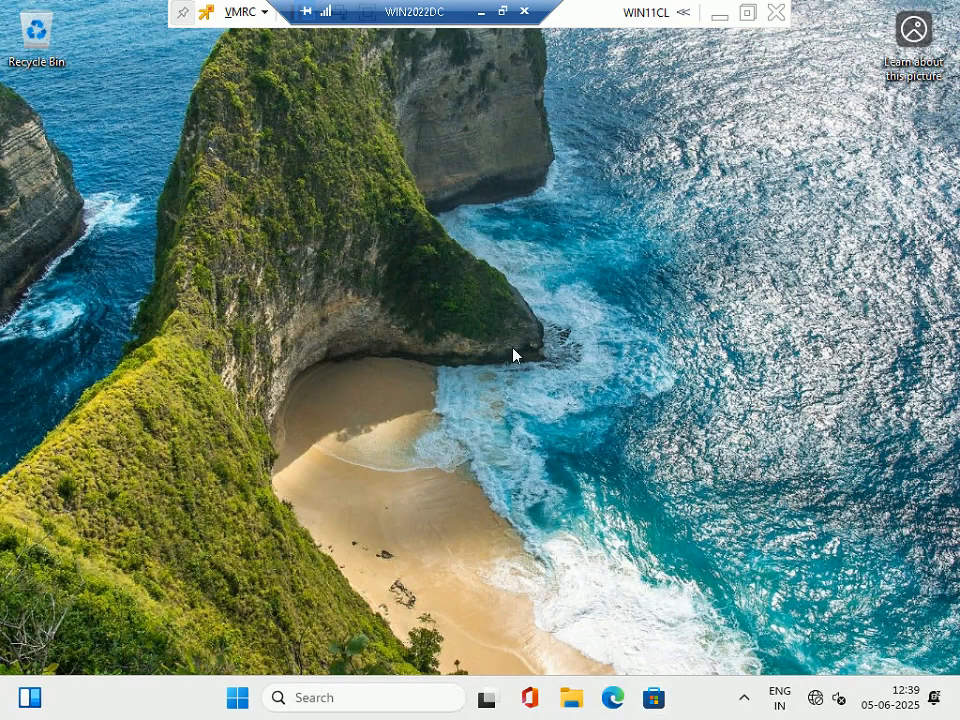
click(503, 11)
mouse_move(740, 702)
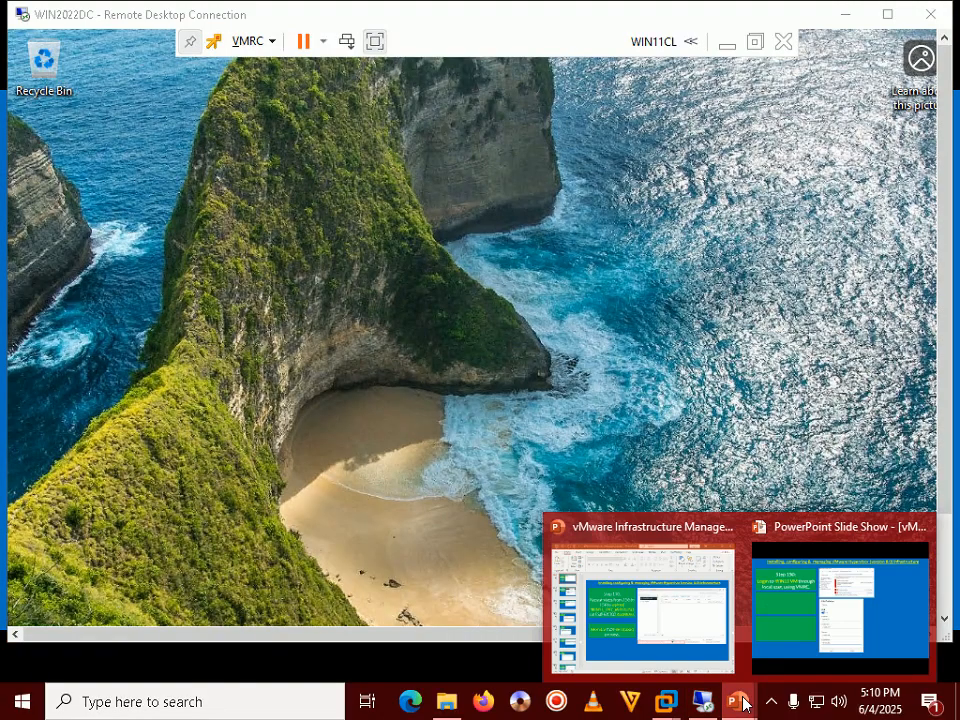
click(789, 620)
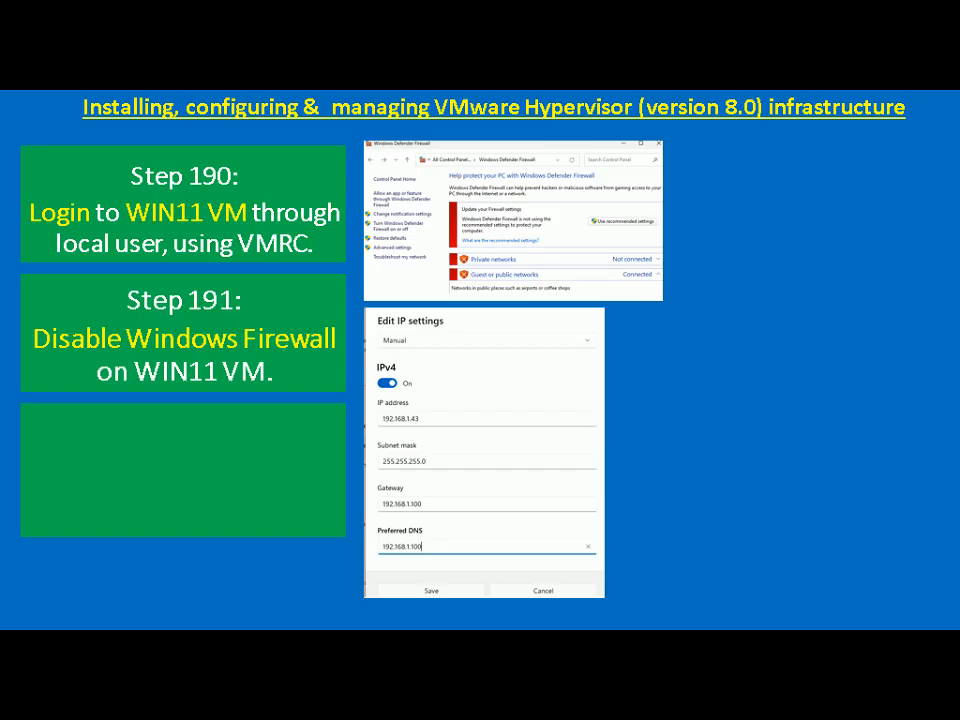
key(alt+Tab)
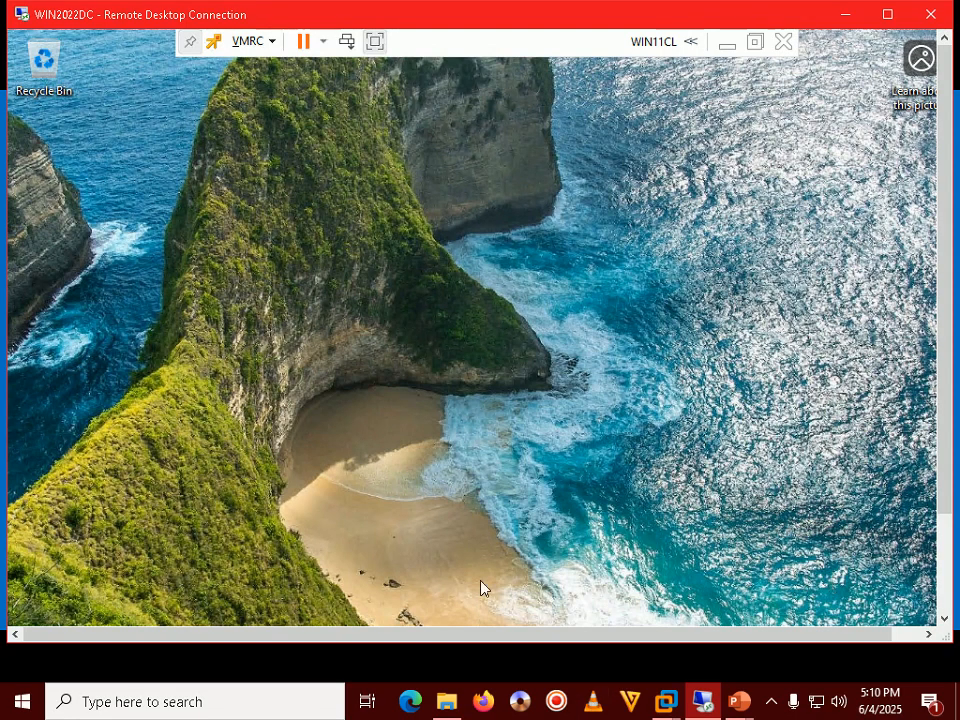
Open Control Panel on WIN11CL by running 'control' from the Win+X Run box.
double_click(571, 27)
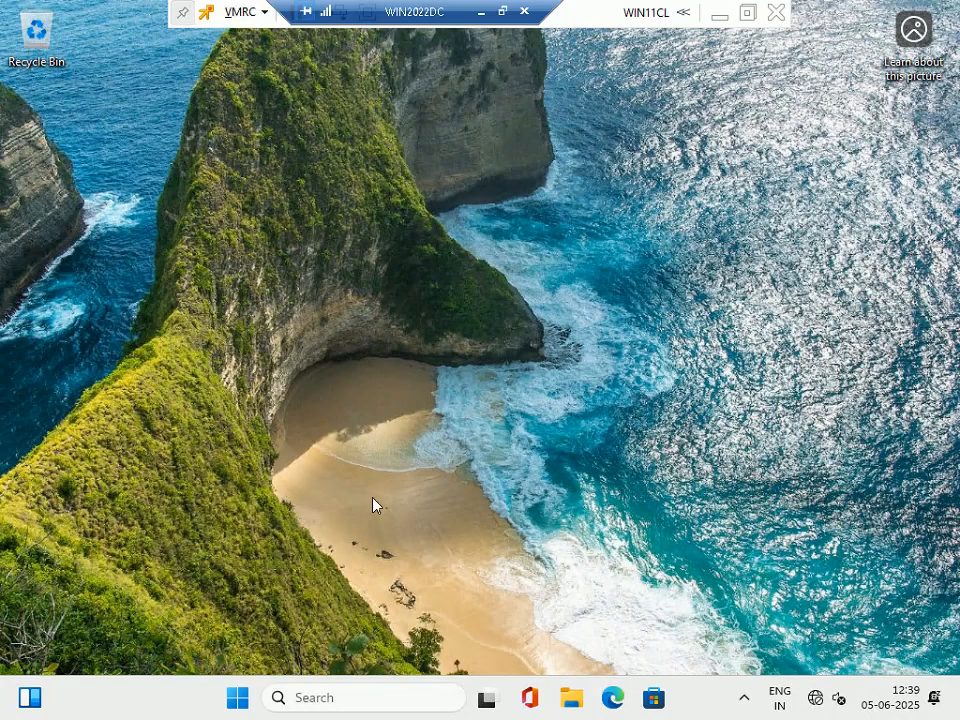
right_click(243, 702)
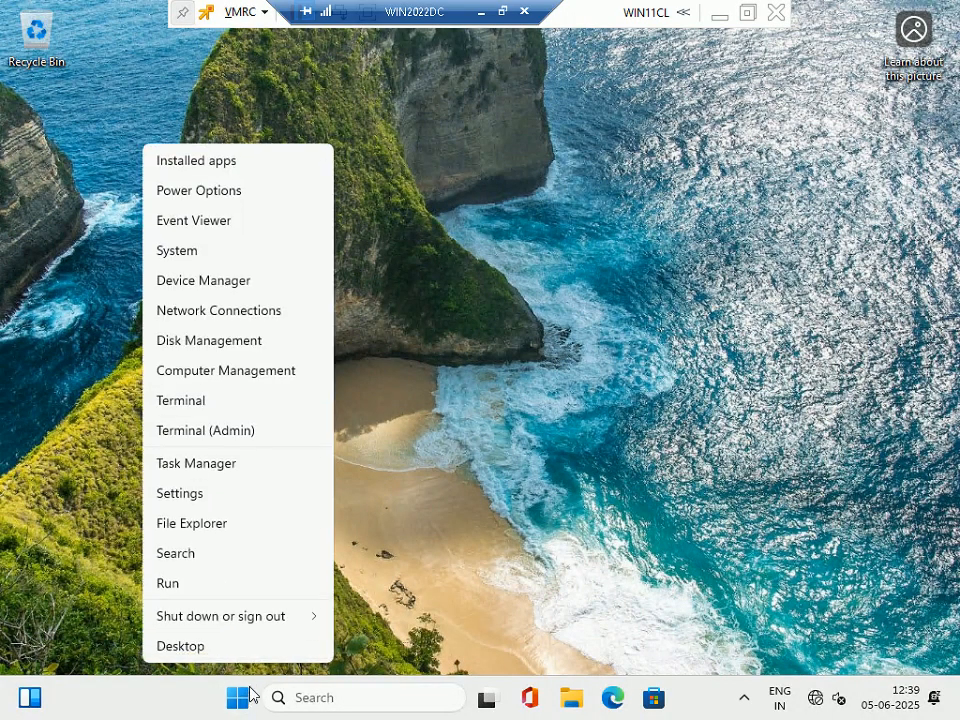
click(210, 592)
text(control)
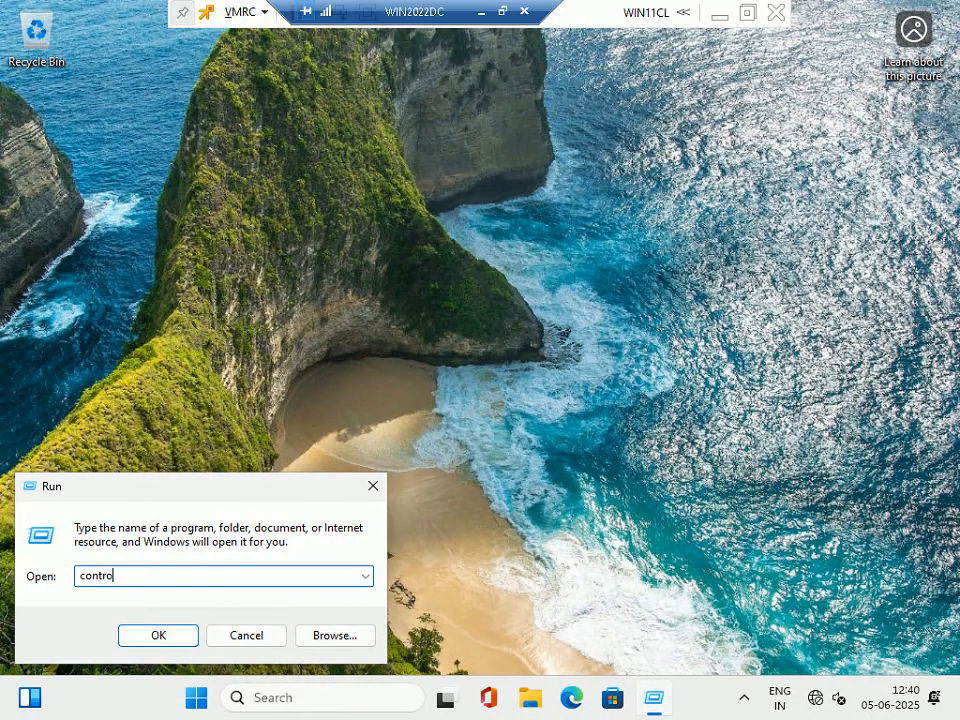
key(Return)
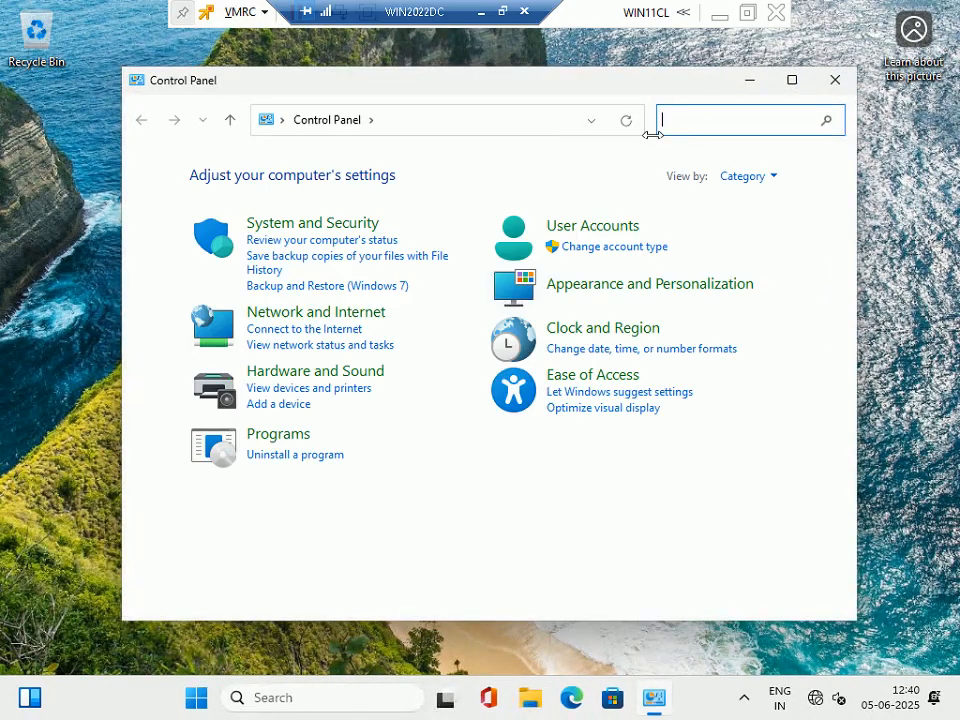
Turn off Windows Defender Firewall for private and public networks, then close its window.
click(770, 177)
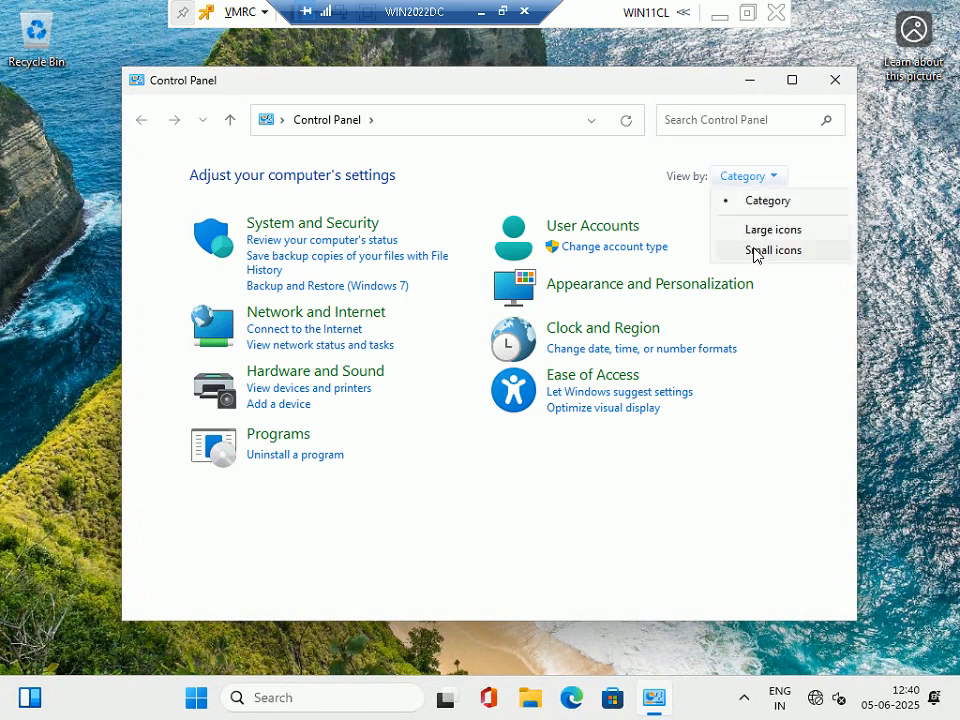
click(757, 251)
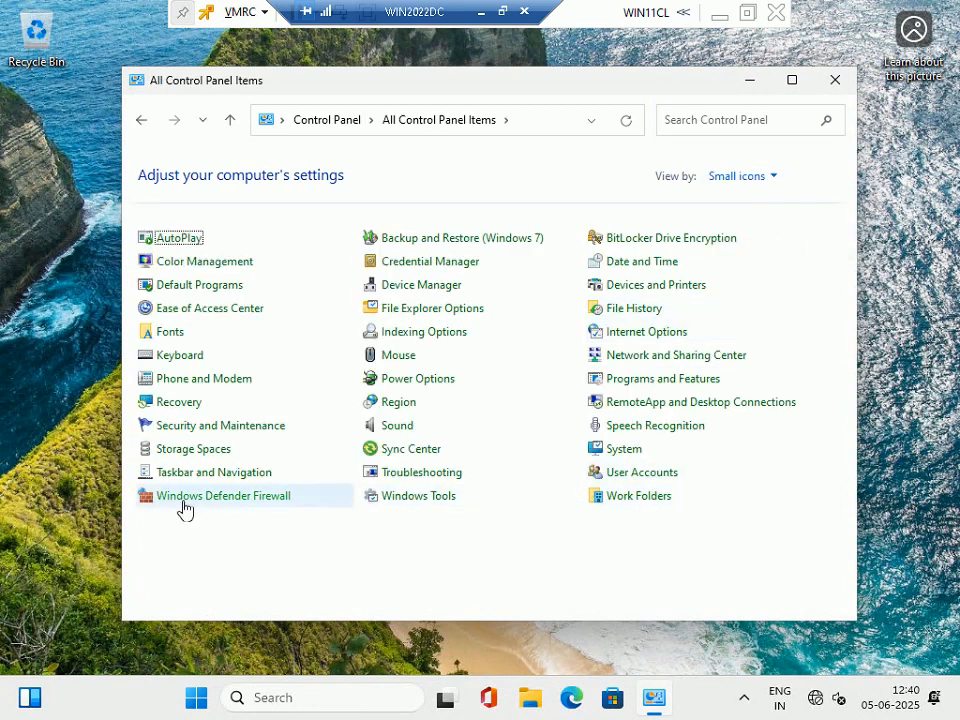
click(224, 492)
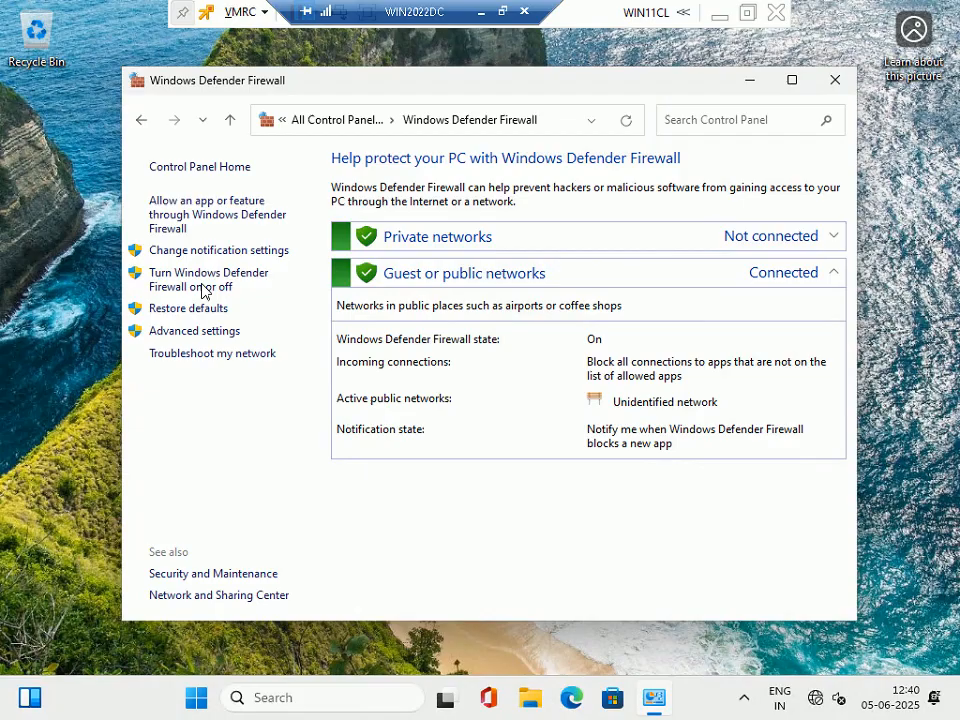
click(193, 285)
click(274, 302)
click(315, 418)
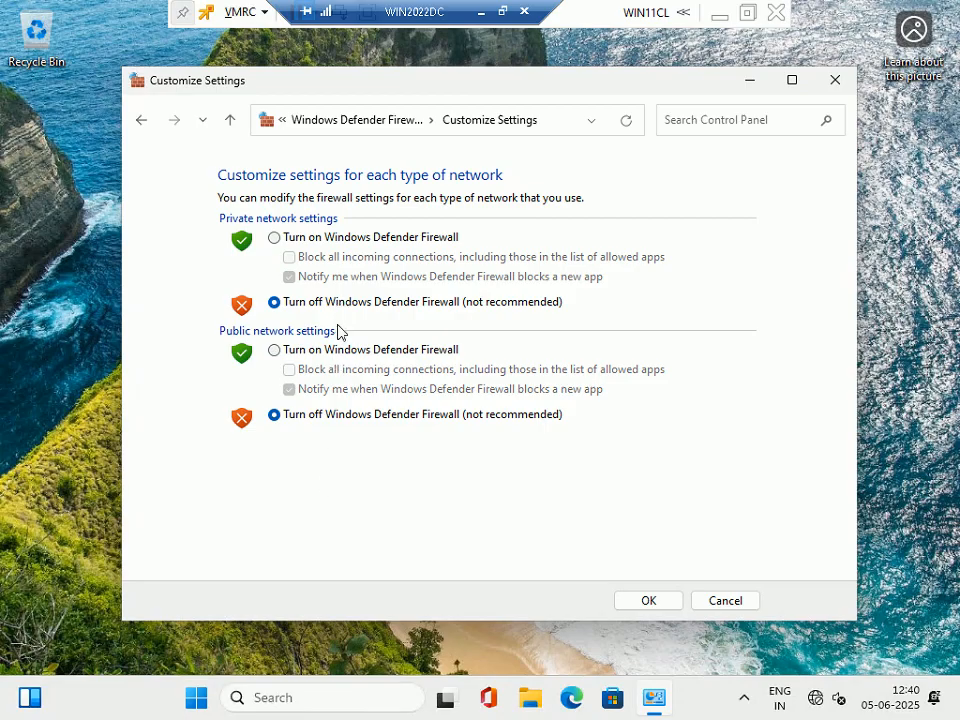
click(669, 602)
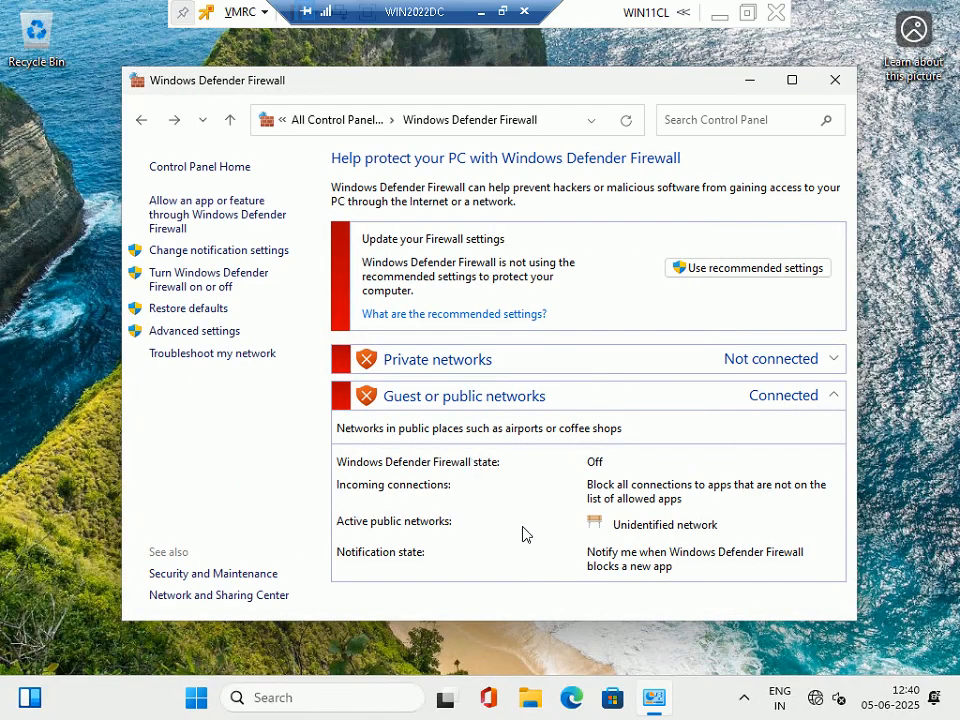
click(842, 92)
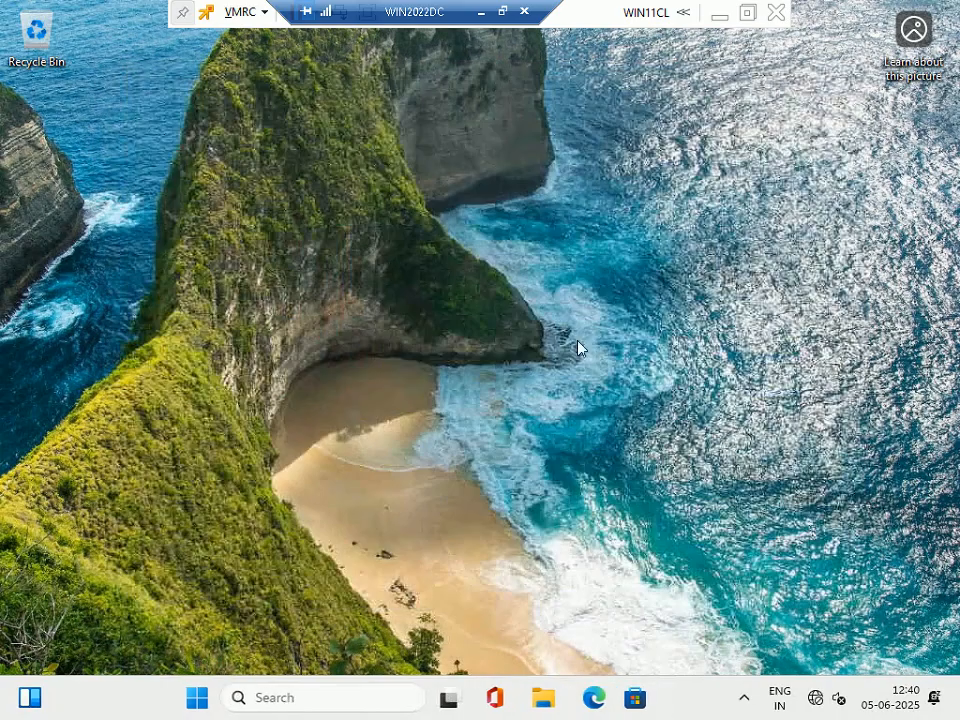
Window the RDP session and check the PowerPoint tutorial slide.
click(509, 17)
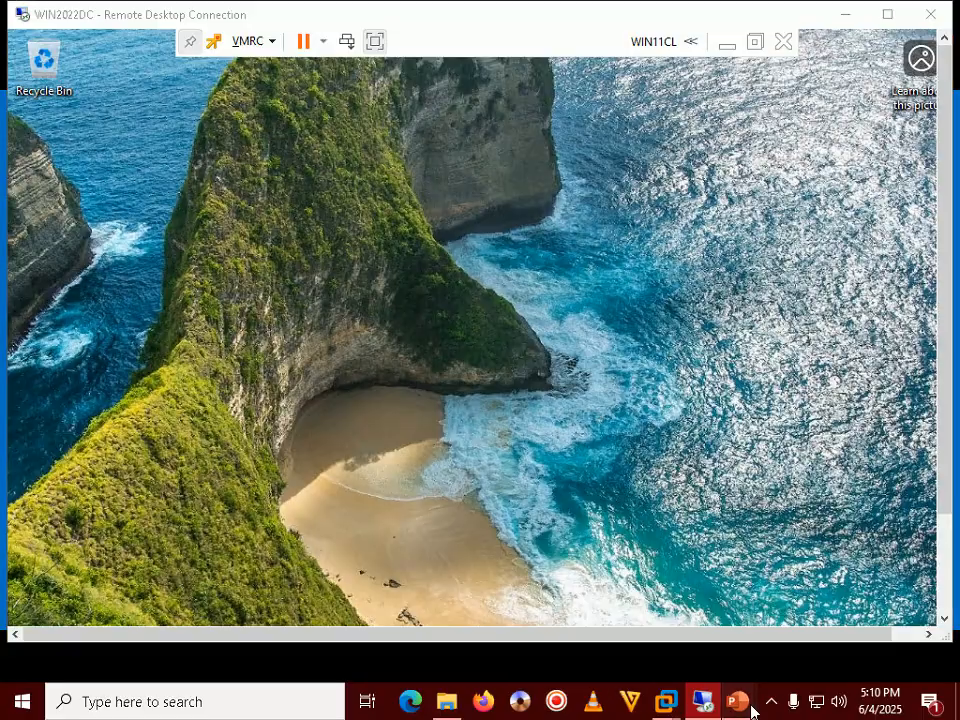
mouse_move(738, 701)
click(776, 604)
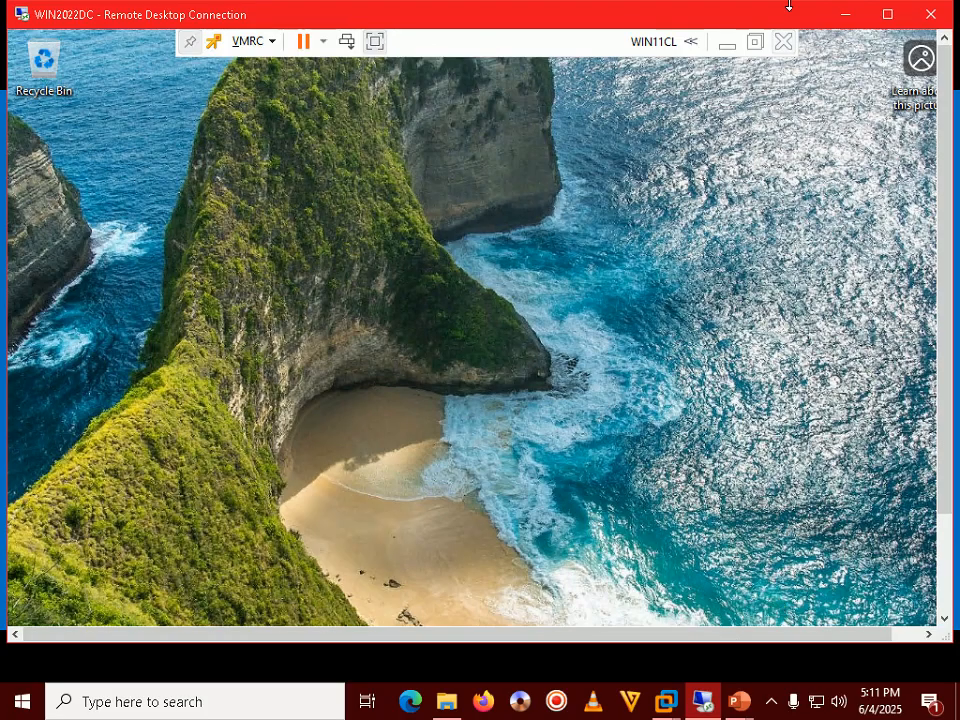
click(771, 701)
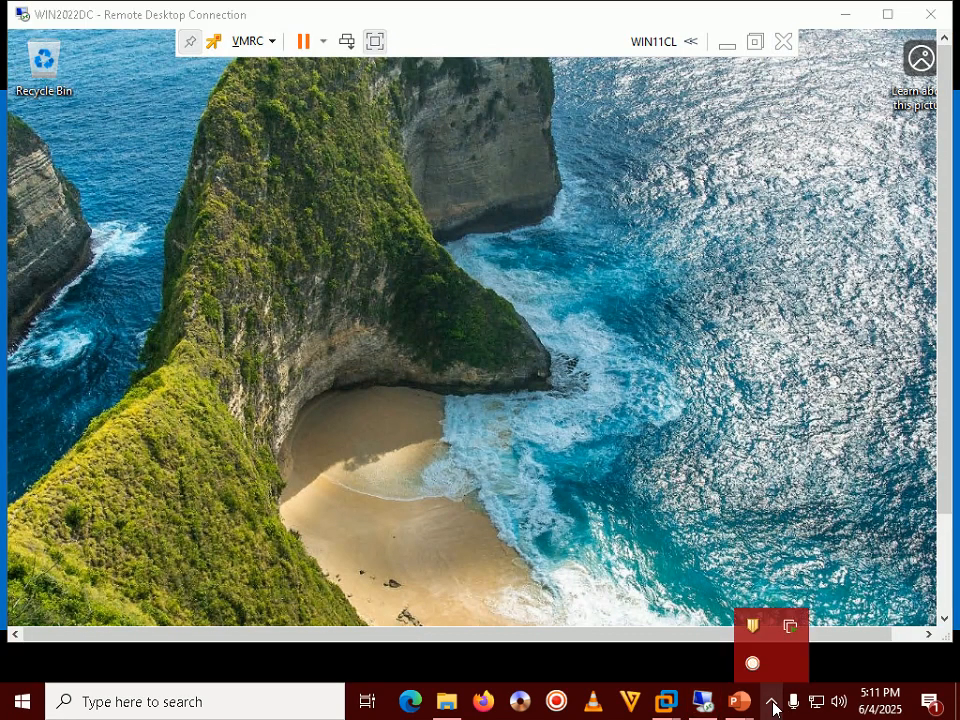
click(771, 701)
Open Network and Internet settings maximized and edit the Ethernet IP assignment.
double_click(649, 18)
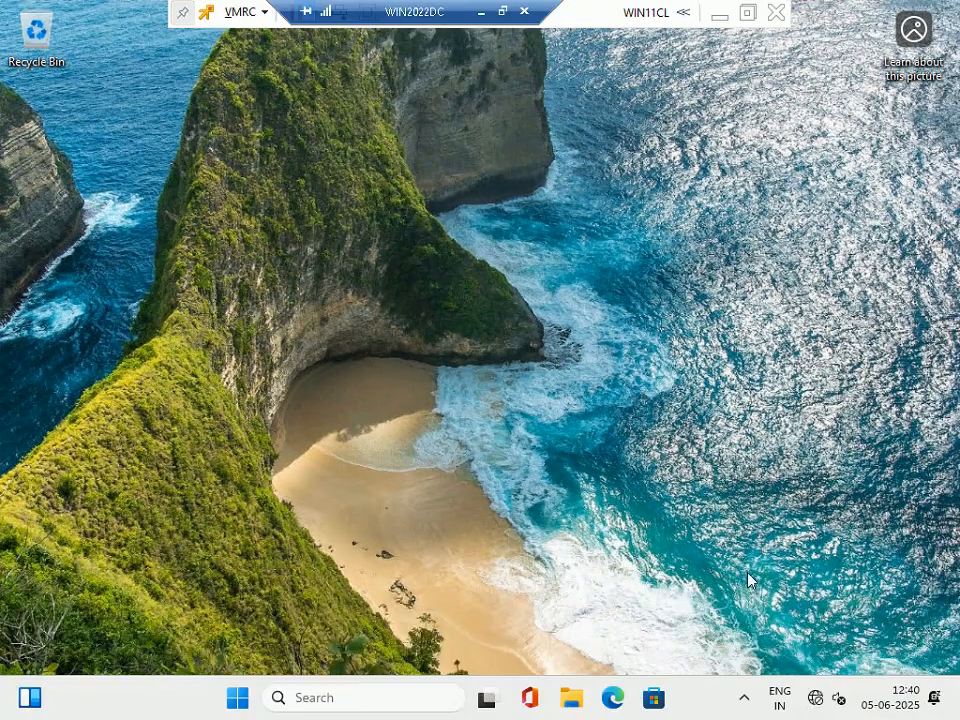
right_click(816, 698)
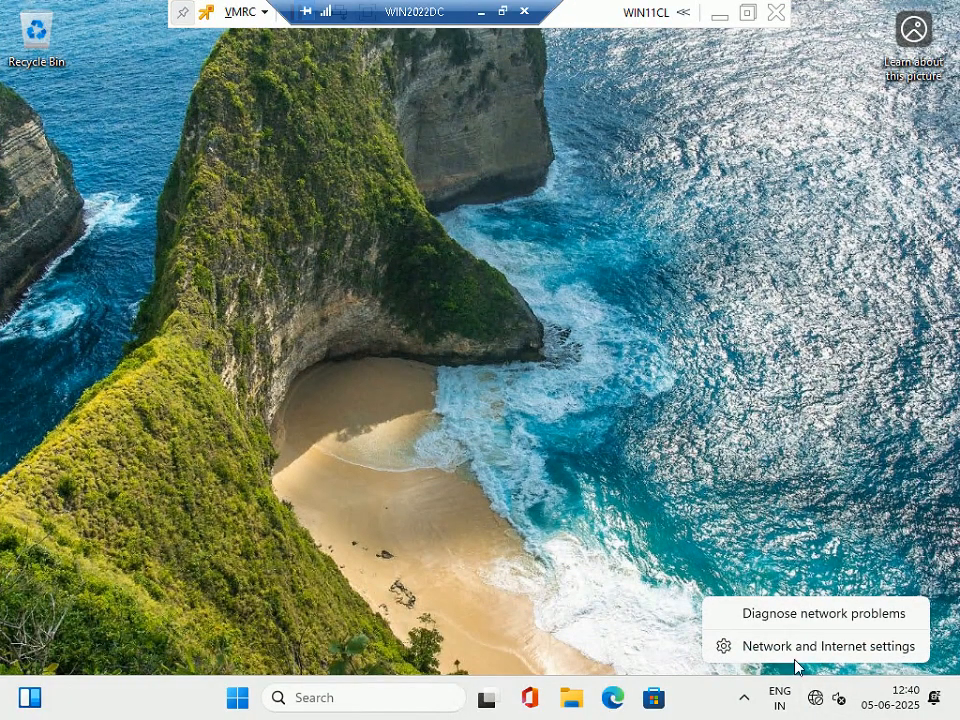
click(795, 648)
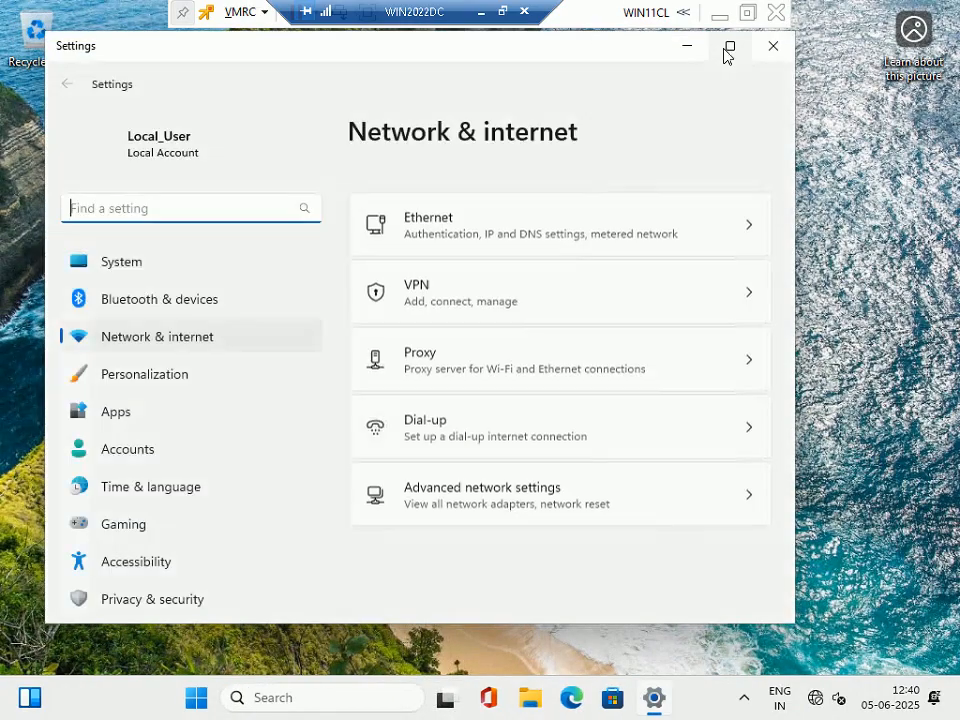
click(730, 47)
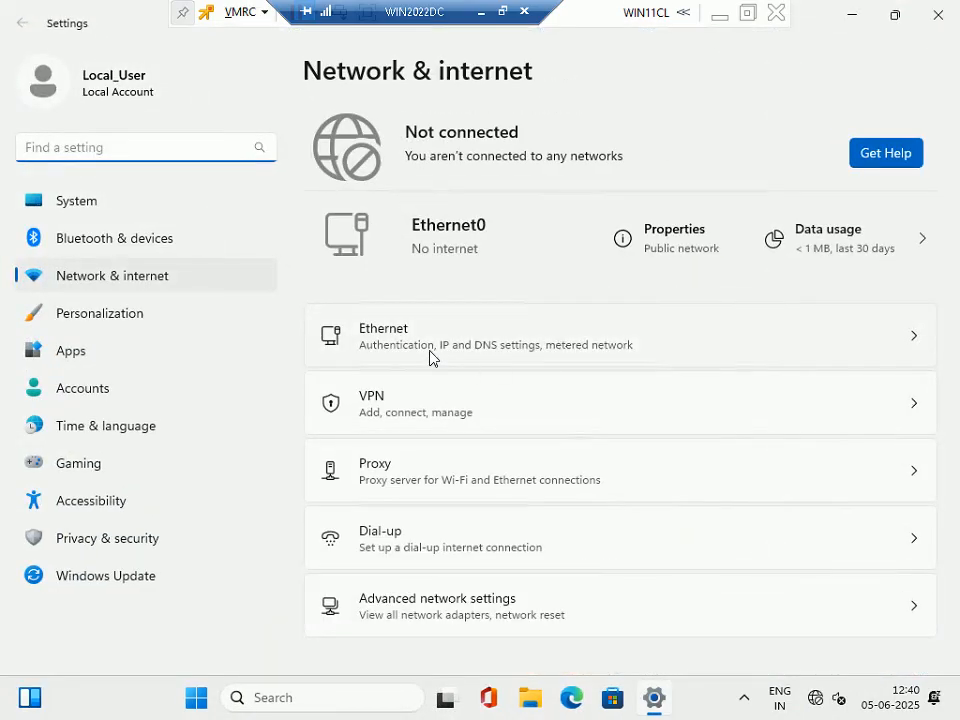
click(405, 341)
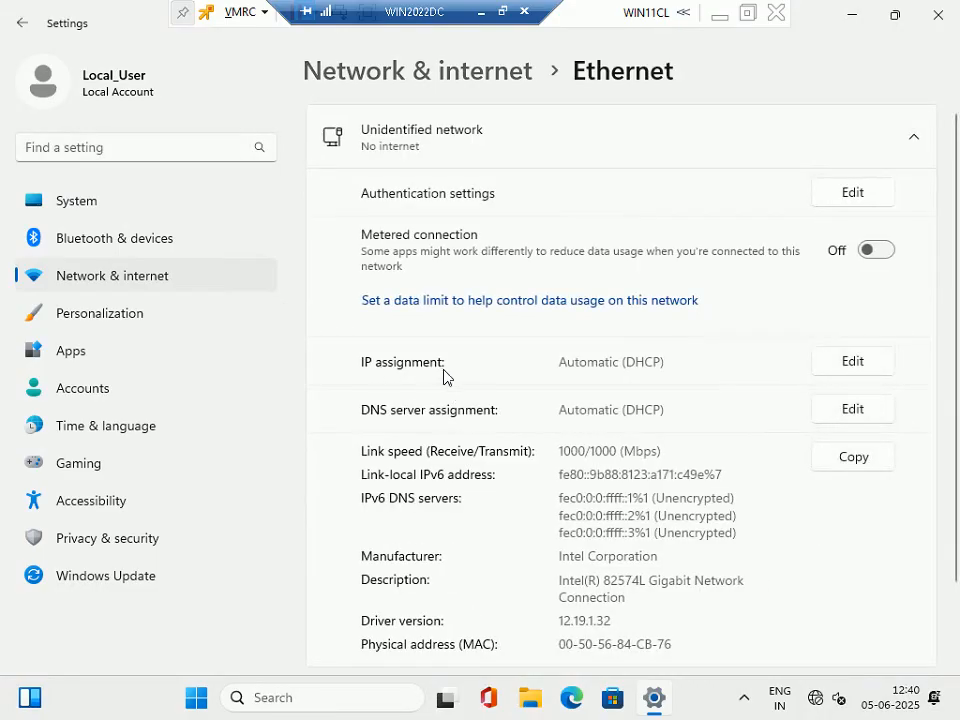
click(856, 366)
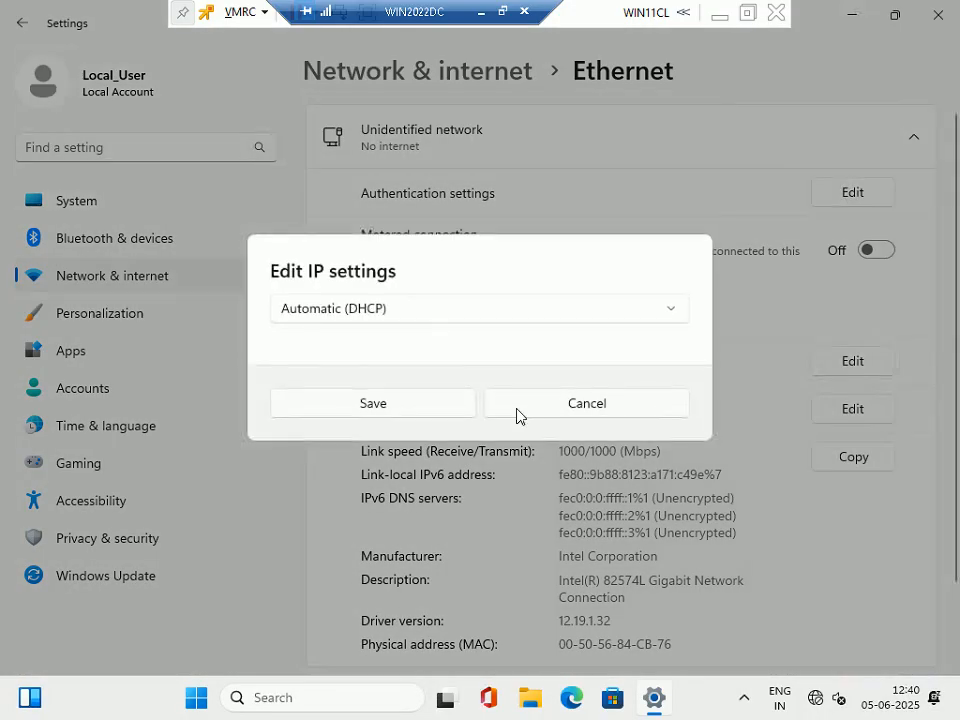
Set Ethernet IPv4 to Manual: IP 192.168.1.43, mask 255.255.255.0, gateway 192.168.1.100.
click(407, 320)
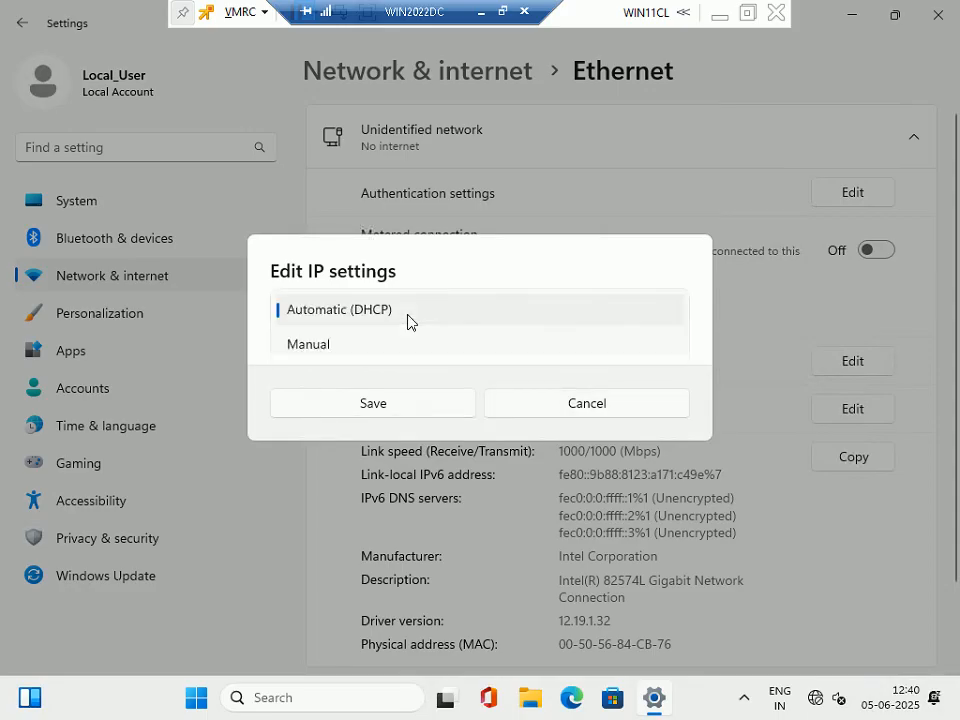
click(310, 350)
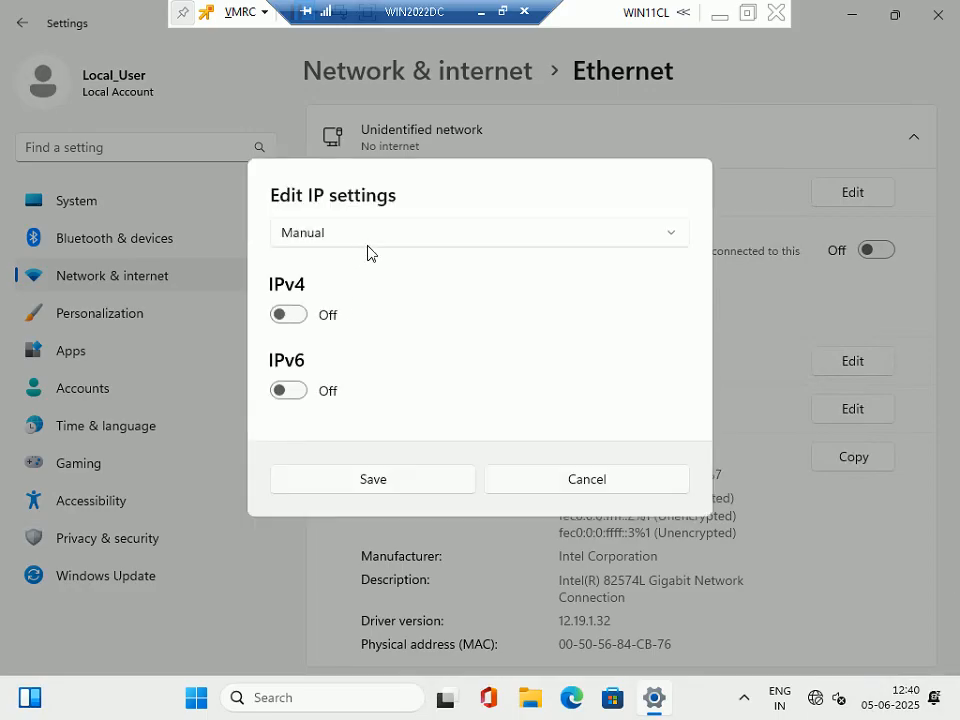
click(295, 318)
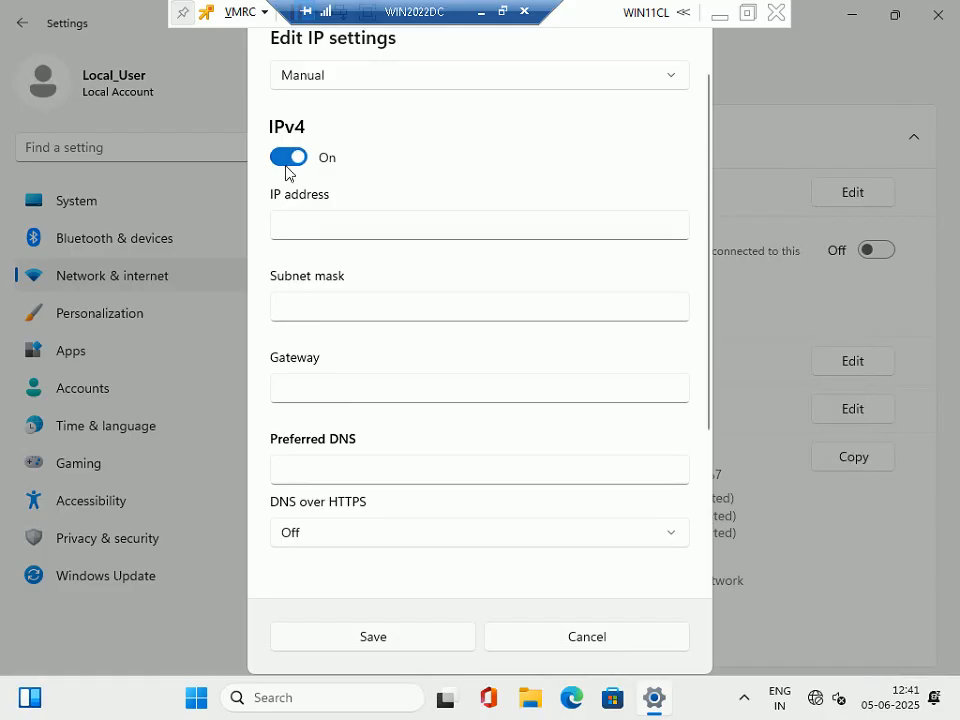
click(322, 226)
text(192.168.)
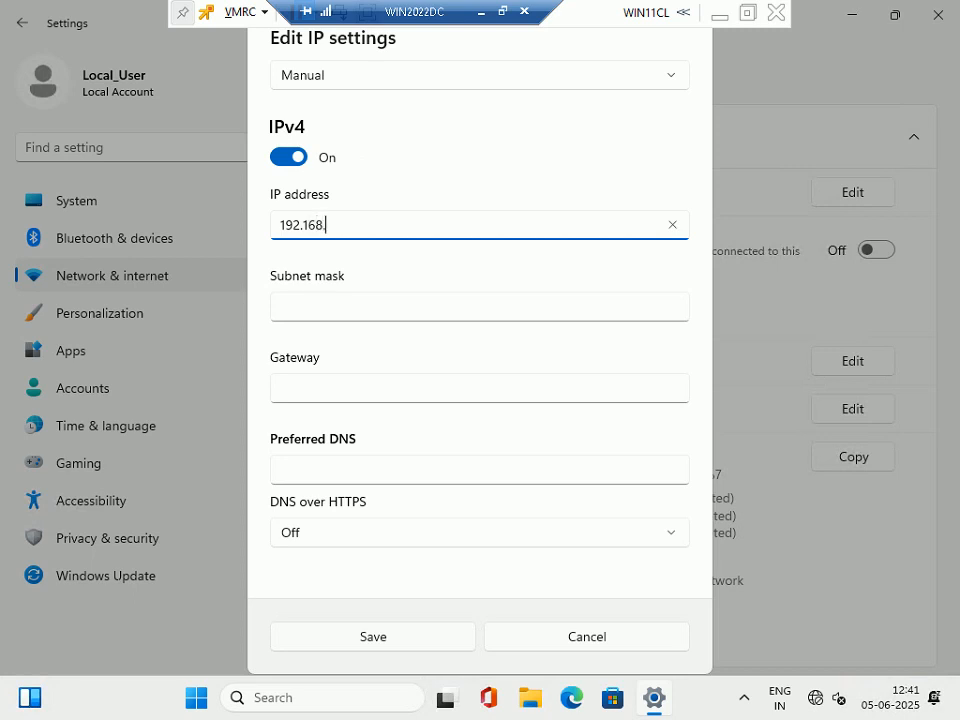
text(1.43)
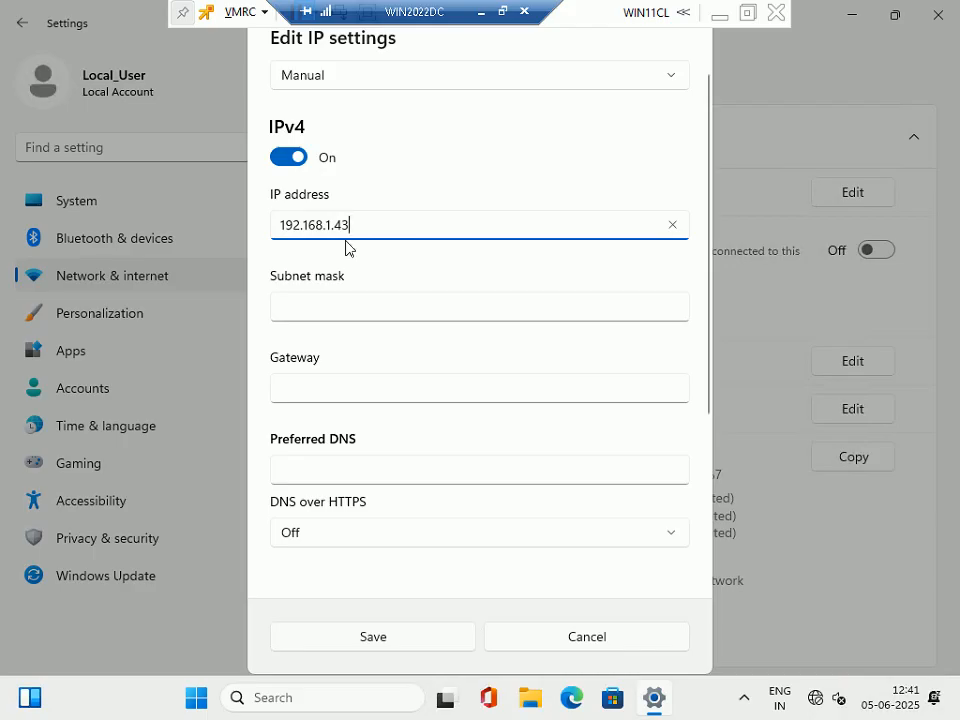
key(Tab)
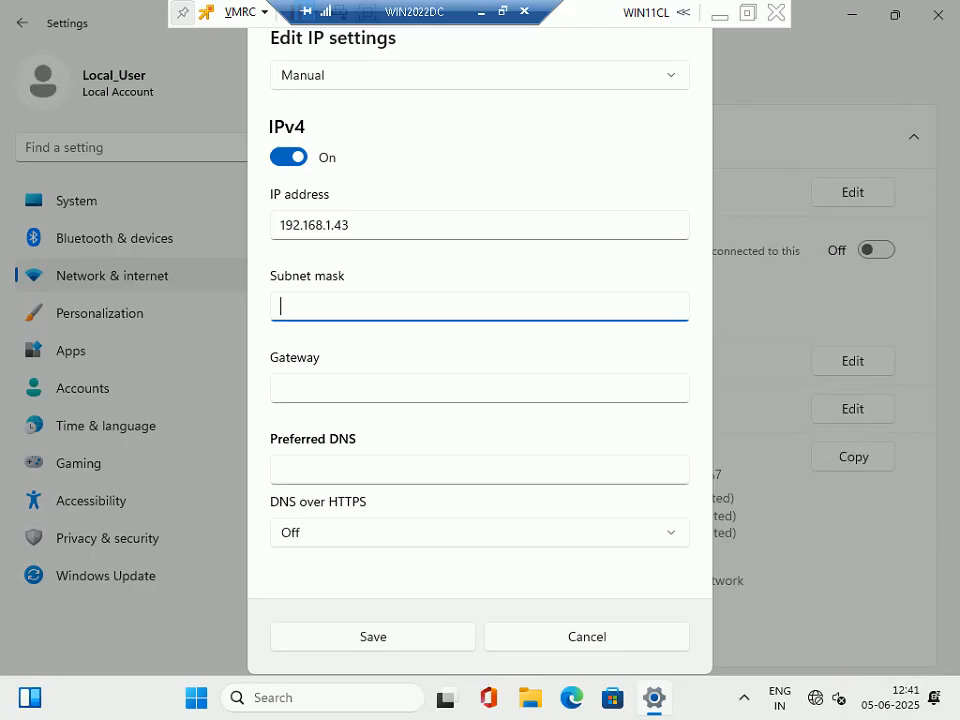
text(255.255.255.0)
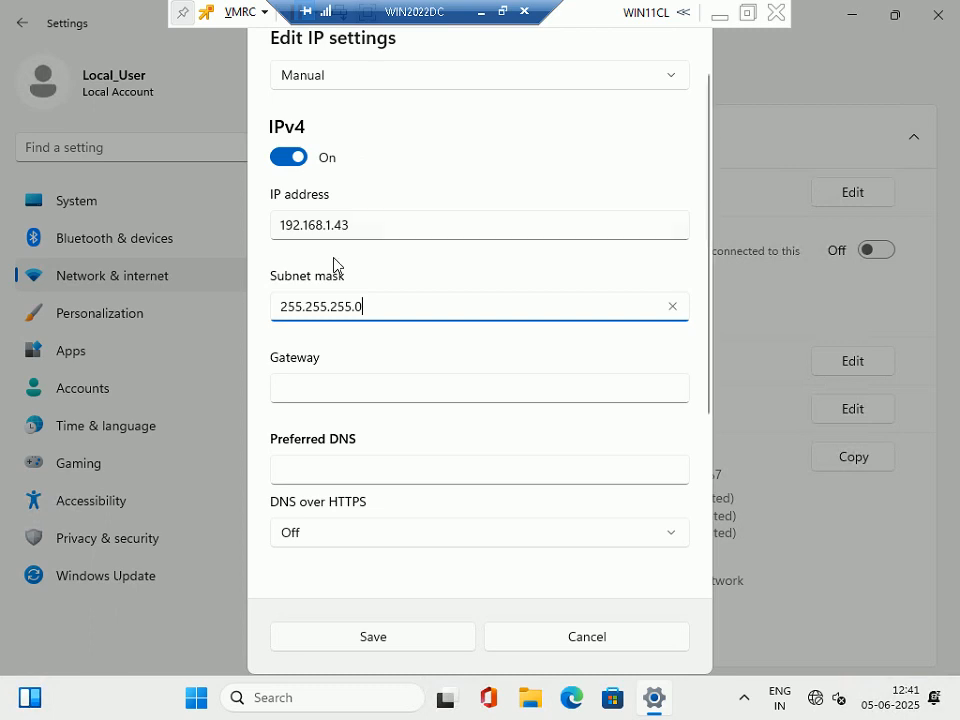
key(Tab)
text(1)
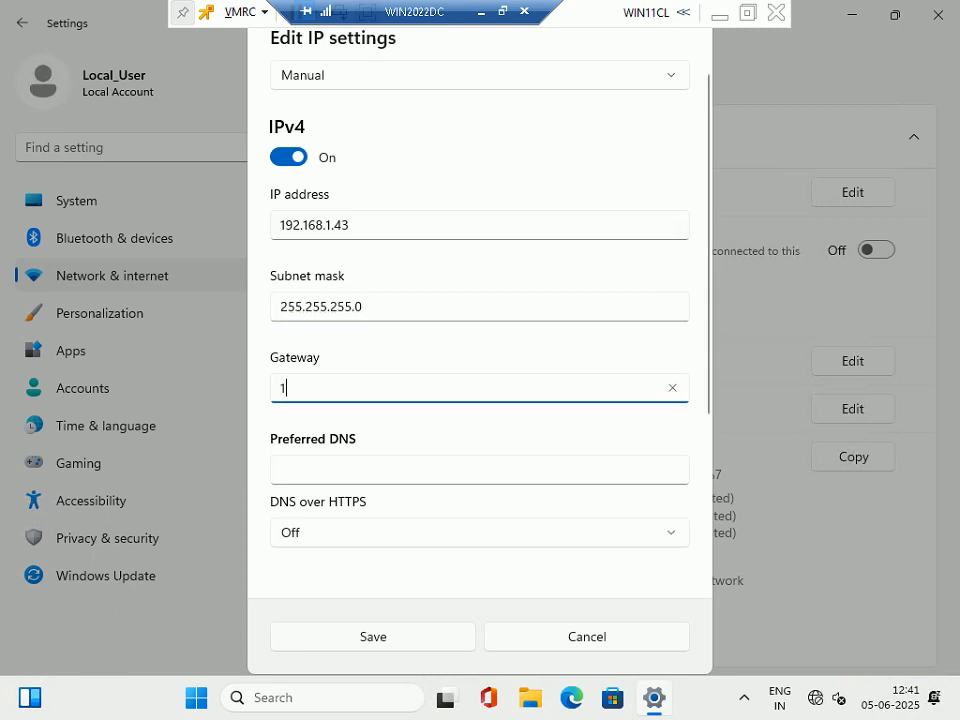
text(92.168)
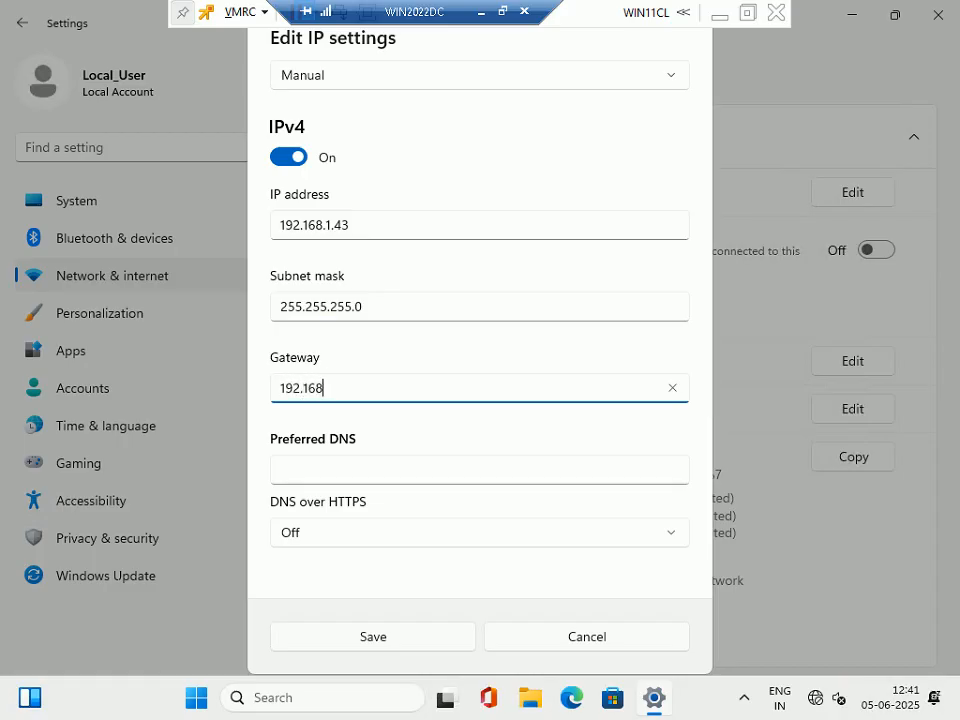
text(.1.100)
Copy the gateway 192.168.1.100 into Preferred DNS and save the IP settings.
drag(355, 388, 278, 388)
right_click(305, 392)
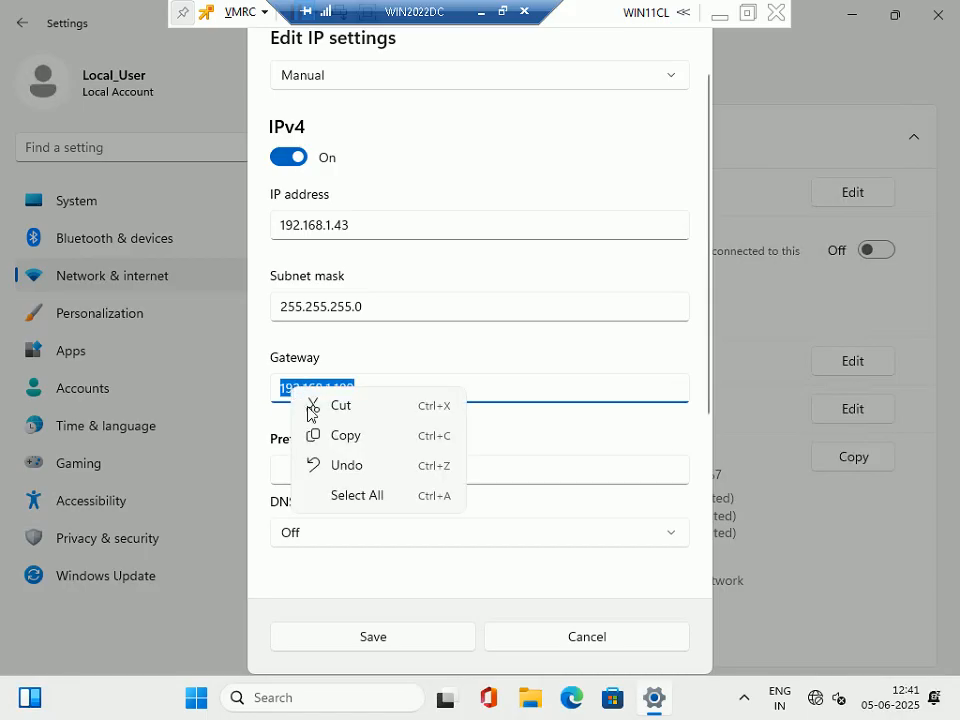
click(356, 438)
key(Tab)
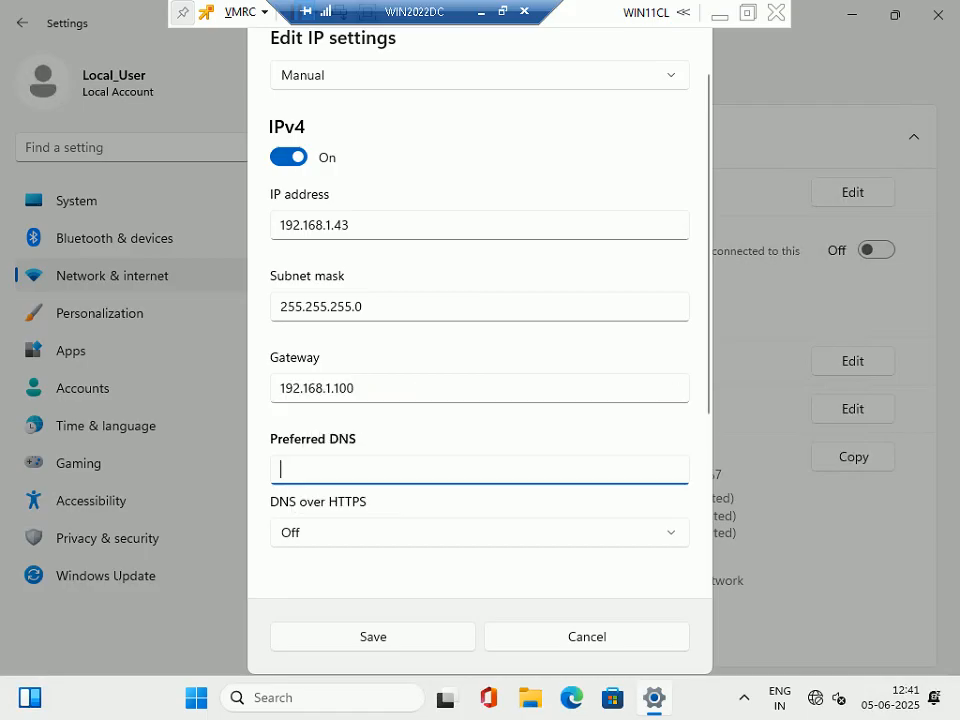
right_click(345, 482)
click(392, 502)
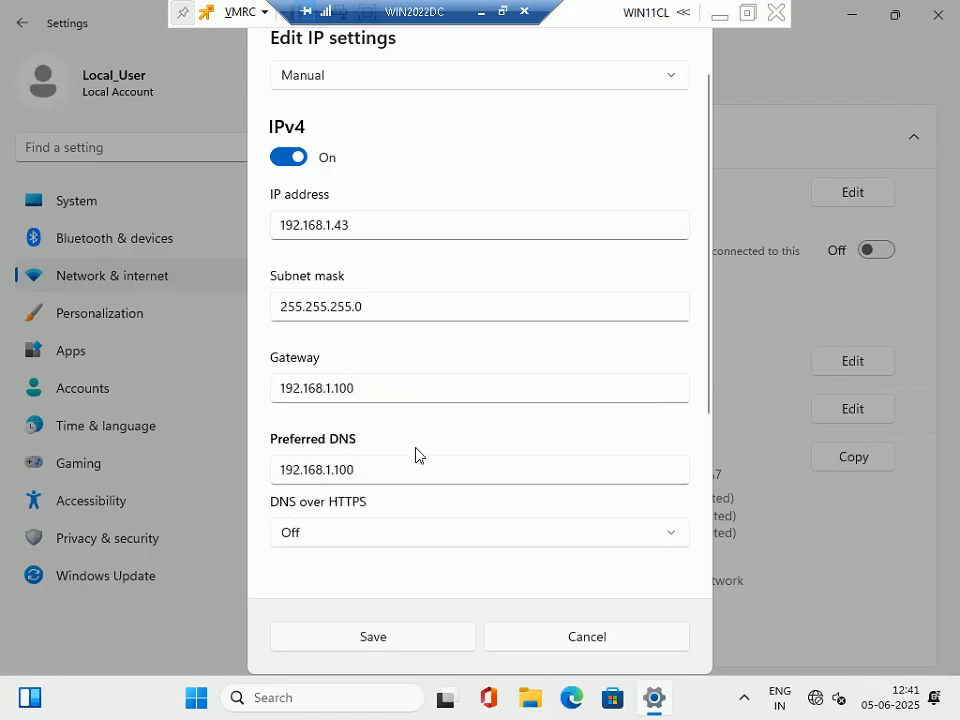
click(398, 638)
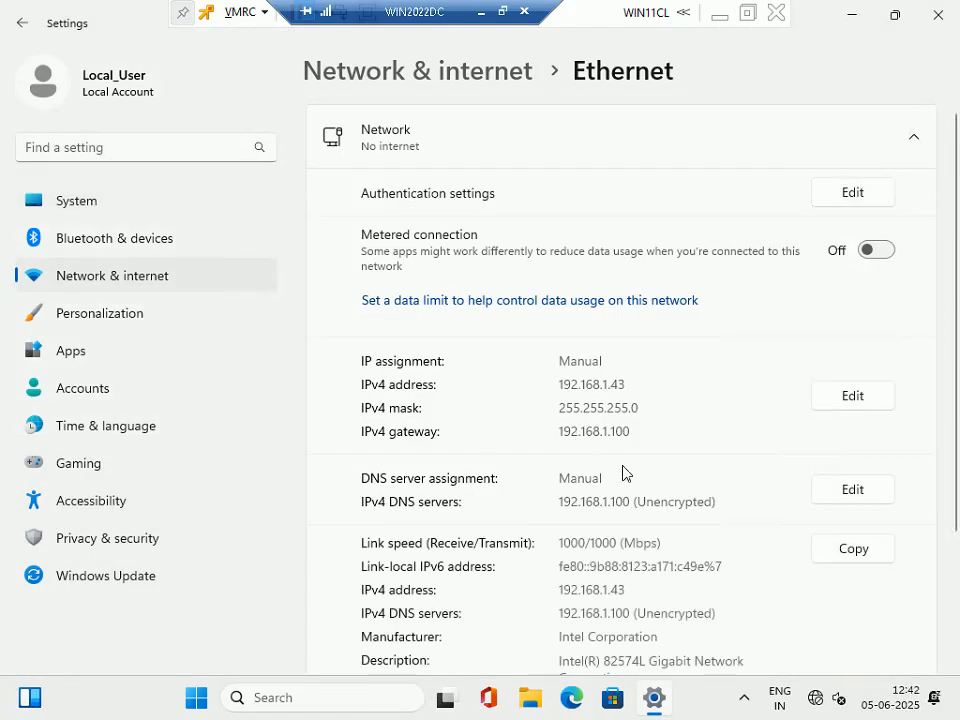
Close Settings, advance the slideshow to Step 193 on joining ESXLAB.local, and return to the VM's About page.
click(938, 15)
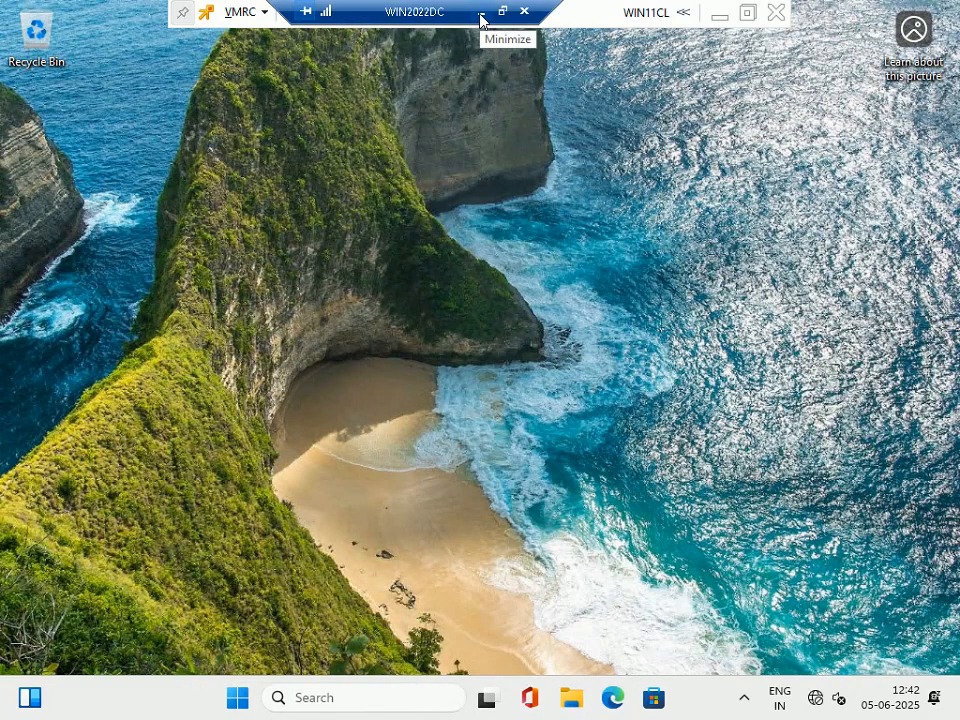
drag(448, 11, 850, 15)
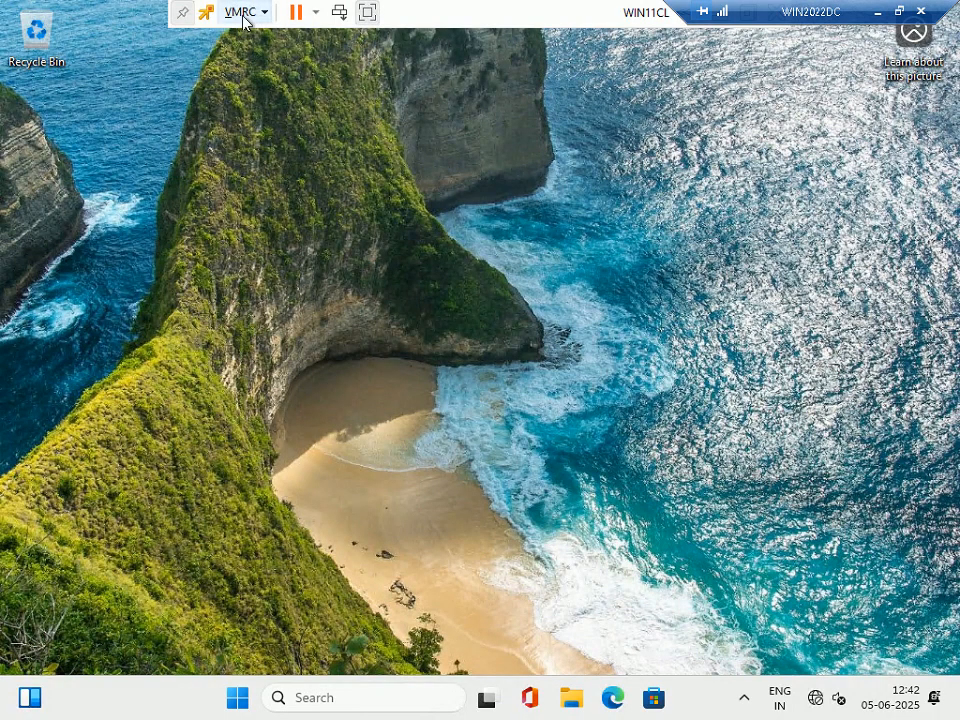
drag(763, 21, 482, 15)
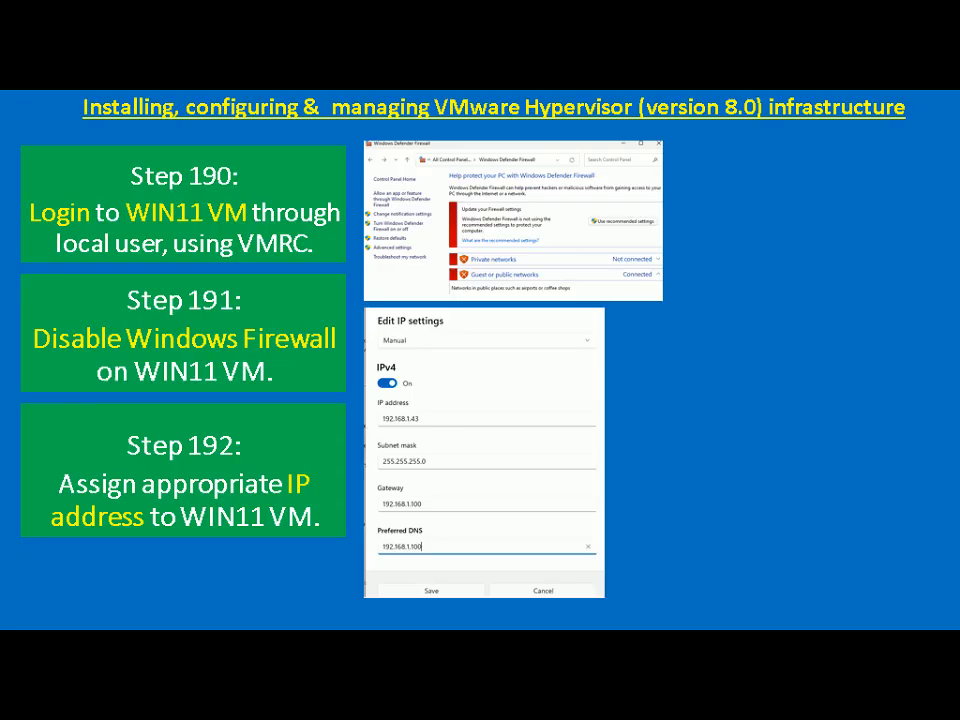
key(Right)
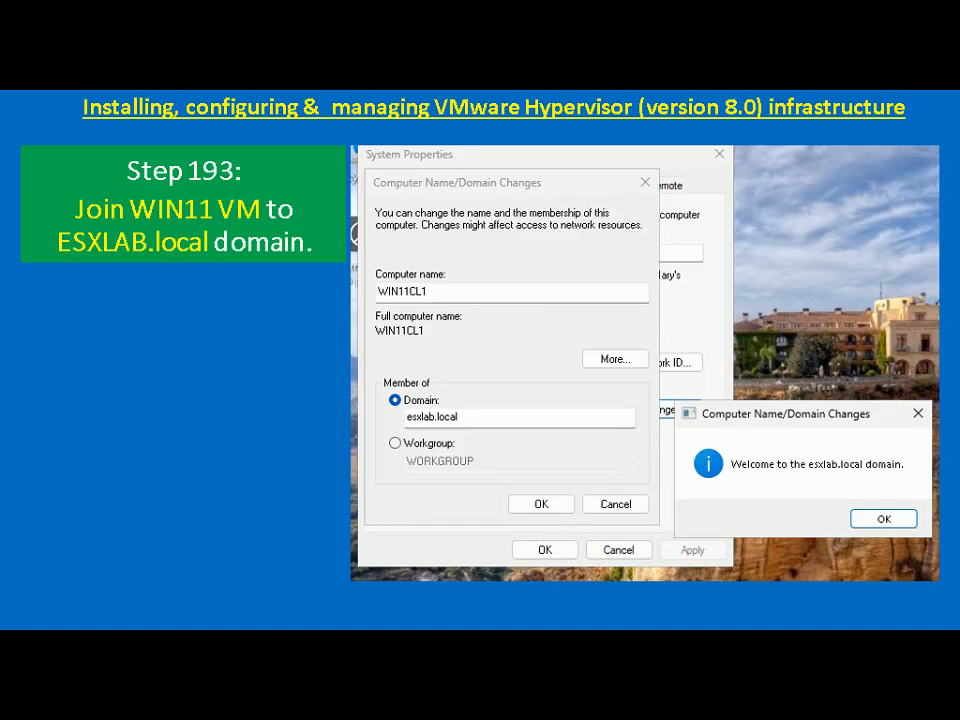
key(alt+Tab)
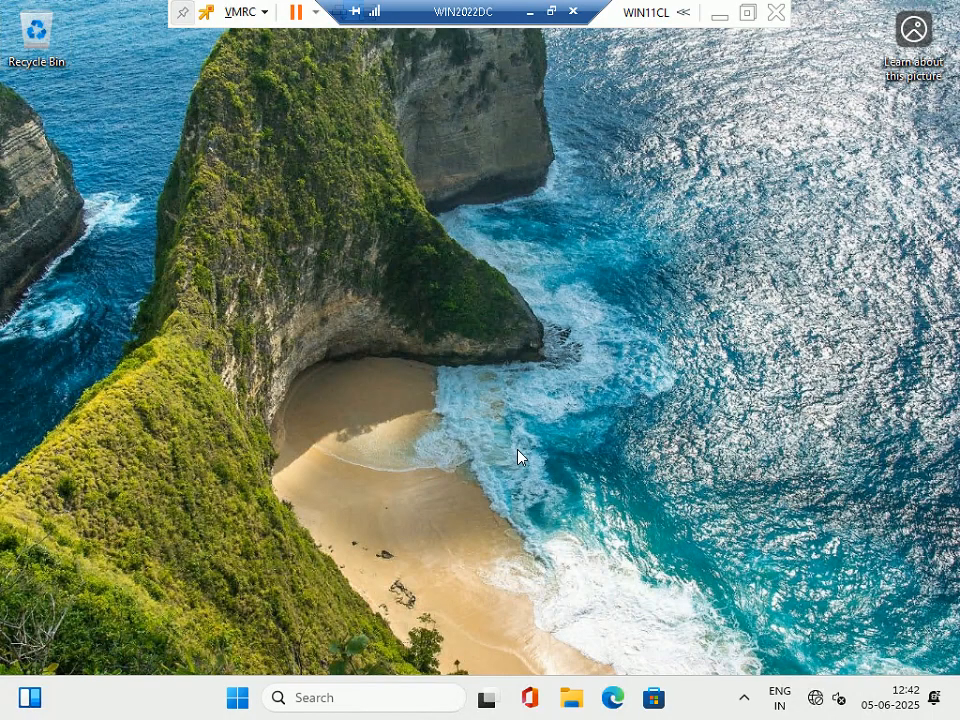
key(super+Pause)
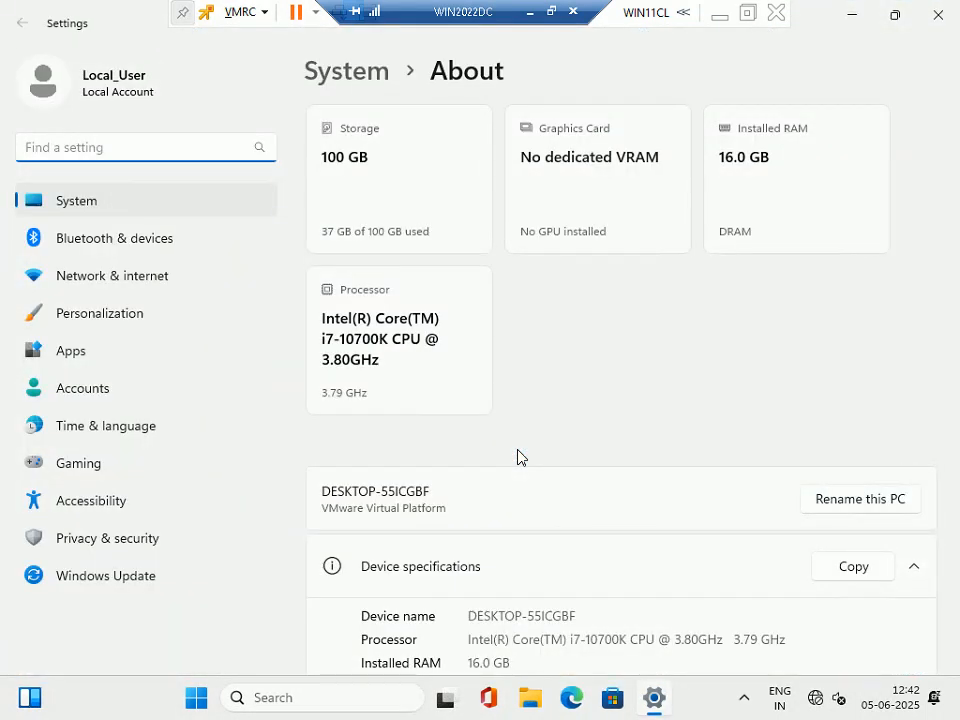
In Advanced system settings, set Performance Options to adjust for best performance.
scroll(555, 410, down, 6)
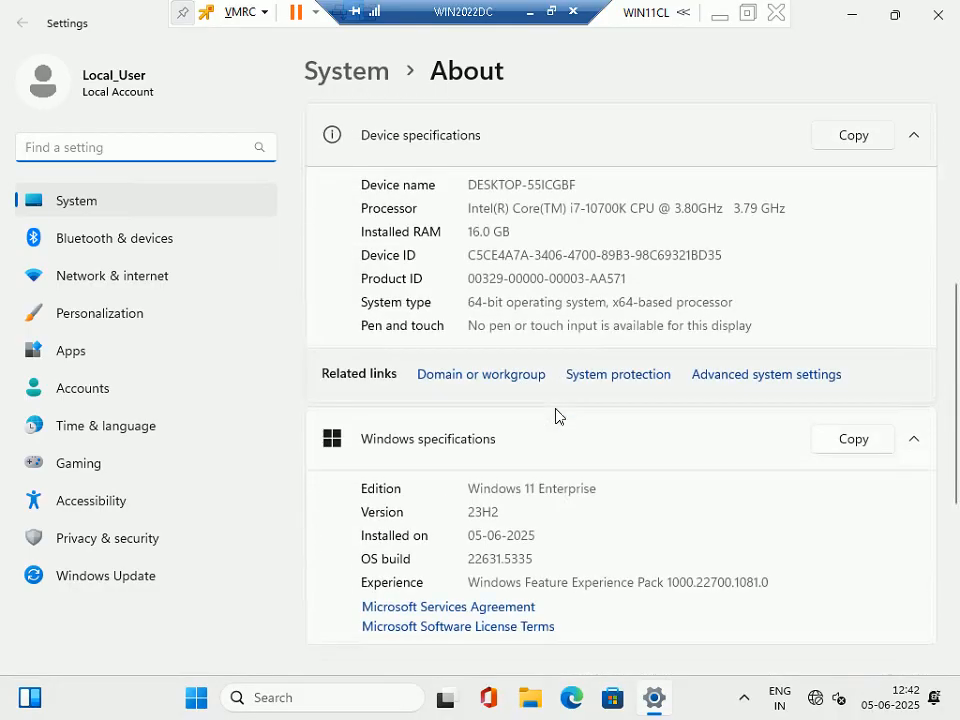
click(766, 203)
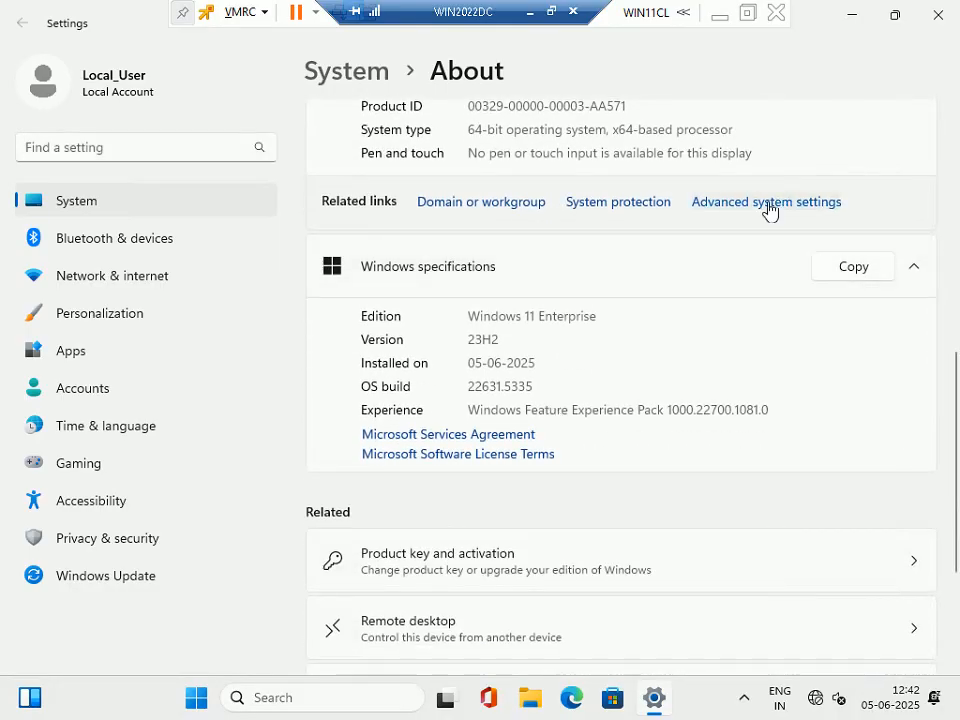
click(370, 178)
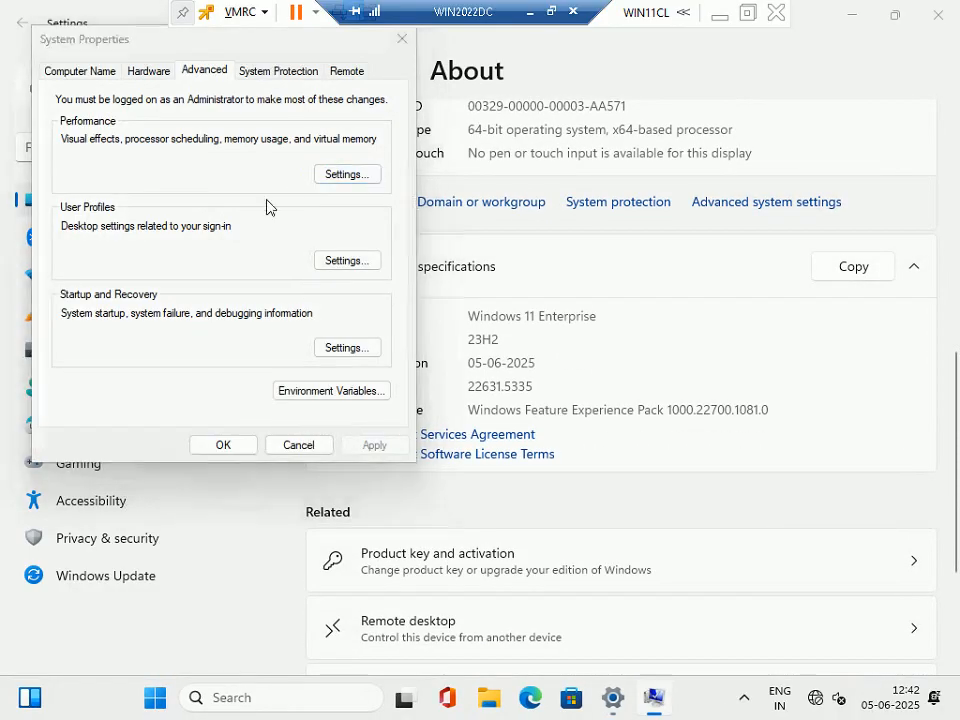
click(133, 258)
click(259, 640)
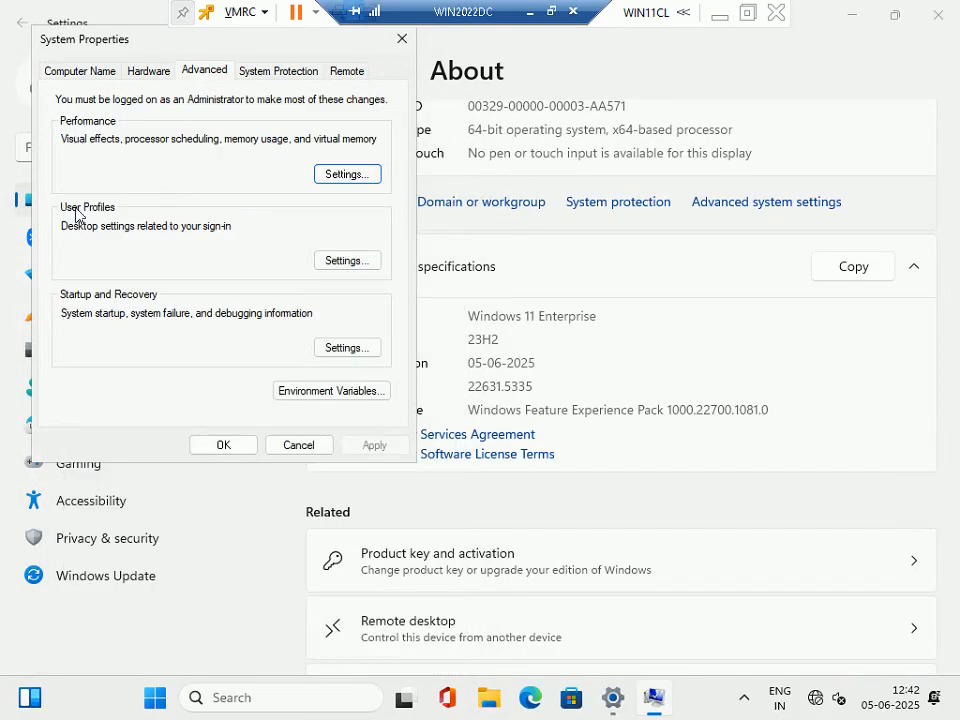
Rename the computer to WIN11CL and make it a member of domain esxlab.local.
click(84, 76)
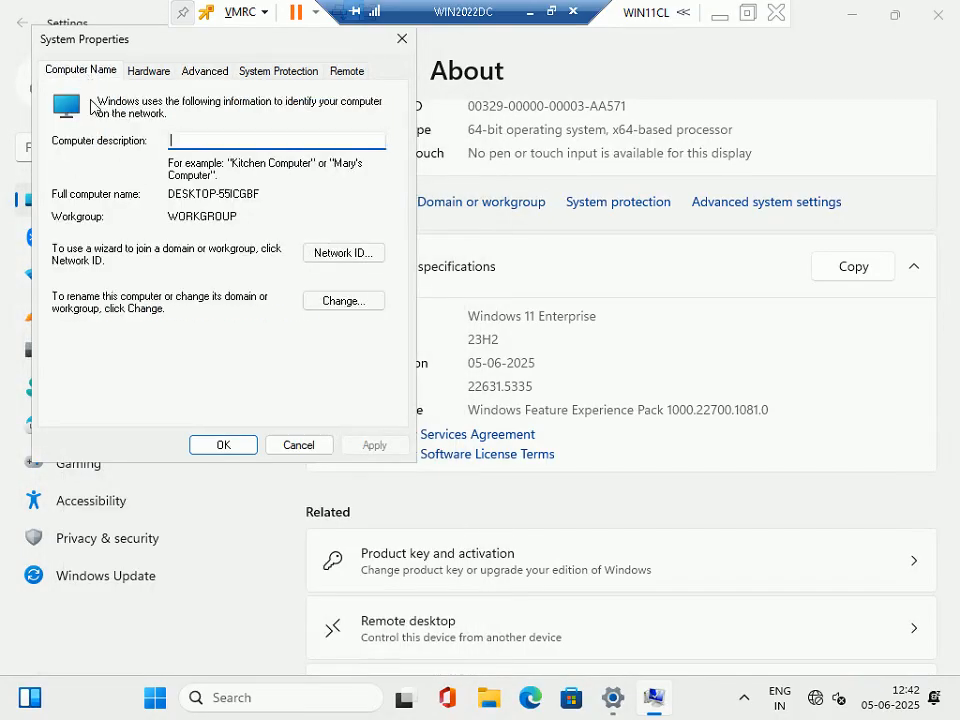
click(343, 301)
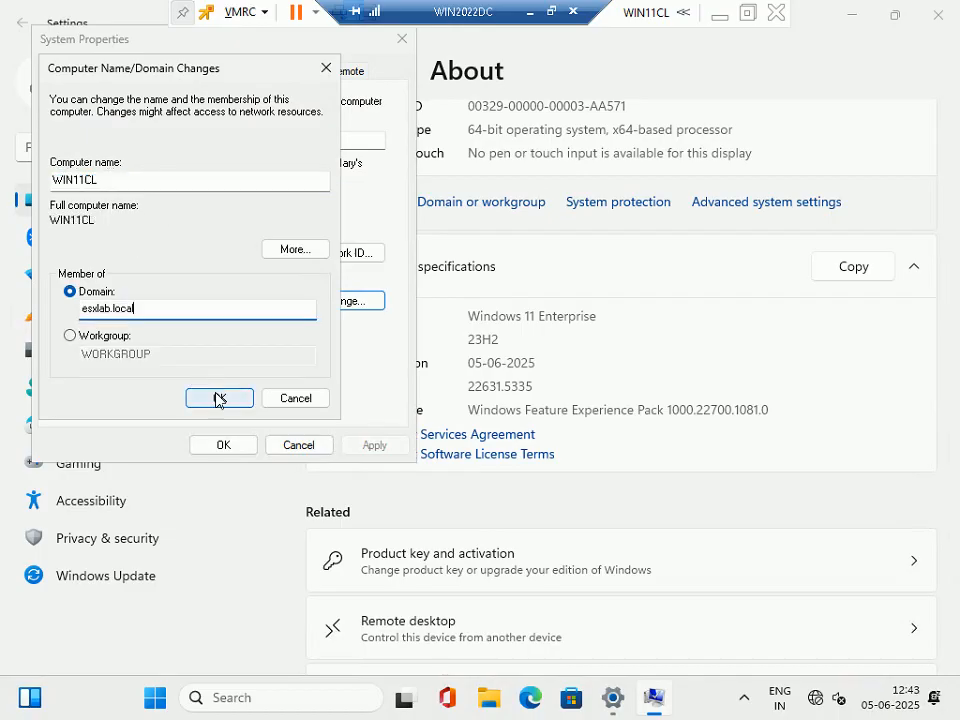
click(216, 398)
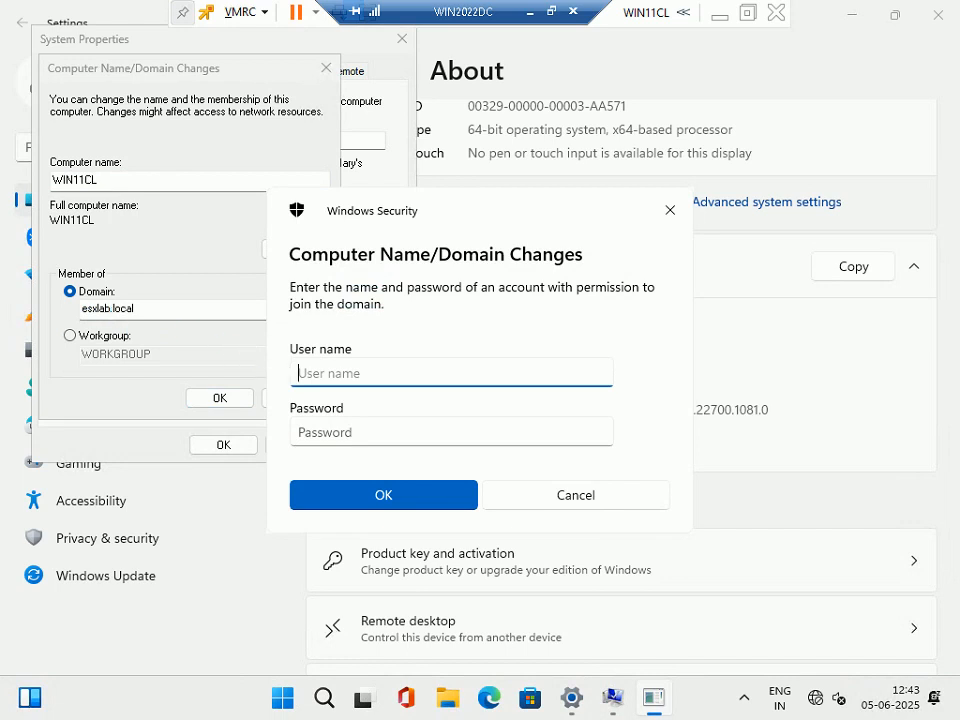
Enter the domain administrator's user name and password in Windows Security and submit them.
text(esxadmin)
key(Tab)
text(P)
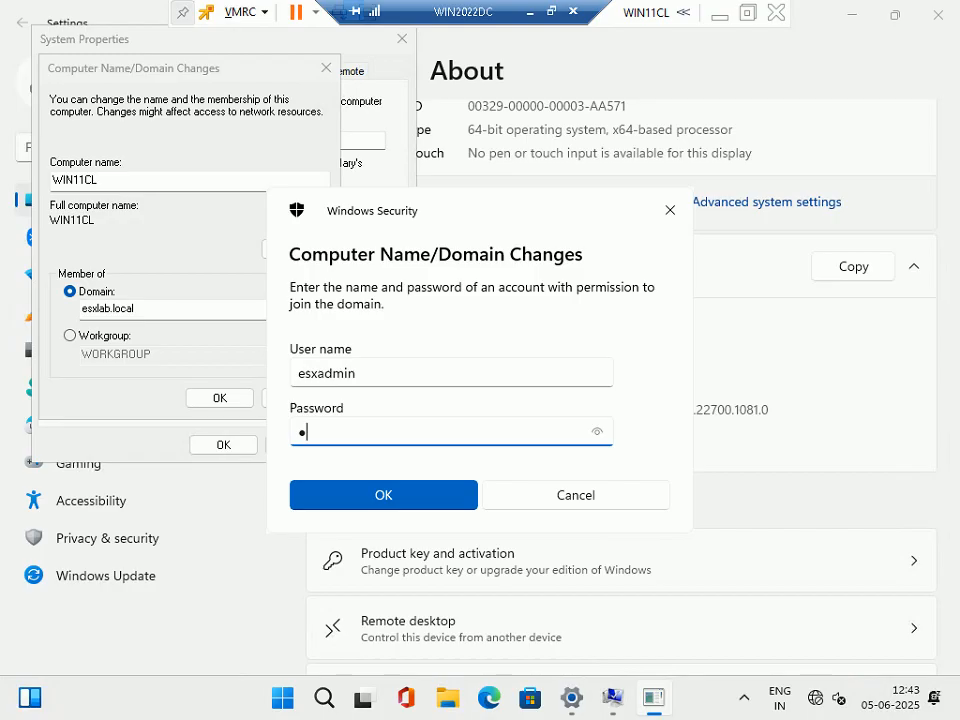
key(BackSpace)
text(********************)
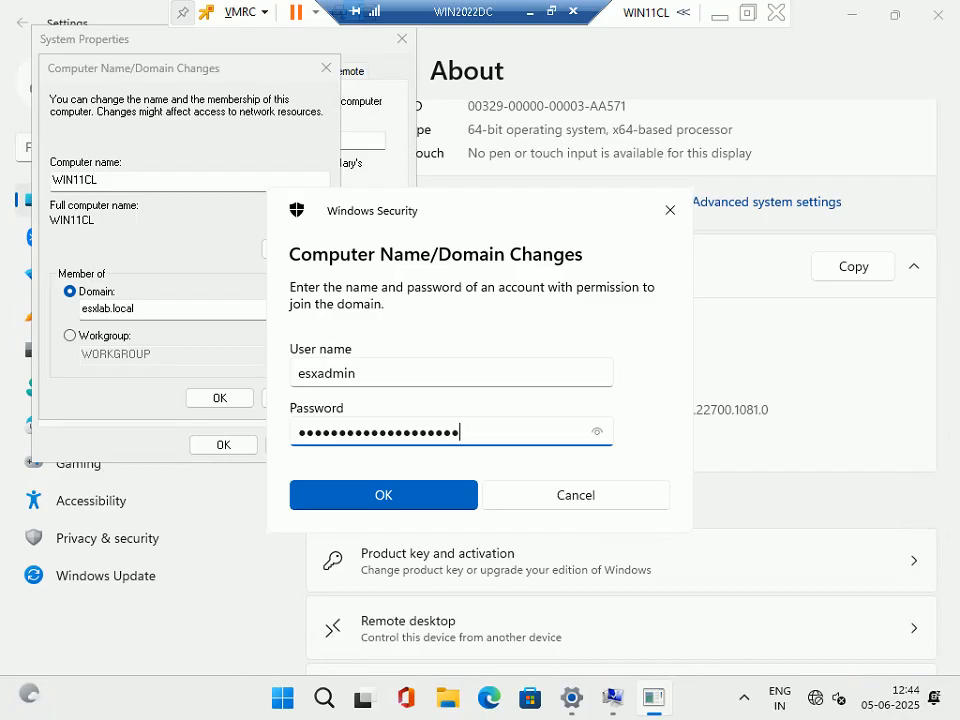
click(366, 500)
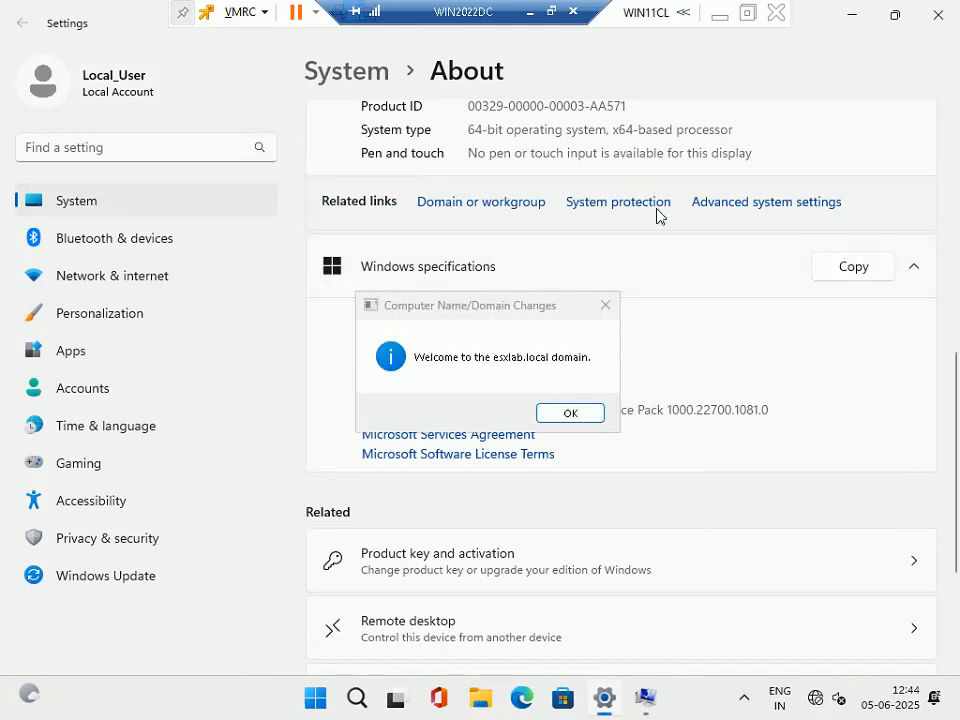
Dismiss the welcome and restart notices, restart WIN11CL now, and window the RDP session.
click(850, 16)
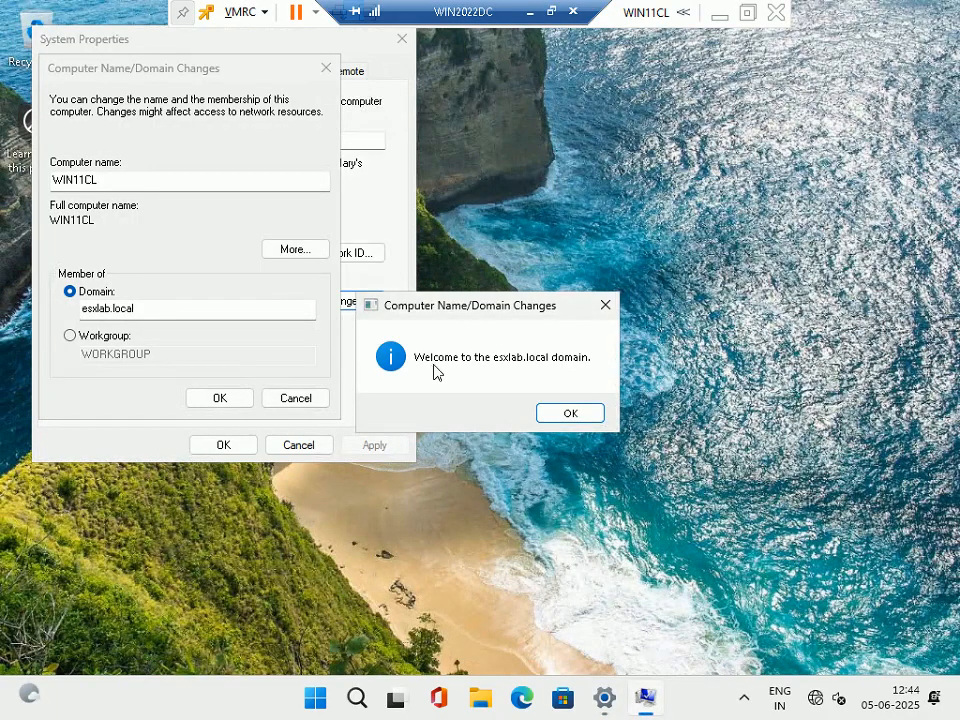
click(589, 415)
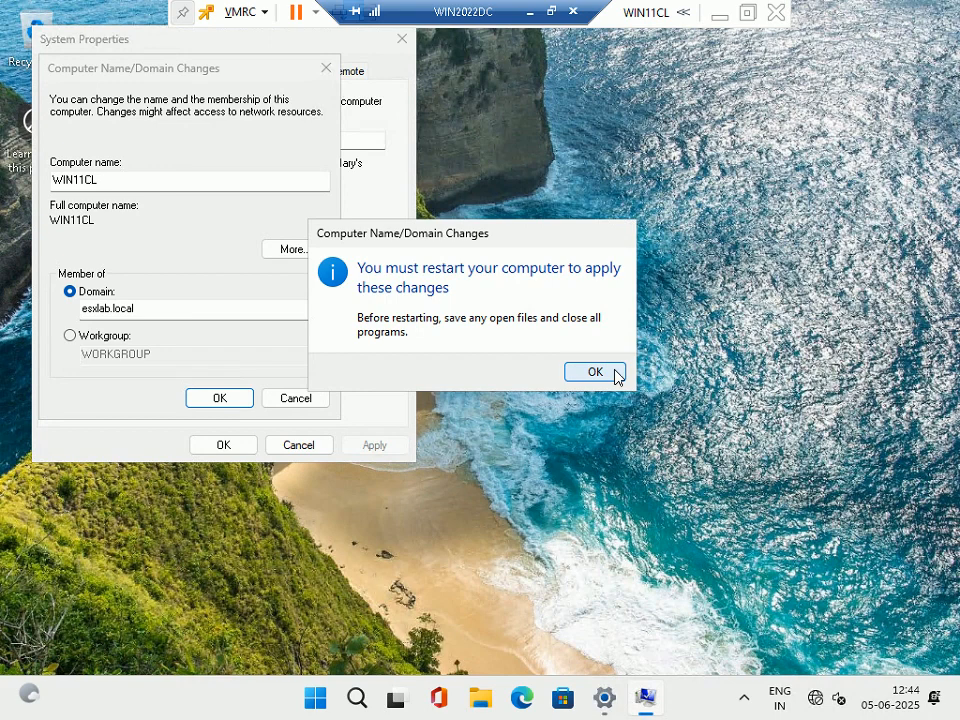
click(598, 375)
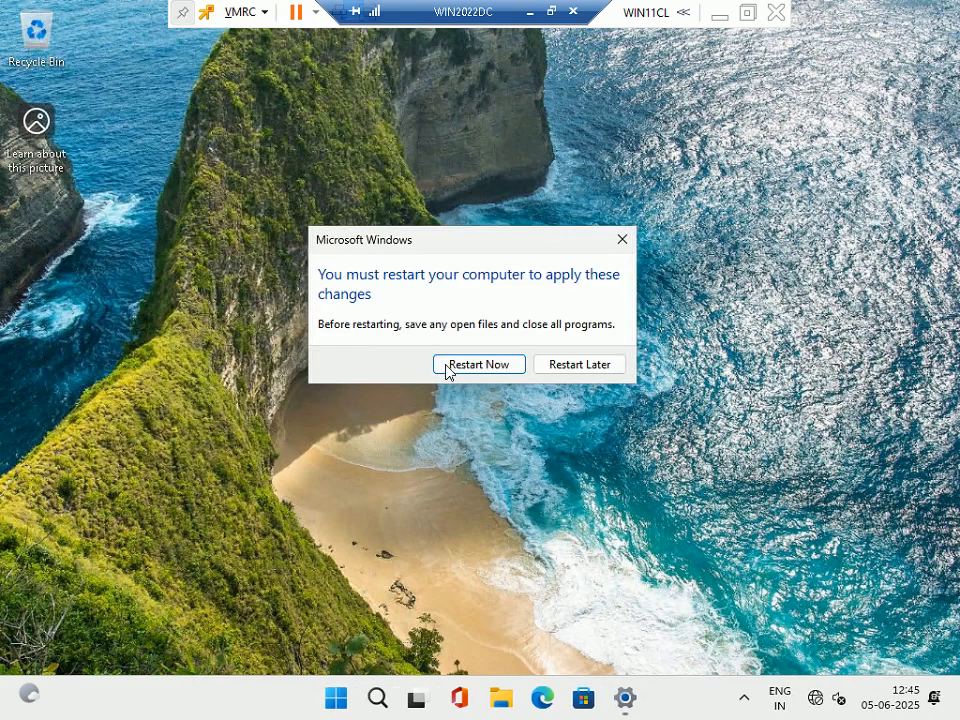
click(477, 368)
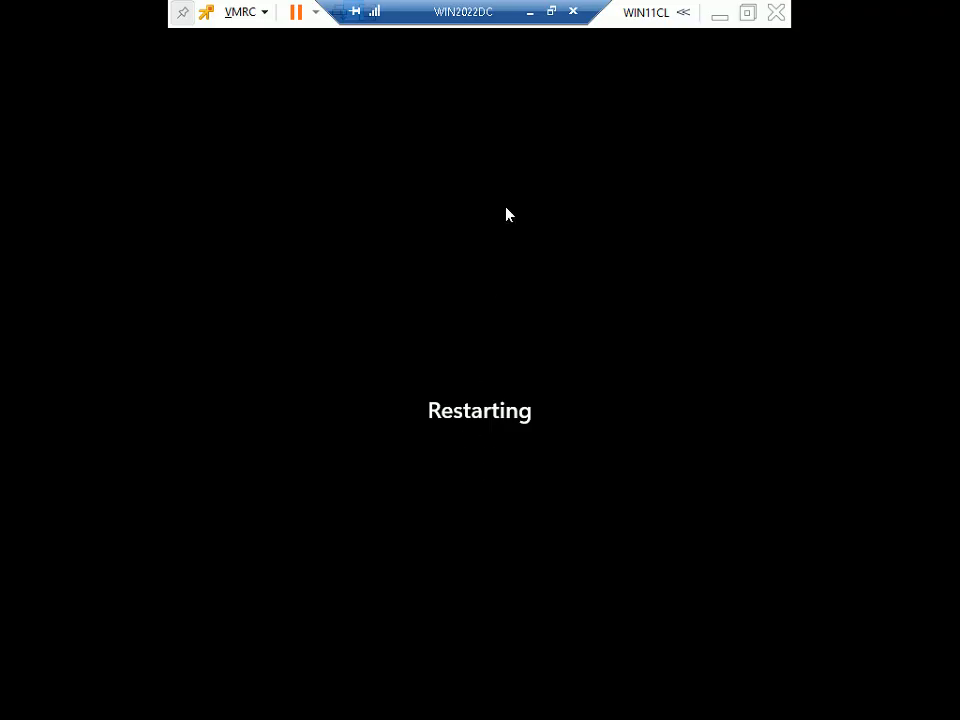
click(551, 12)
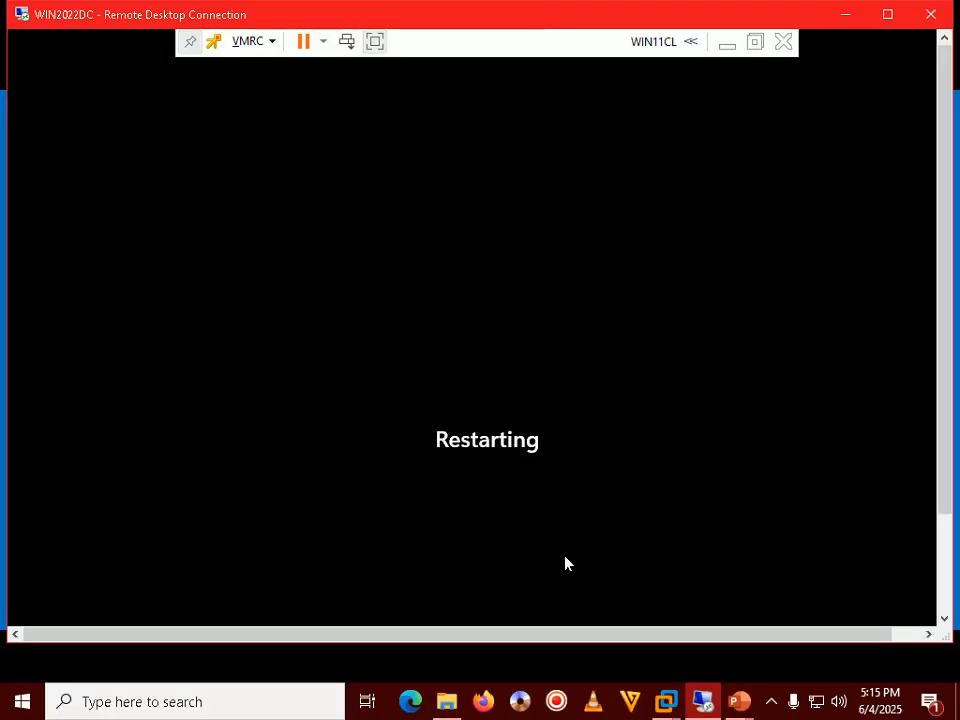
Advance the PowerPoint slide show to Step 194, then return to the Remote Desktop window.
mouse_move(739, 701)
click(840, 610)
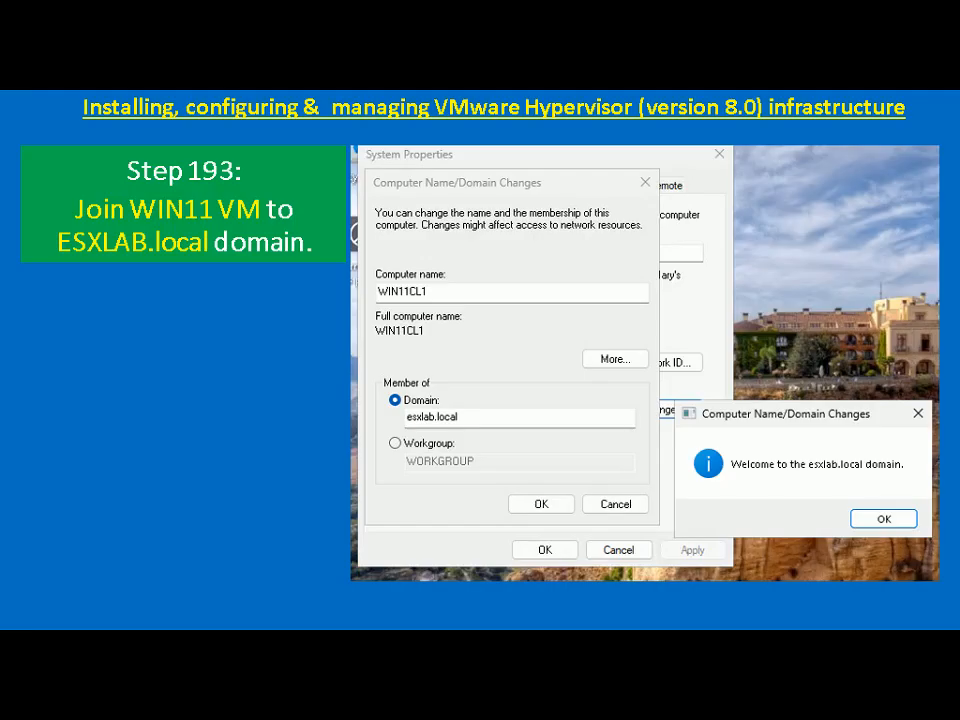
key(Right)
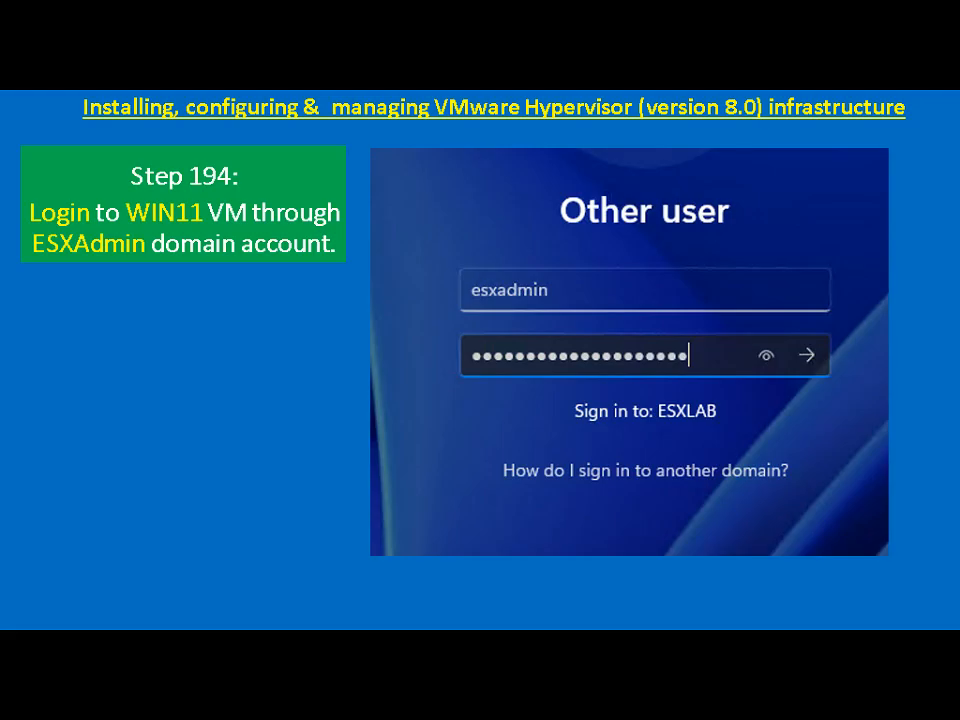
key(alt+Tab)
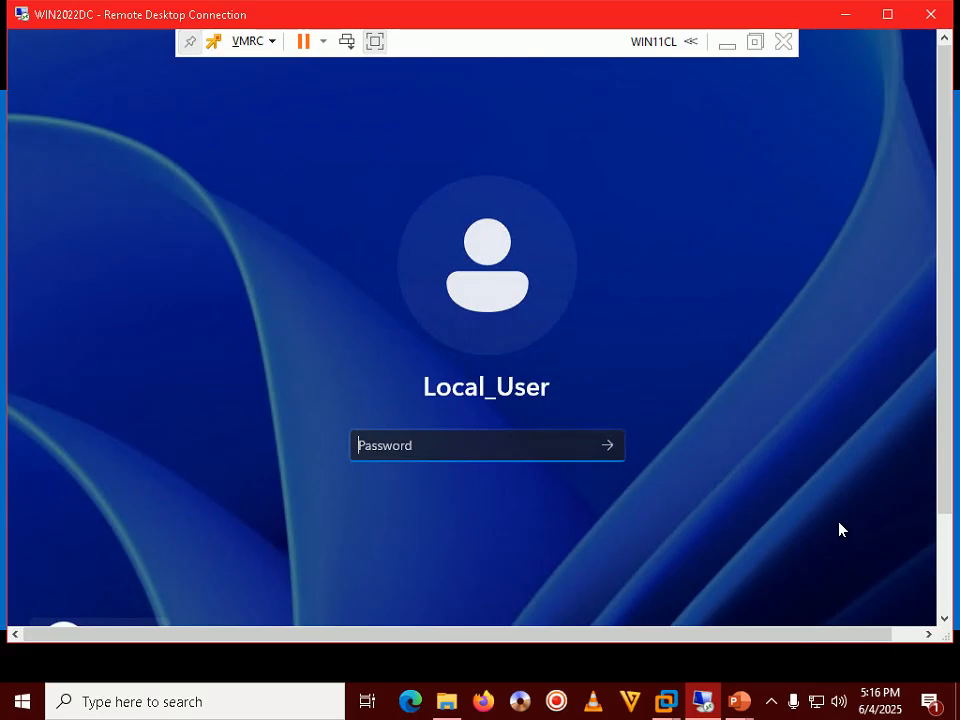
Maximize the Remote Desktop window showing WIN11CL's sign-in screen.
click(778, 709)
click(779, 710)
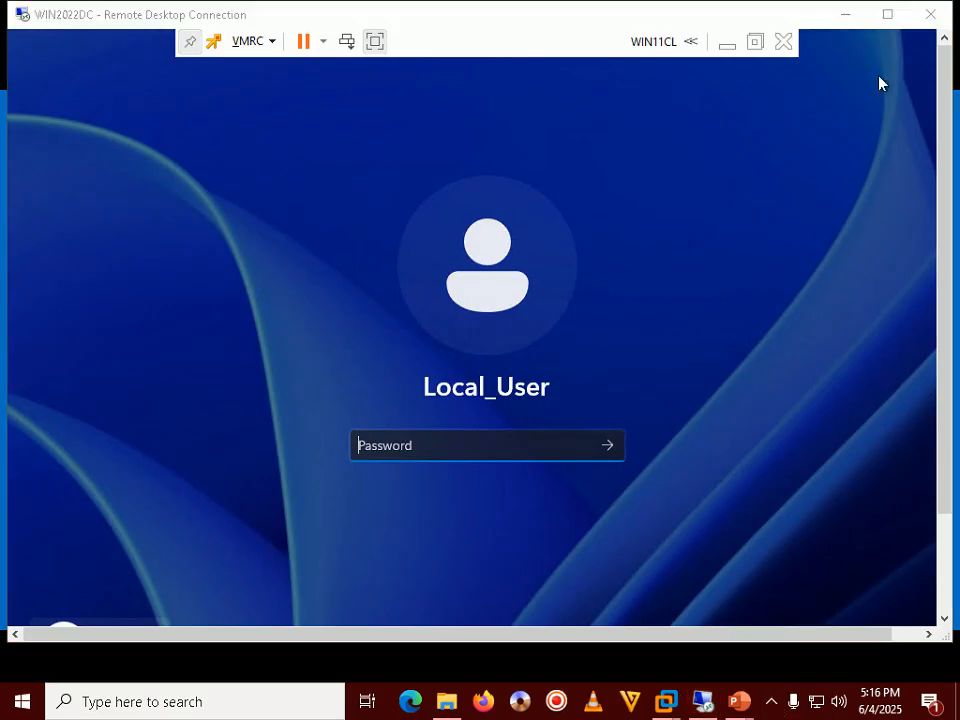
click(887, 18)
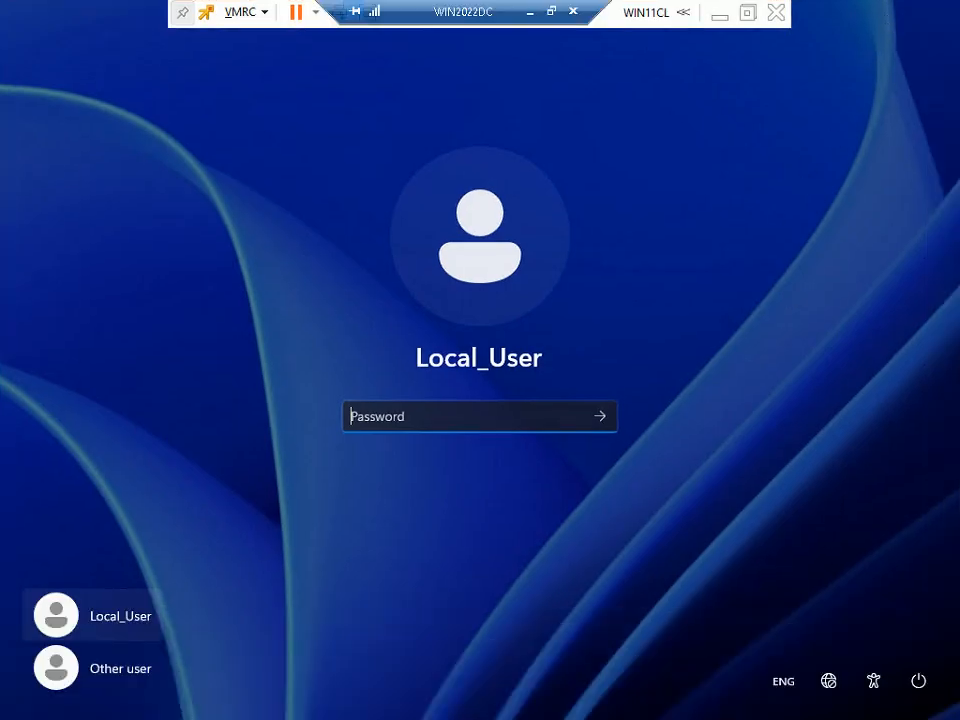
Sign in as Other user with the ESXLAB domain admin username and password, then resume the slide show.
click(105, 670)
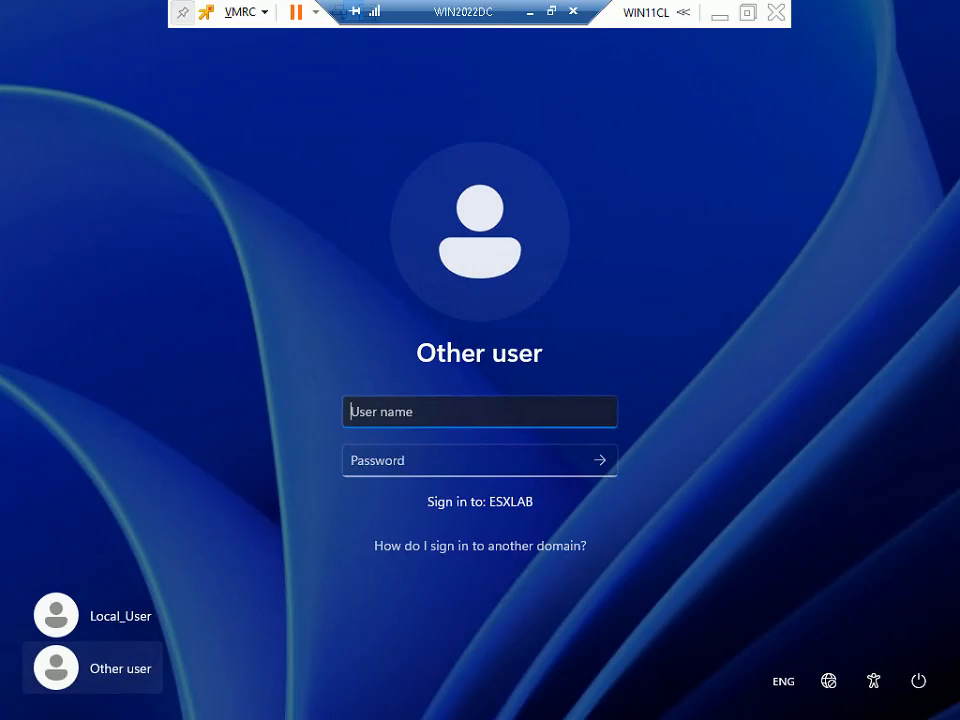
text(esxadmin)
key(Tab)
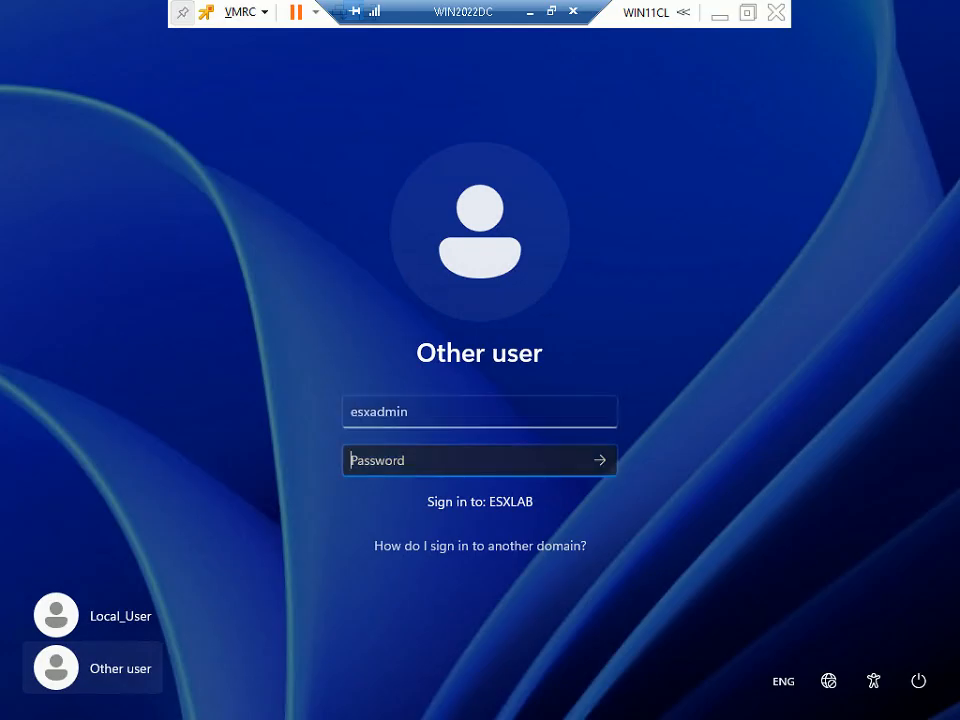
text(••••••••••••••)
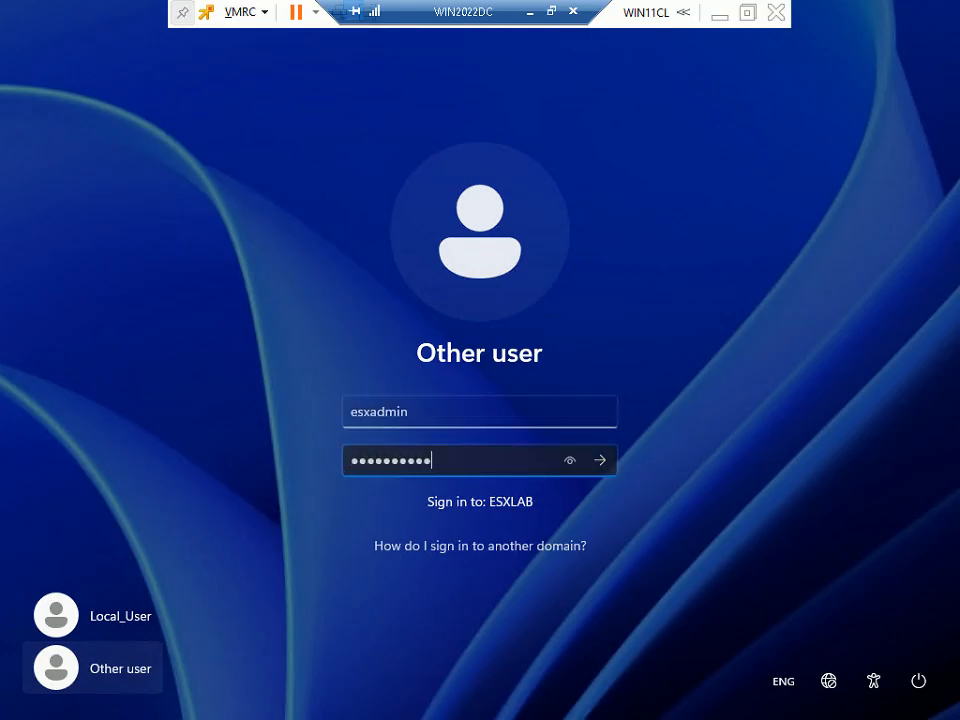
text(••••••••)
key(Return)
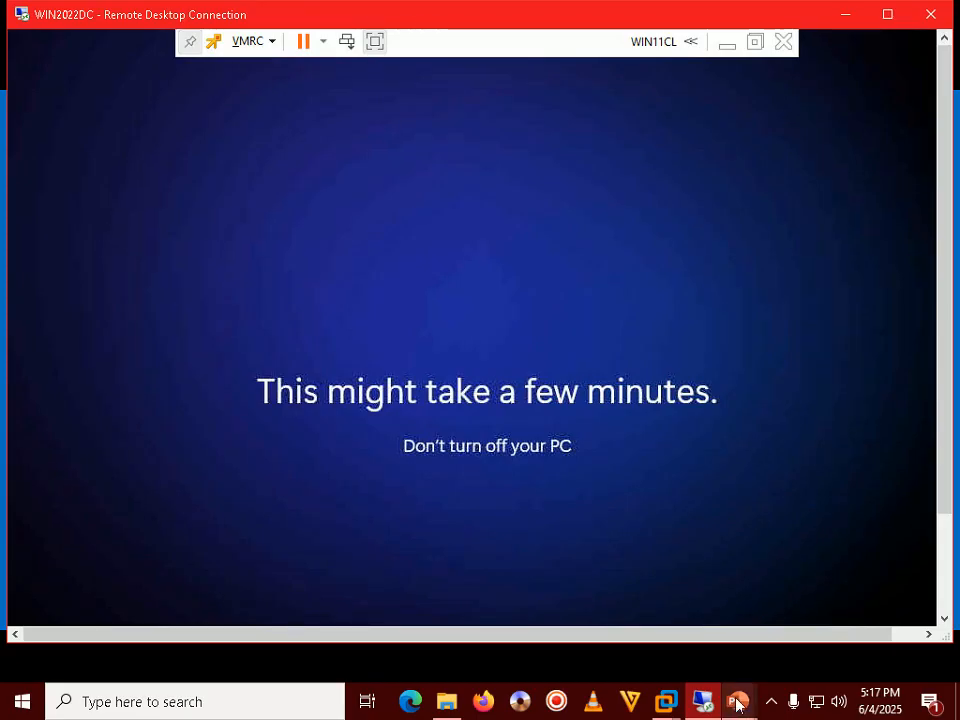
click(738, 704)
click(799, 583)
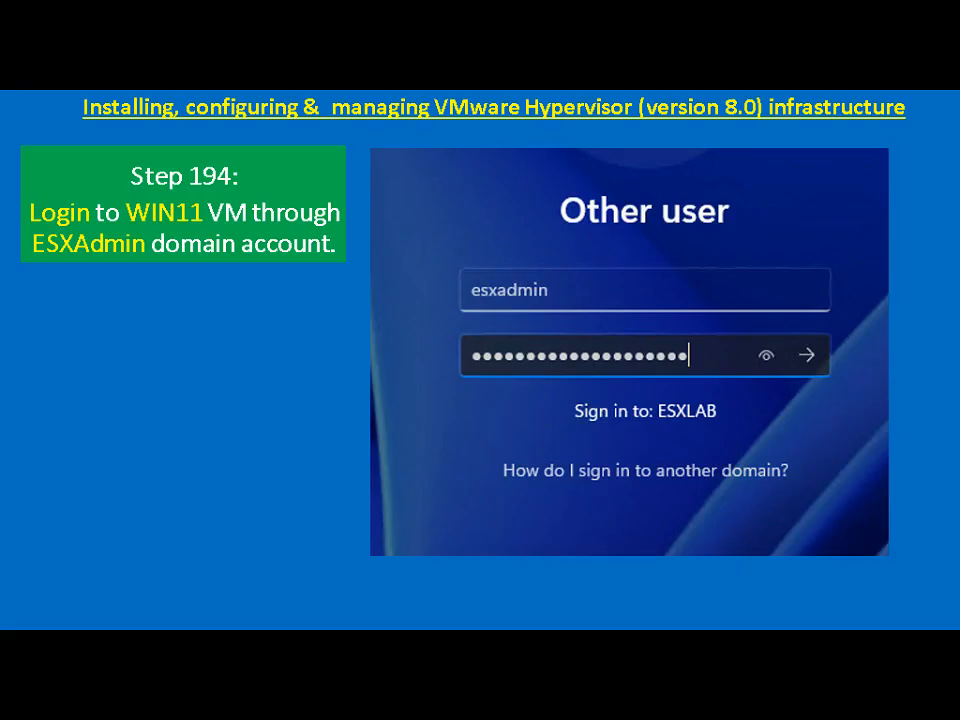
Advance the slide, then refocus the Remote Desktop session, dismiss its Start menu and maximize it.
key(Right)
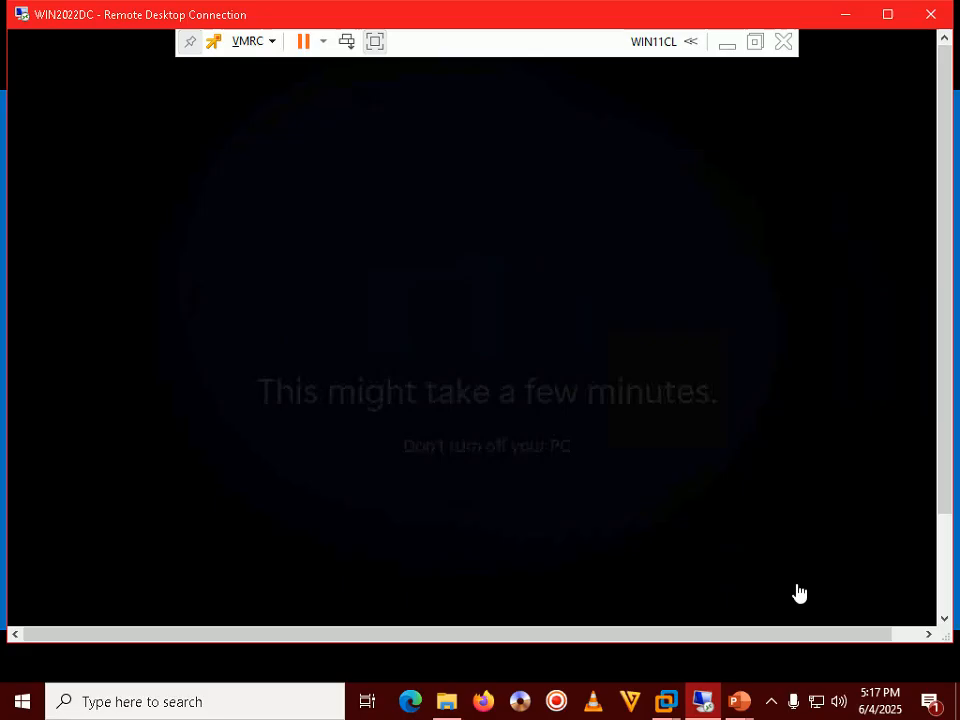
click(772, 704)
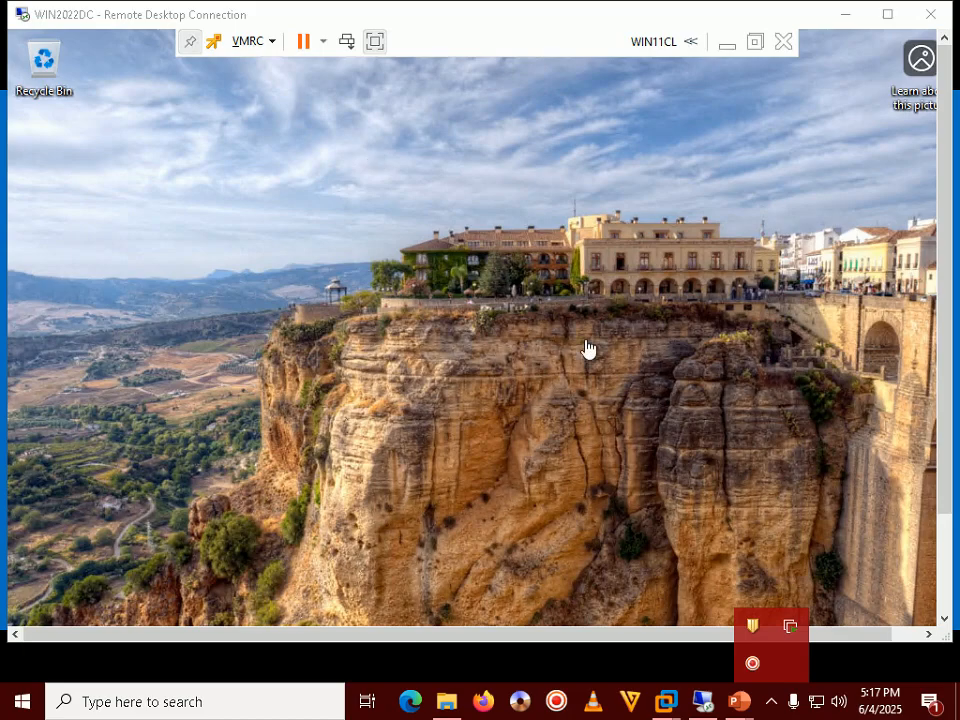
click(588, 340)
click(878, 252)
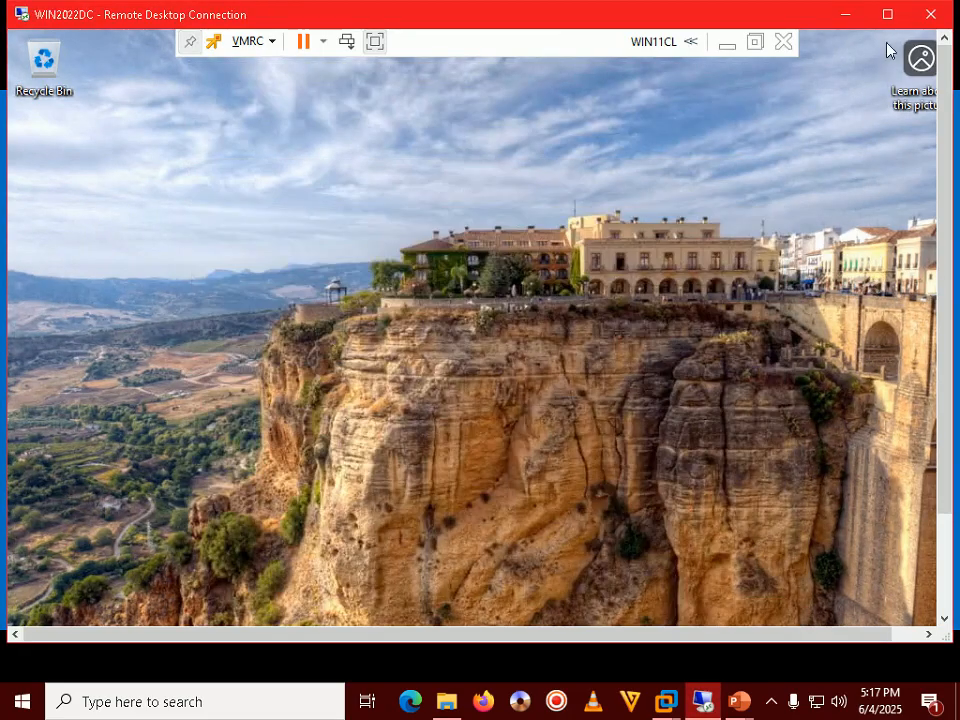
click(887, 14)
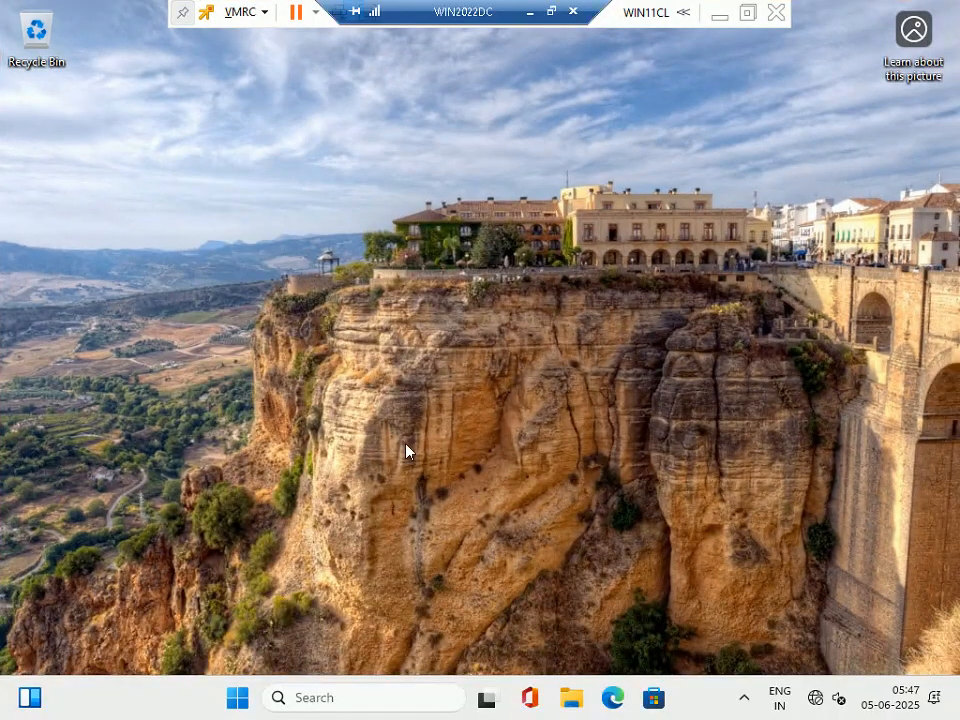
Launch Computer Management from the Start quick menu and open Local Users and Groups > Groups > Administrators.
right_click(234, 699)
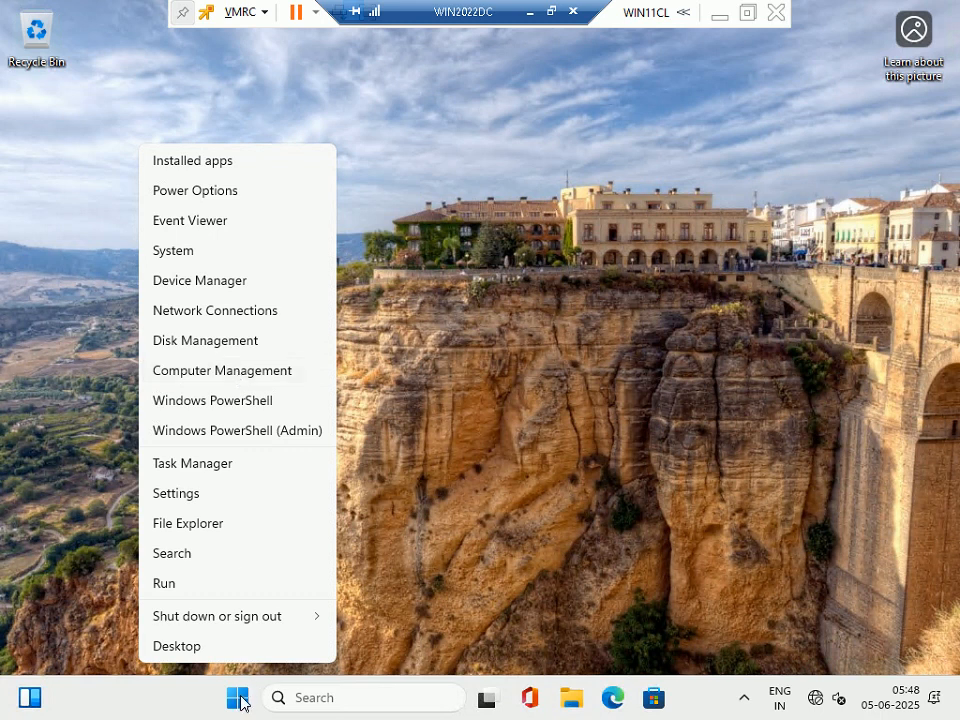
click(257, 373)
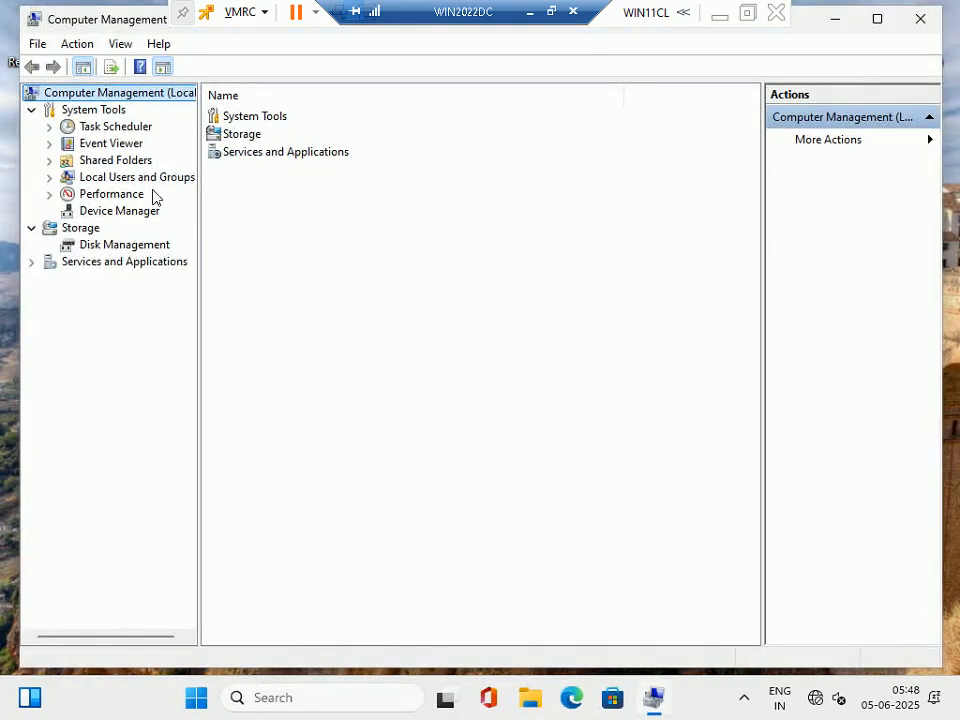
click(140, 178)
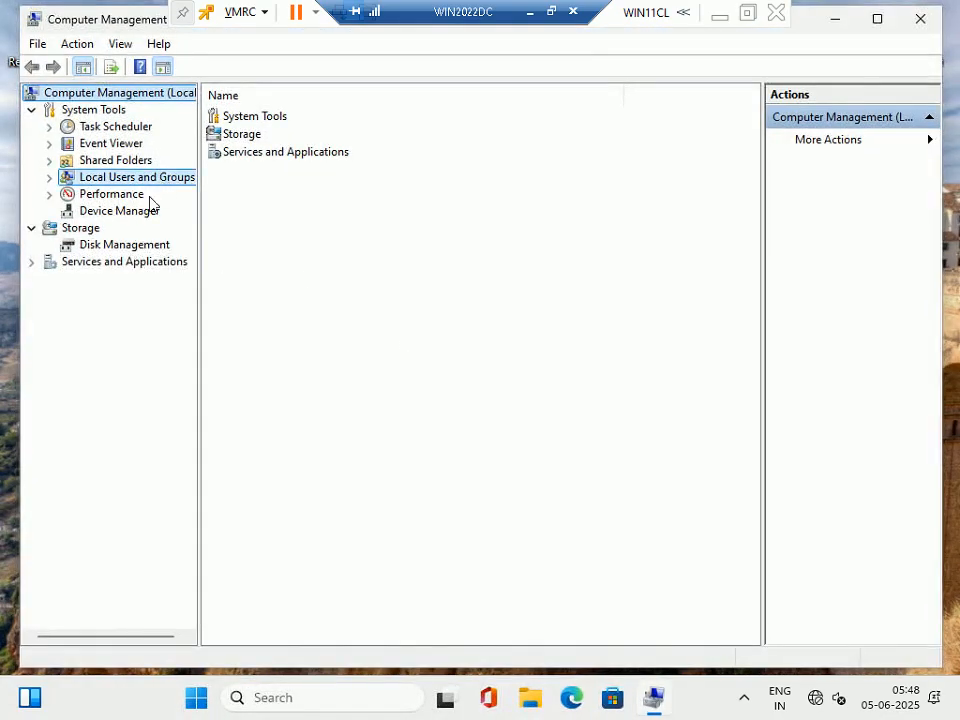
click(49, 178)
click(114, 210)
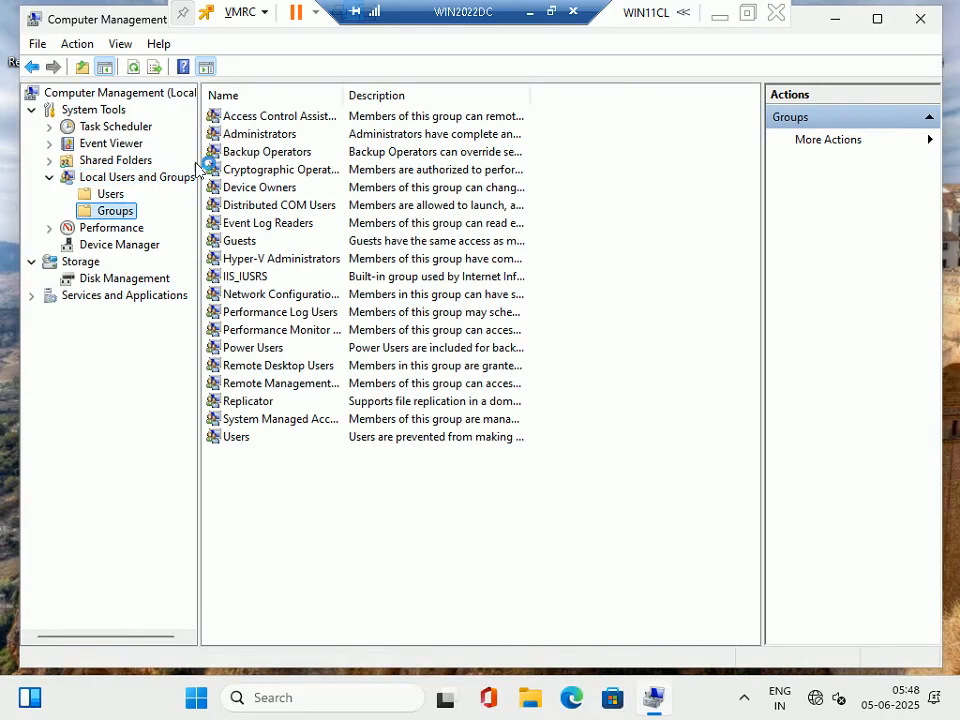
double_click(275, 135)
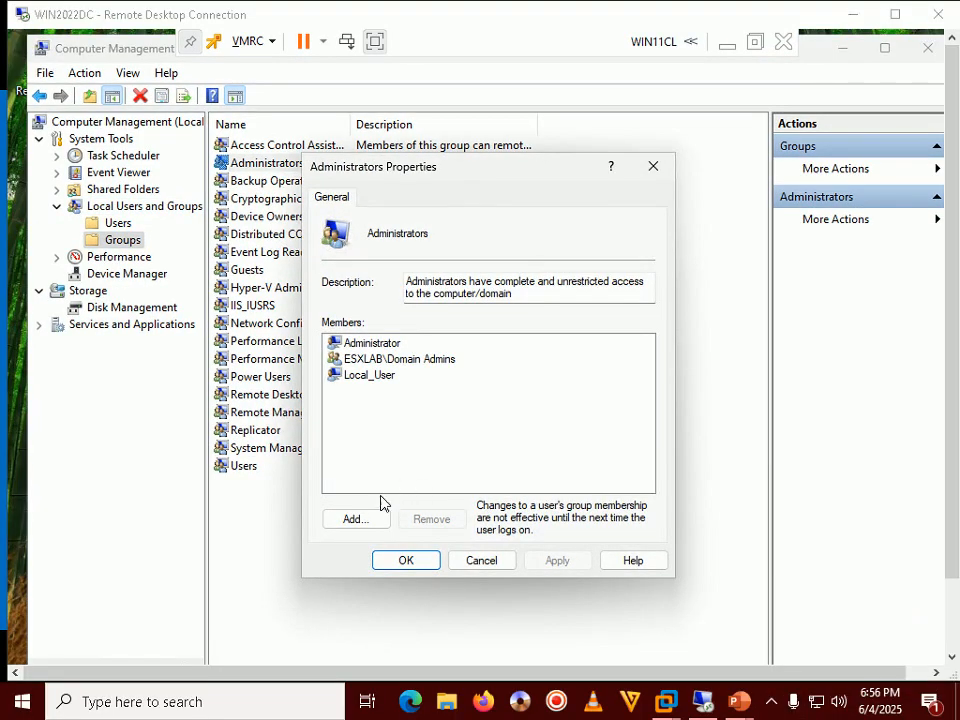
Add the esxadmin domain account to Administrators via Check Names, then Apply and OK.
click(366, 519)
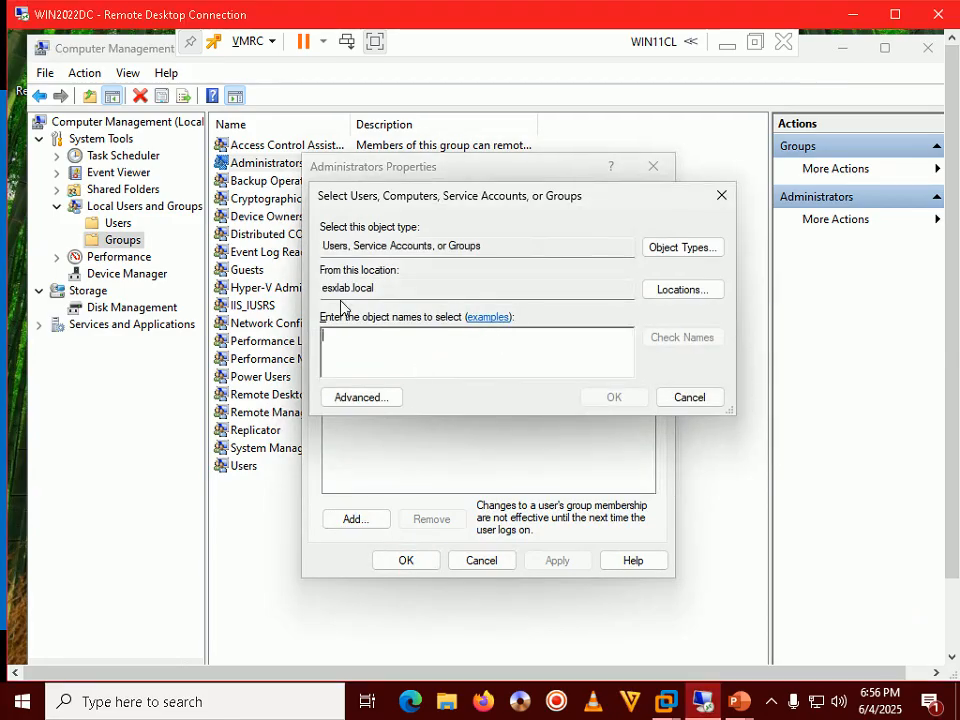
drag(380, 288, 321, 288)
click(342, 345)
text(e)
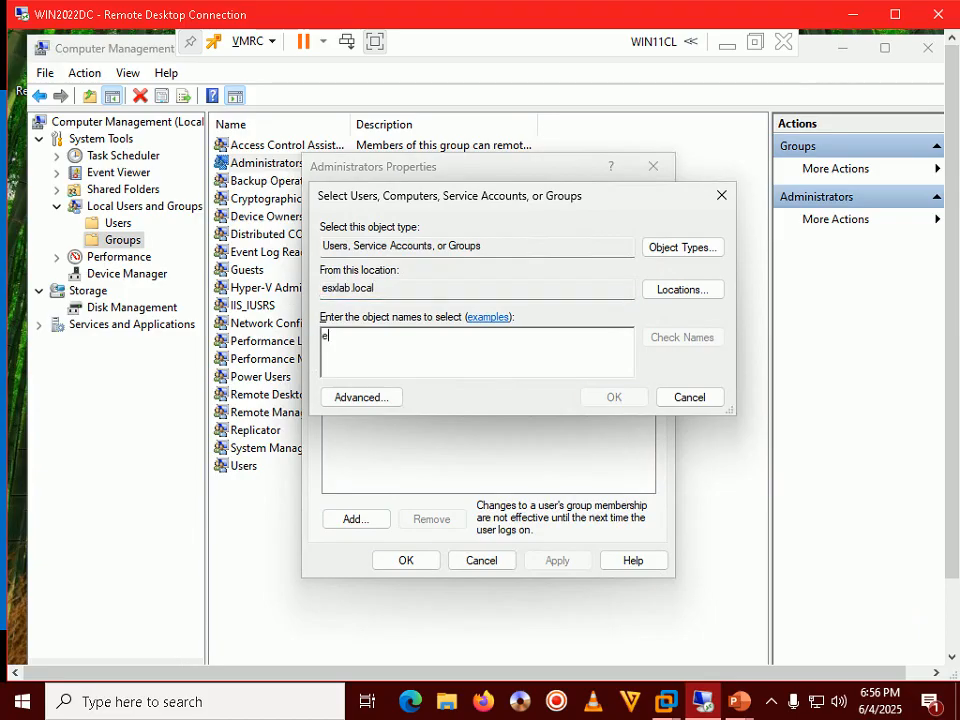
text(sxadmin)
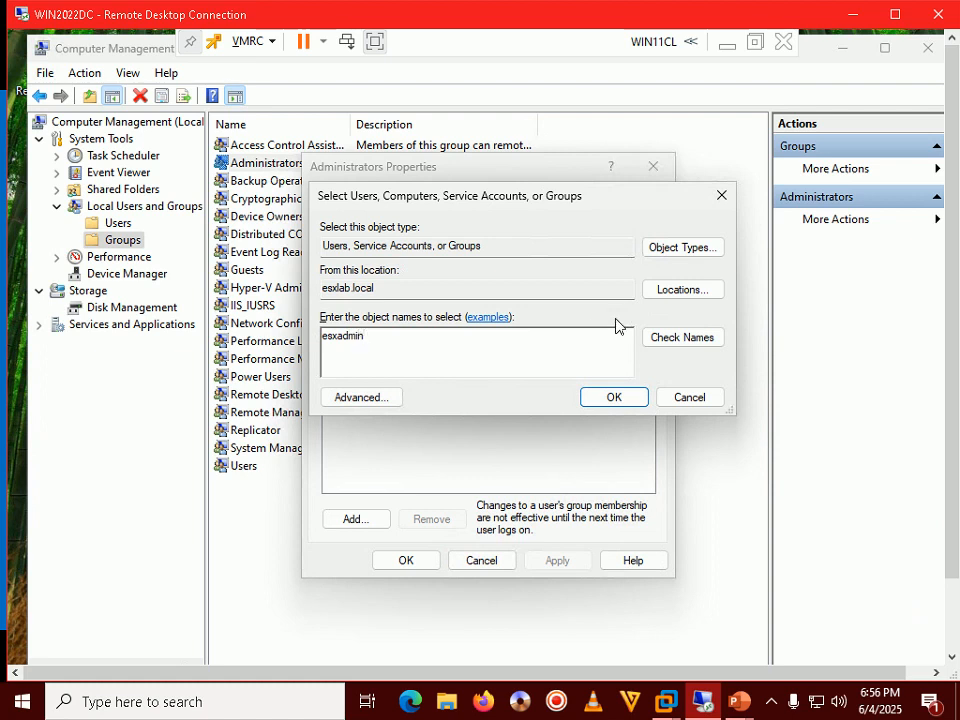
click(655, 337)
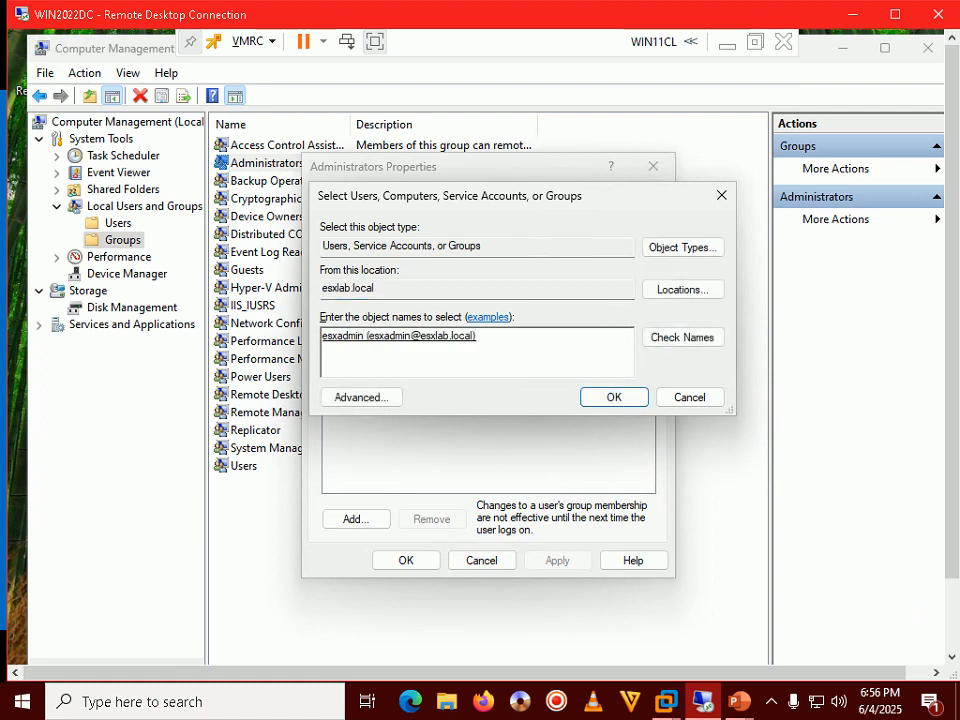
click(610, 397)
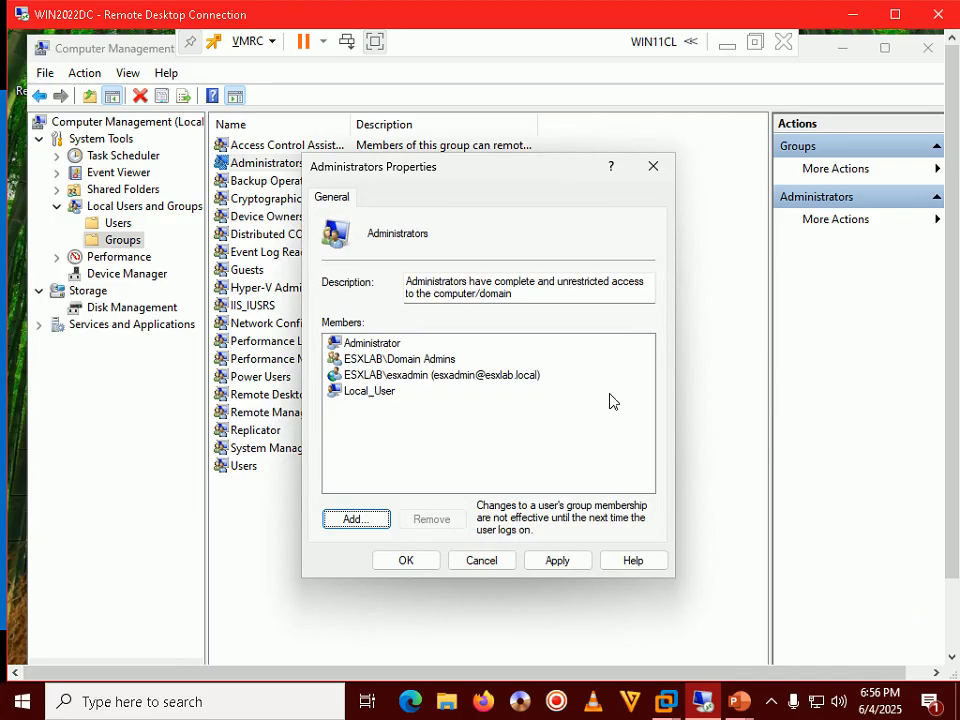
click(425, 377)
click(535, 560)
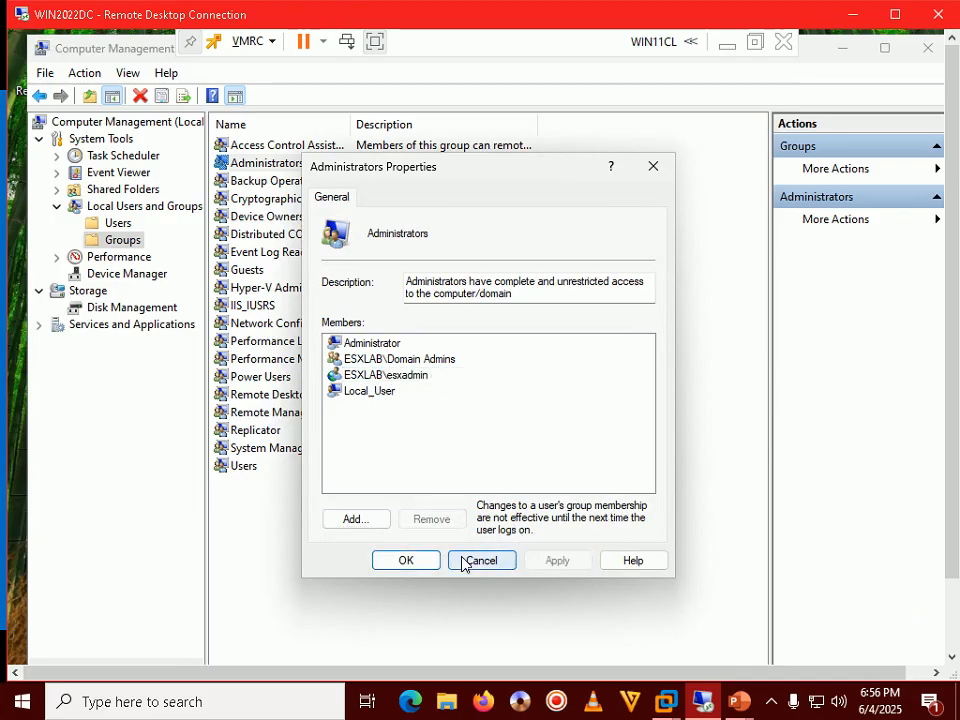
click(405, 561)
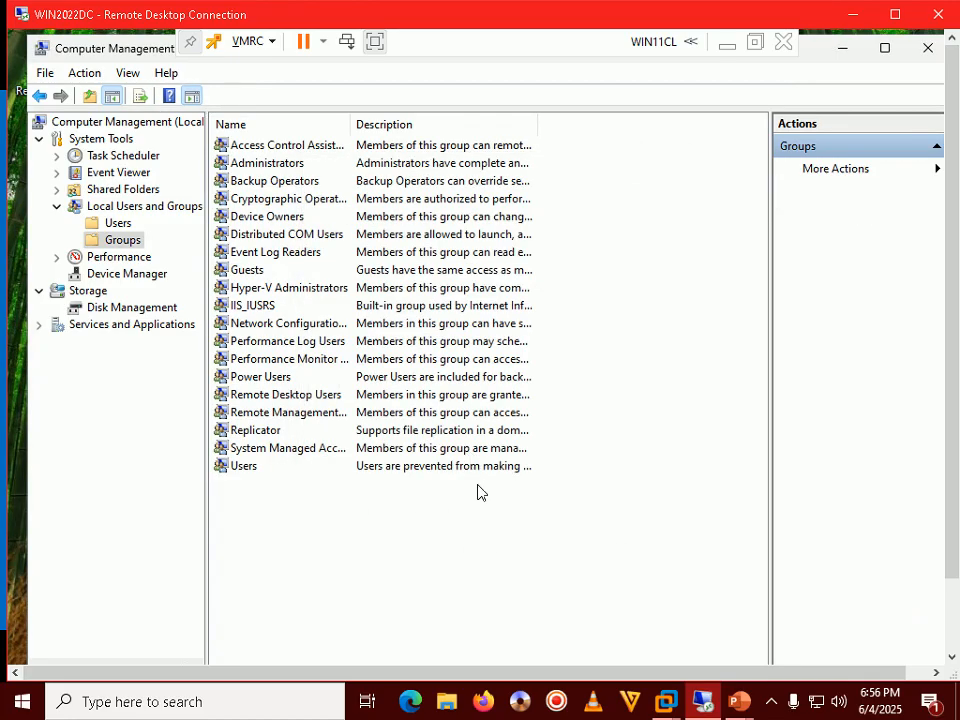
mouse_move(735, 703)
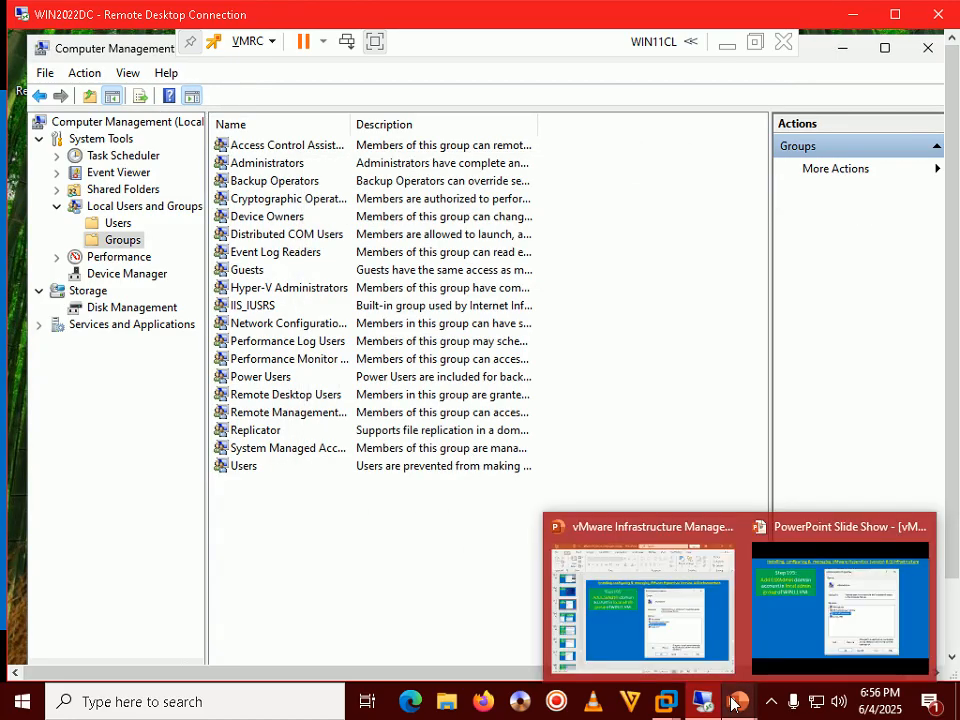
click(792, 584)
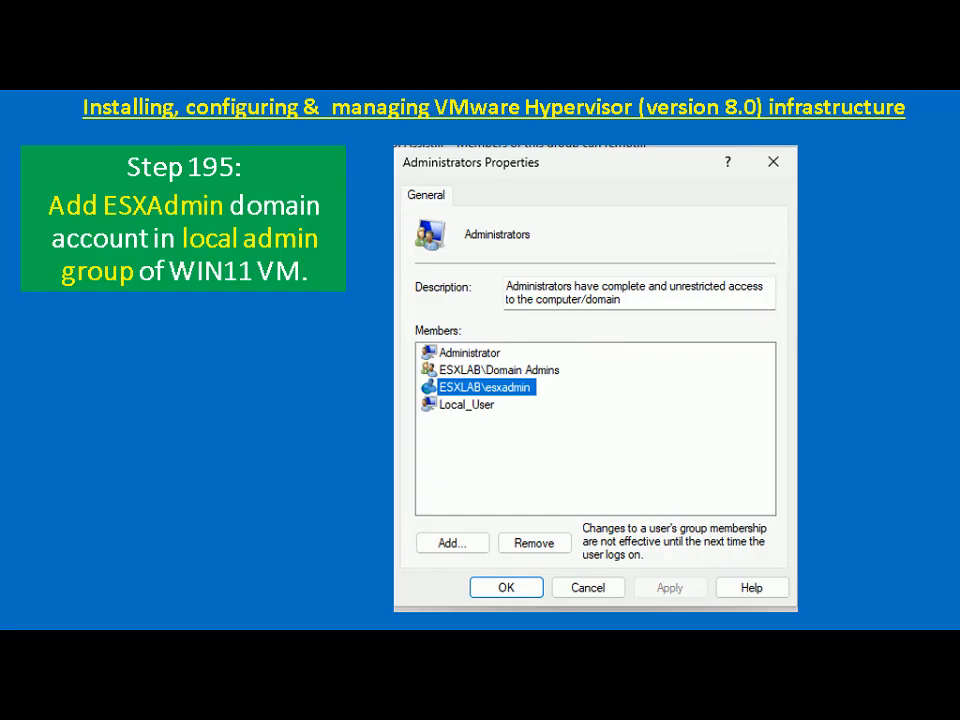
key(Right)
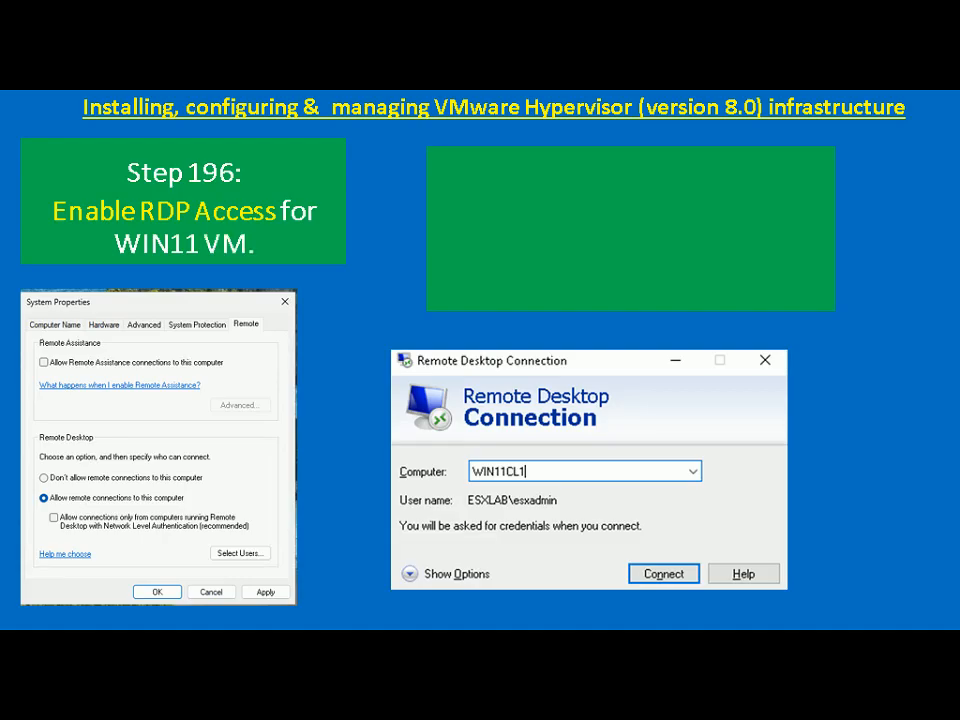
key(alt+Tab)
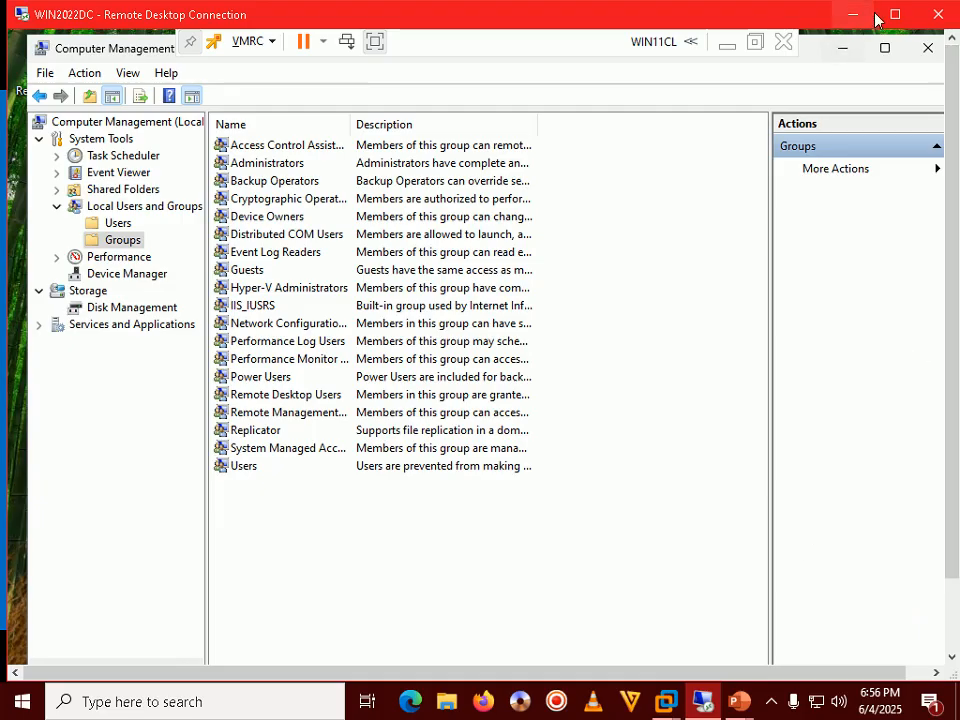
Maximize the remote session, move its header bar aside, and close Computer Management.
click(894, 19)
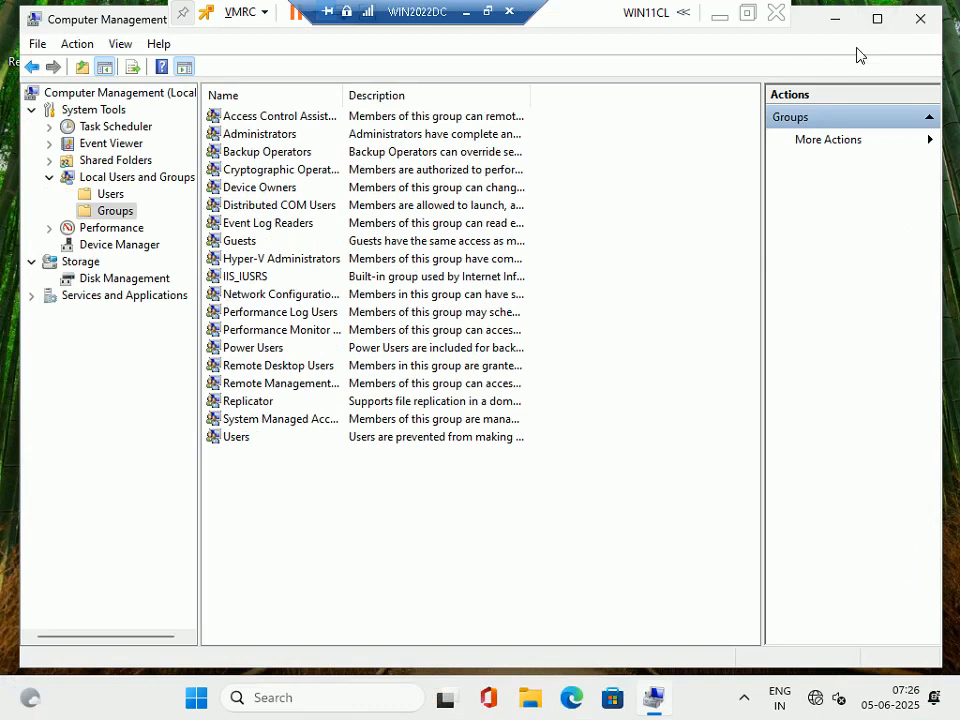
drag(435, 18, 545, 12)
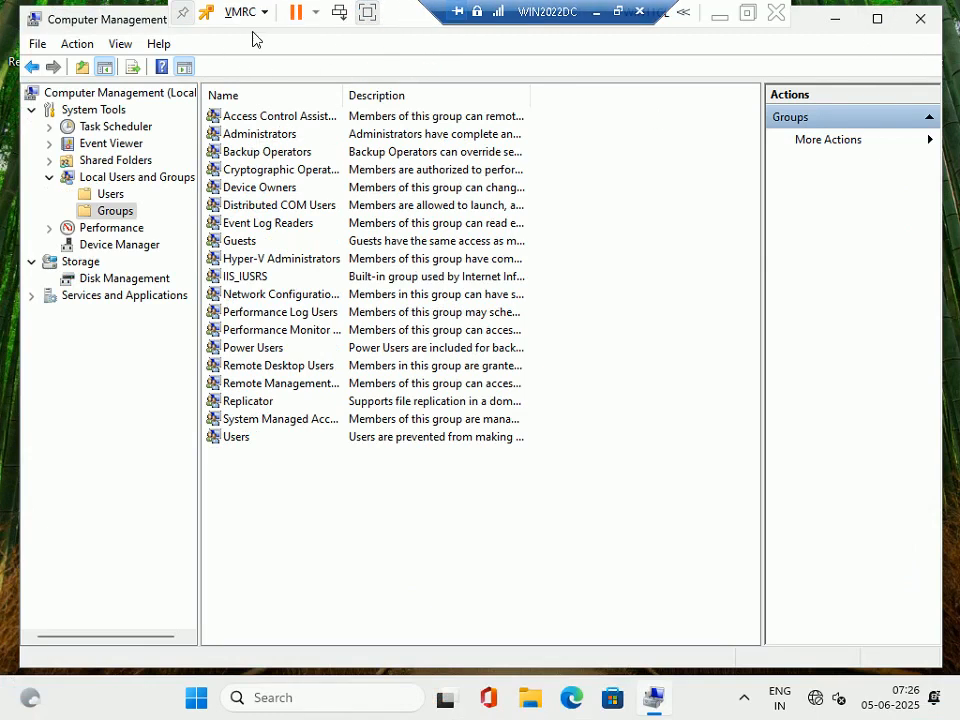
click(920, 19)
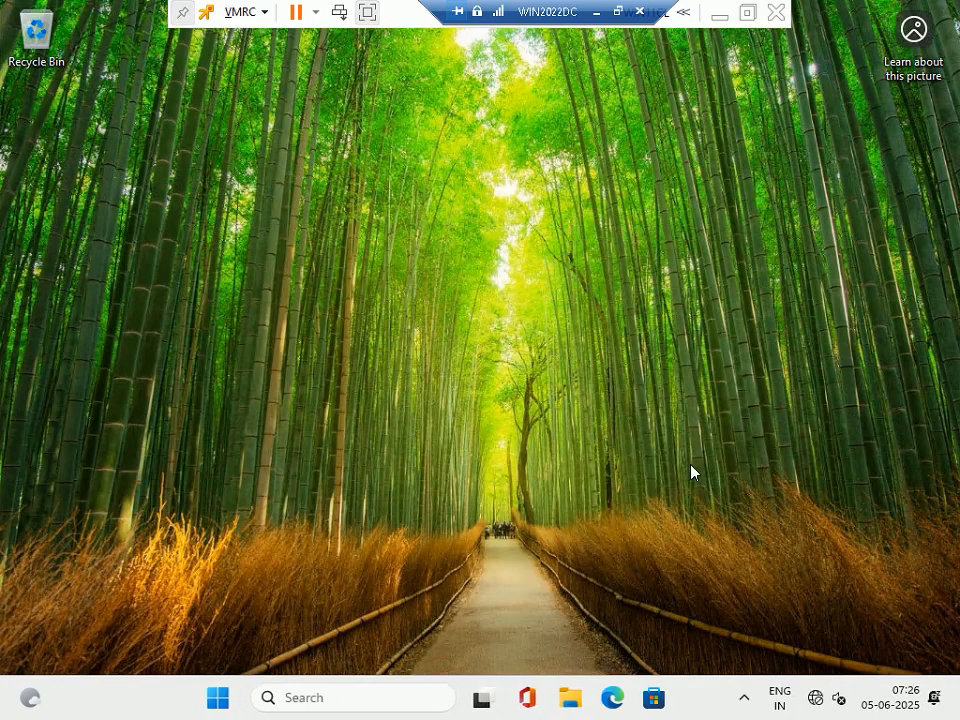
Open the About page with Win+Pause, maximize it, and scroll through the Windows specifications.
key(super+Pause)
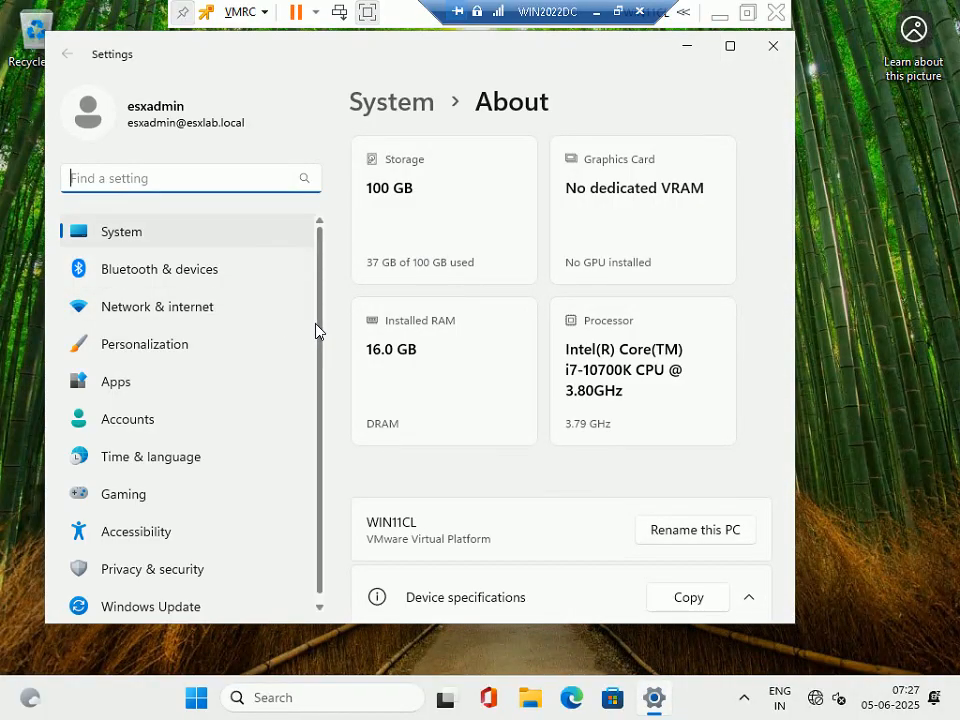
click(730, 46)
scroll(519, 324, down, 10)
scroll(519, 324, down, 4)
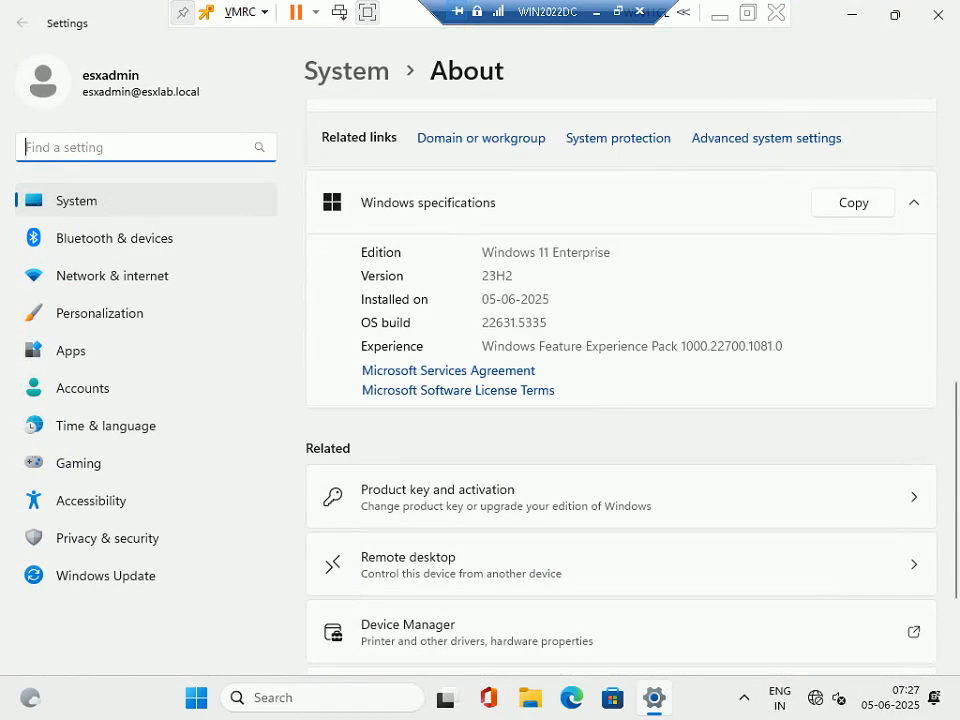
scroll(519, 324, up, 3)
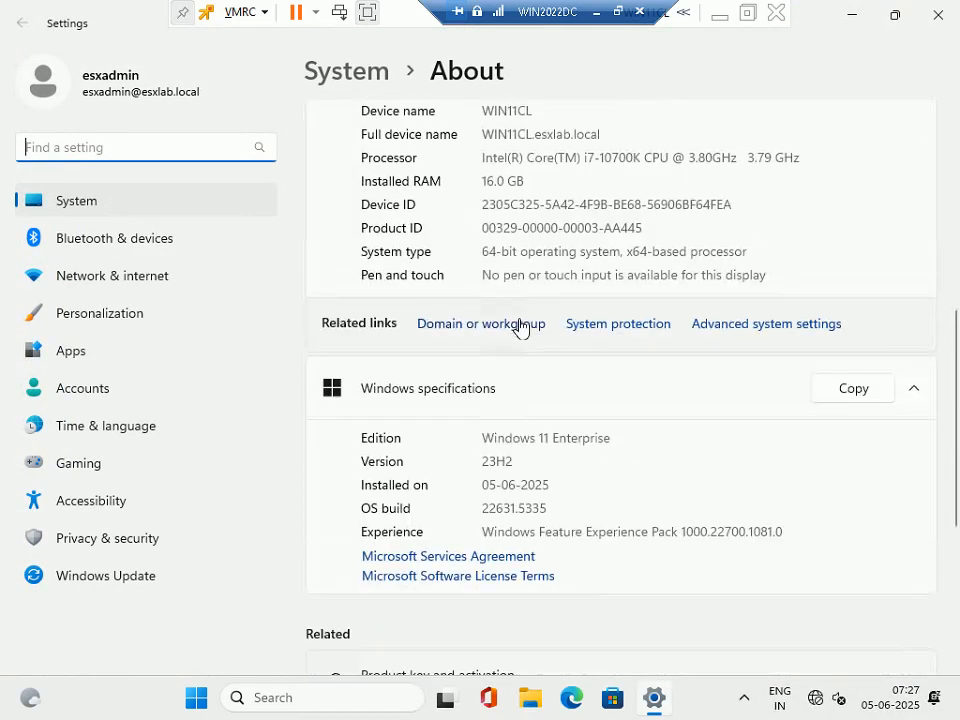
On the Remote tab, allow remote connections without Network Level Authentication, apply, and close Settings.
click(731, 326)
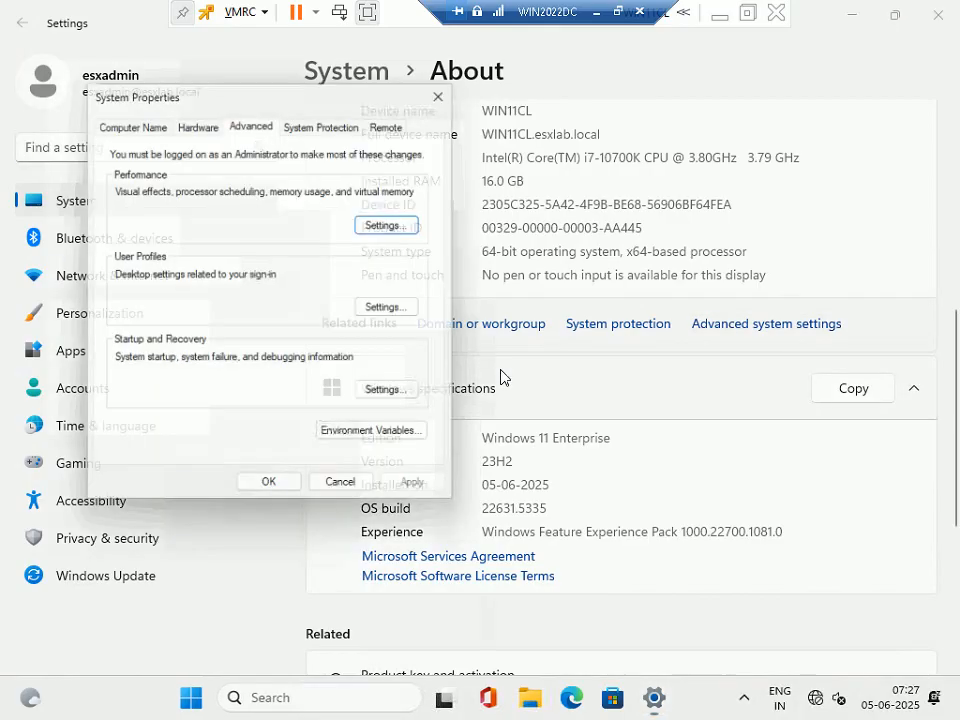
click(398, 121)
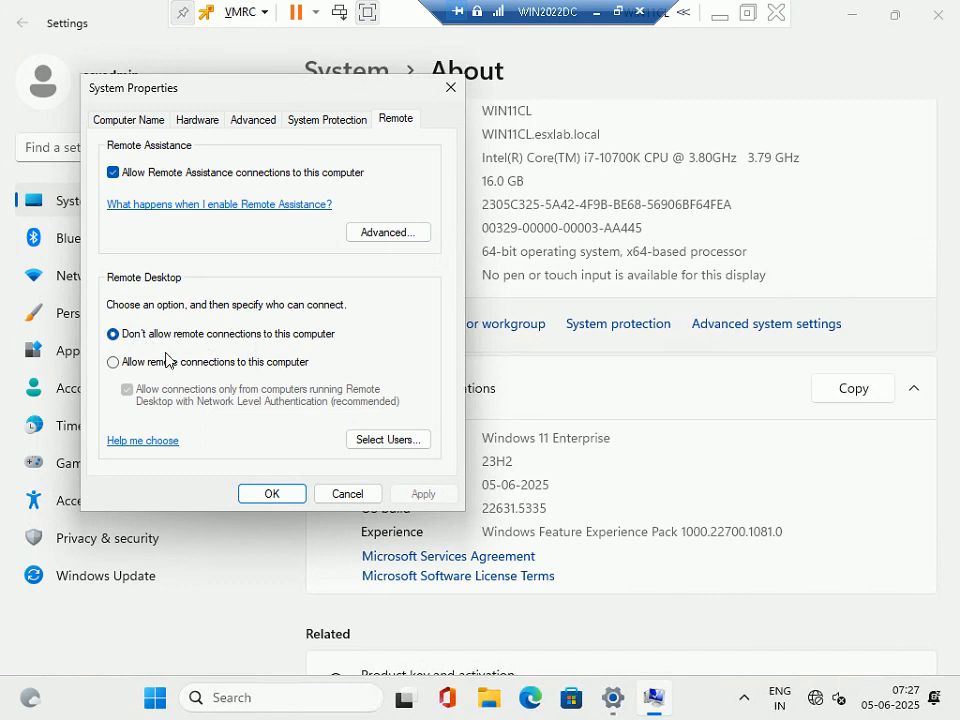
click(118, 364)
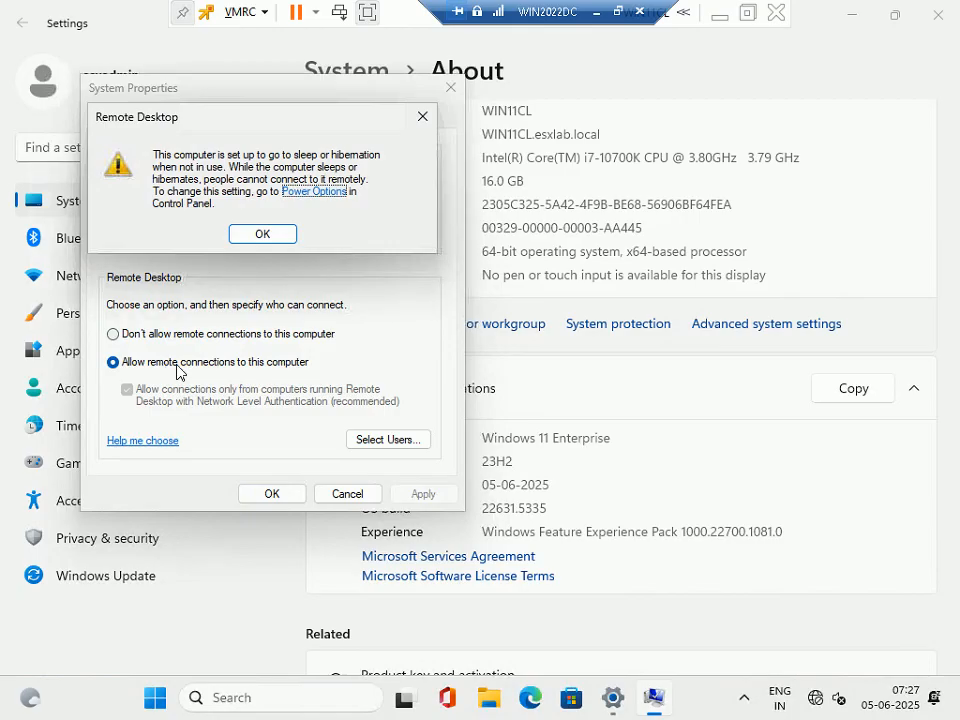
click(277, 235)
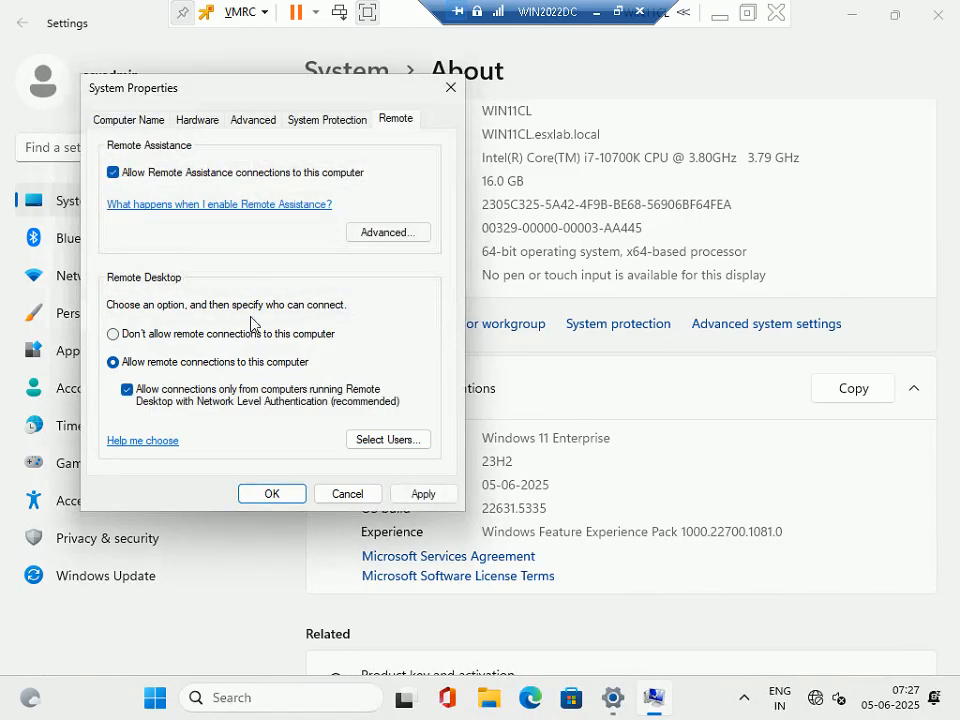
click(129, 394)
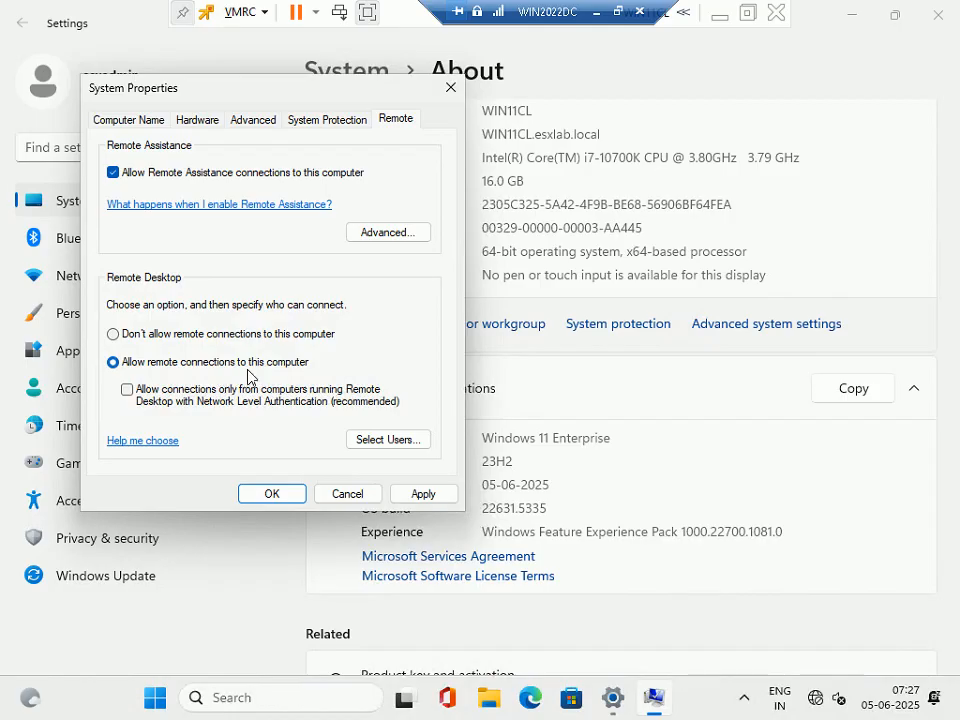
click(425, 494)
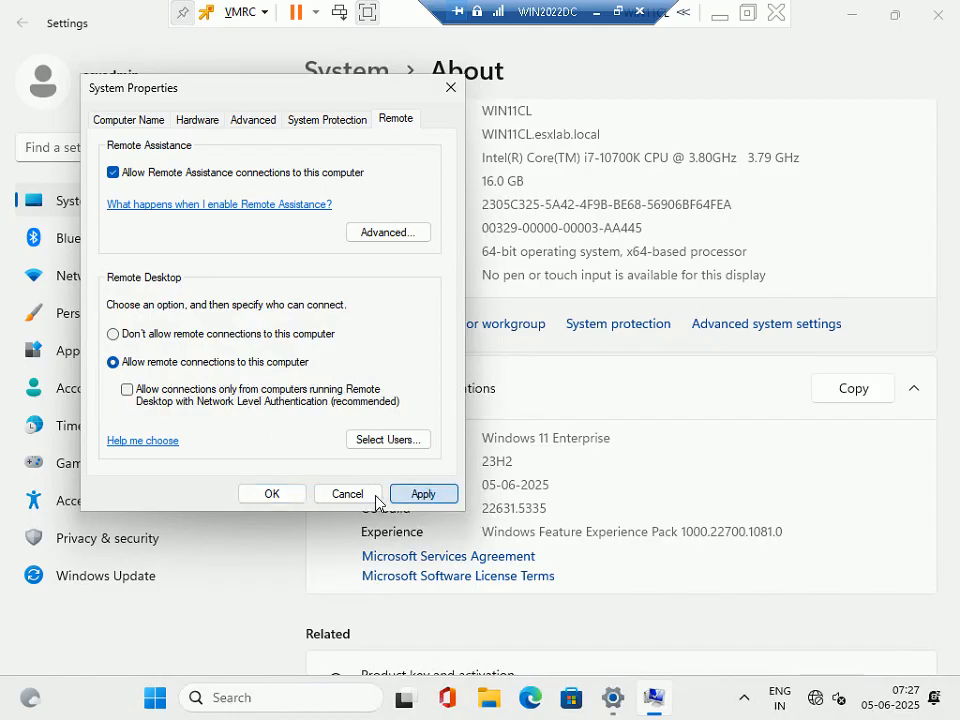
click(326, 492)
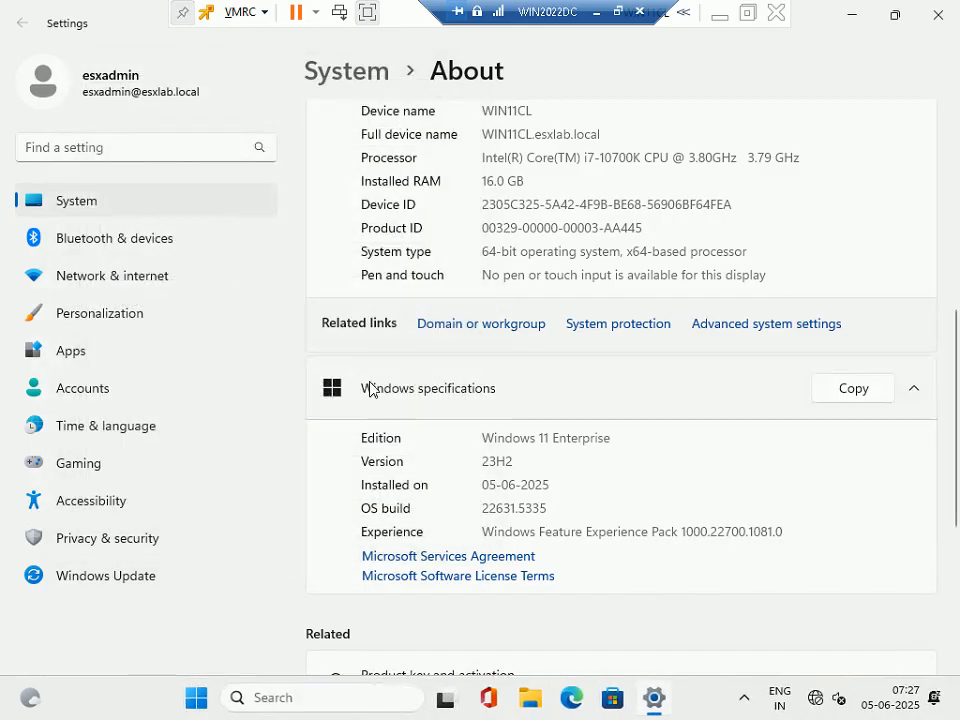
click(938, 14)
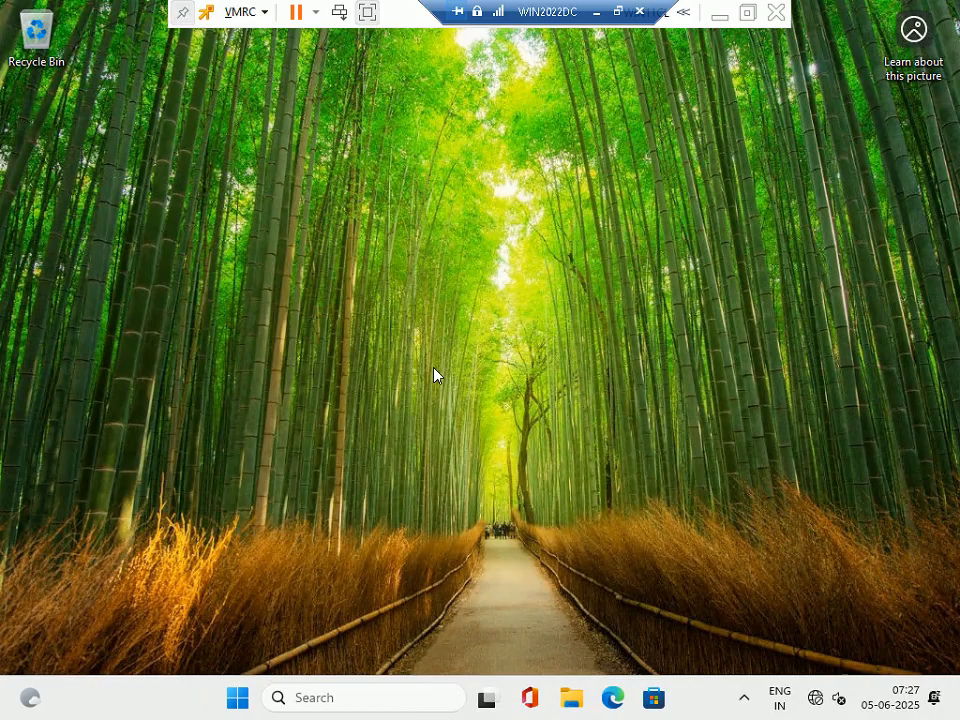
Run control and set Control Panel to view items as Small icons.
key(super+r)
text(control)
key(Return)
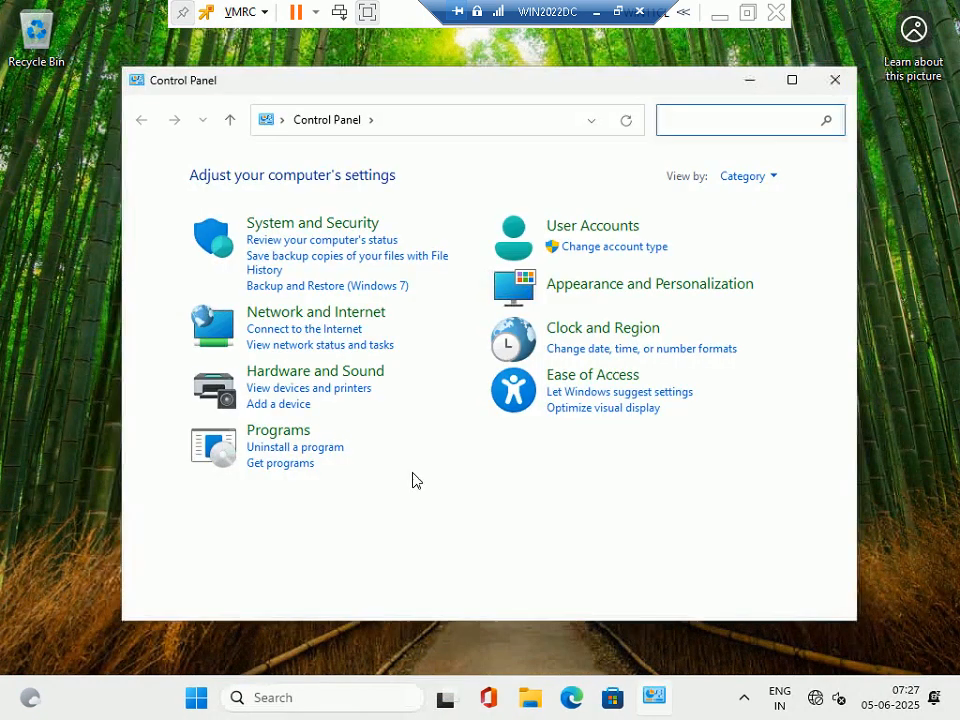
click(773, 177)
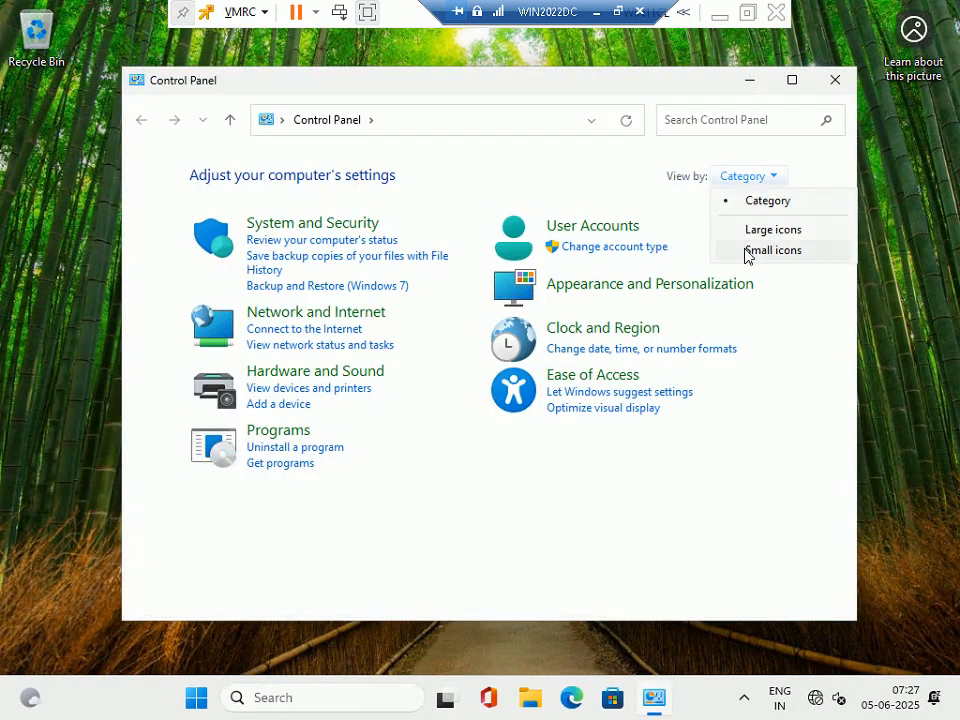
click(752, 251)
In Windows Defender Firewall, turn the firewall off for all networks and close the page.
click(266, 496)
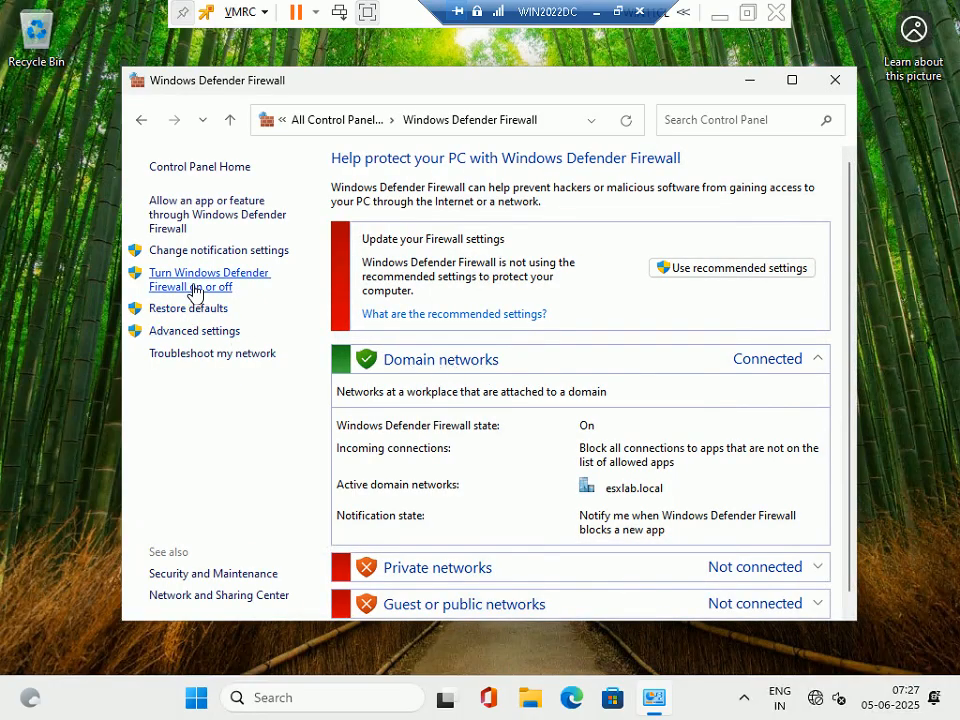
click(163, 285)
click(330, 303)
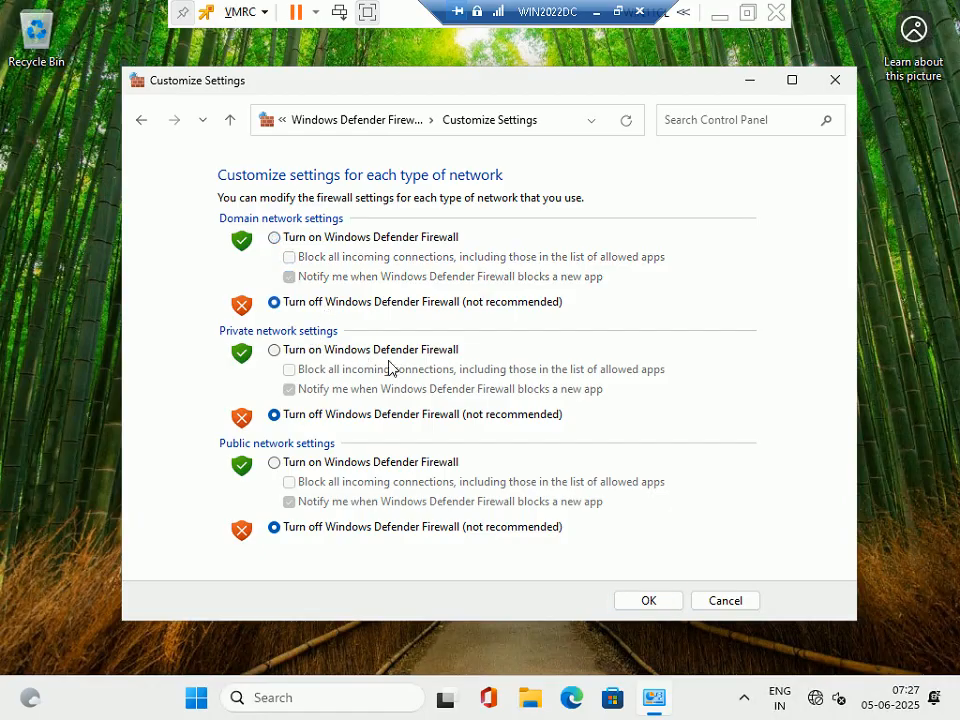
click(835, 79)
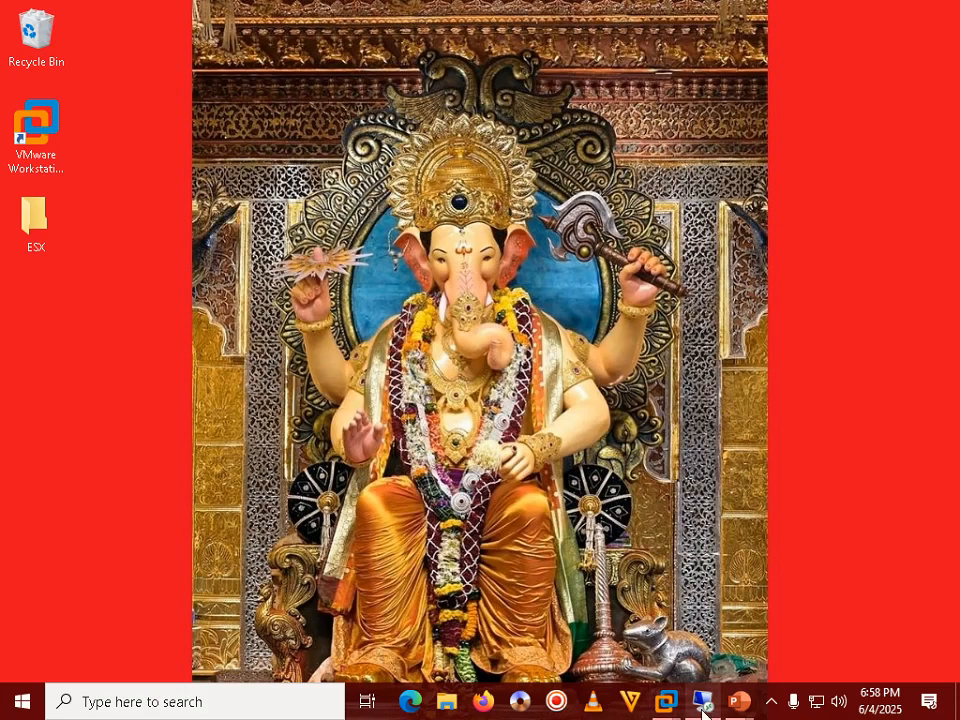
Run mstsc and start a Remote Desktop connection to 192.168.1.43.
mouse_move(706, 708)
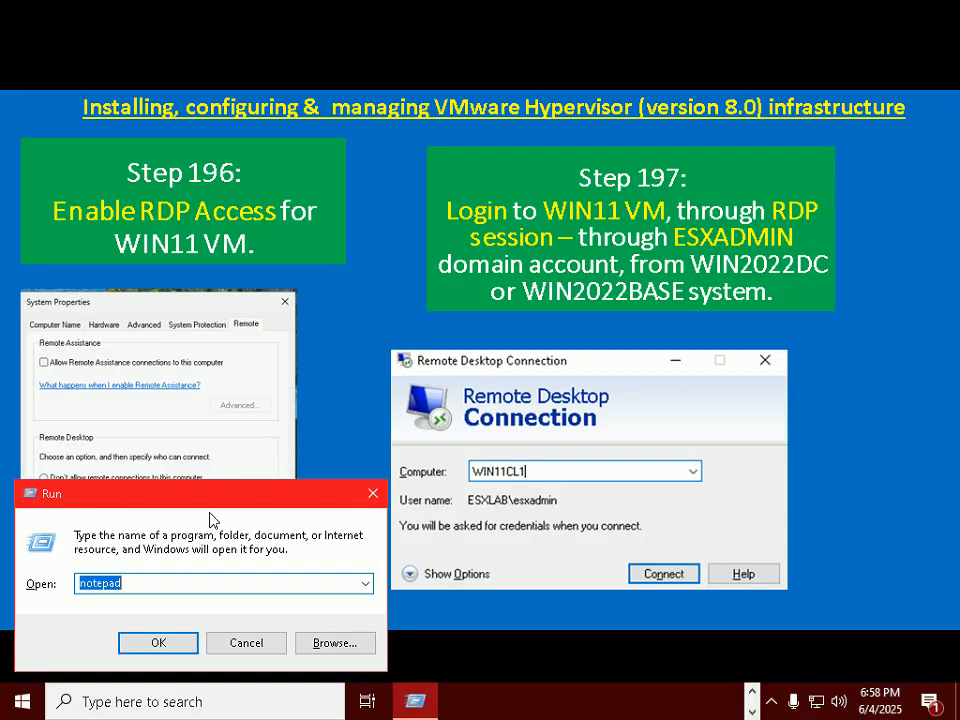
text(mstsc)
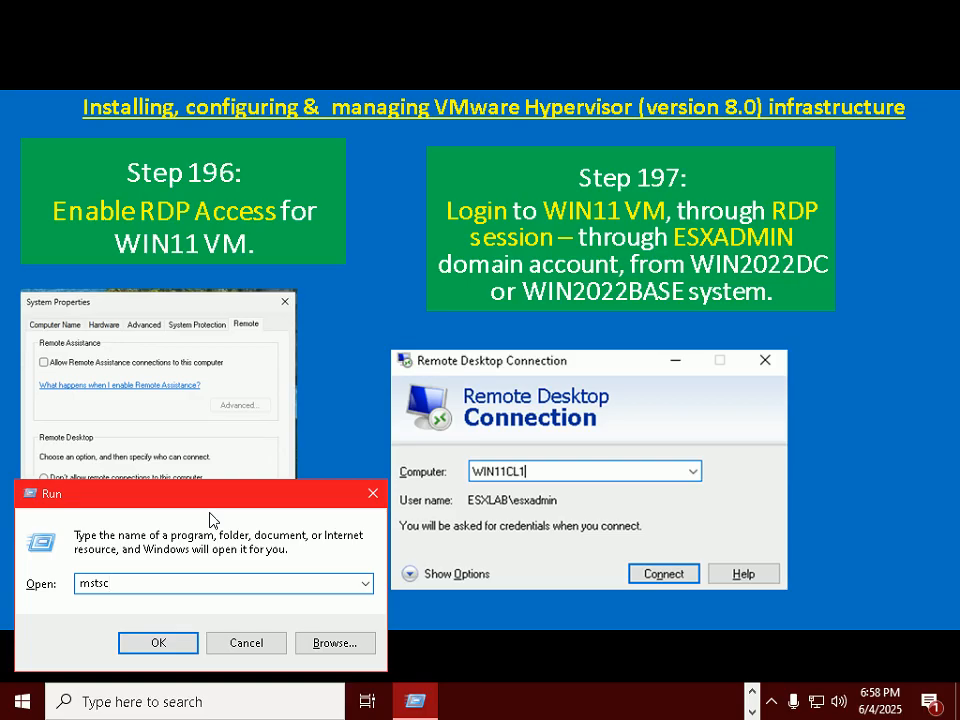
key(Return)
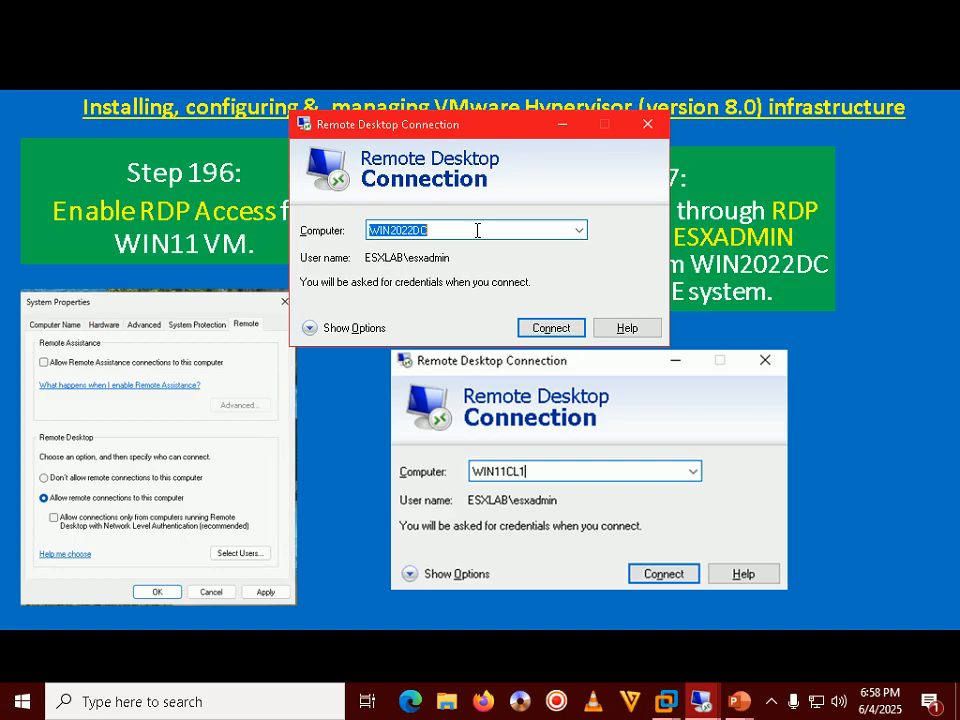
text(192.168.1.)
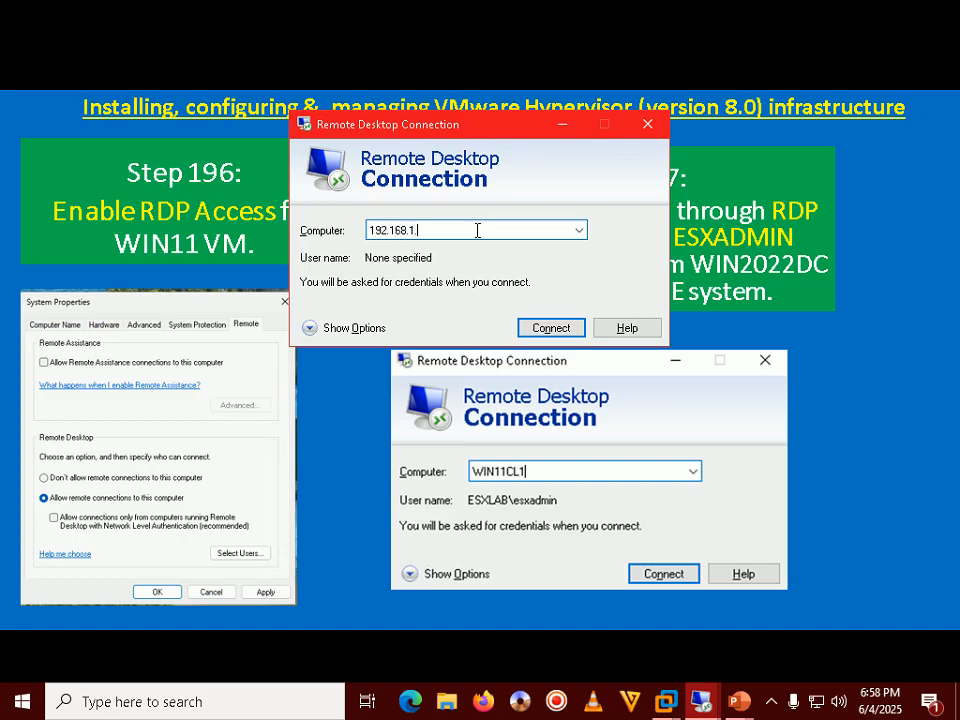
text(43)
key(Return)
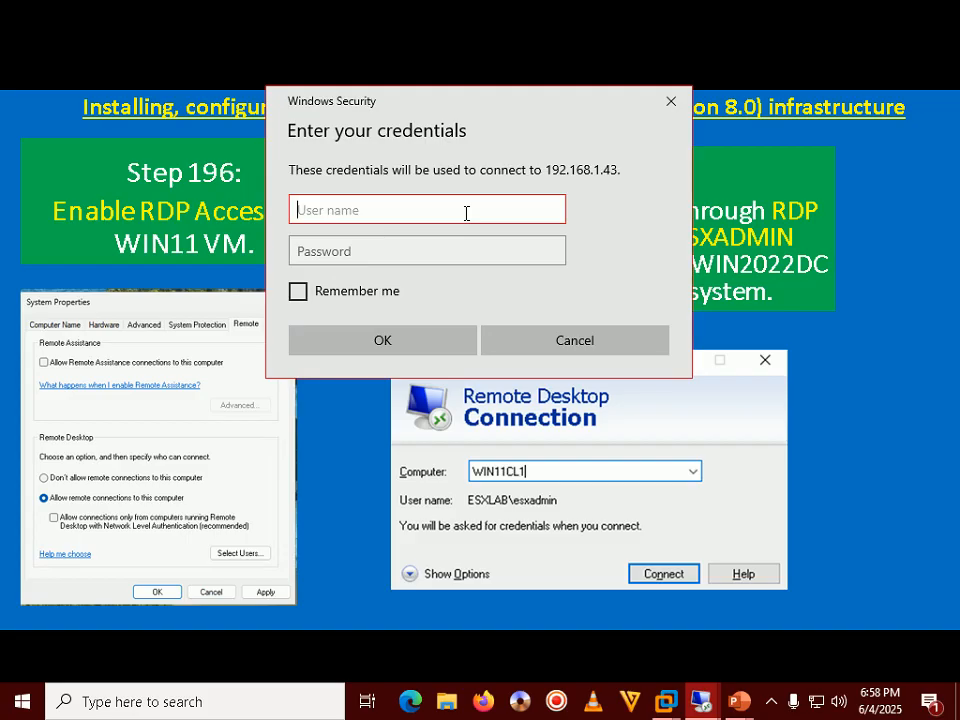
Enter the esxlab.local domain admin username and the account password in the credentials prompt.
text(esxlab.local\e)
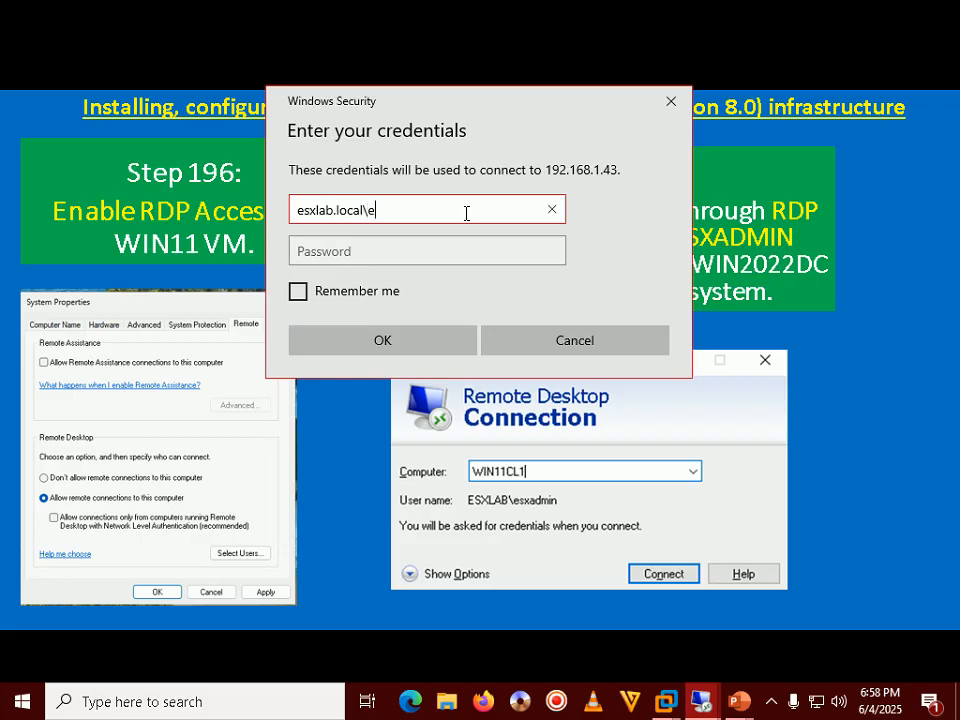
text(sxadmin)
key(Tab)
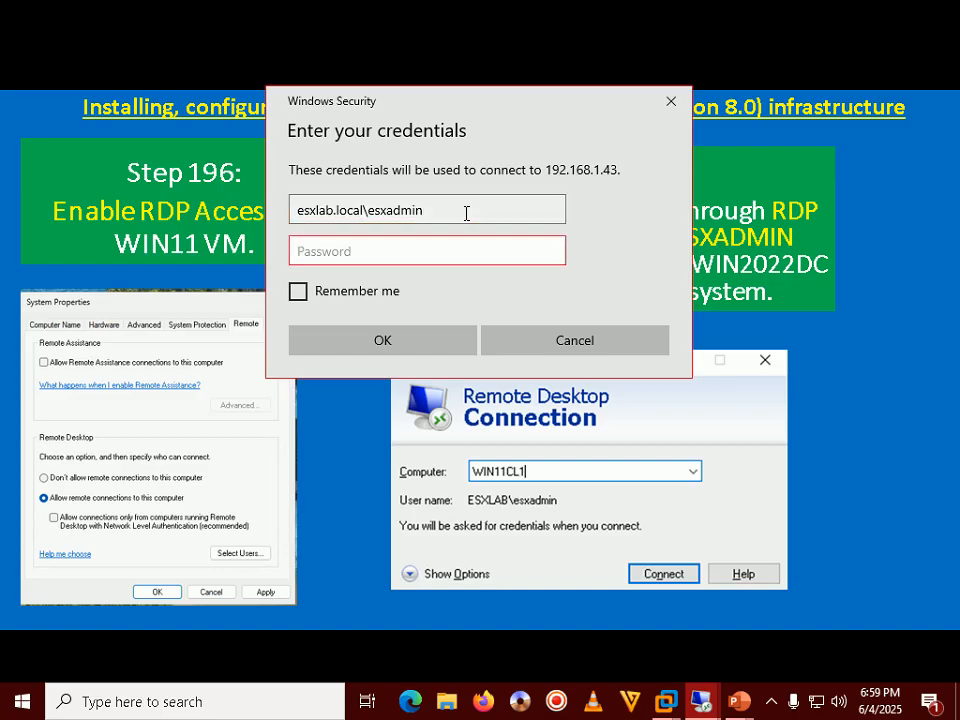
text(Passw0rd@12345678910)
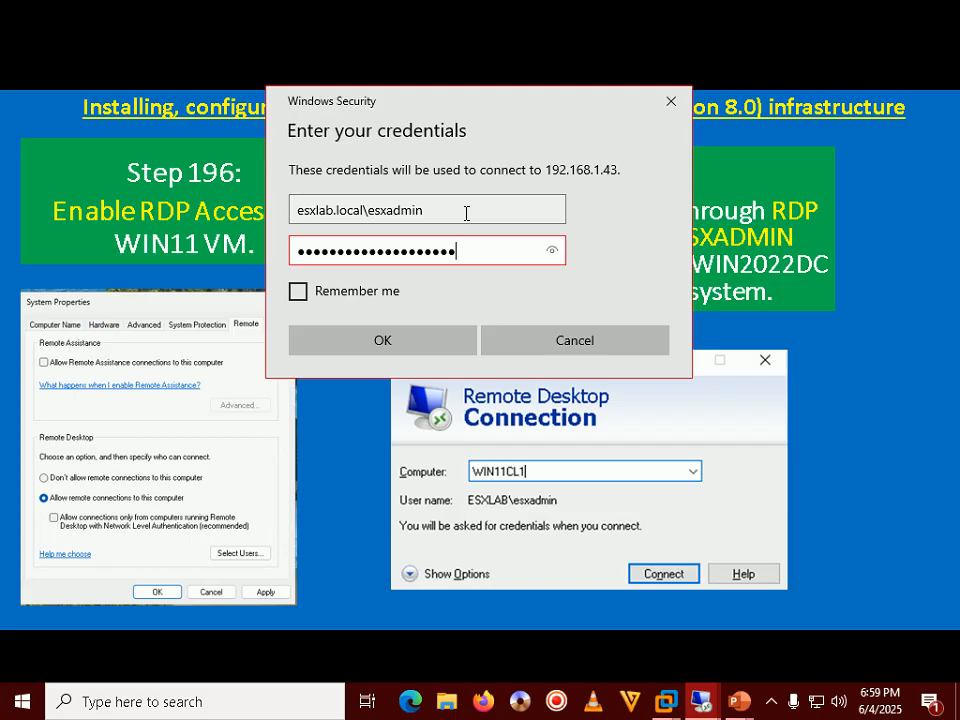
Submit the credentials, accept WIN11CL's certificate with Don't ask me again, and move the connection bar aside.
key(Return)
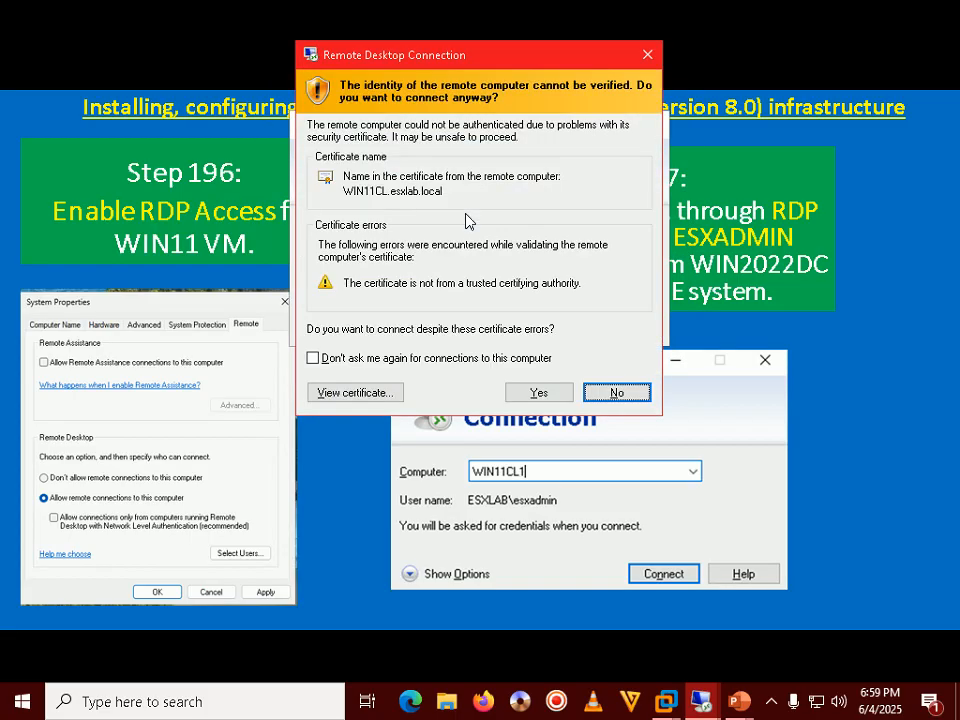
click(354, 358)
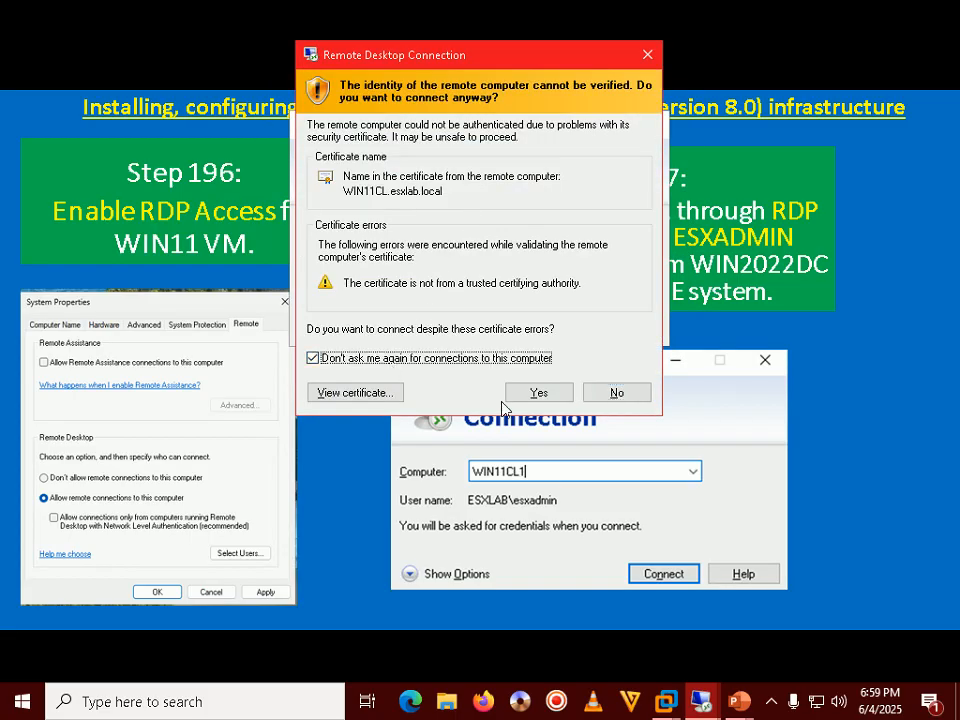
click(546, 398)
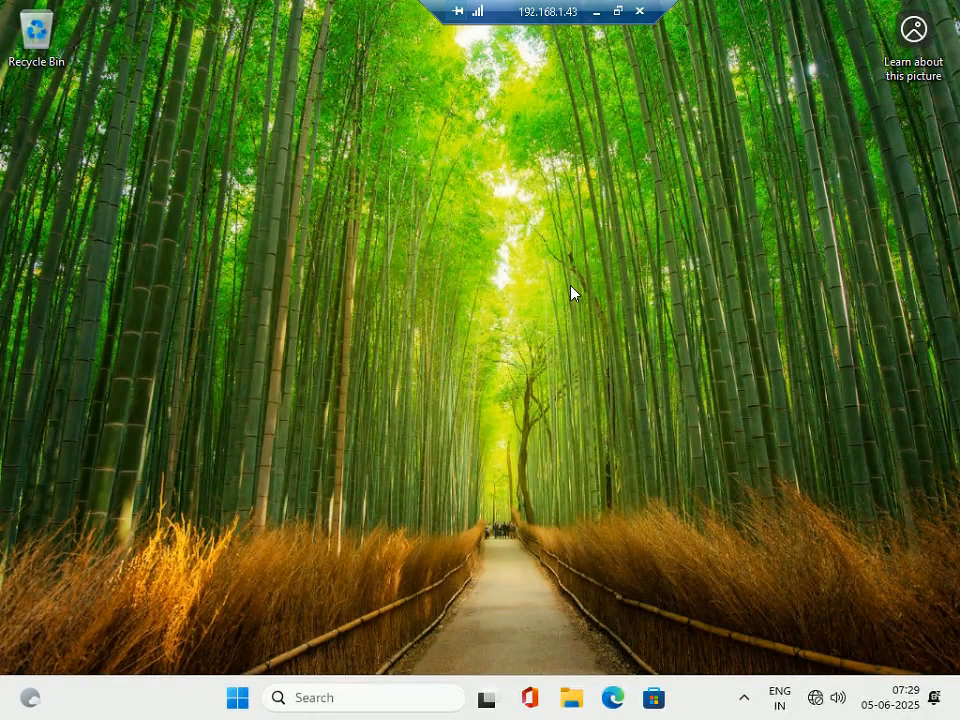
drag(534, 8, 414, 122)
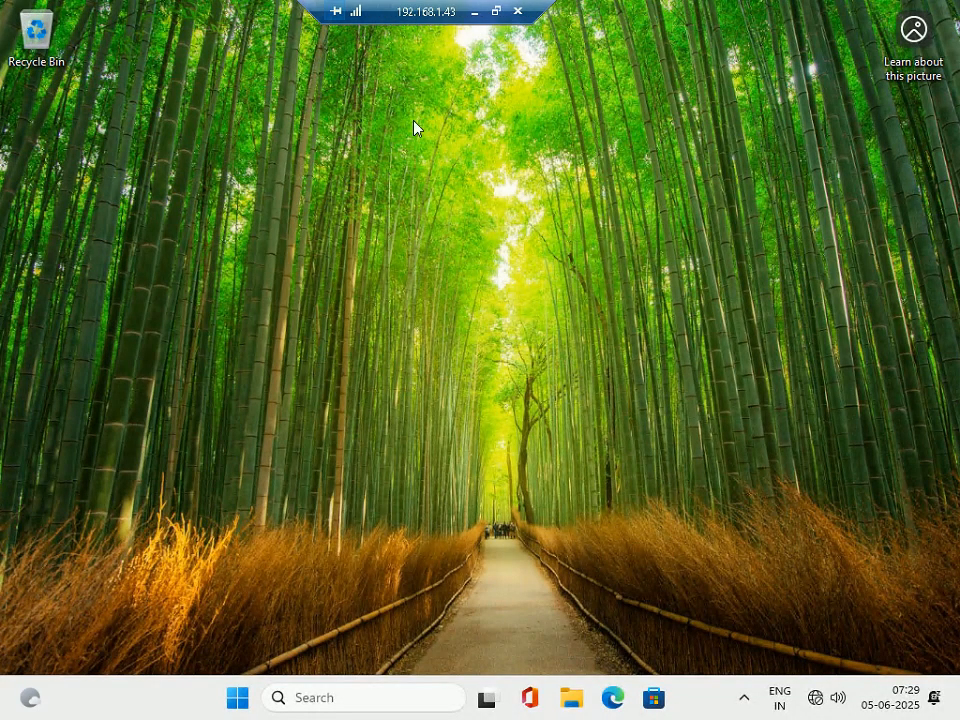
Sign out of the remote WIN11CL session from the Start right-click menu.
click(240, 699)
click(872, 524)
right_click(250, 694)
click(440, 530)
right_click(238, 697)
mouse_move(242, 623)
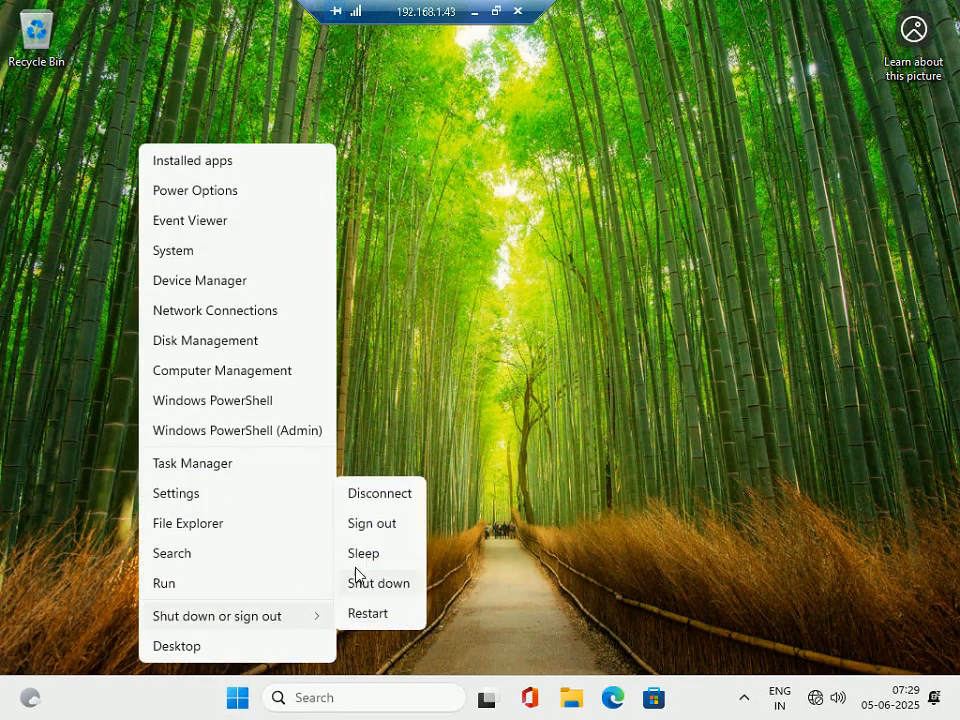
click(372, 523)
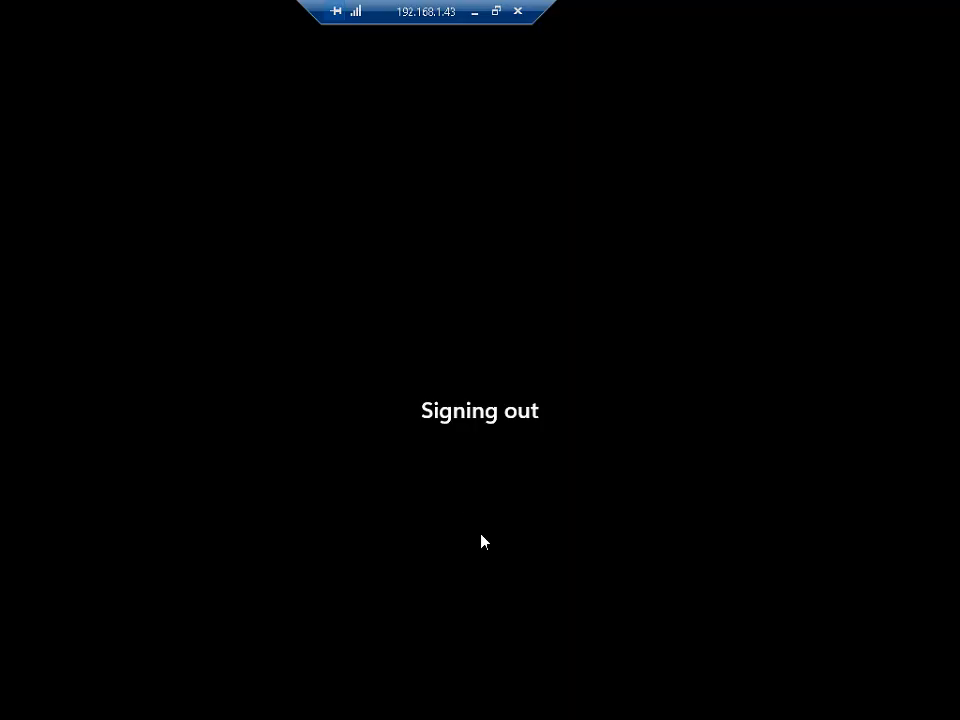